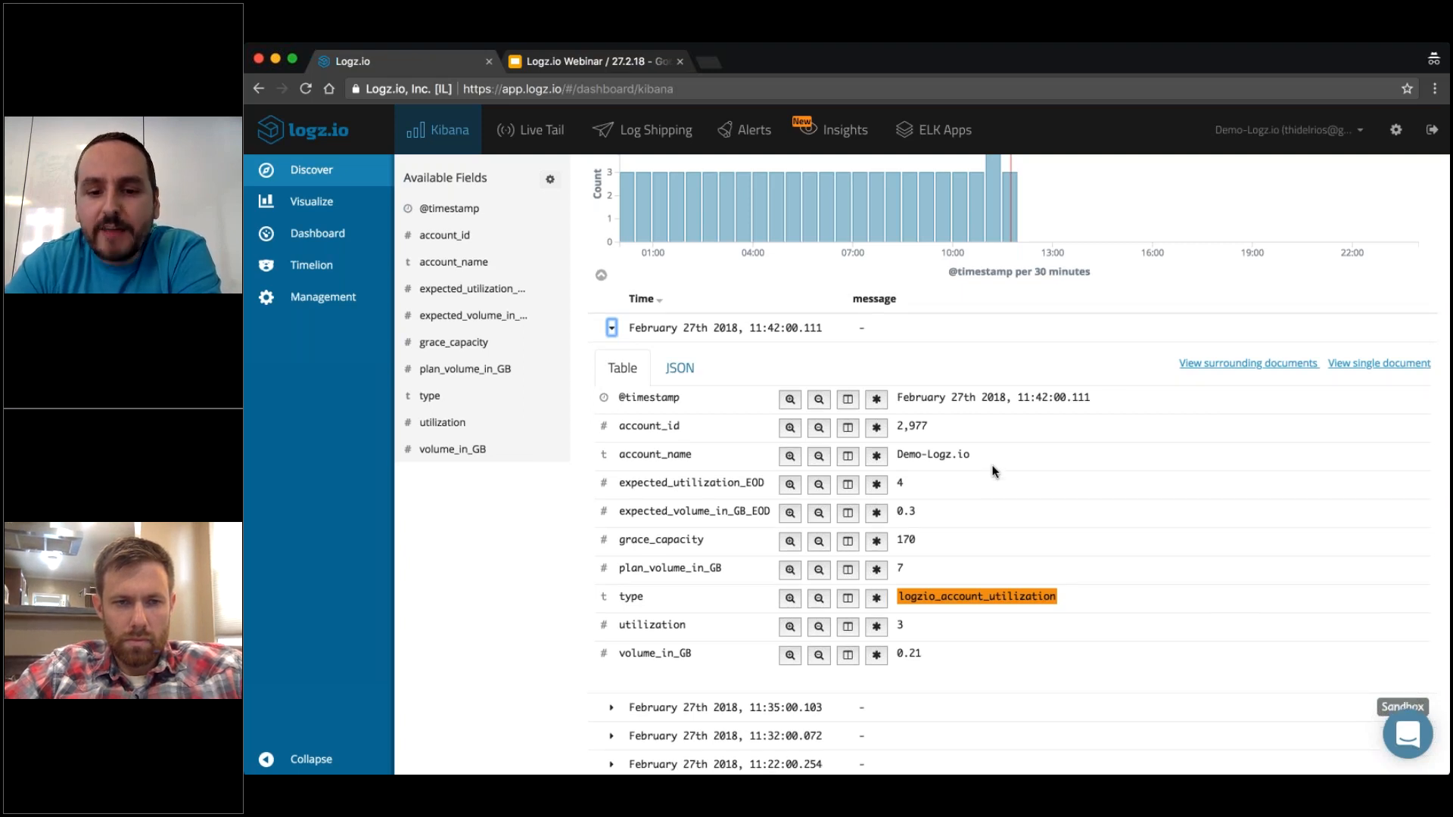
Expand the 11:35:00.103 log entry and compare its fields with those of the 11:42:00.111 entry.
scroll(993, 469, "down", 3)
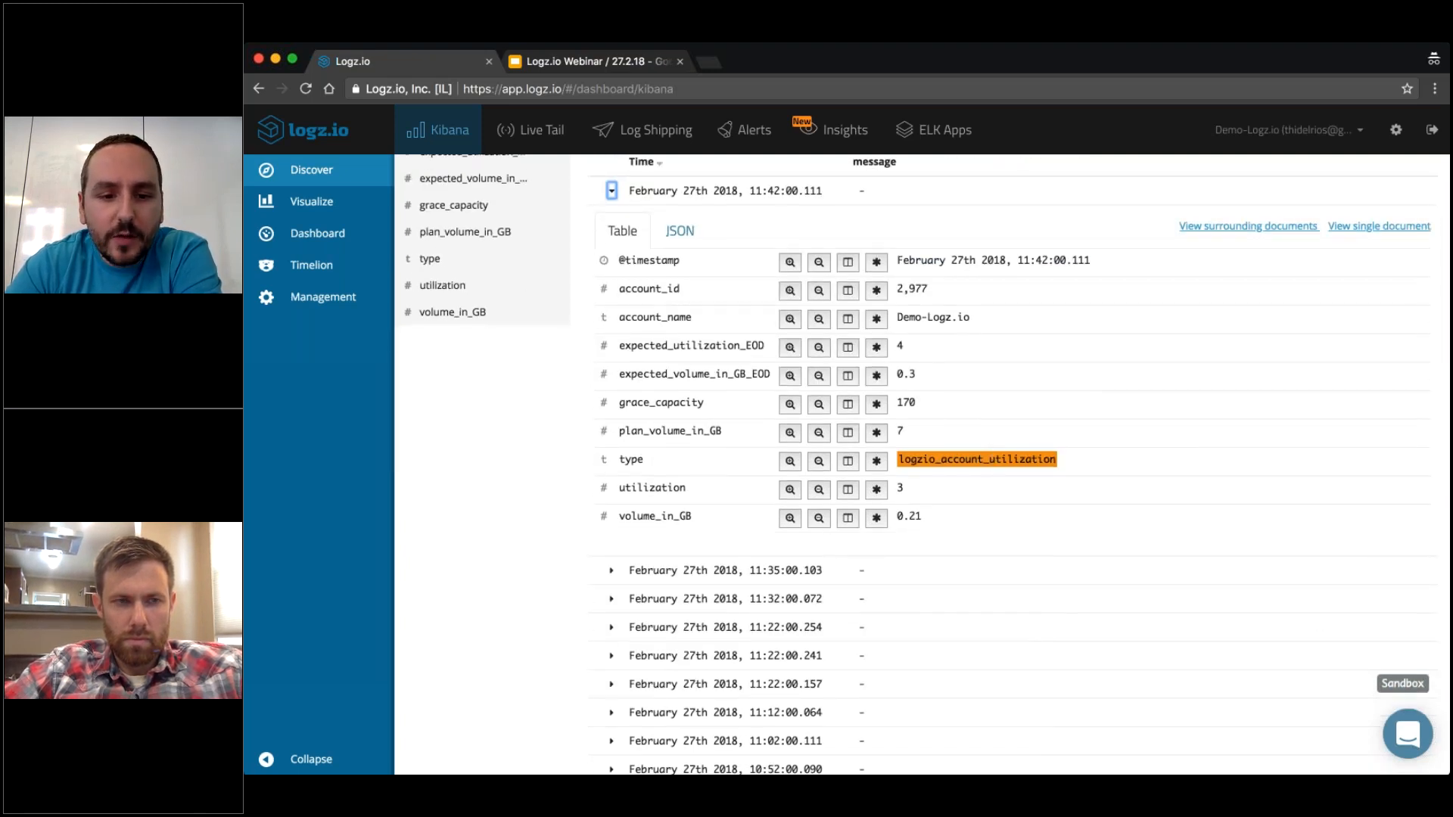
left_click(611, 571)
scroll(611, 571, "down", 1)
scroll(966, 538, "down", 1)
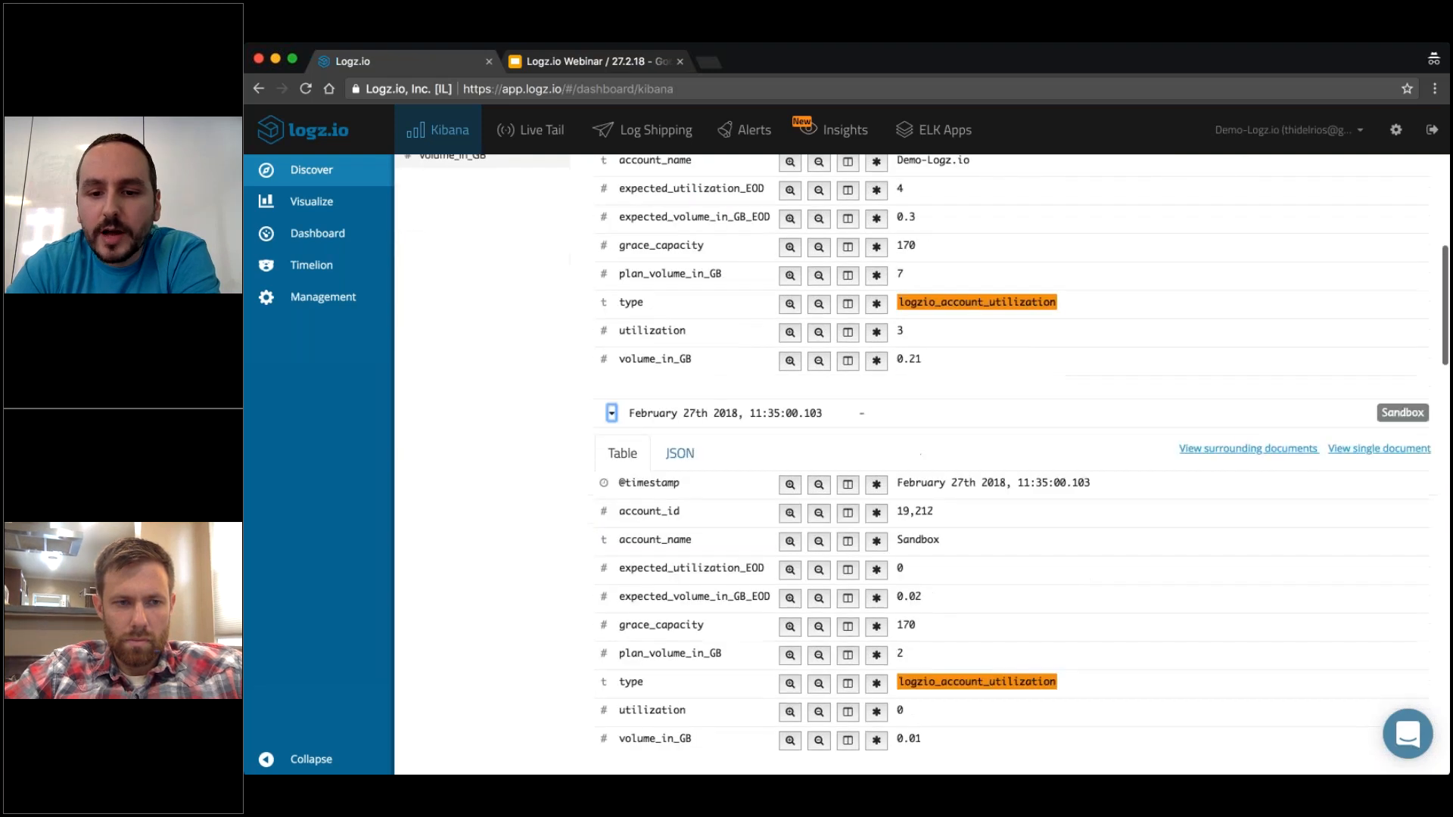
scroll(966, 538, "up", 2)
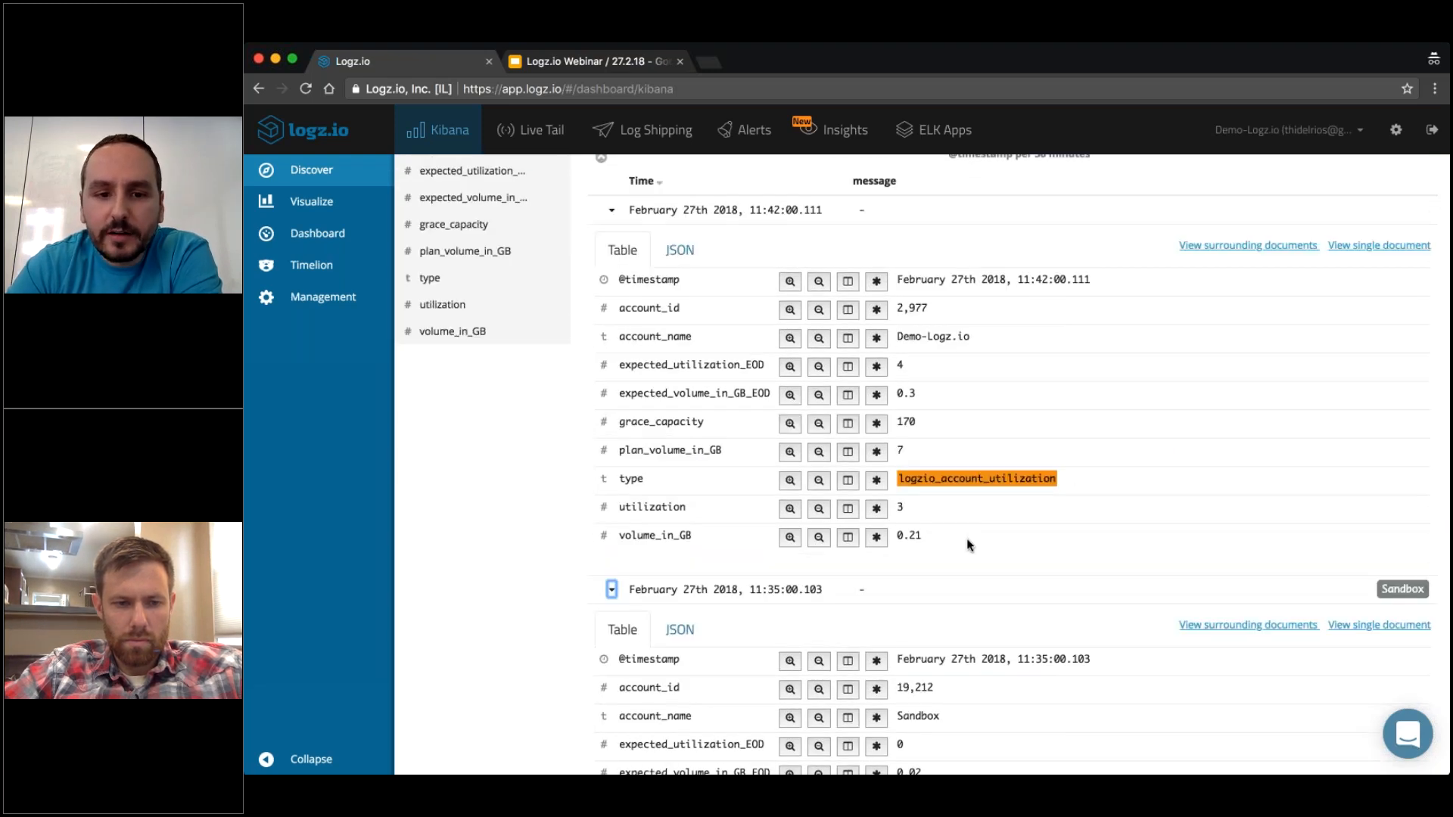
scroll(966, 539, "down", 1)
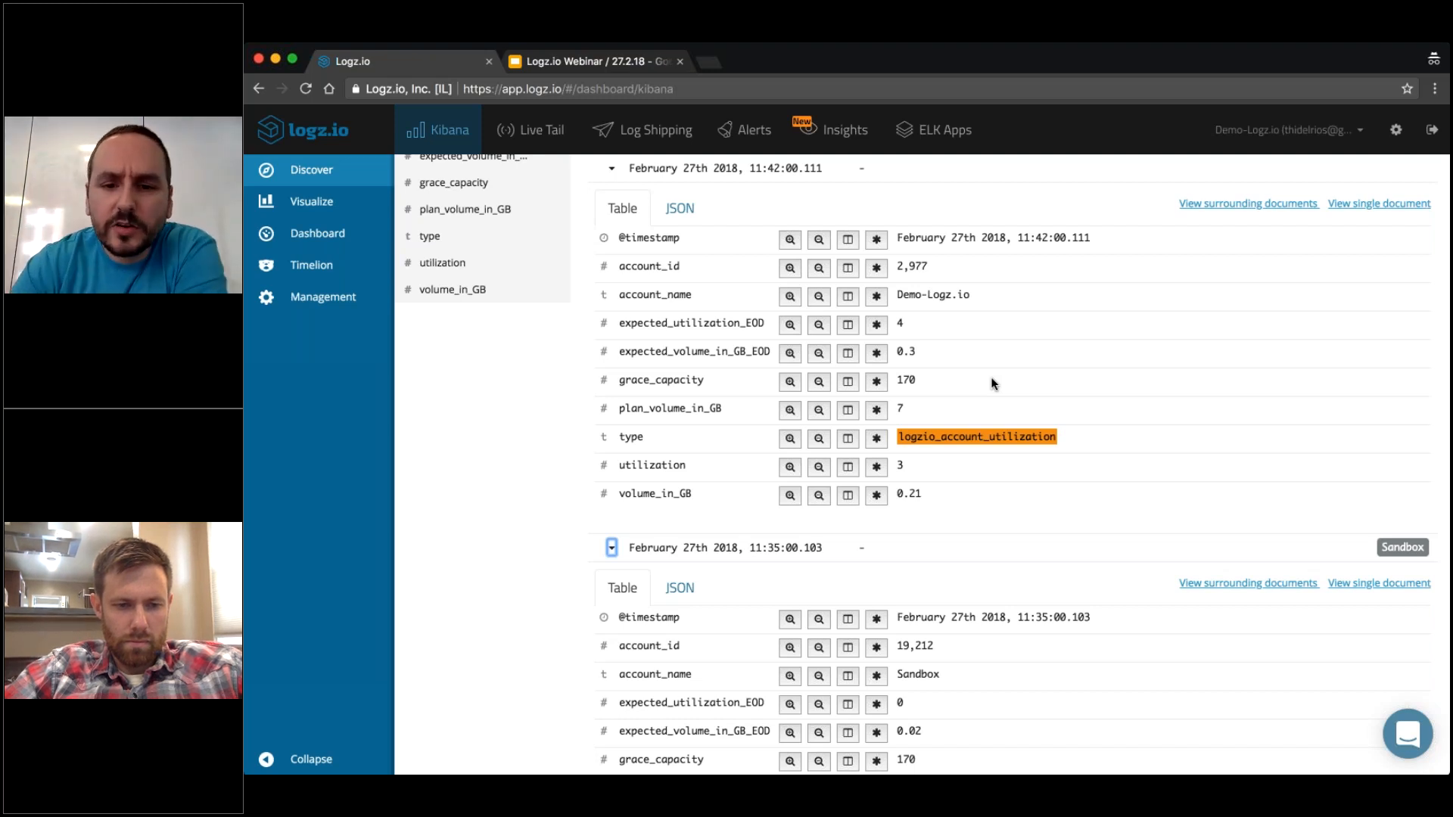
Examine the grace_capacity, plan_volume_in_GB and volume_in_GB values in the two expanded log entries.
left_click_drag(919, 380, 900, 381)
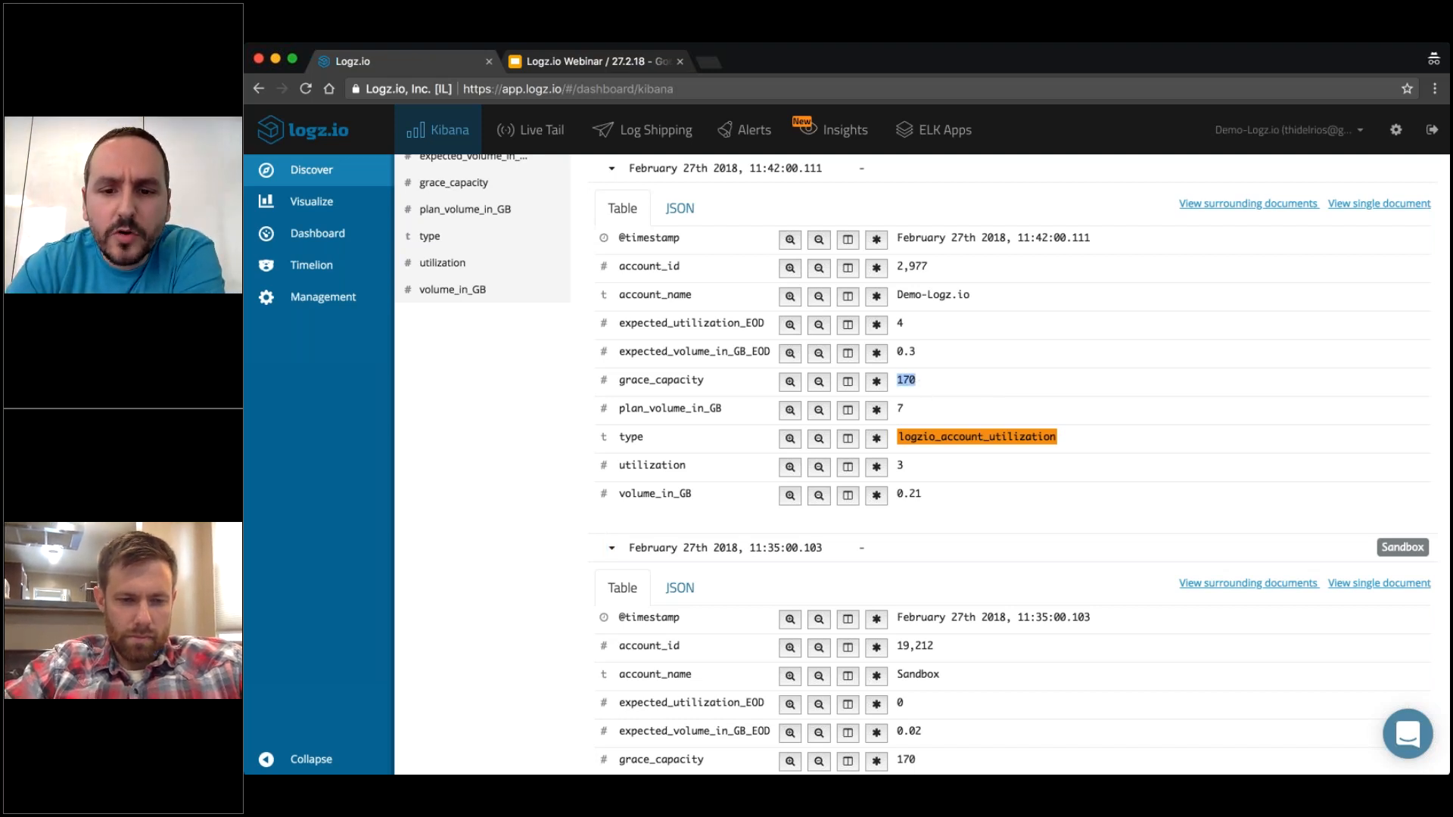
left_click(900, 380)
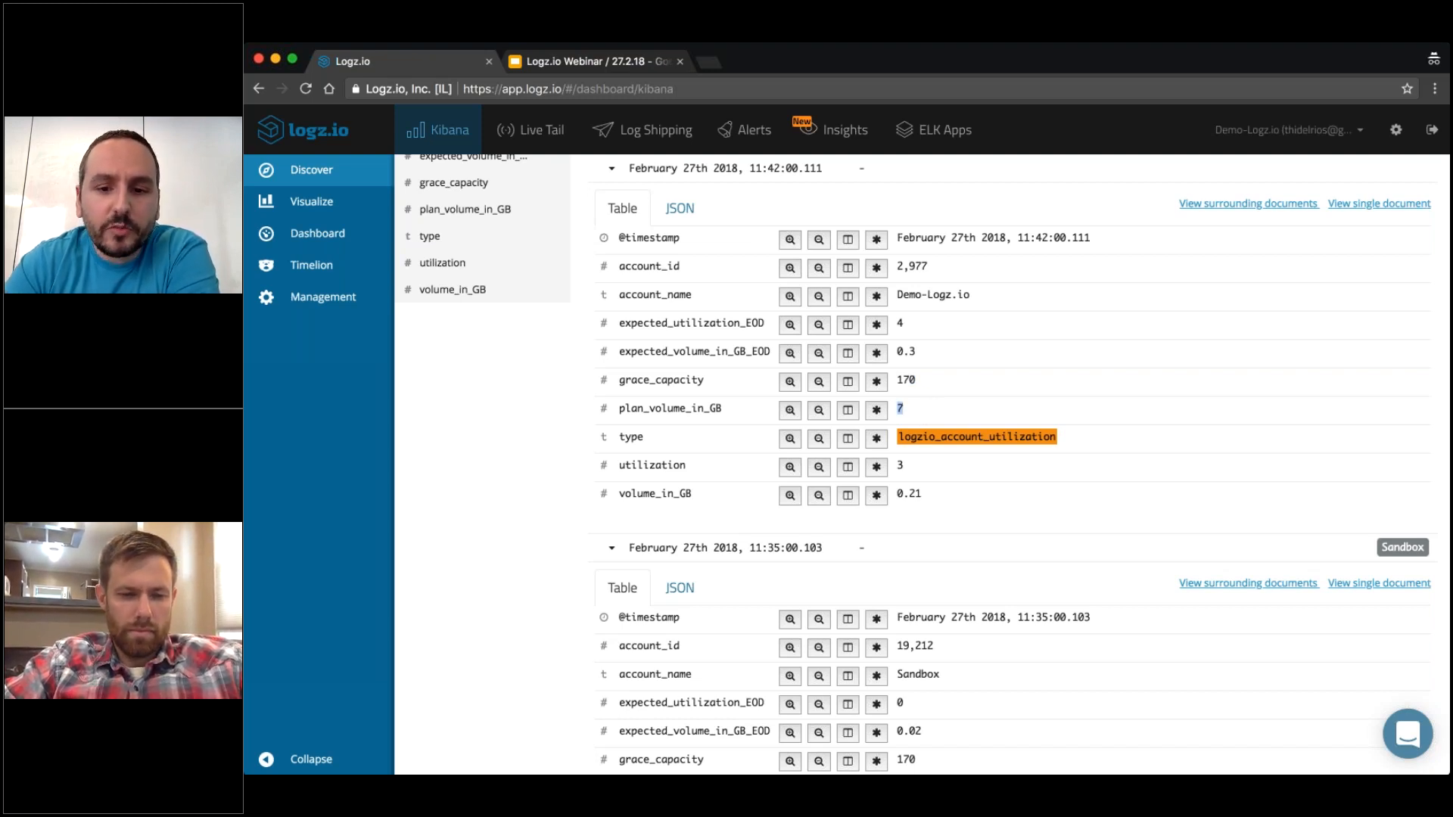
scroll(1001, 374, "down", 3)
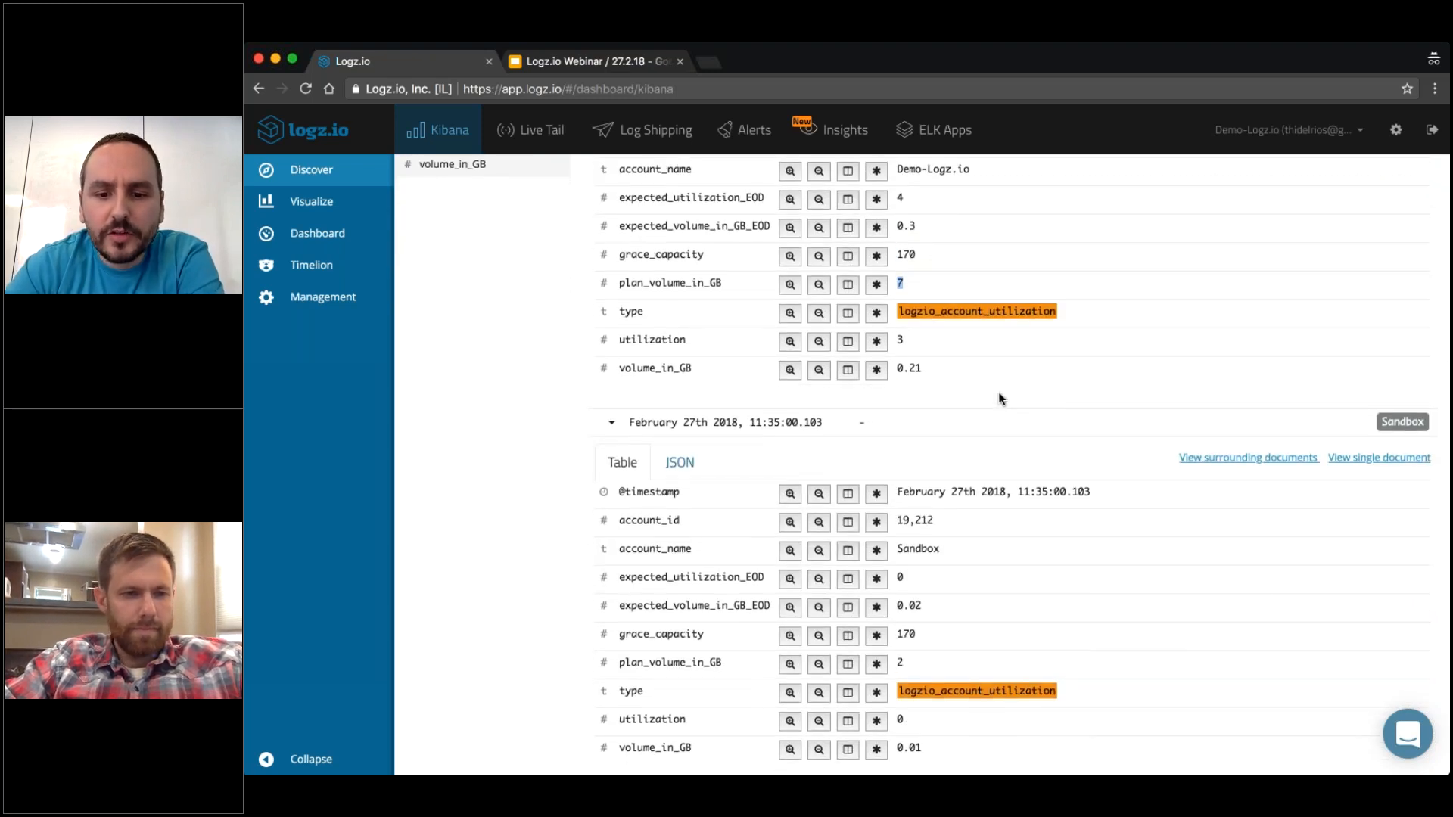
scroll(999, 399, "down", 1)
double_click(900, 652)
left_click(925, 664)
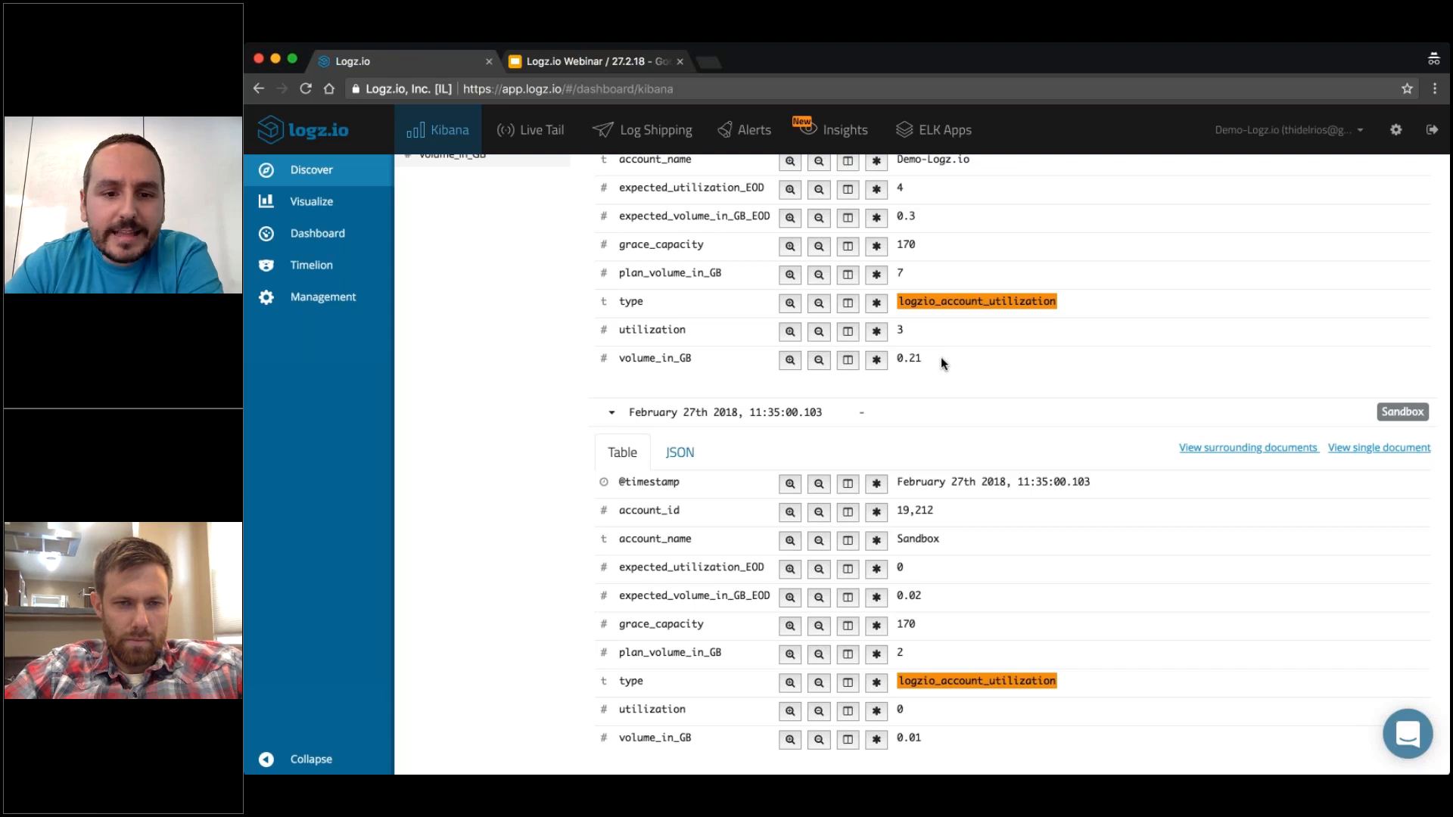
left_click_drag(940, 358, 909, 359)
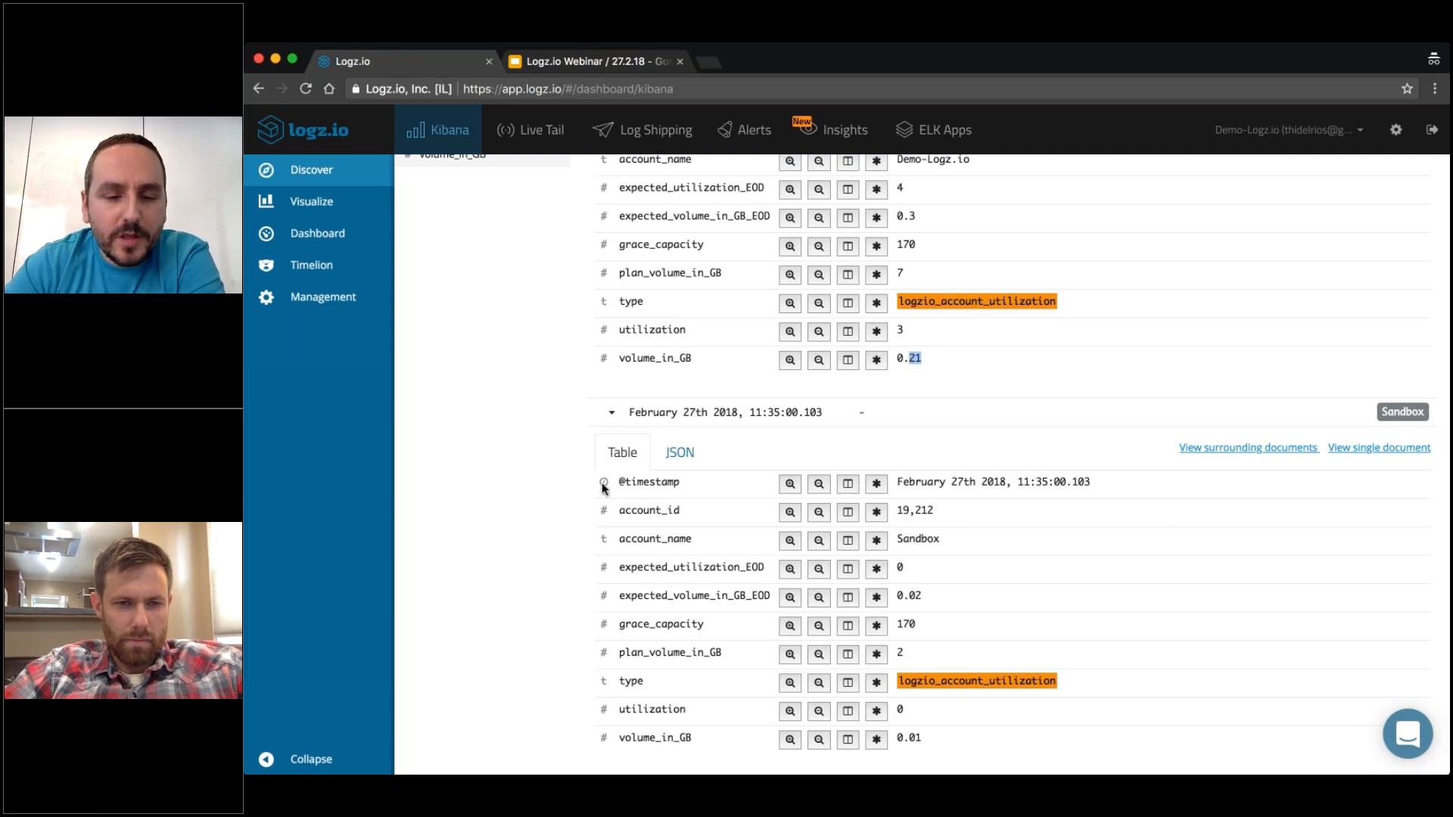
scroll(756, 424, "up", 3)
scroll(603, 488, "up", 5)
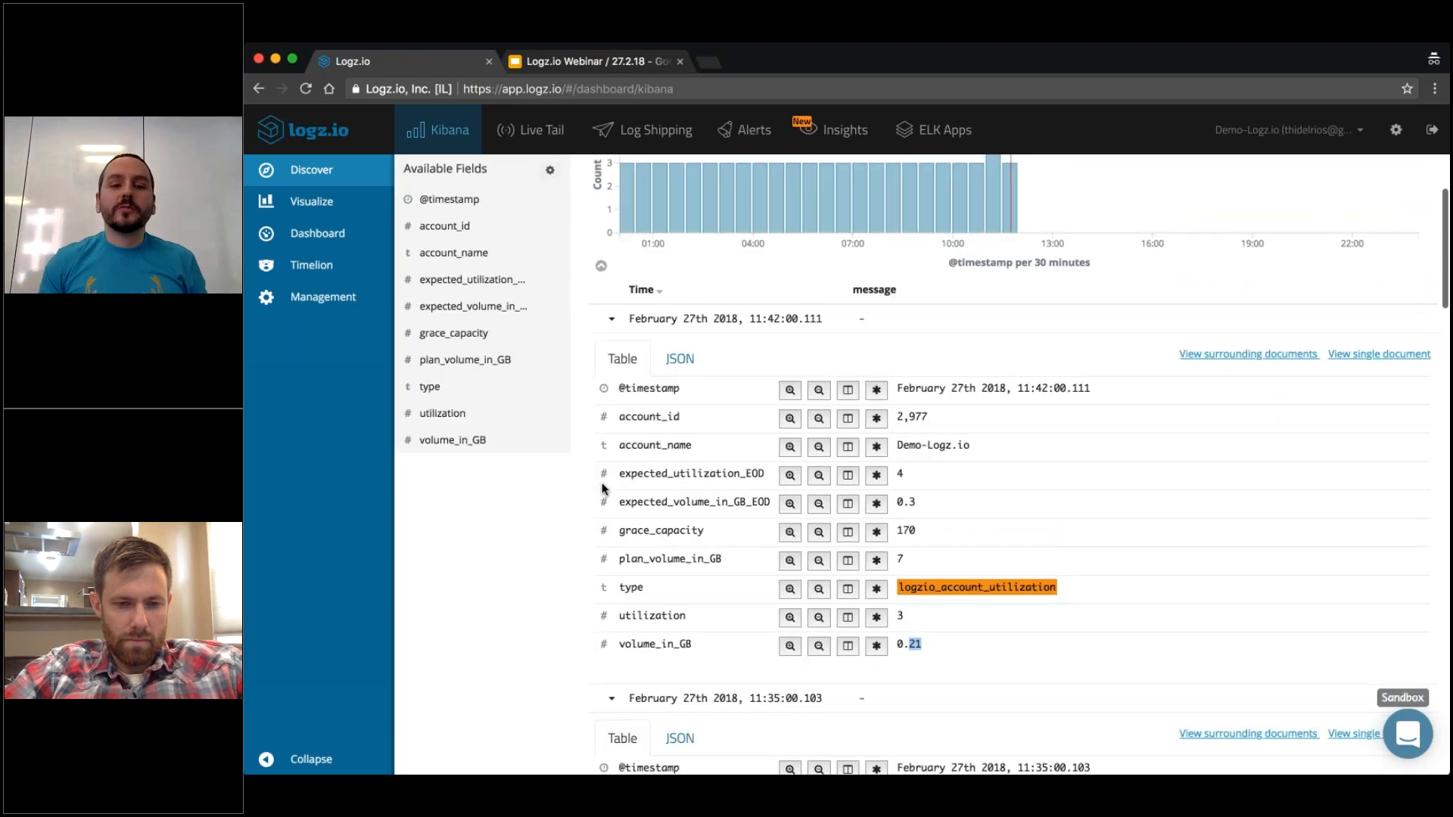
Create a new Data Table visualization based on the saved search Logzio Account Utilization.
left_click(300, 207)
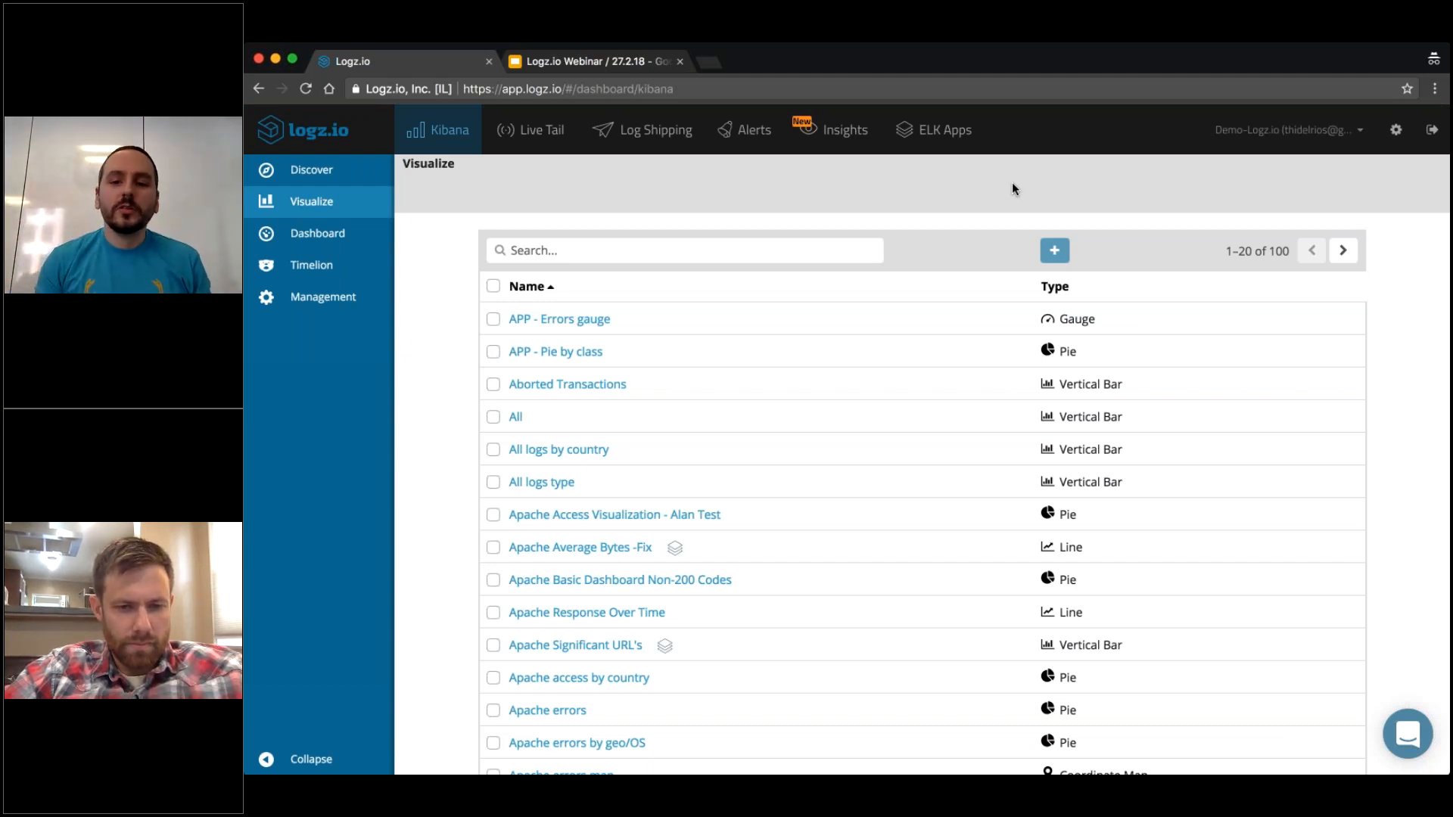
left_click(1052, 252)
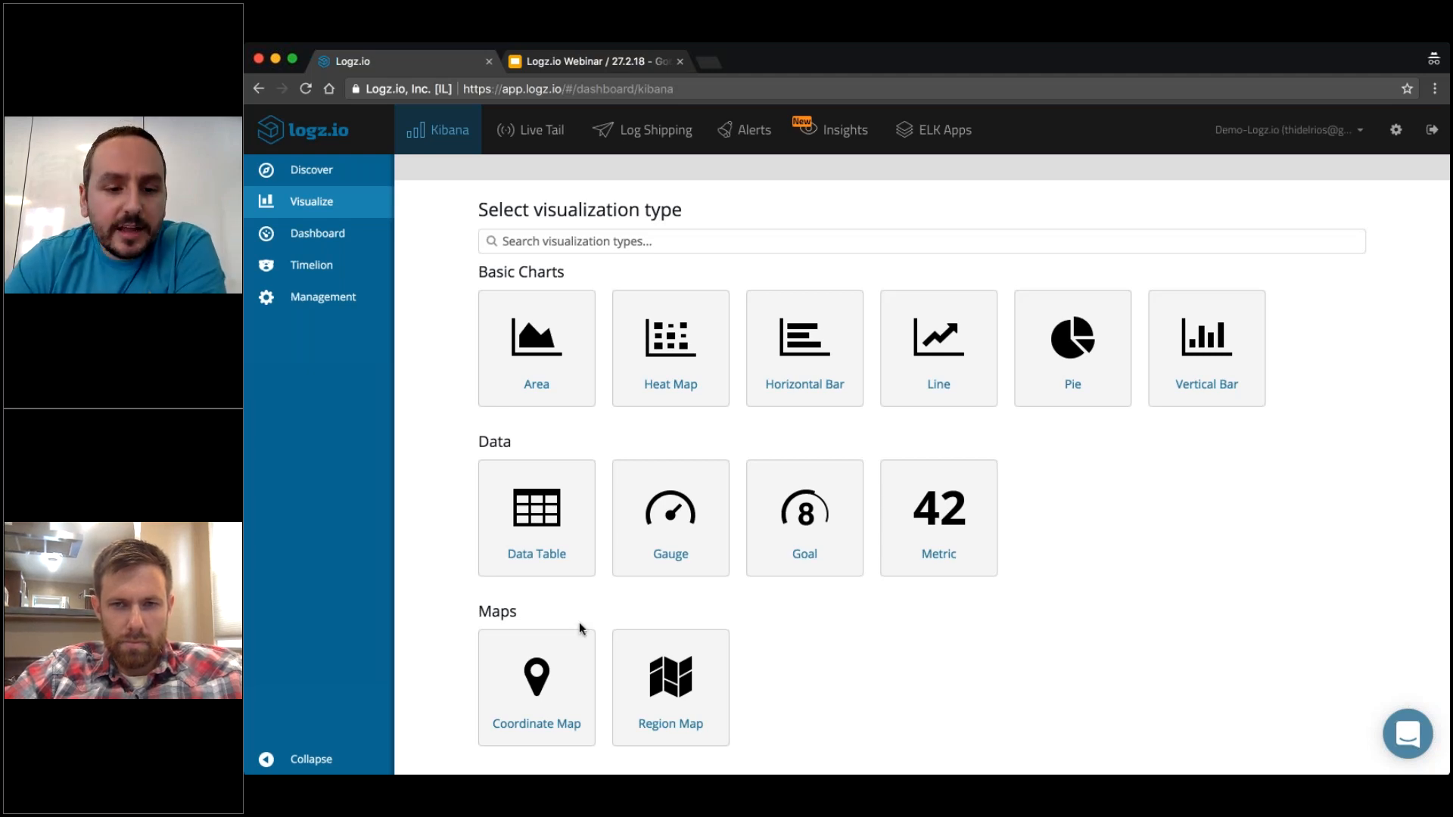
left_click(550, 525)
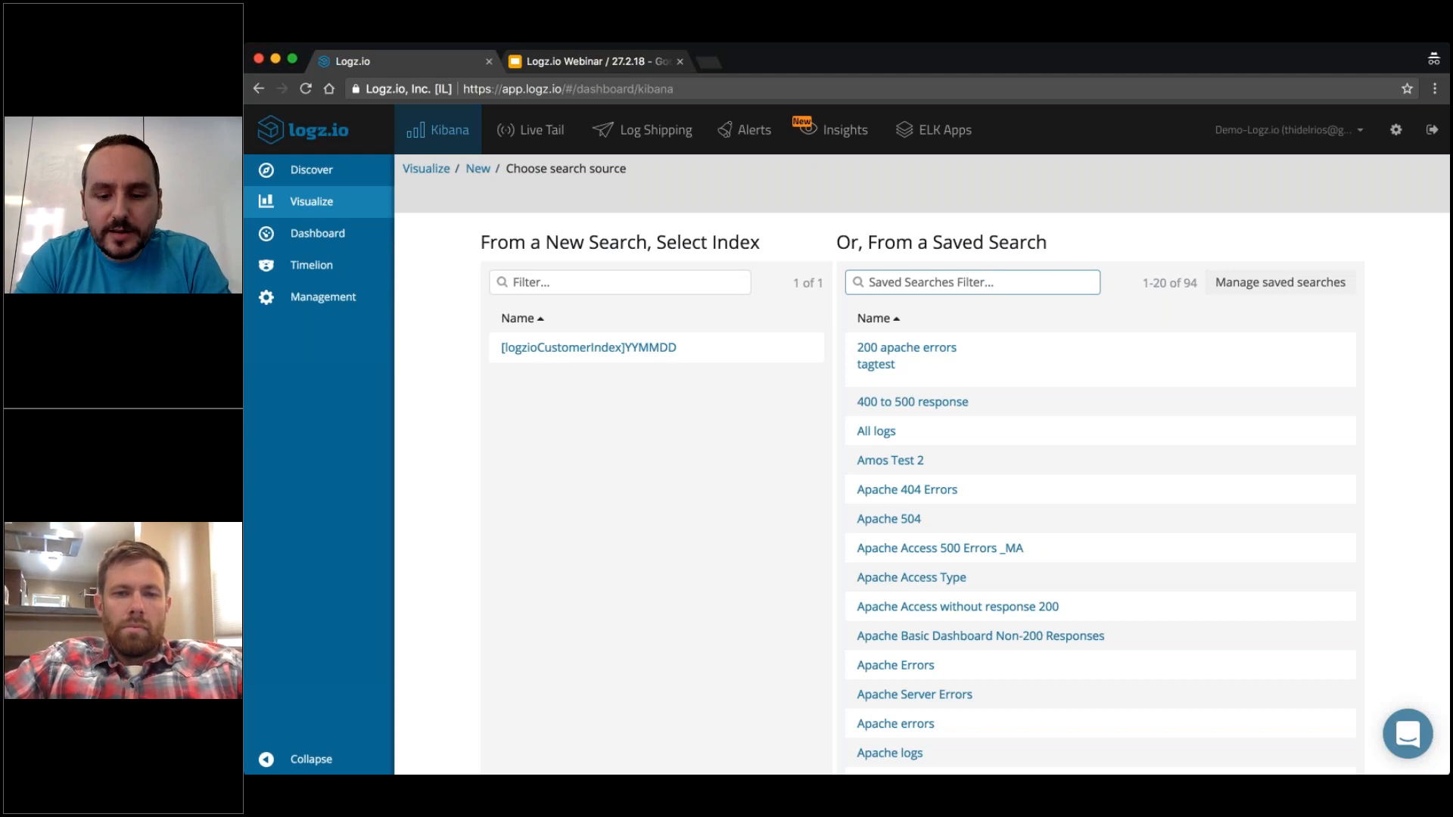
type("uti")
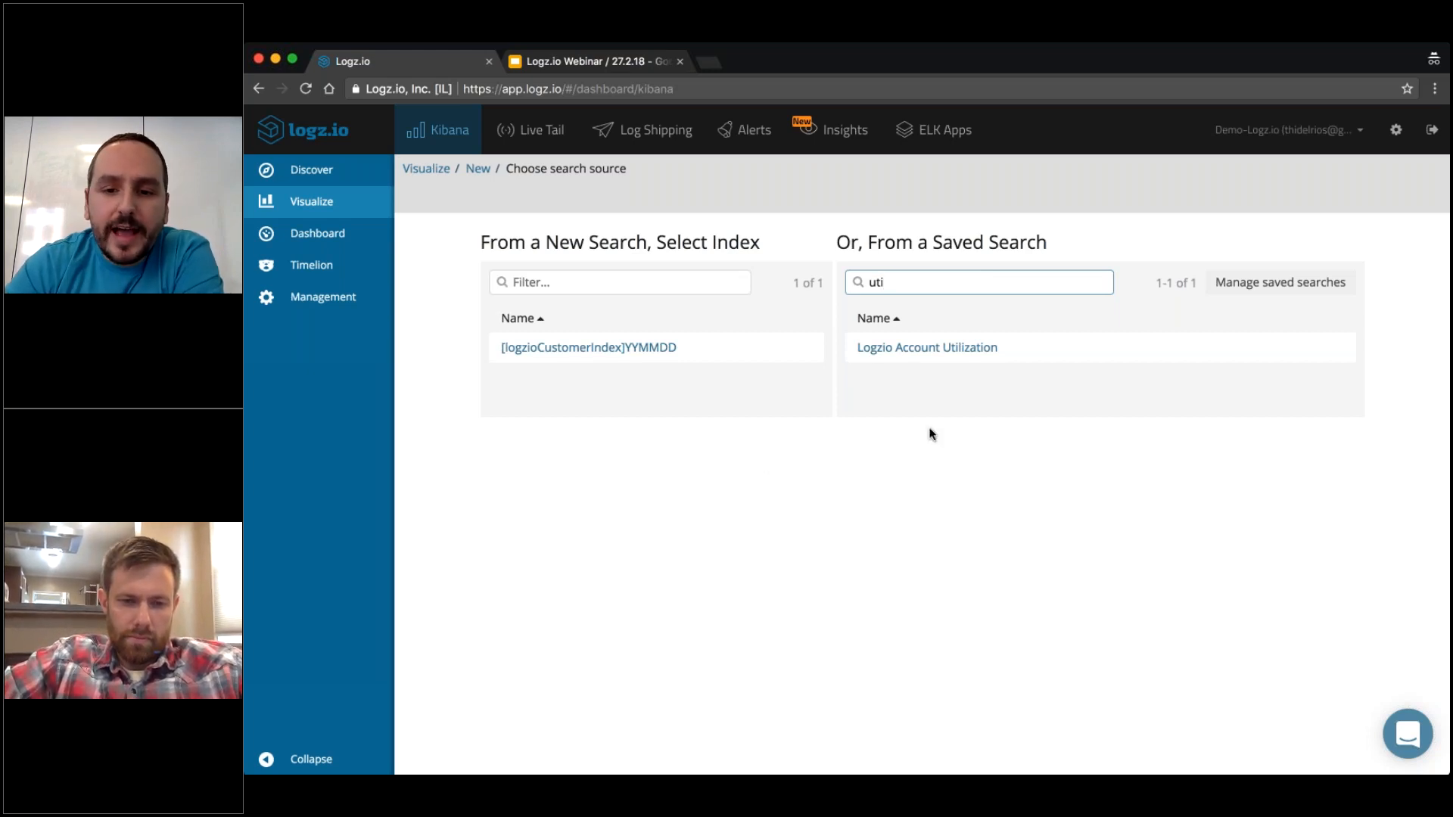
left_click(978, 350)
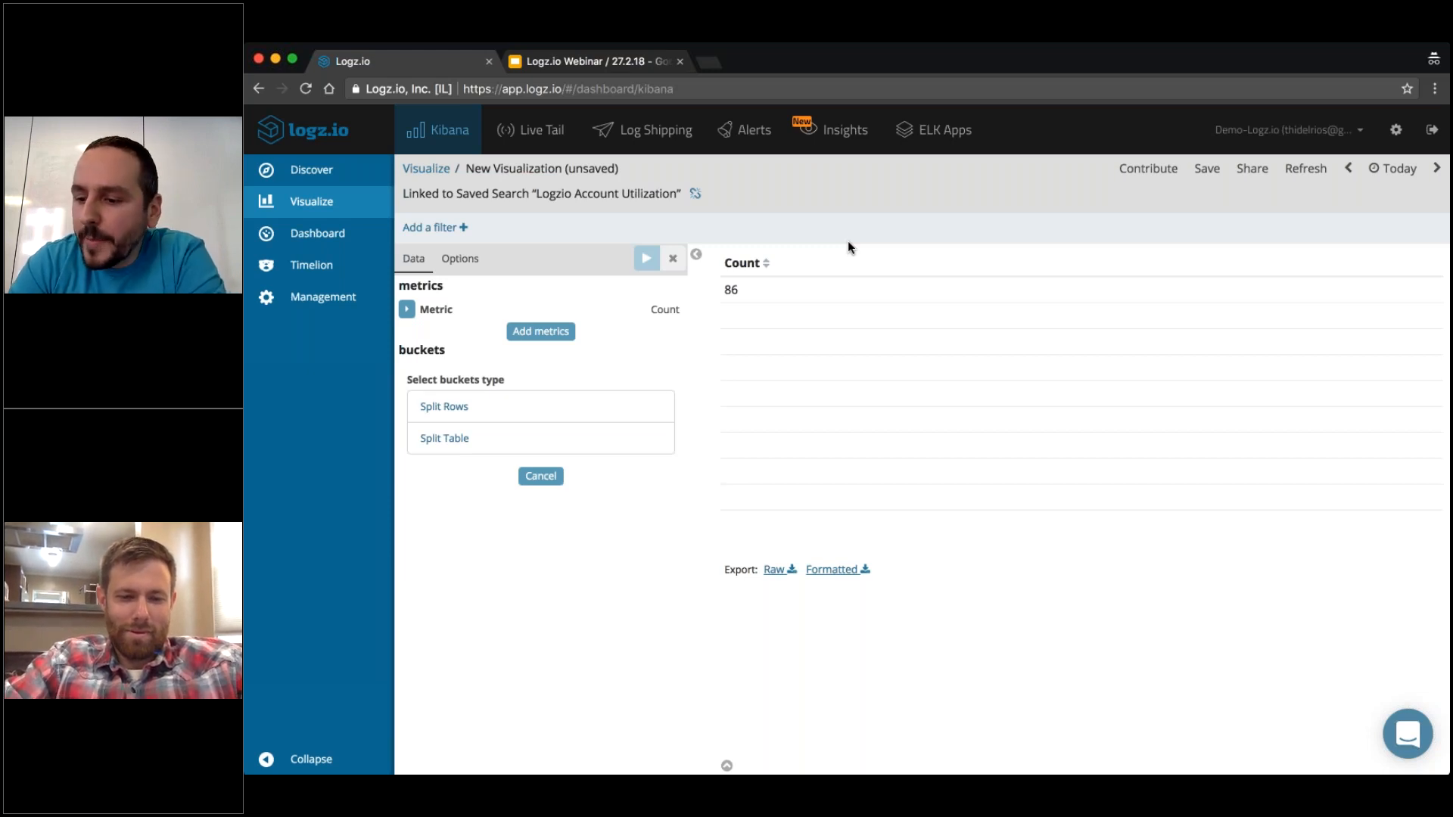
Set the table's metric to the Max aggregation of the plan_volume_in_GB field.
left_click(407, 309)
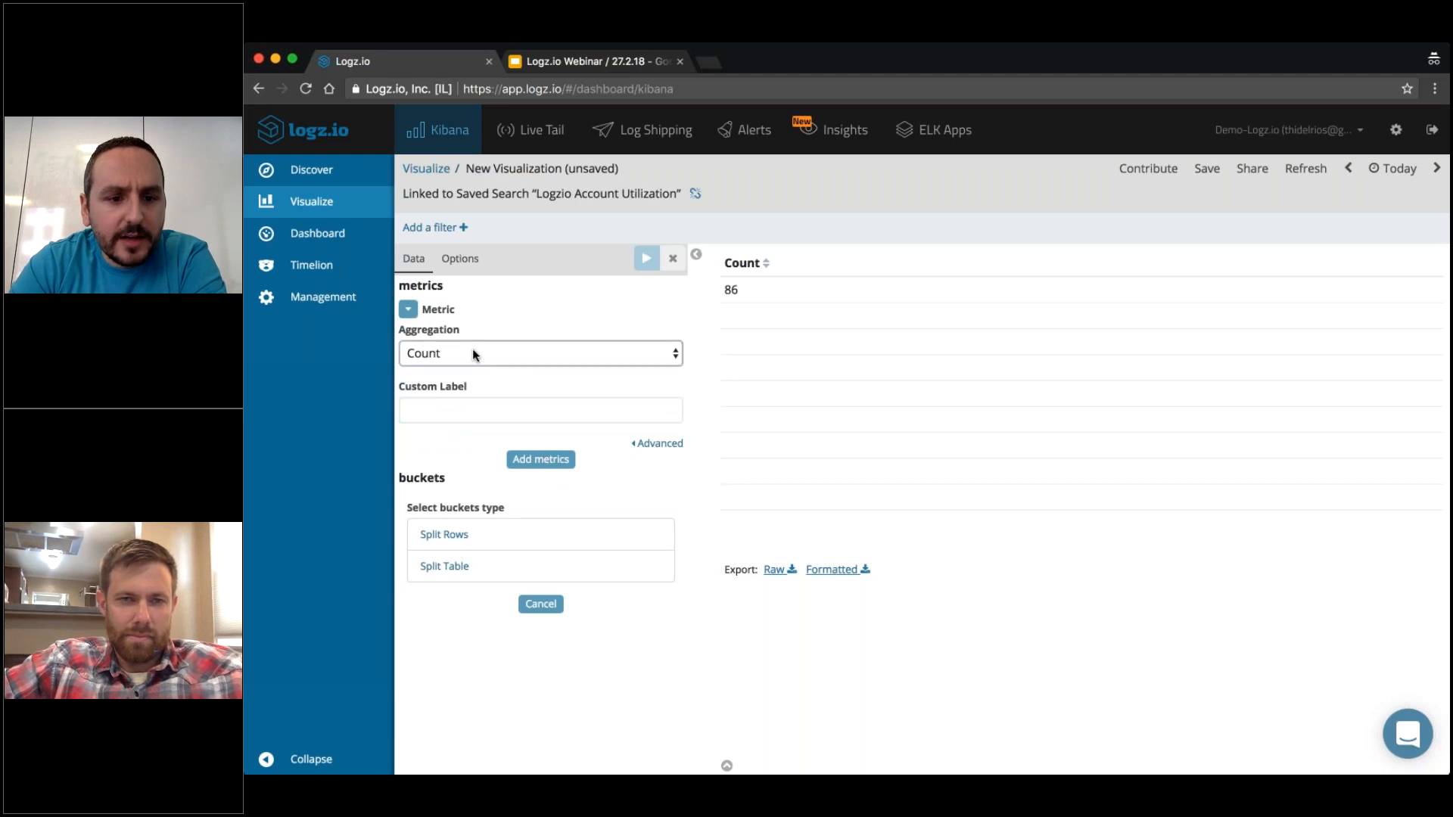
left_click(443, 437)
left_click(470, 413)
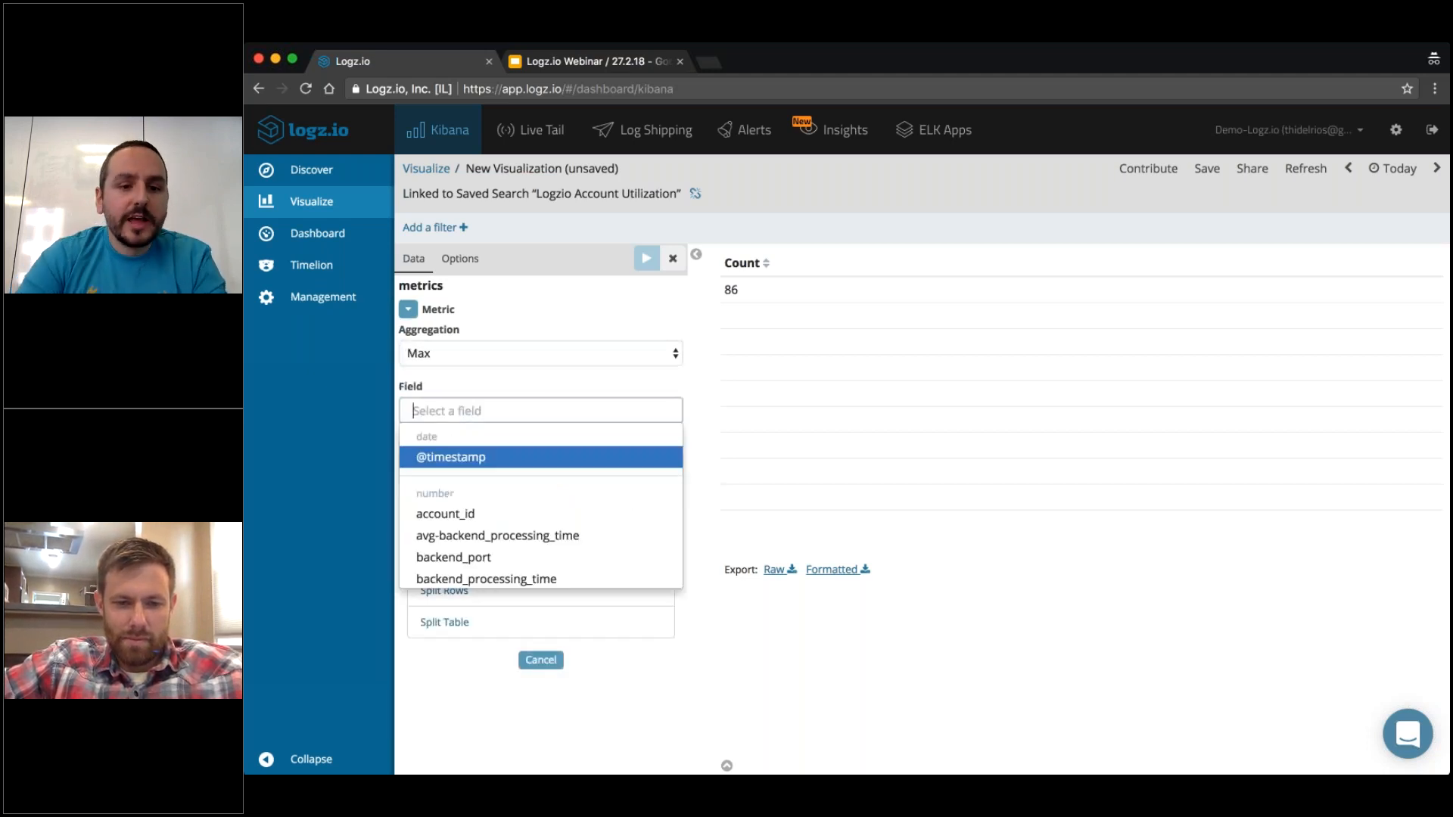
type("plan")
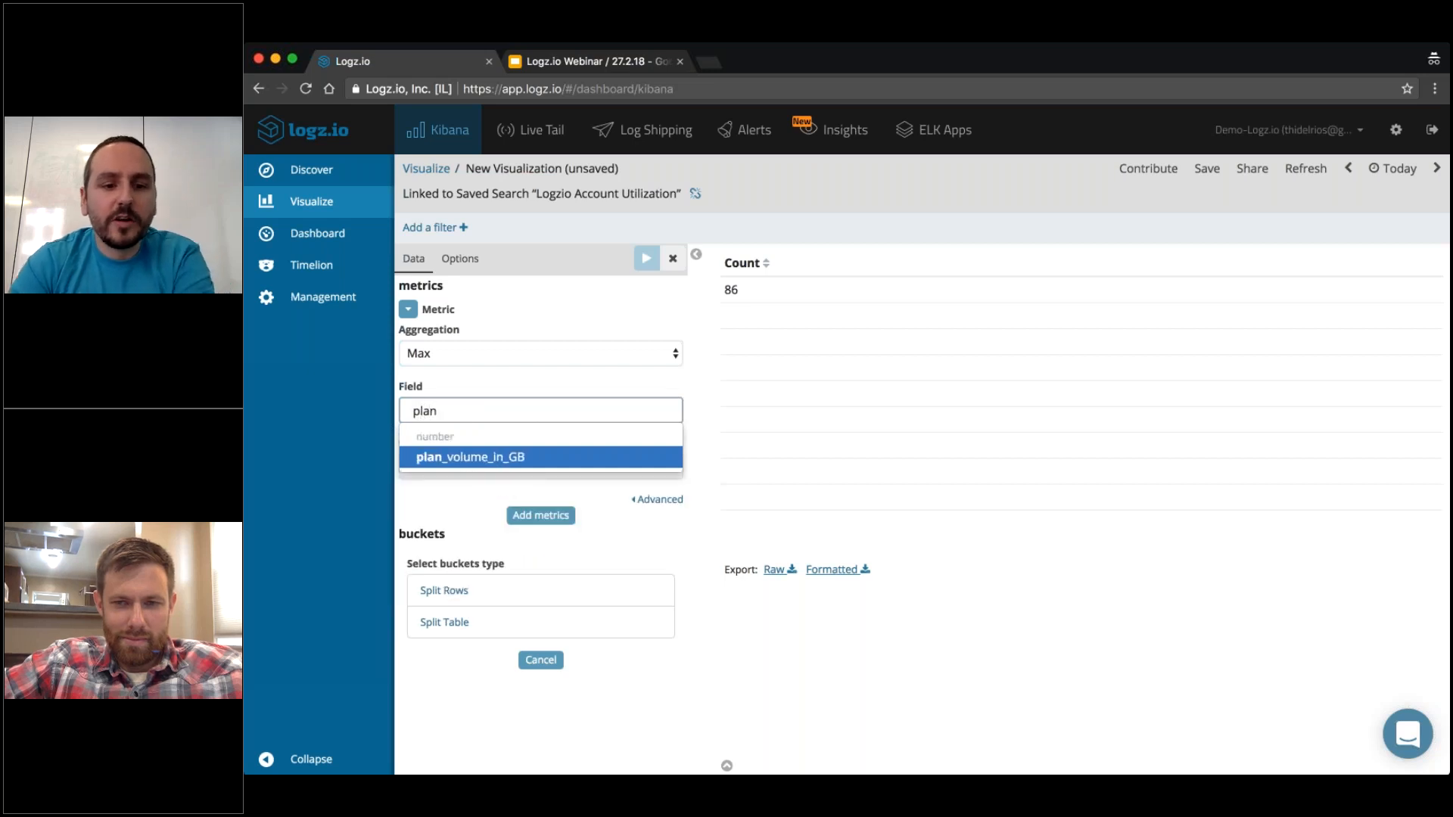
left_click(461, 463)
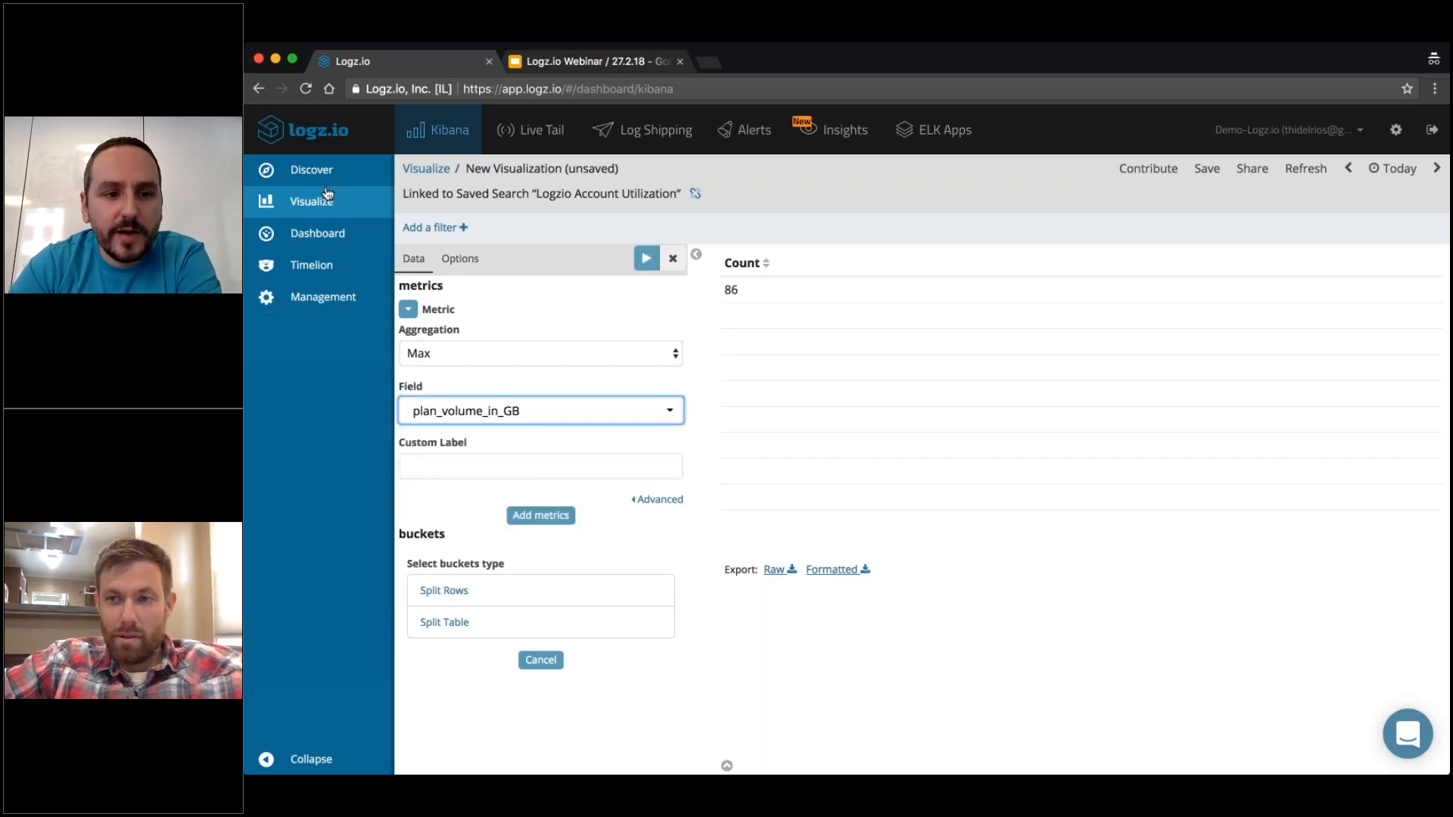
Expand the newest log entry in Discover and check its account utilization fields.
left_click(323, 179)
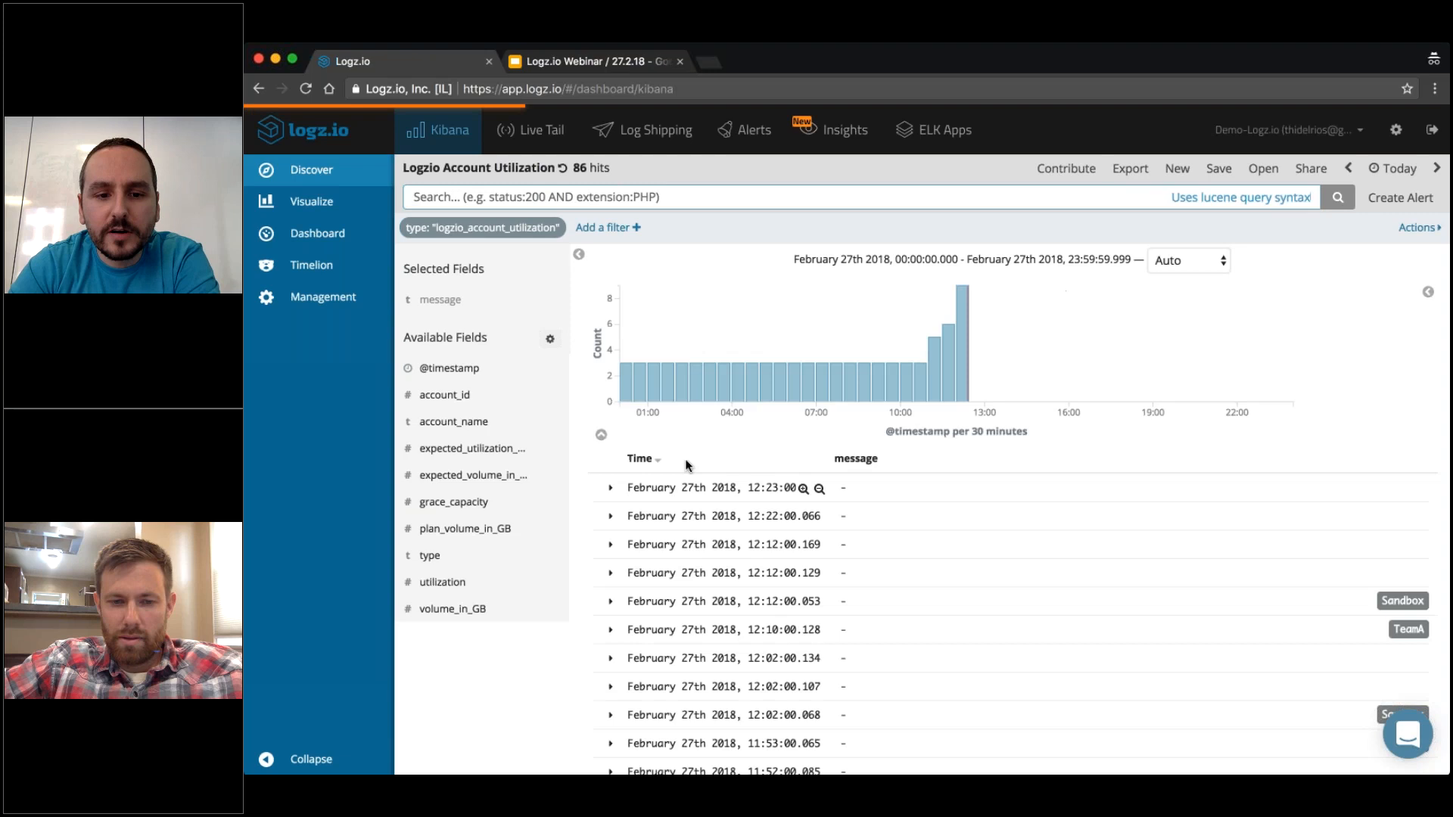
left_click(611, 488)
scroll(641, 475, "down", 5)
left_click_drag(703, 480, 619, 479)
left_click(935, 482)
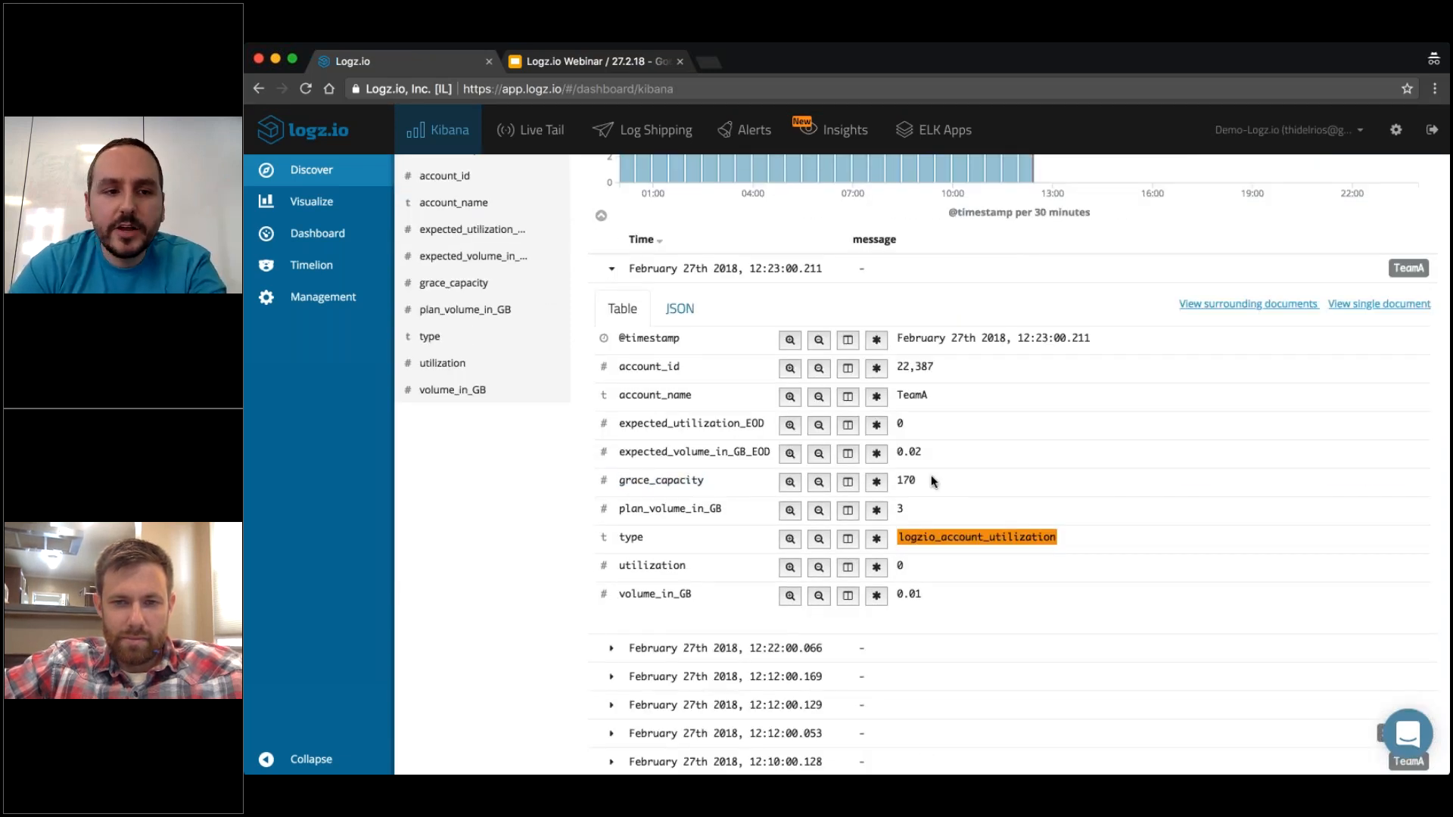
Return to the unsaved data table, set its metric to Max of plan_volume_in_GB, and apply the change.
left_click(324, 205)
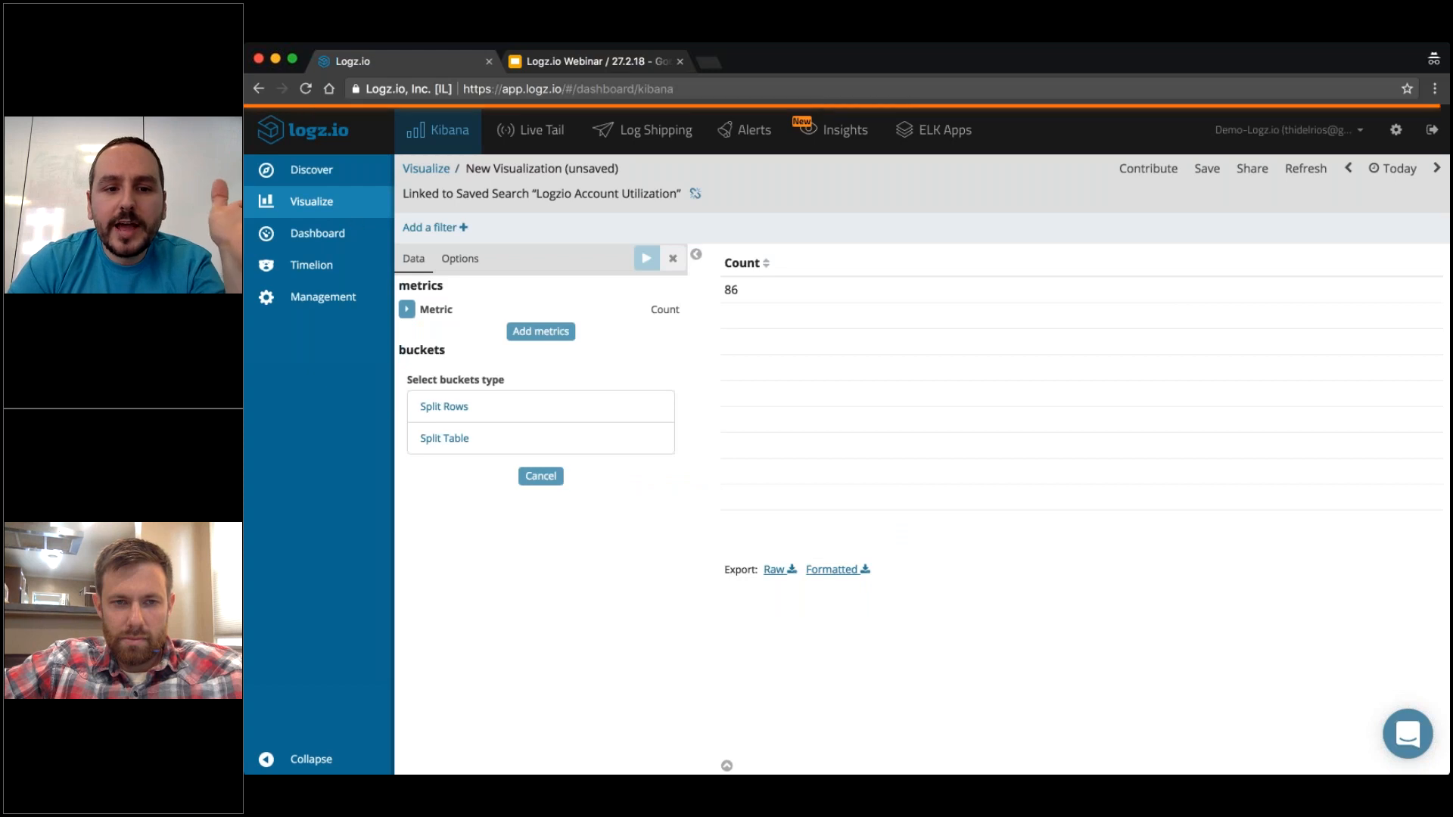
left_click(408, 309)
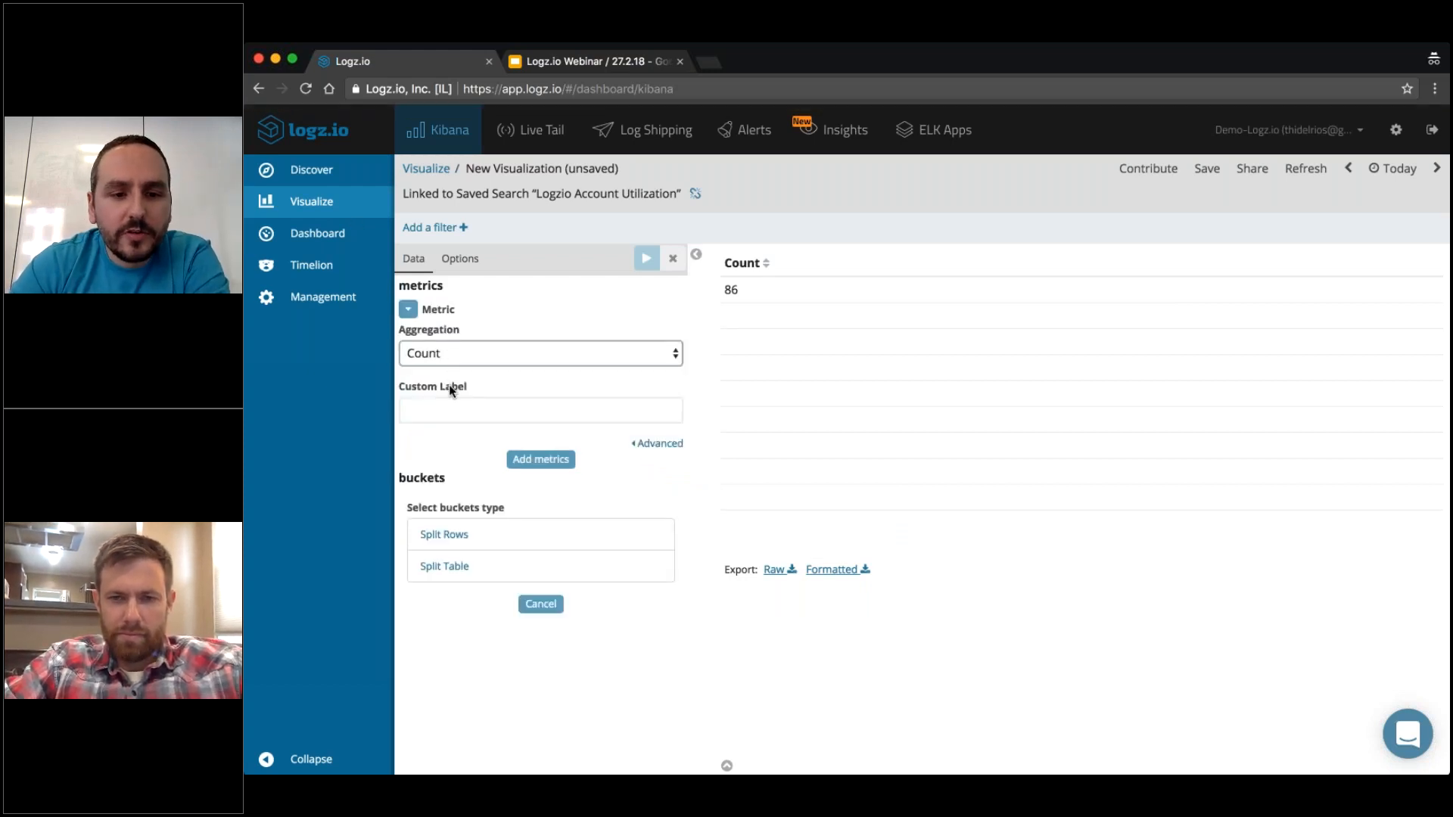
left_click(452, 426)
left_click(482, 419)
type("pla")
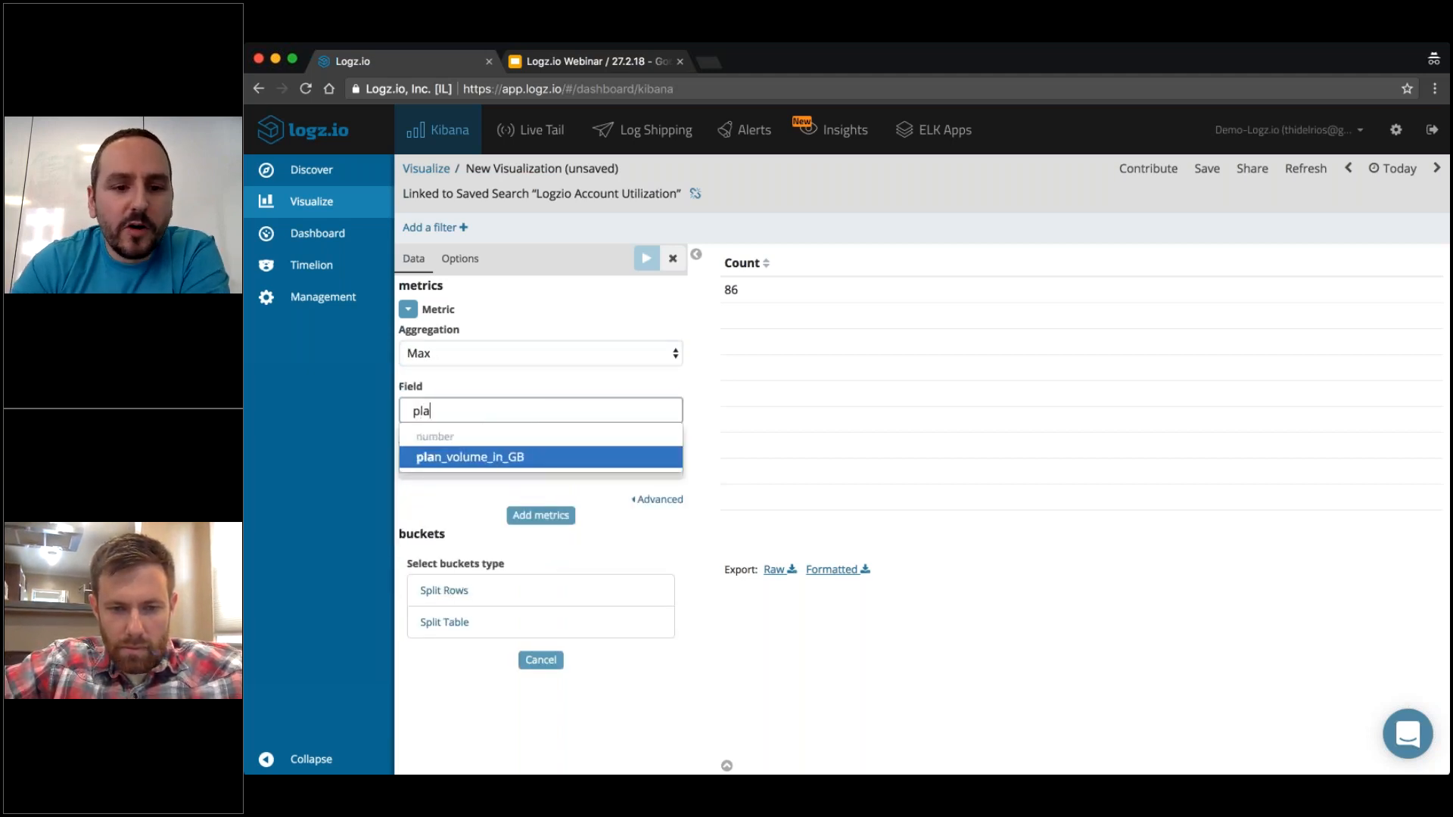
key("Return")
left_click(646, 258)
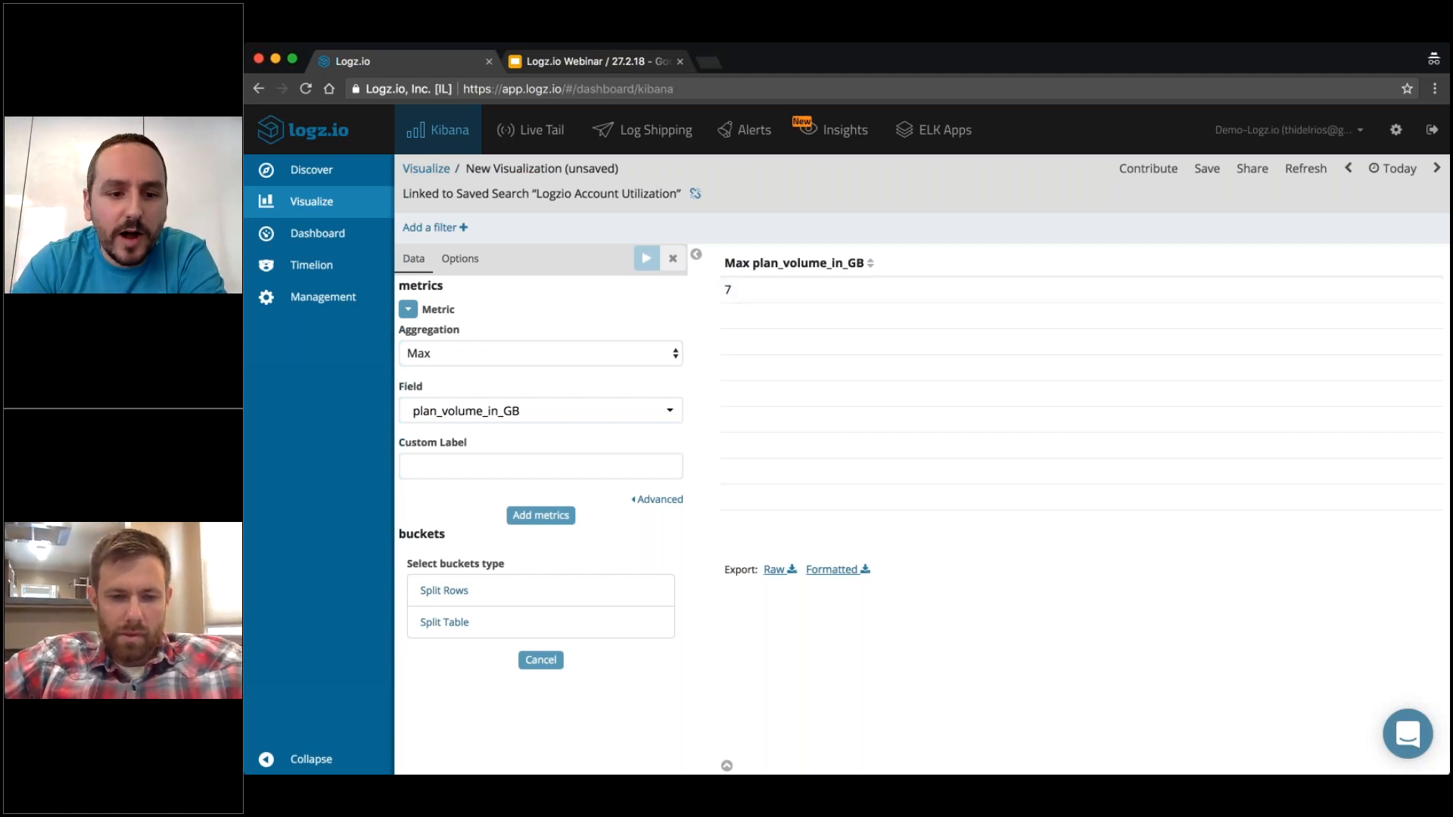
Add a second metric with the Max aggregation of volume_in_GB and apply it to the table.
left_click(548, 522)
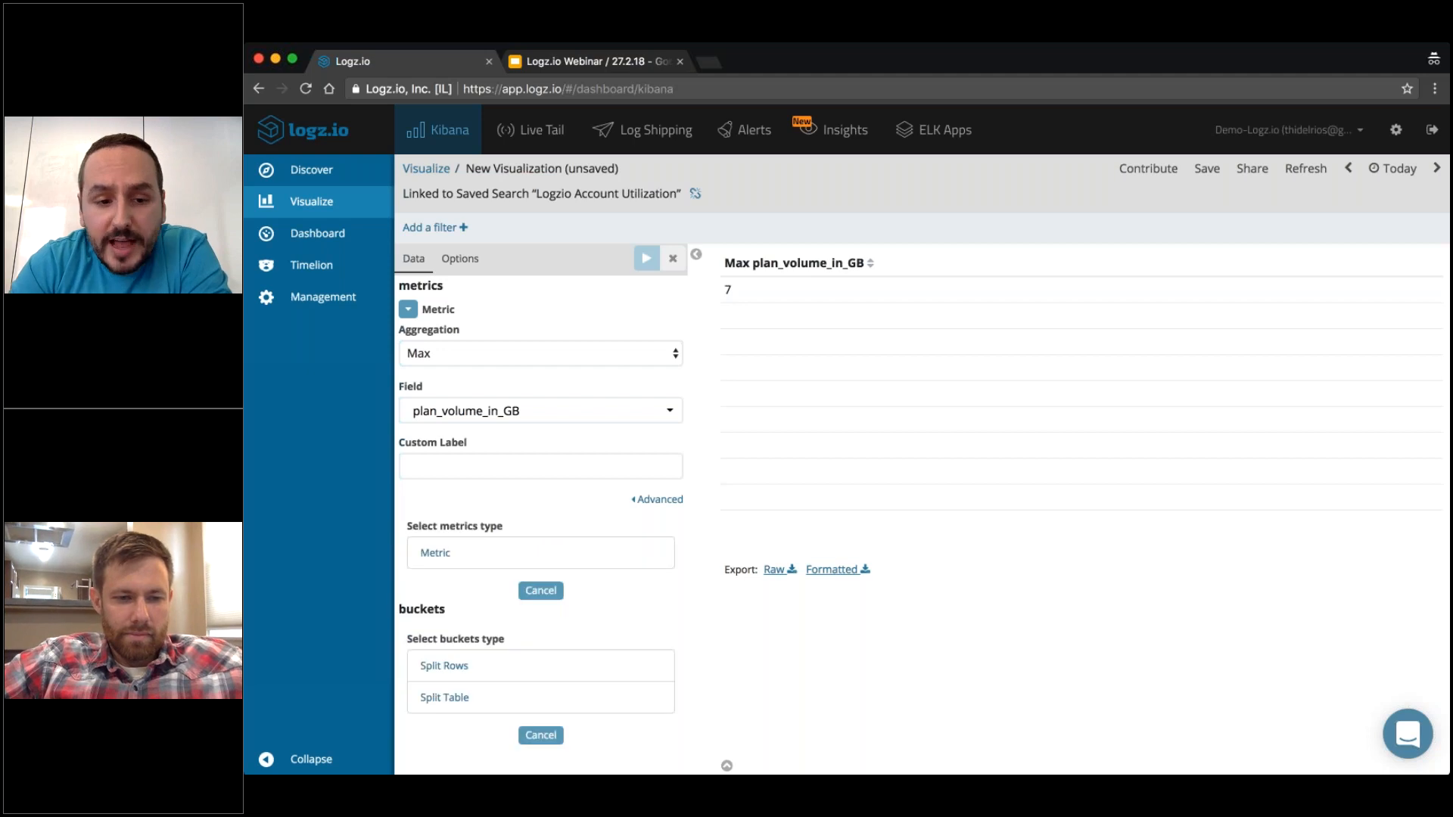
left_click(454, 553)
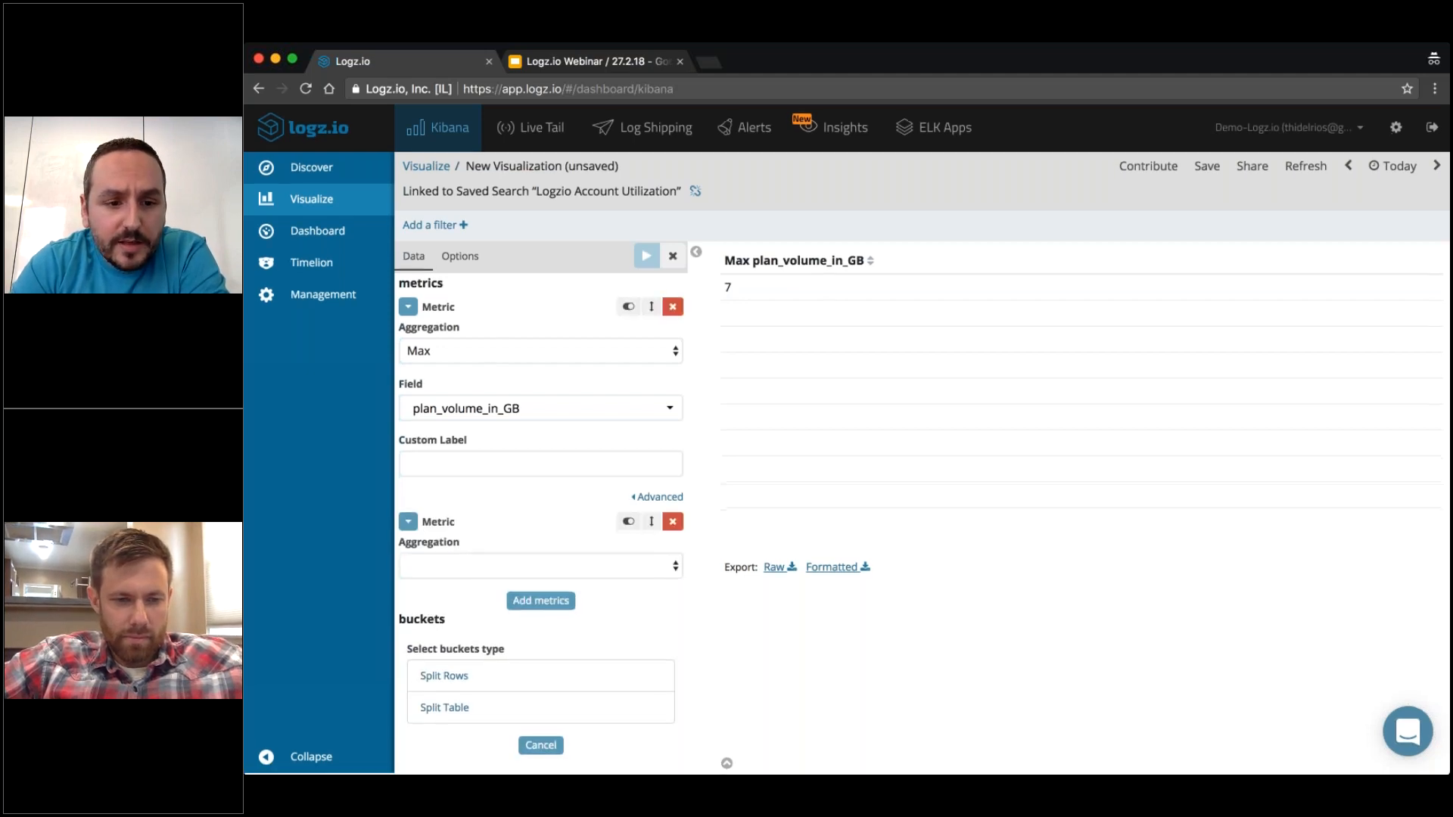
left_click(454, 567)
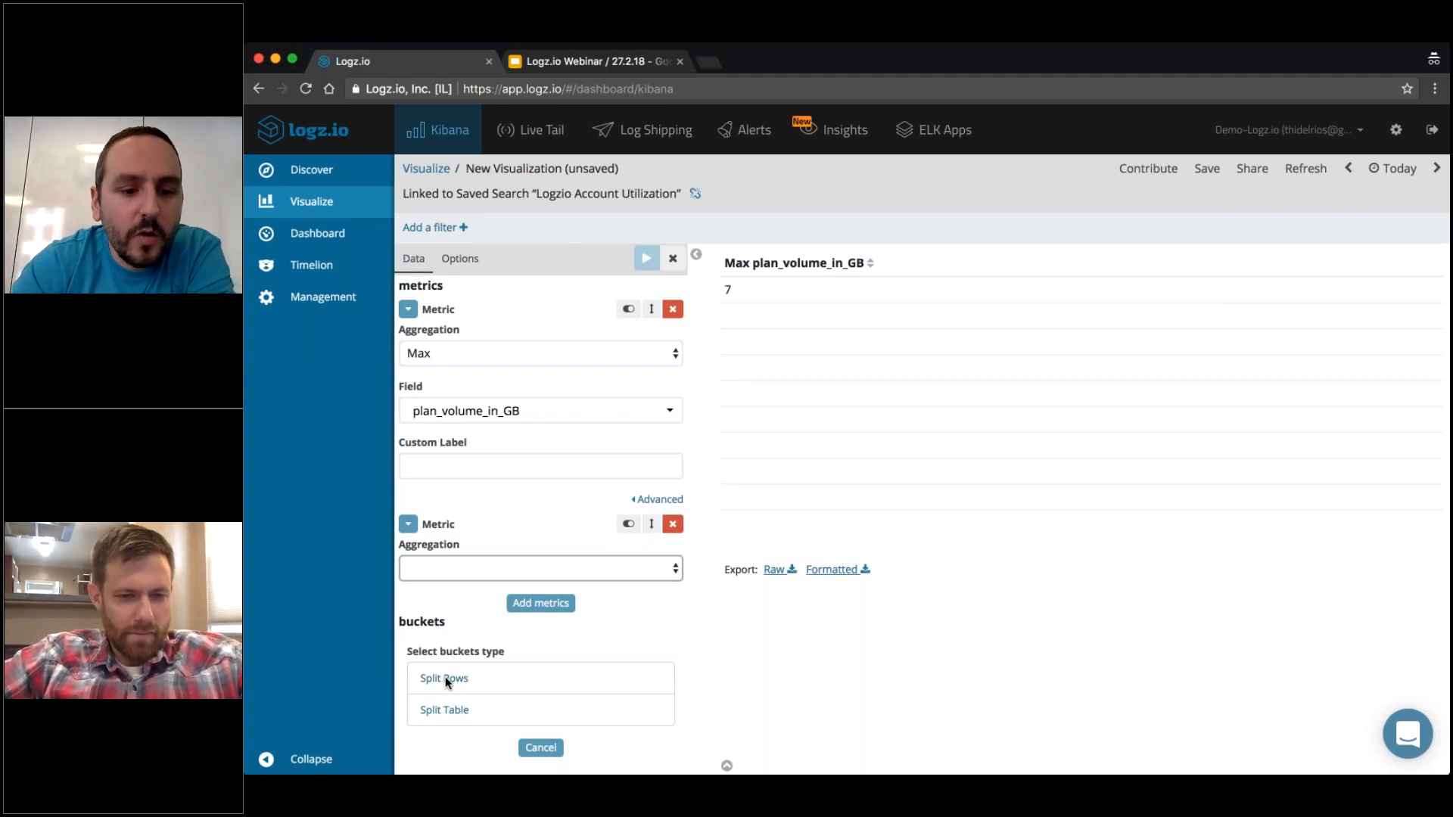
left_click(446, 679)
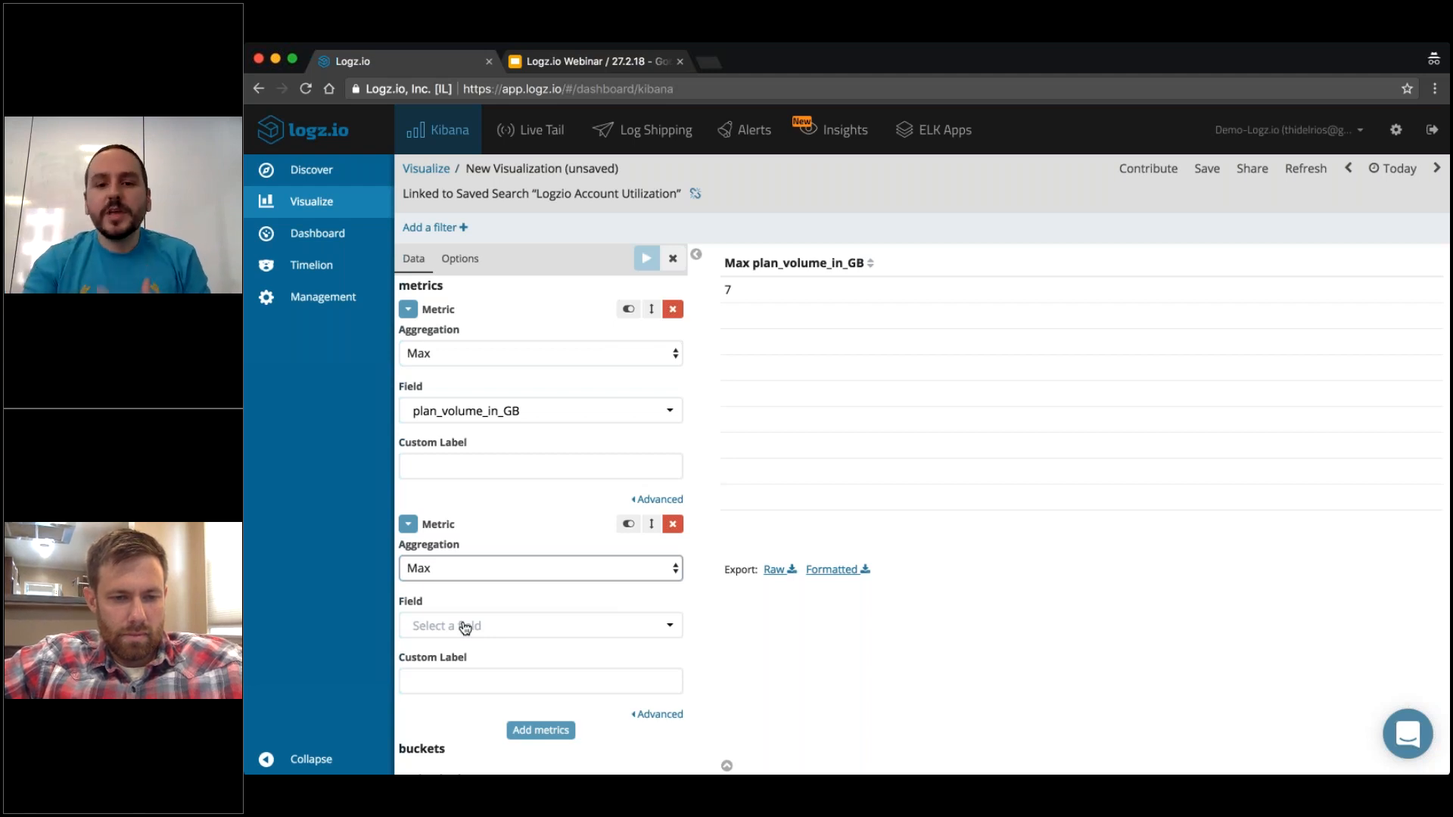
left_click(465, 628)
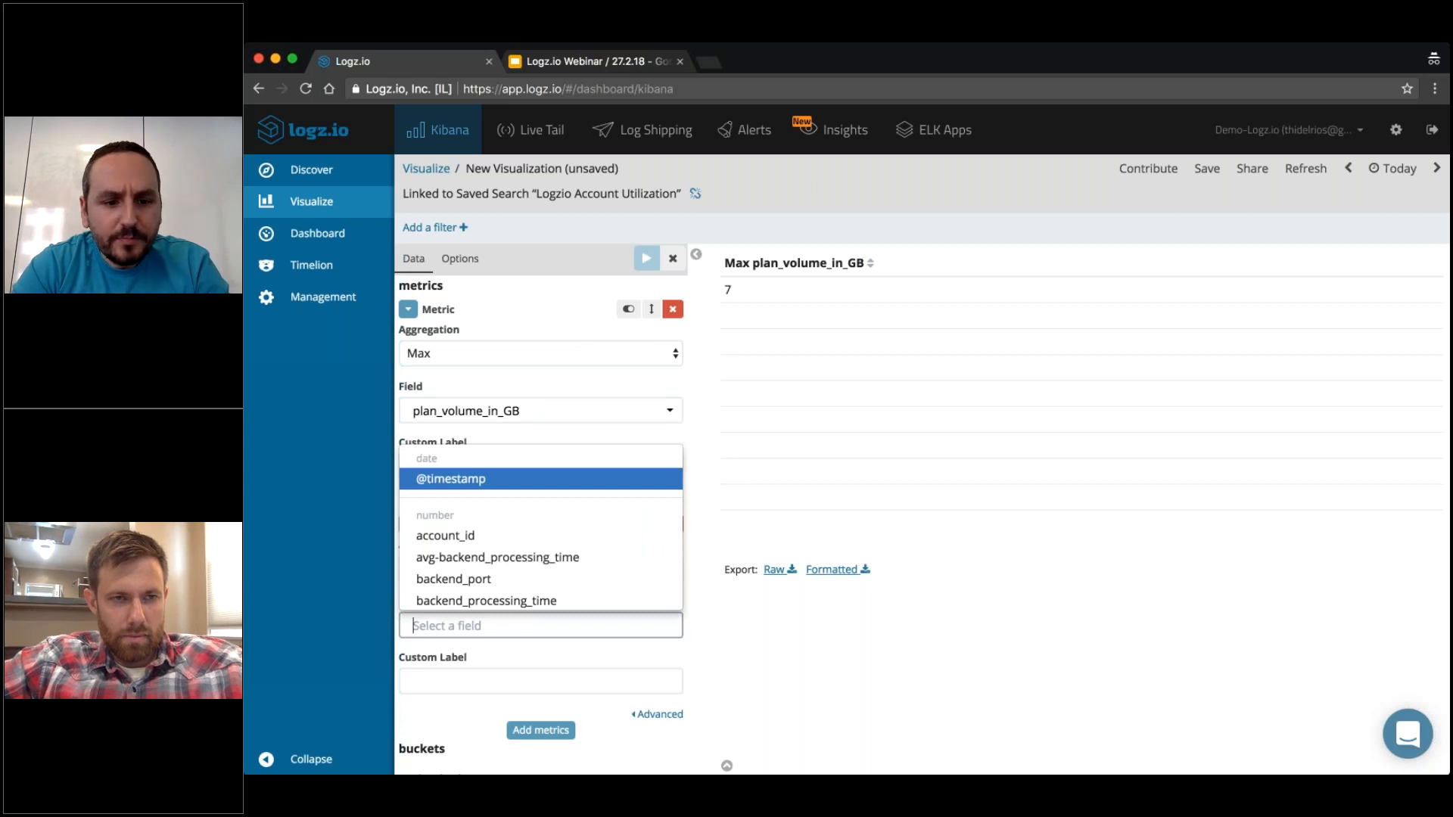
left_click(384, 591)
left_click(464, 627)
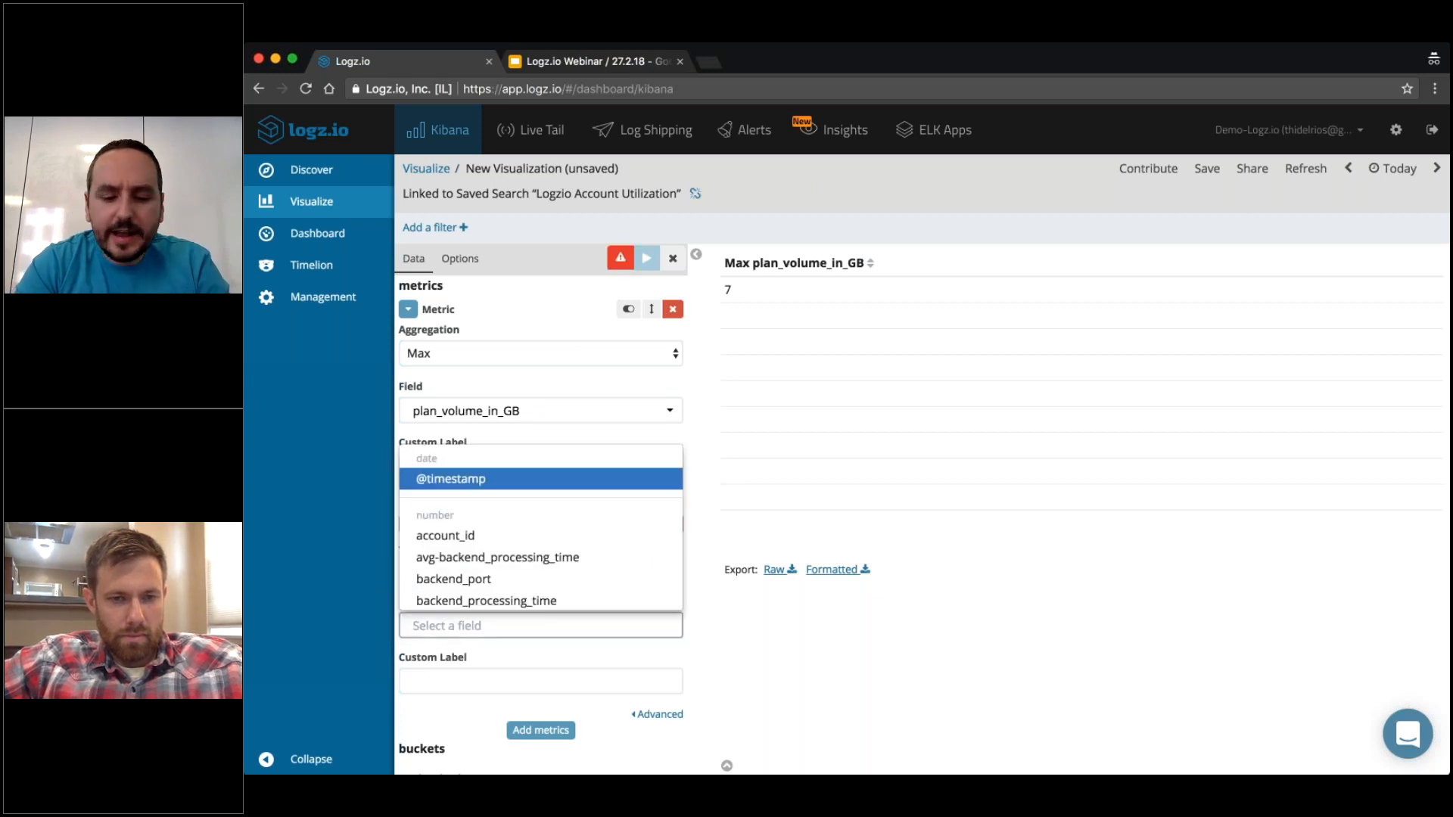
type("volu")
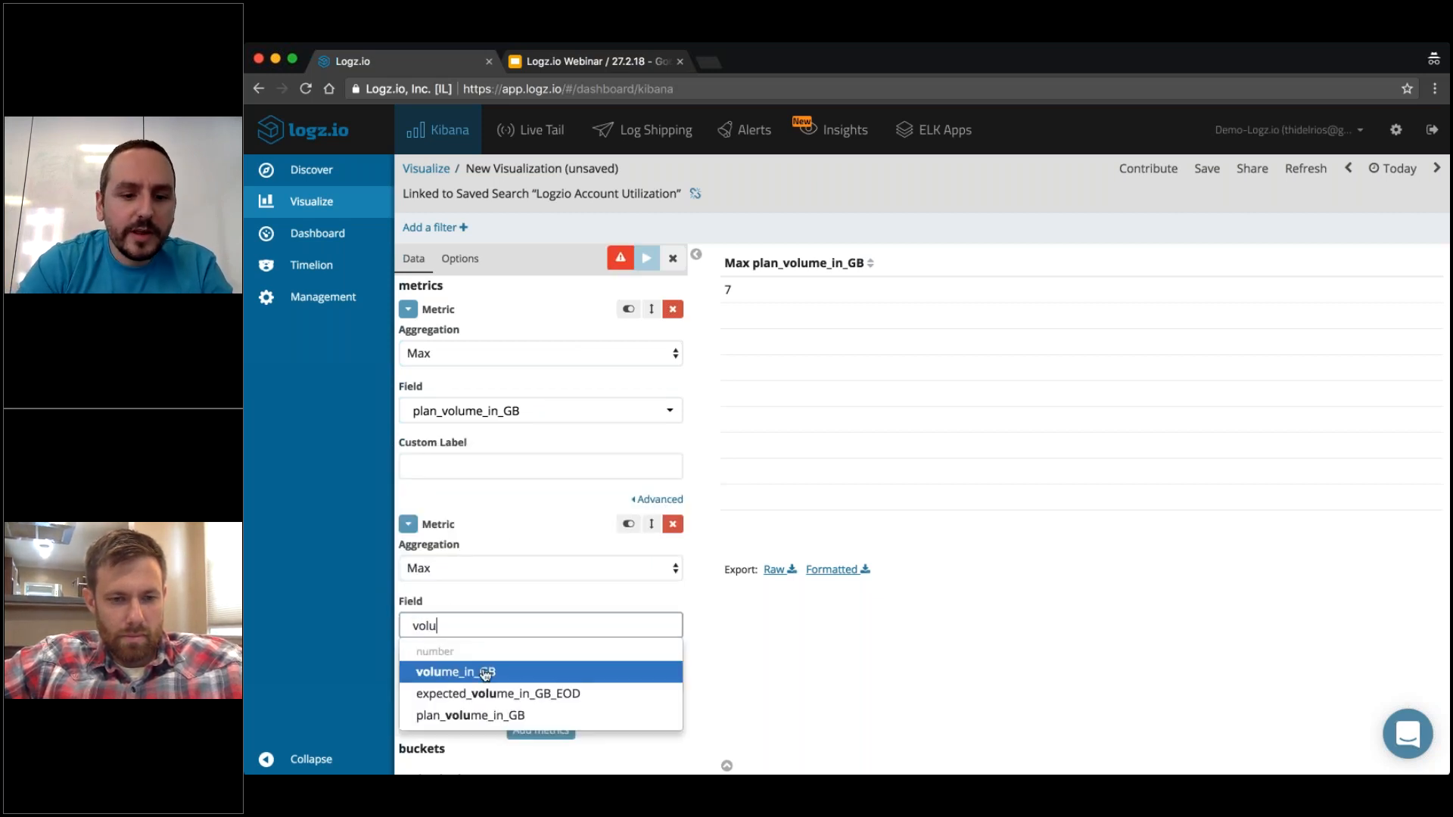
left_click(485, 673)
left_click(647, 258)
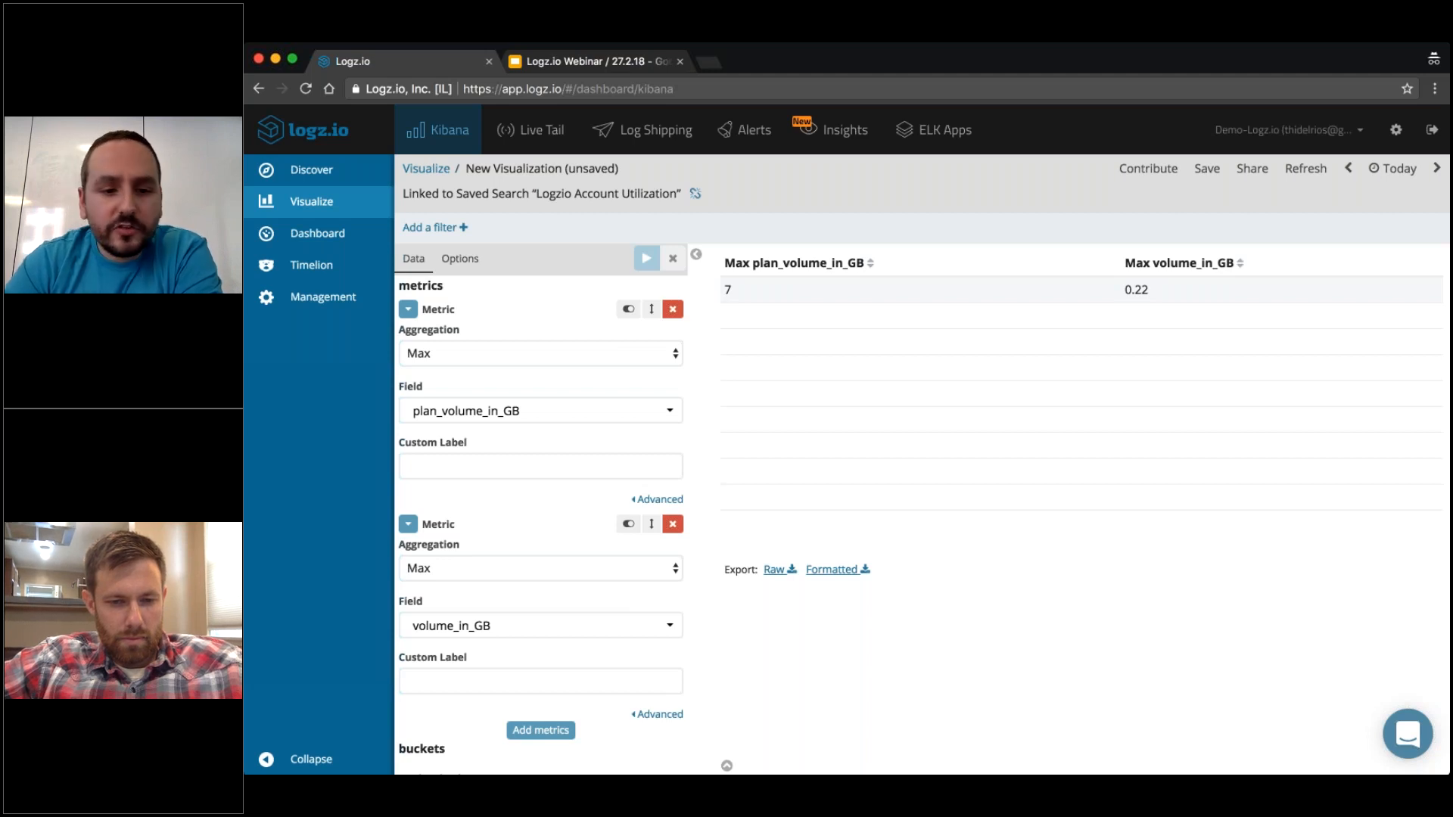
Add a third metric with the Max aggregation of the utilization field and apply it to the table.
left_click(553, 730)
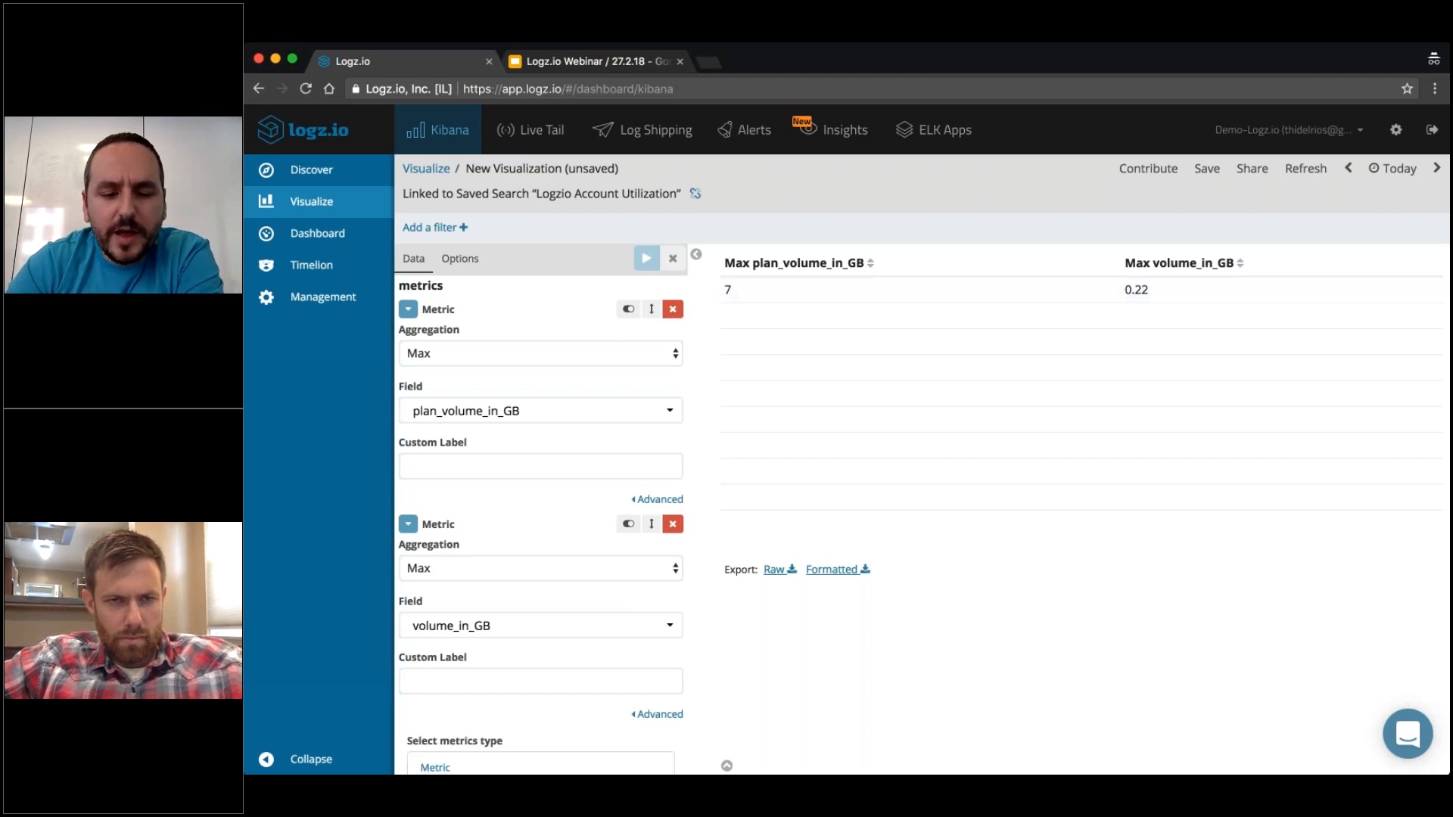
scroll(498, 591, "down", 5)
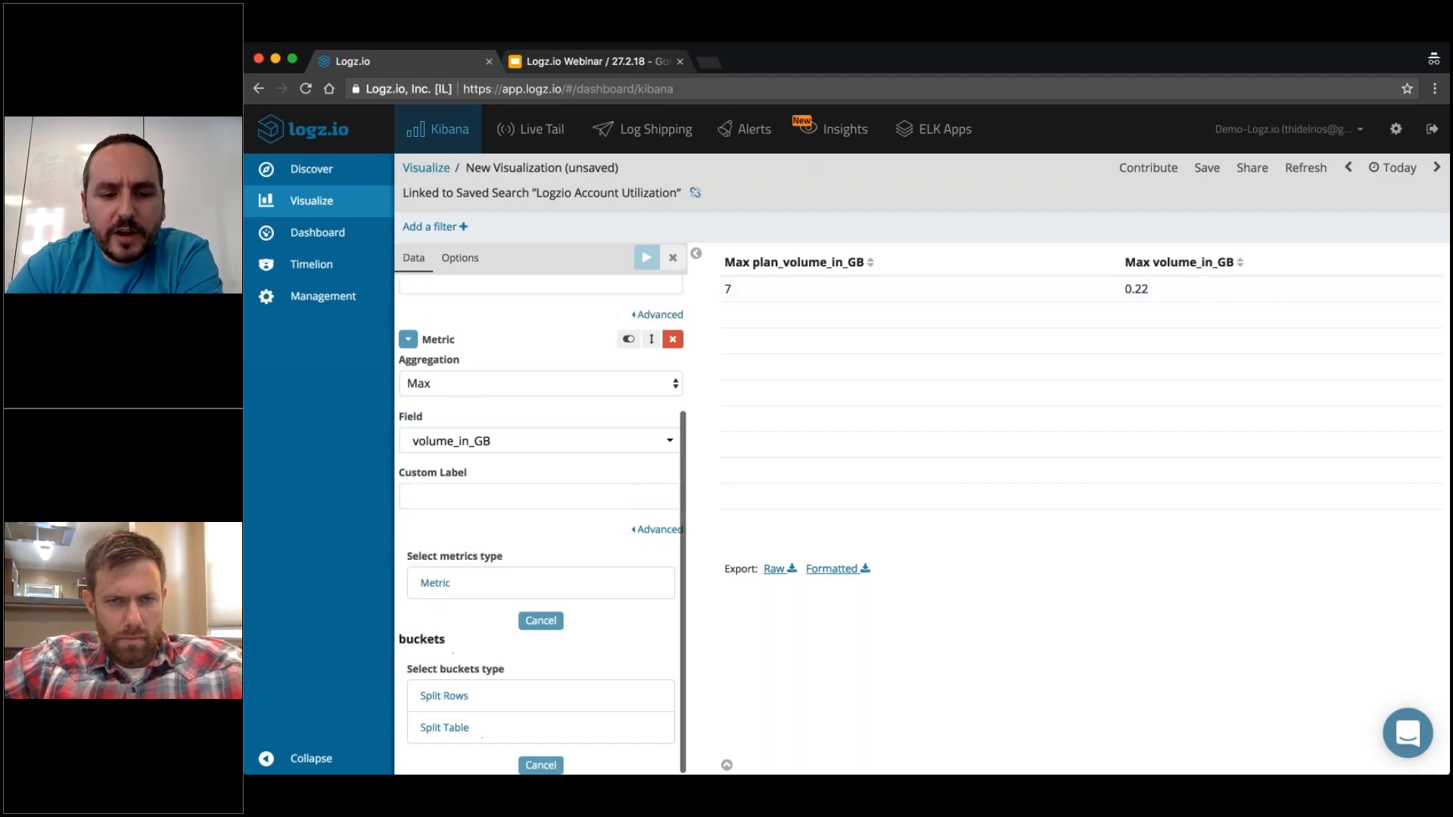
left_click(498, 591)
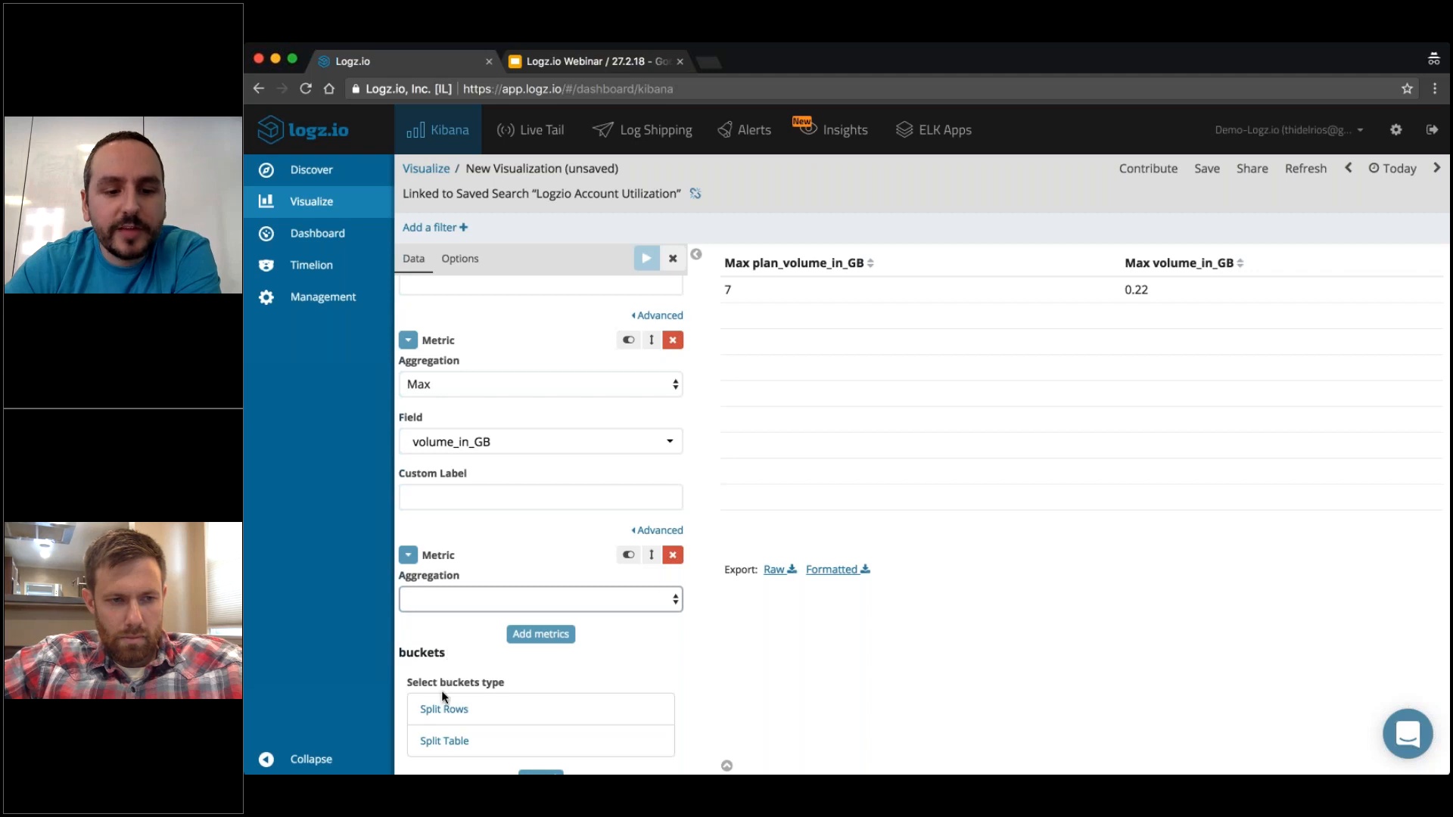
left_click(445, 612)
scroll(445, 612, "down", 2)
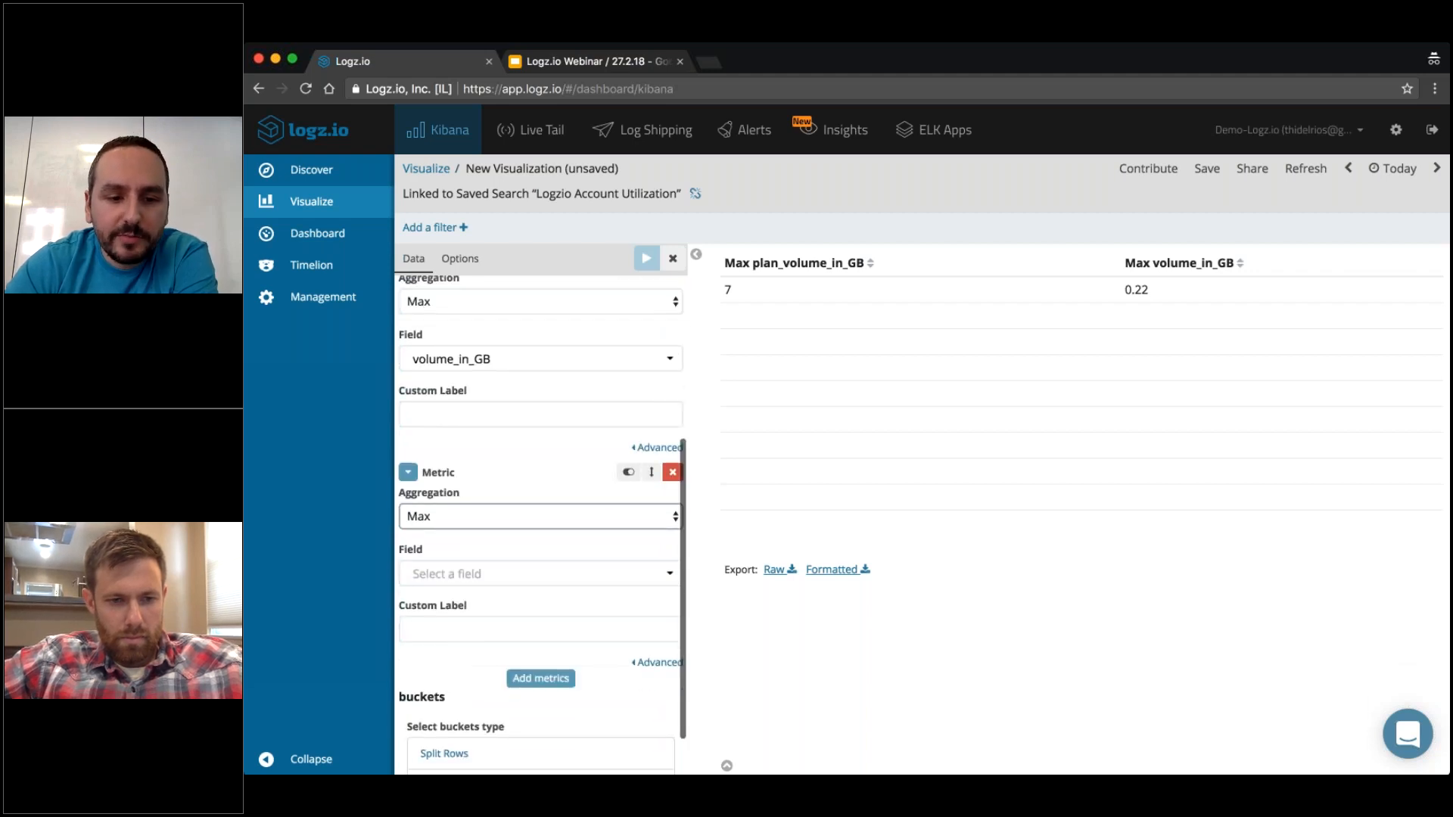
left_click(469, 573)
type("ut")
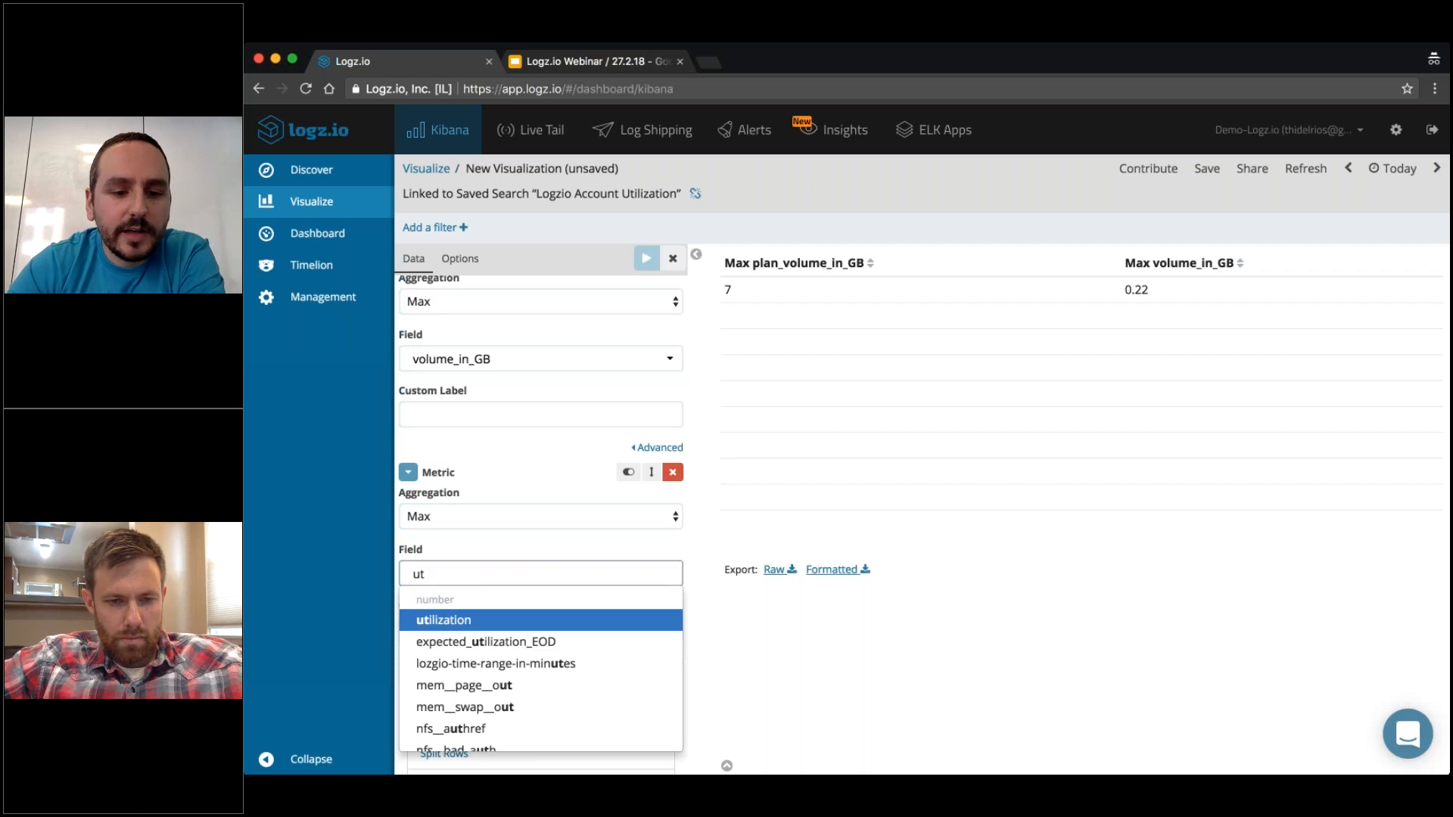
key("Return")
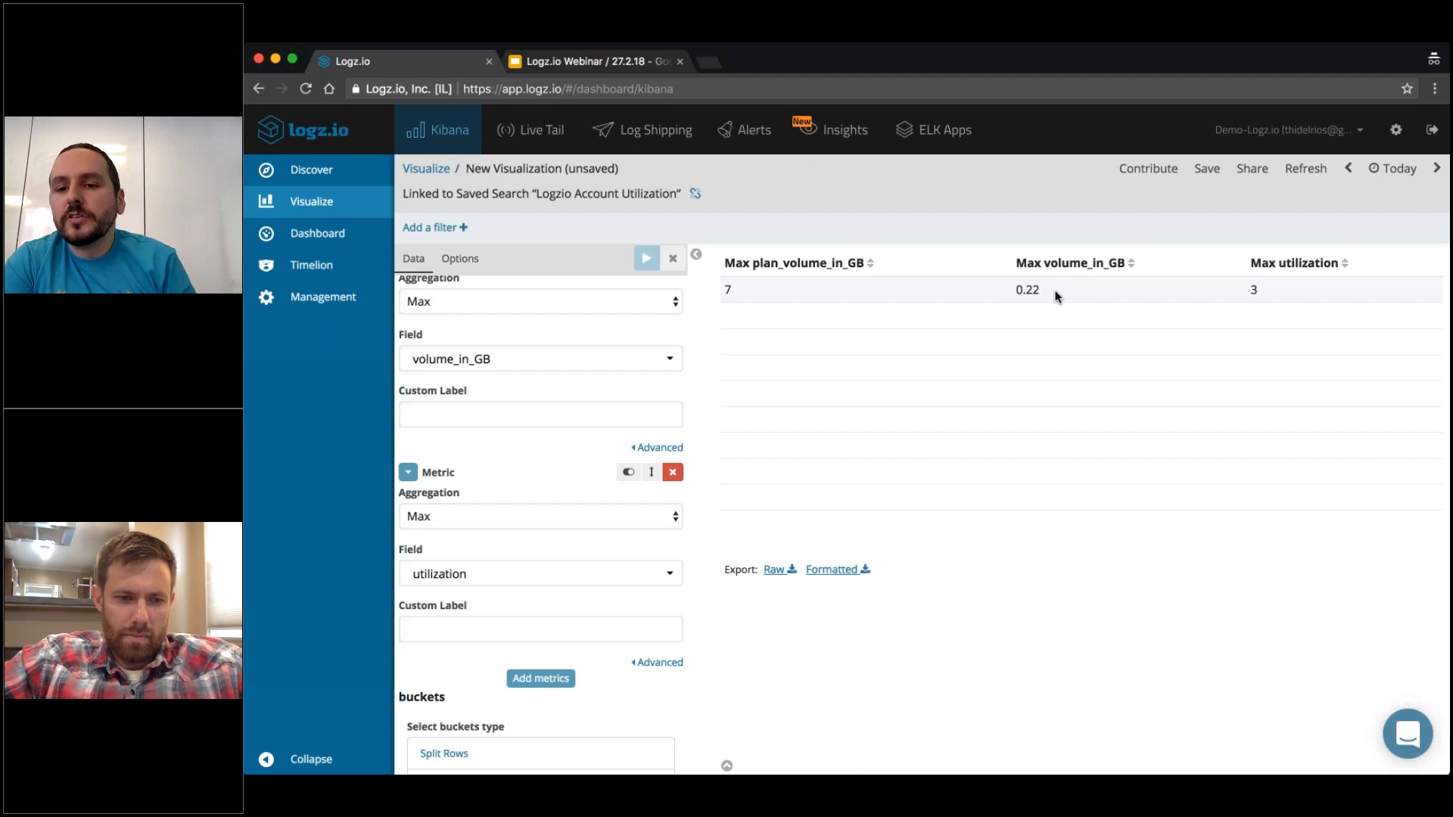
Split the table rows with a Terms aggregation on the account_name field and apply the change.
scroll(685, 461, "down", 1)
scroll(681, 515, "down", 3)
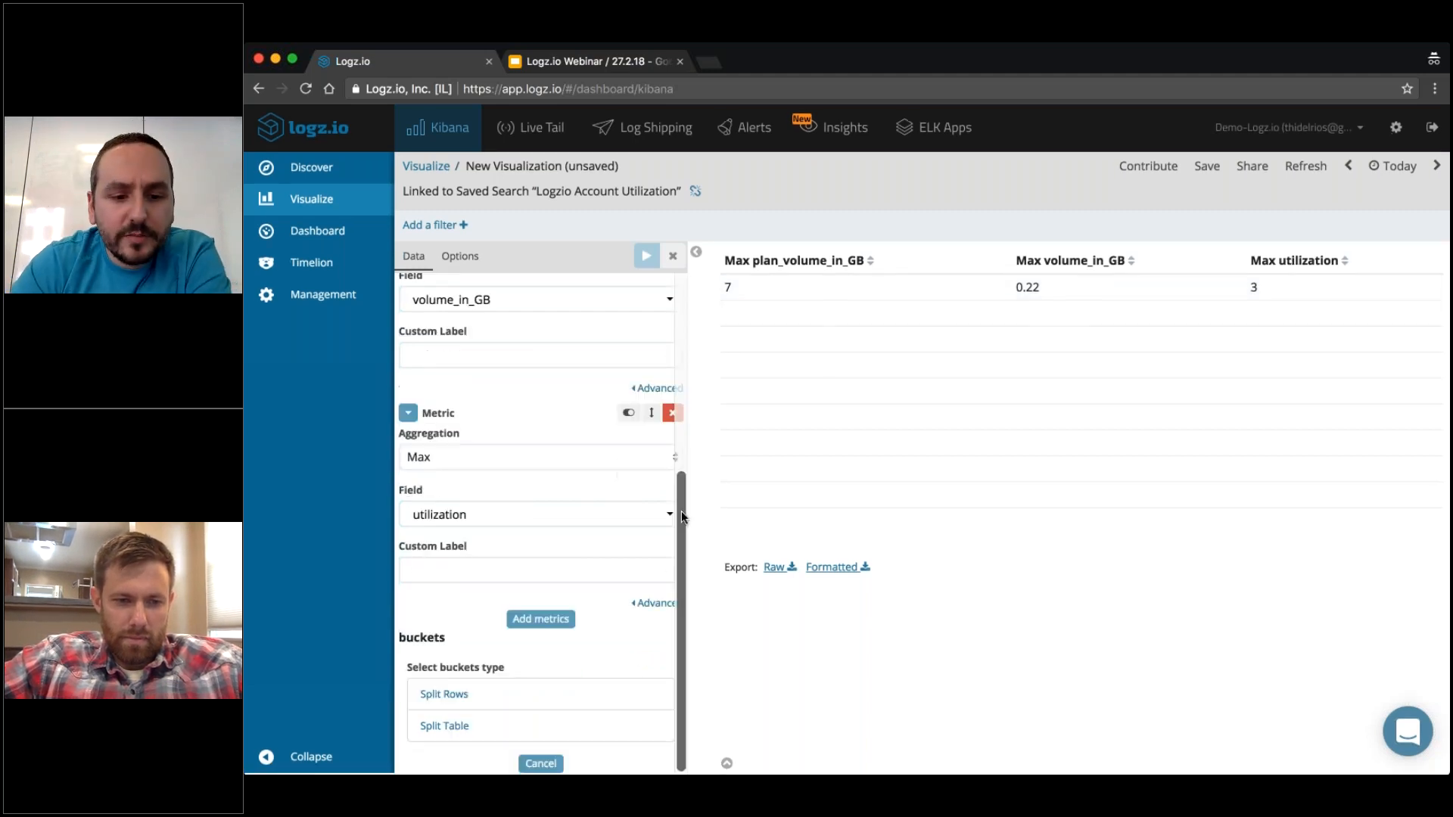
left_click(480, 697)
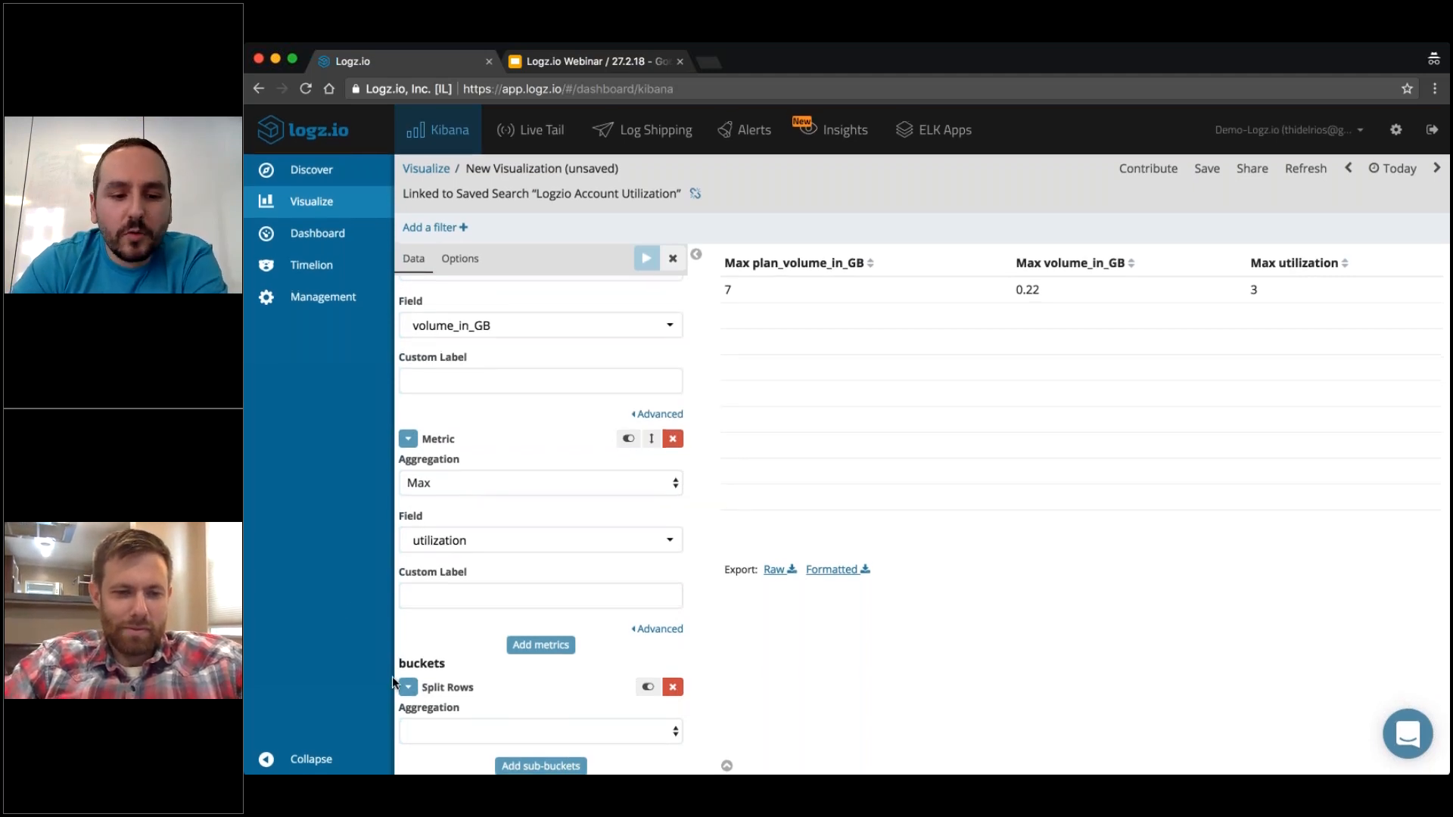
left_click(447, 731)
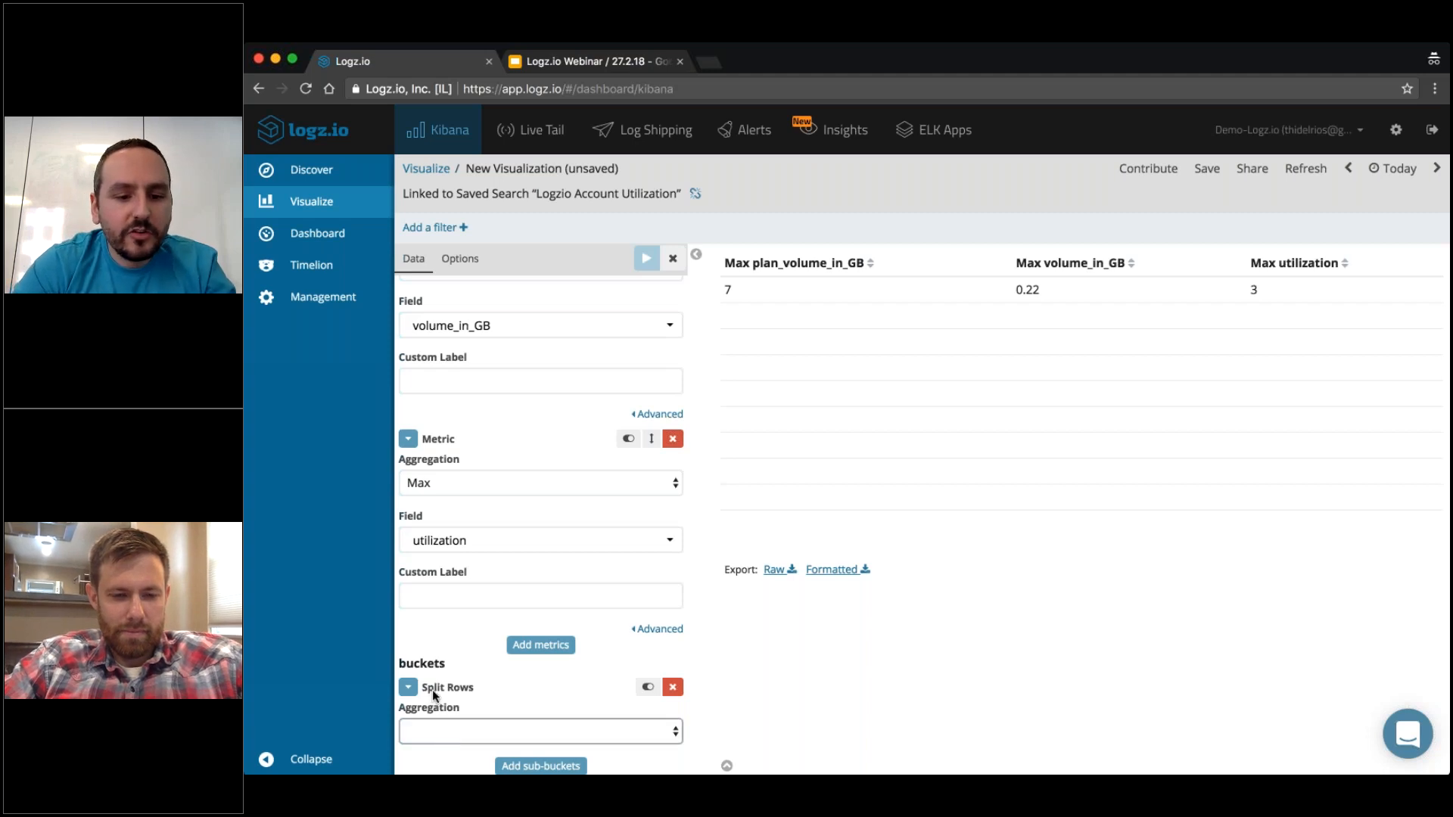
key("t")
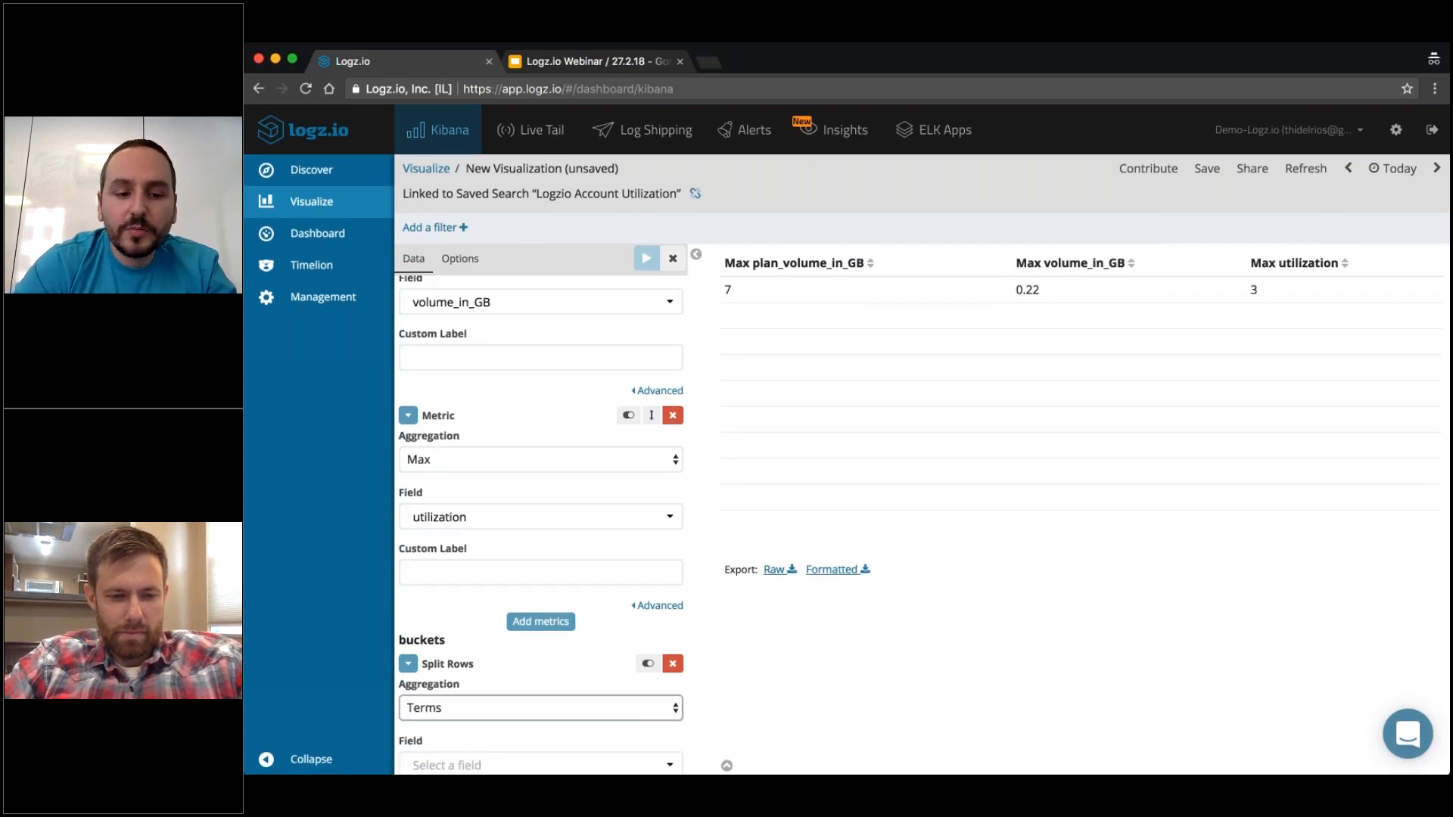
left_click(500, 753)
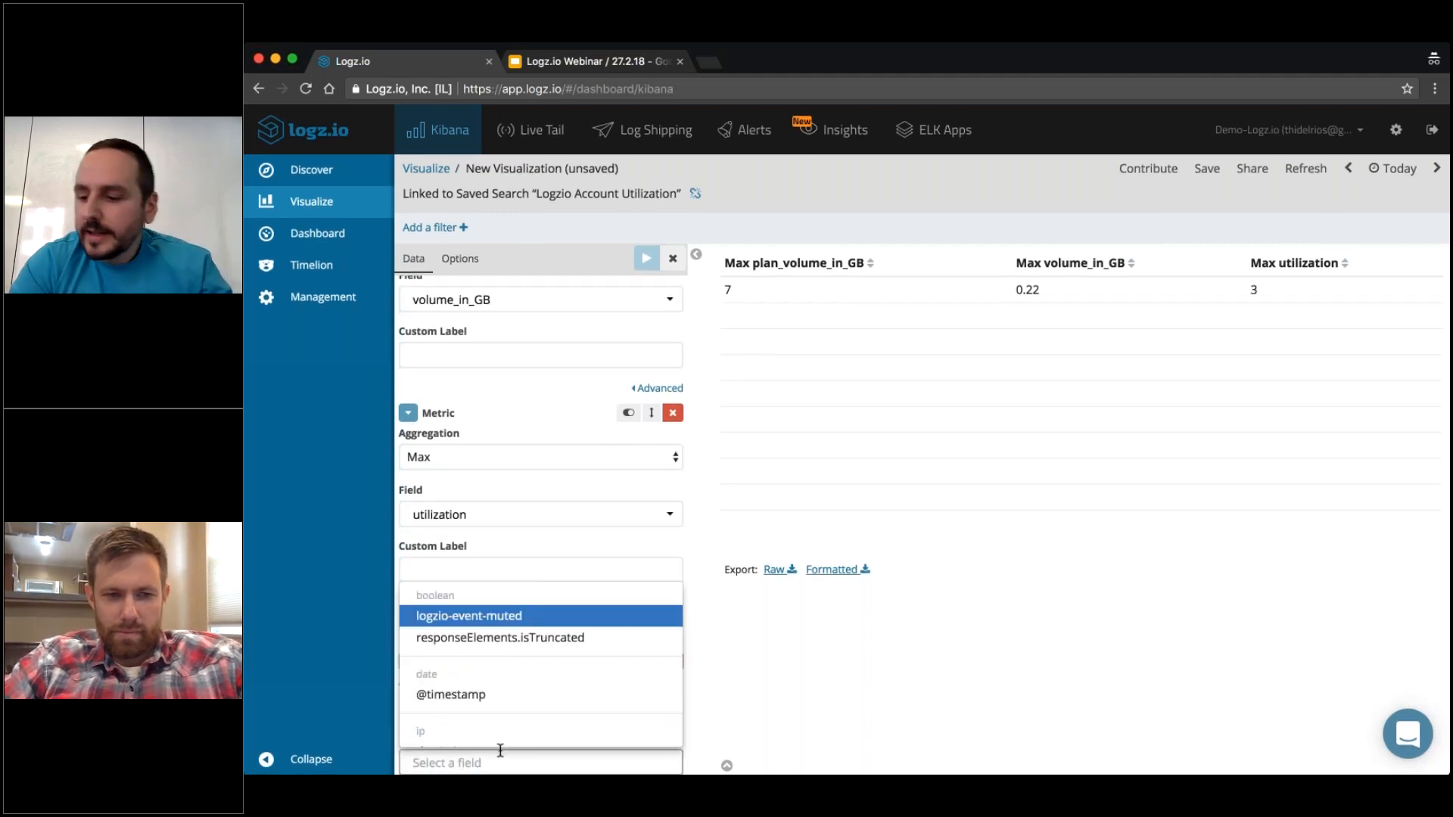
type("acc")
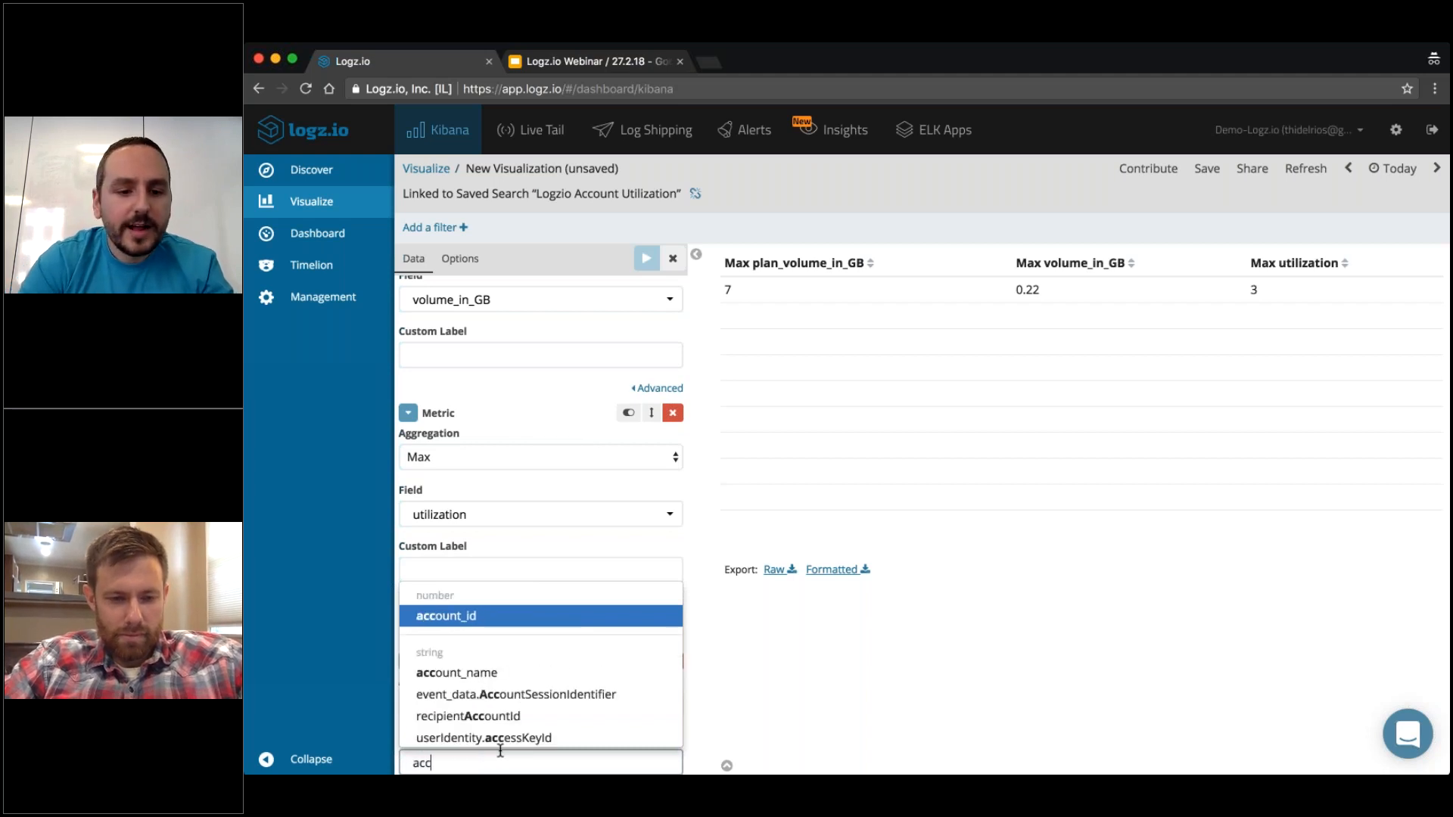
left_click(492, 676)
left_click(647, 259)
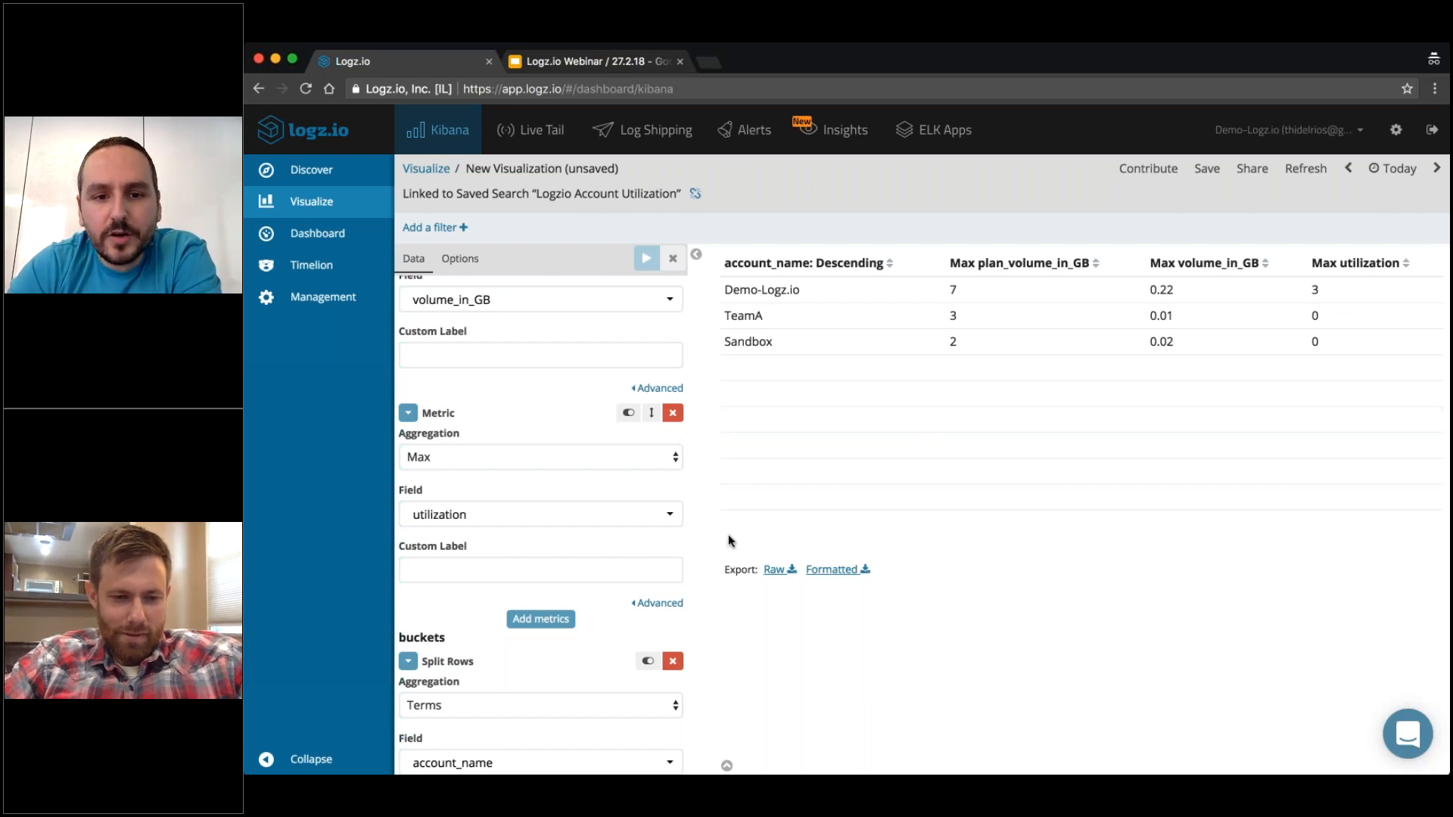
Give the Split Rows bucket the custom label "Account Name" and apply it to the table.
scroll(540, 544, "up", 5)
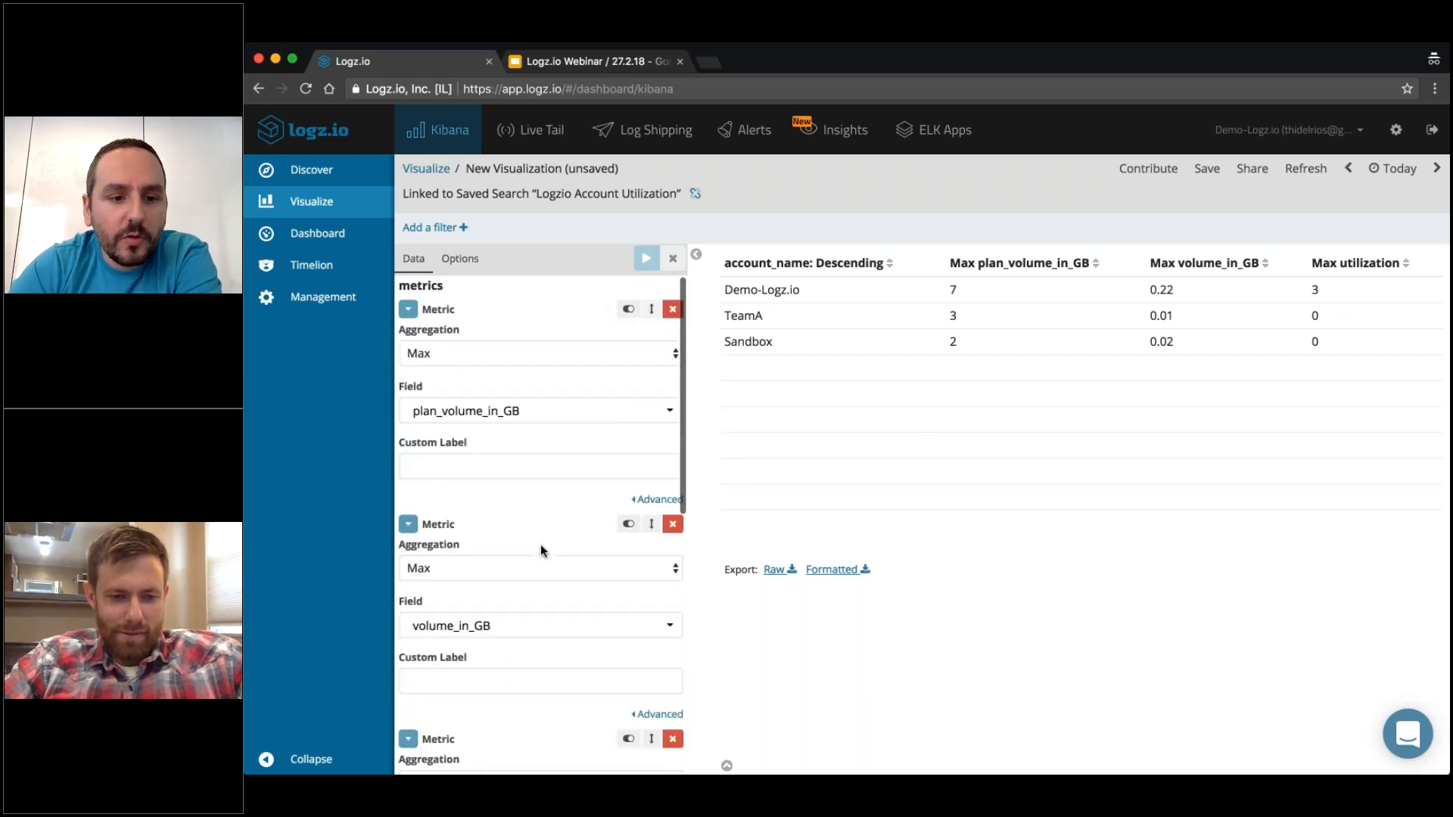
scroll(487, 461, "down", 7)
left_click(443, 716)
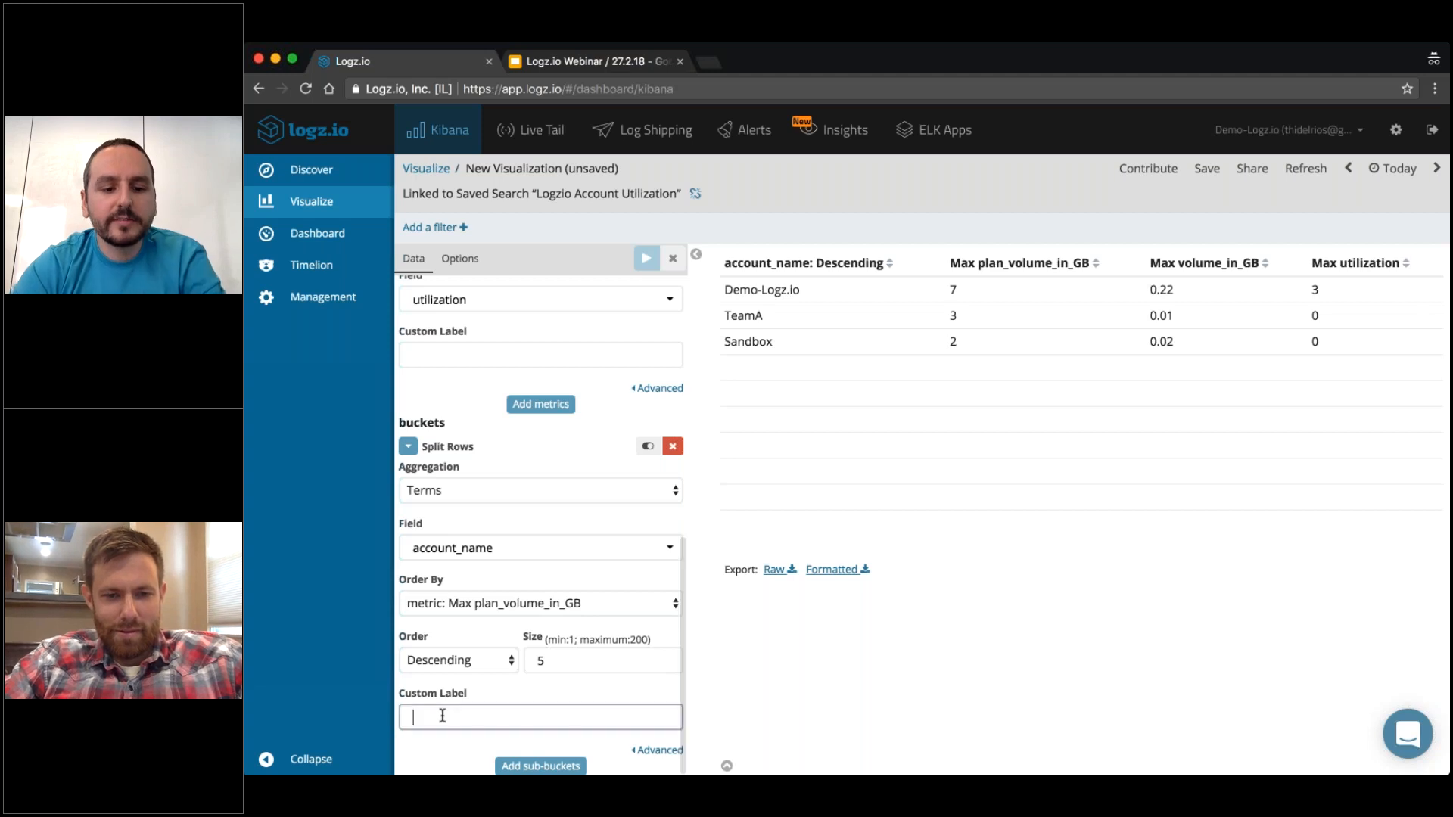
type("Account Name")
left_click(645, 258)
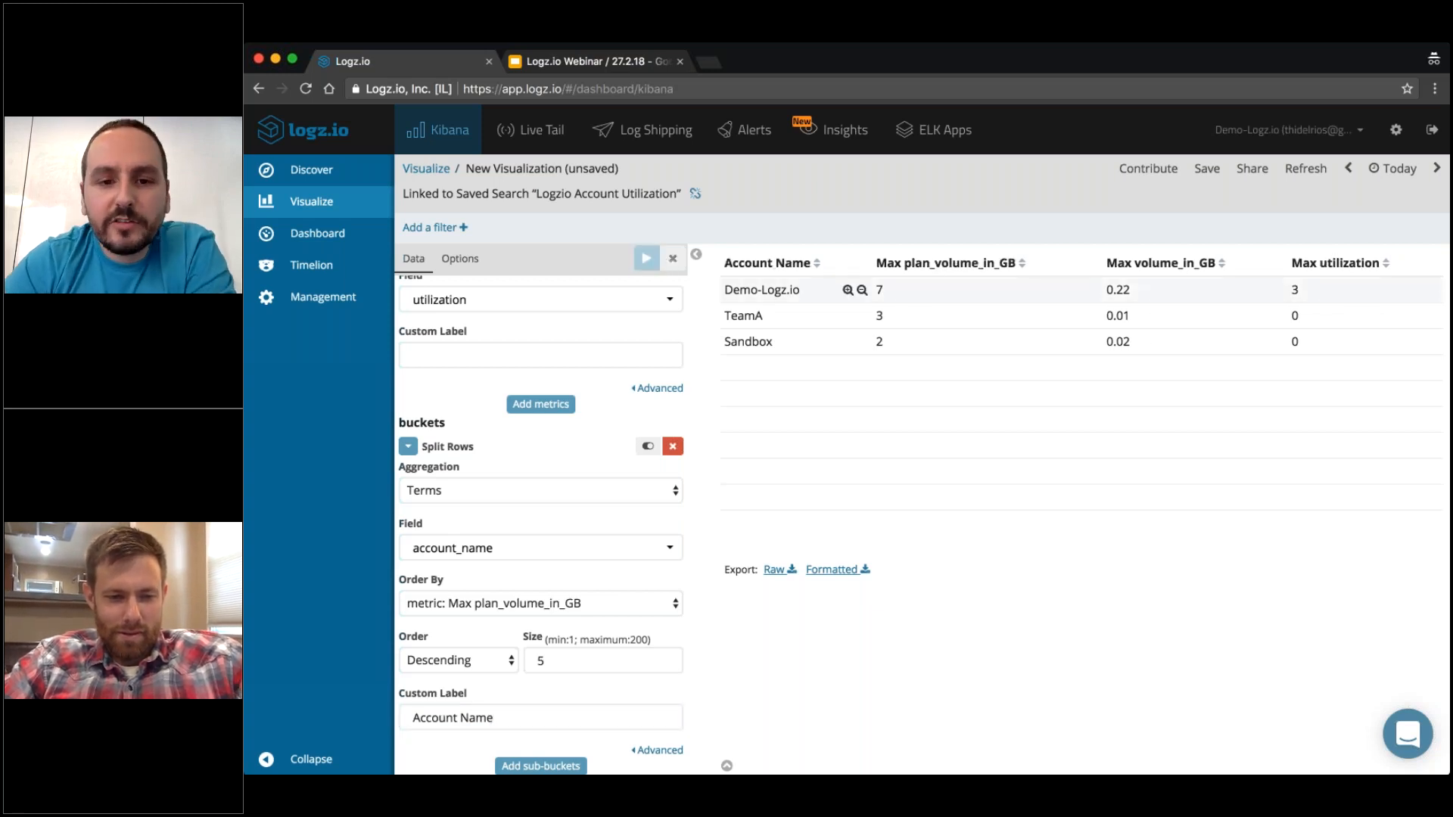
Save the data table visualization as "Webinar2 - Account Breakdown".
scroll(412, 643, "up", 10)
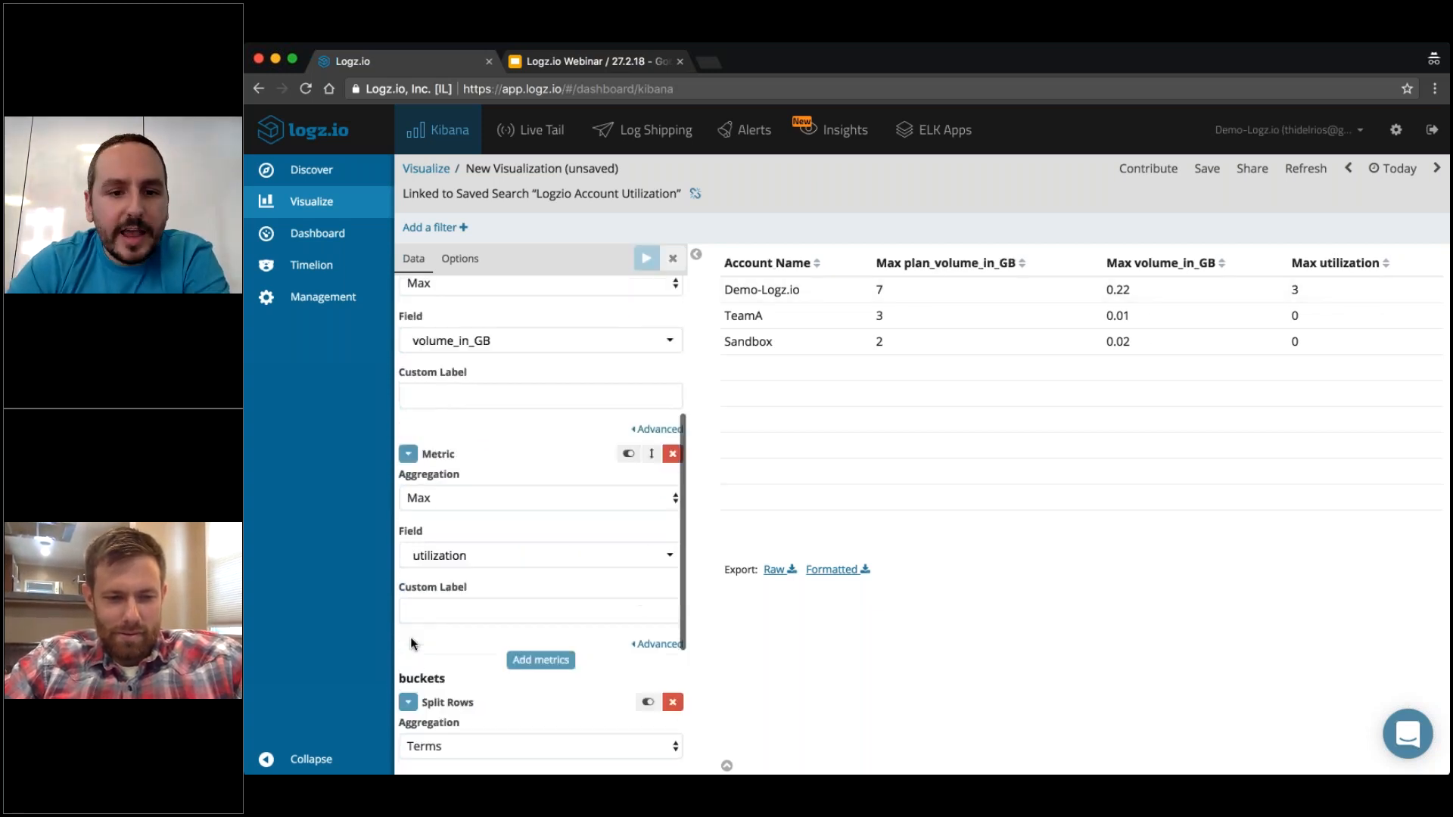
left_click(490, 465)
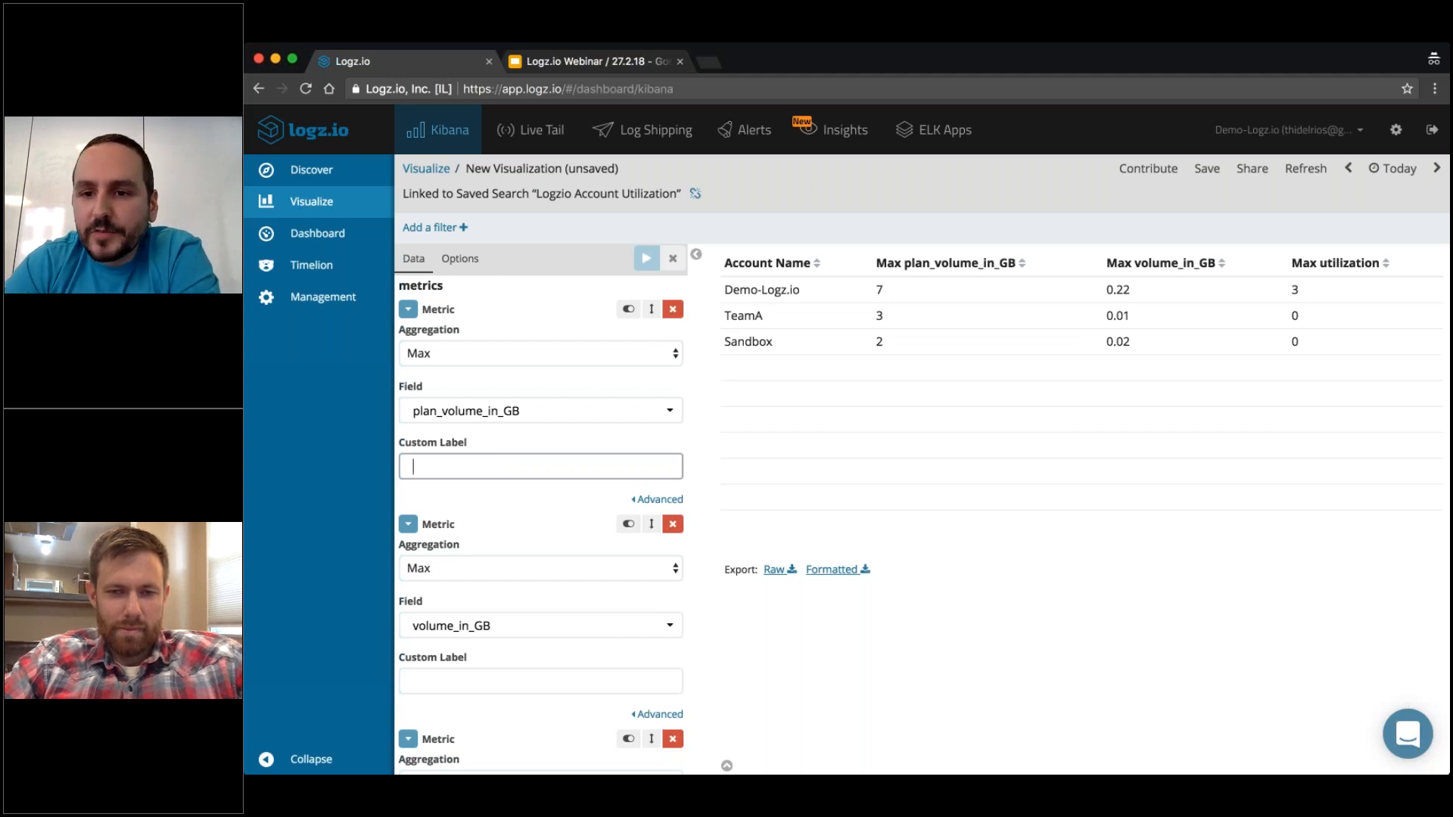
left_click(1209, 169)
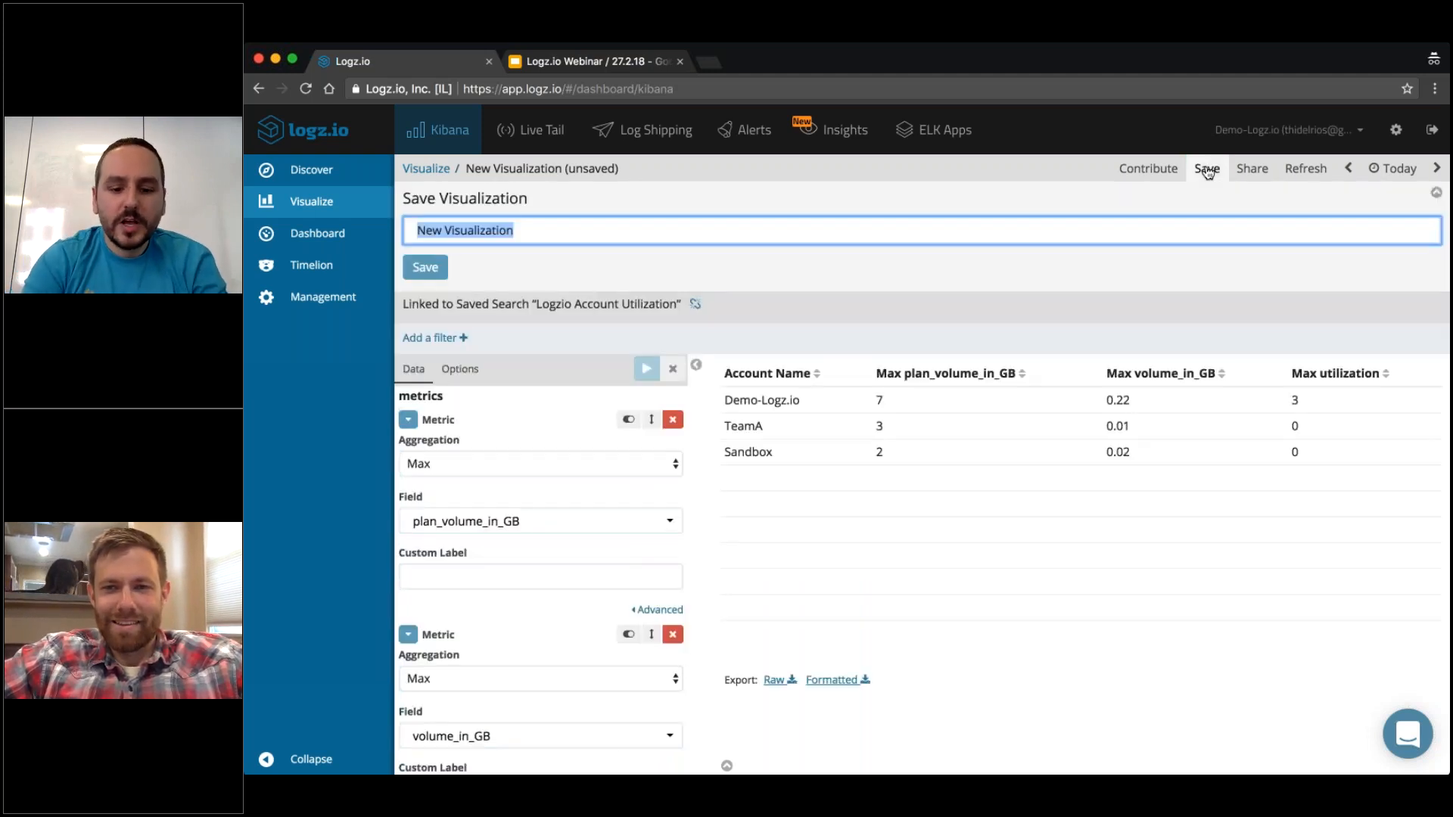
type("Webinar ")
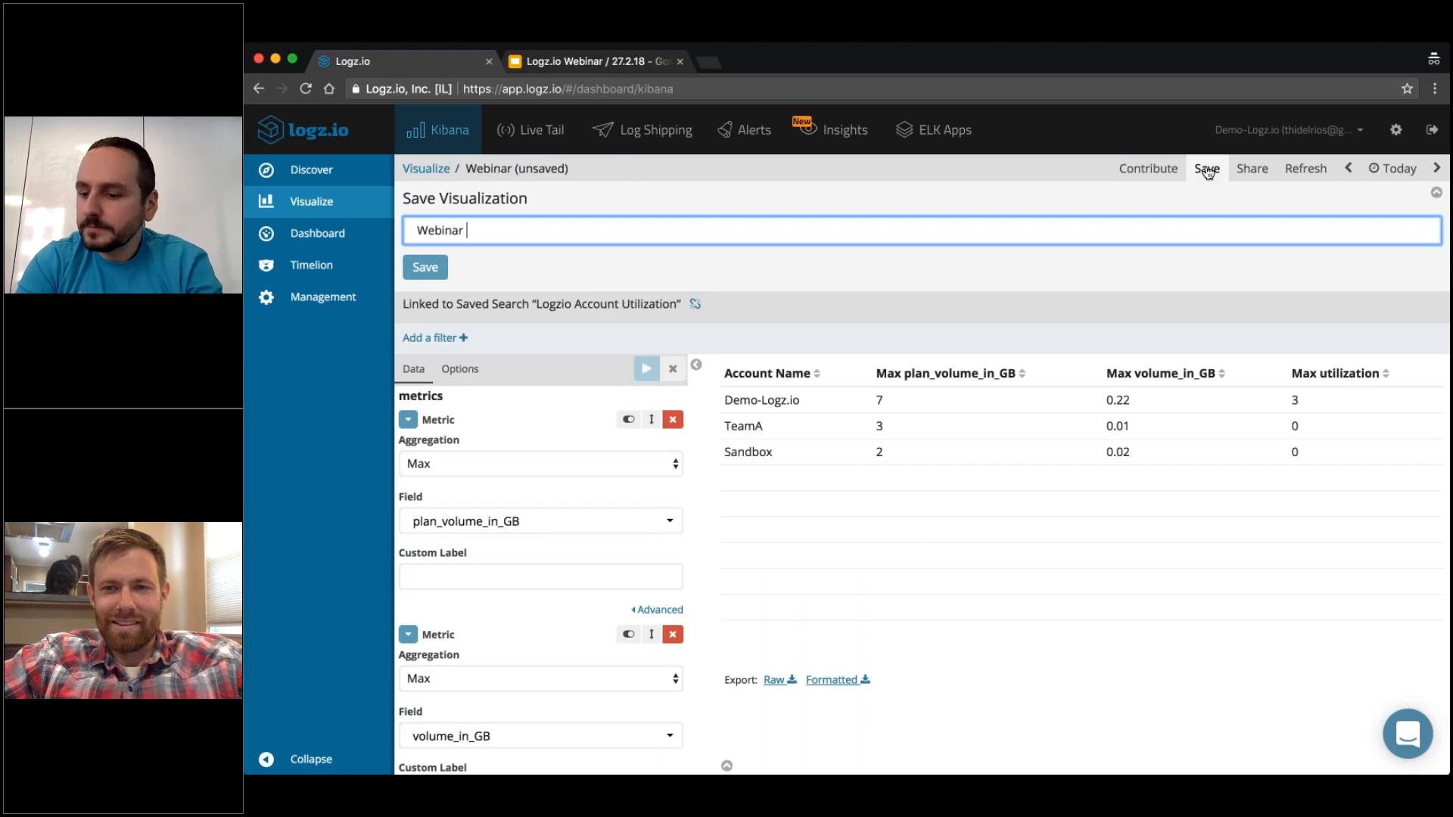
type("- Accou")
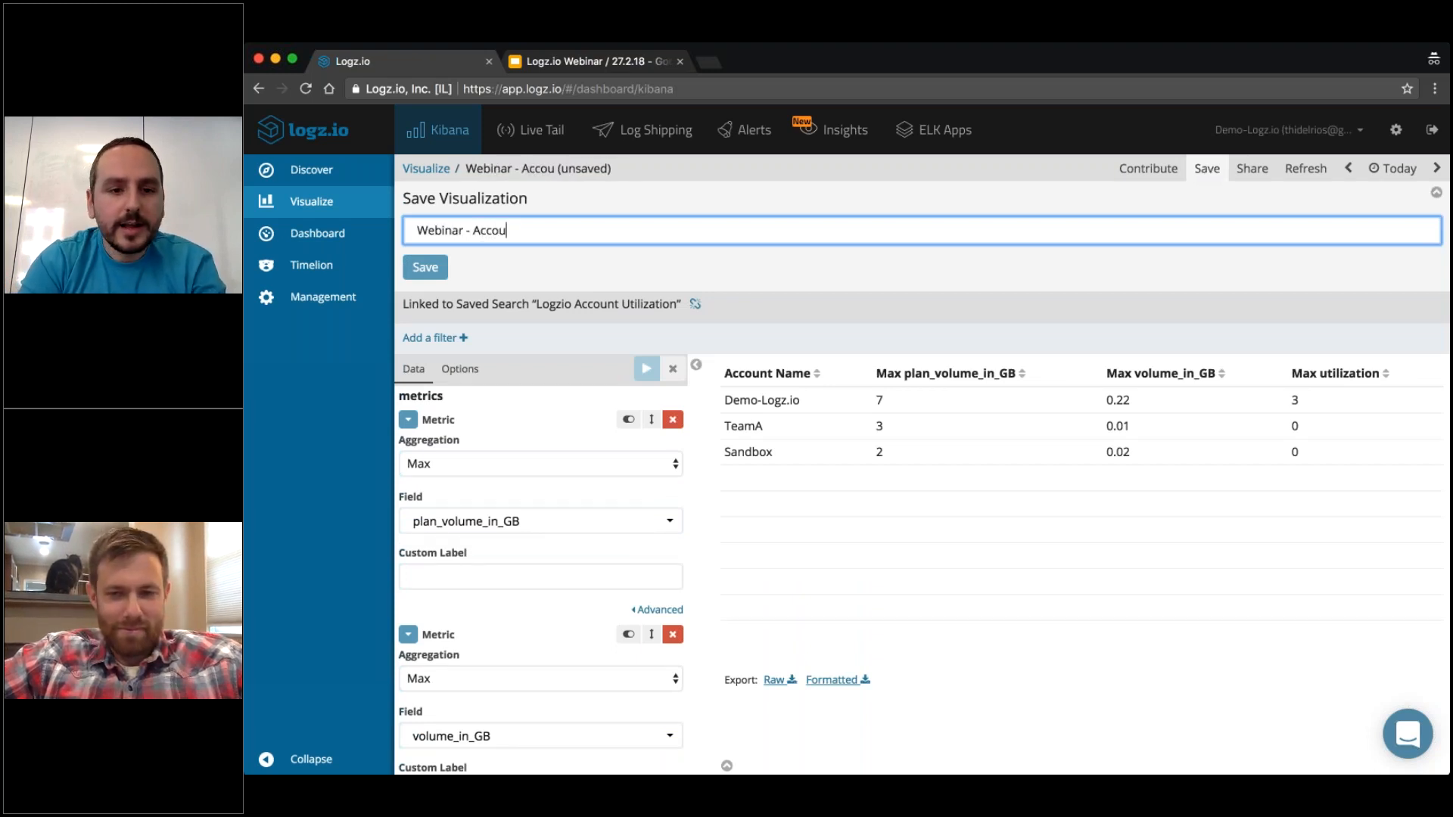
type("nt Breakdown")
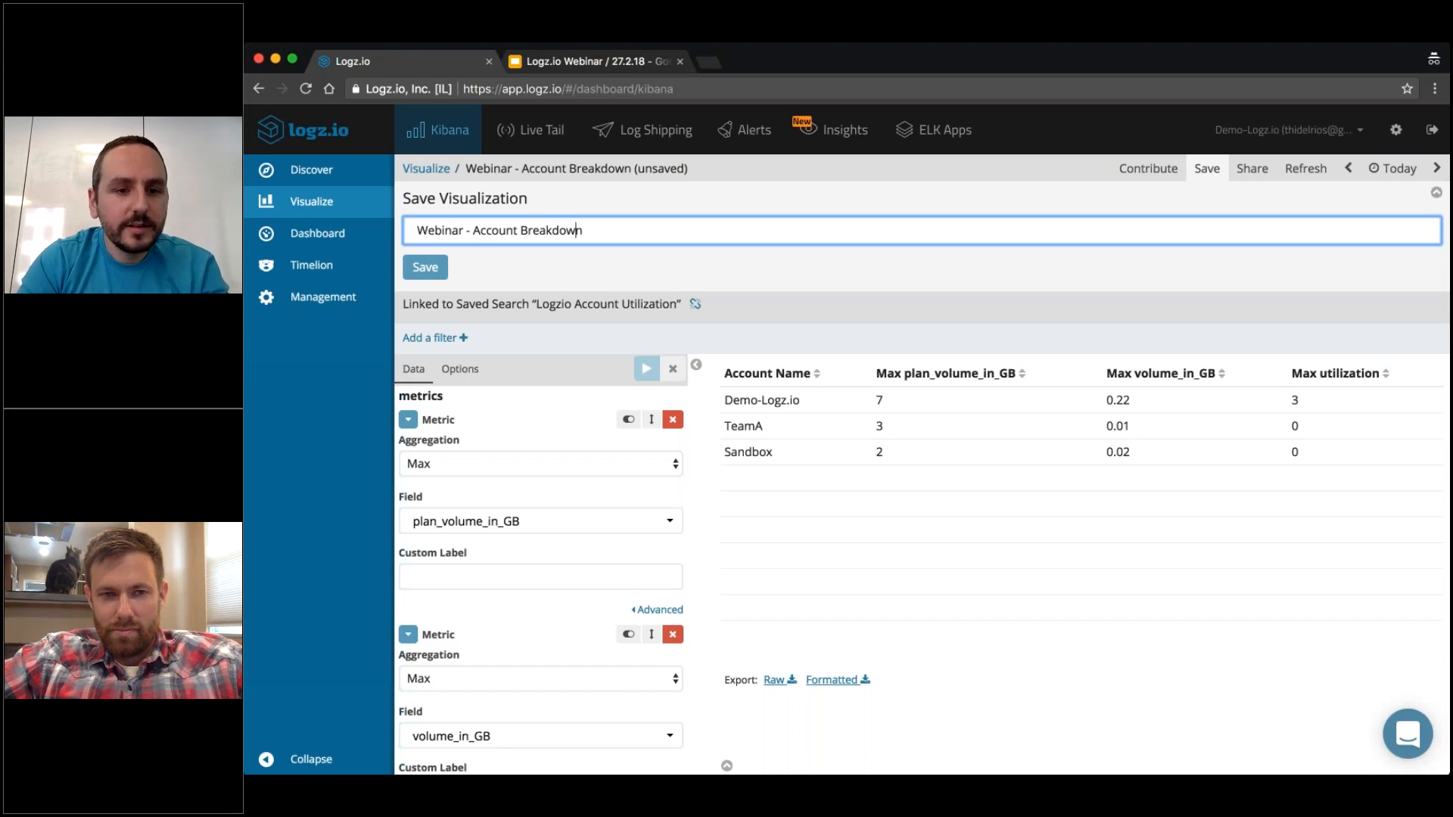
key("Left")
key("Left")
key("Left")
key("Left")
key("Left")
key("Left")
key("Left")
key("Left")
key("Left")
key("Left")
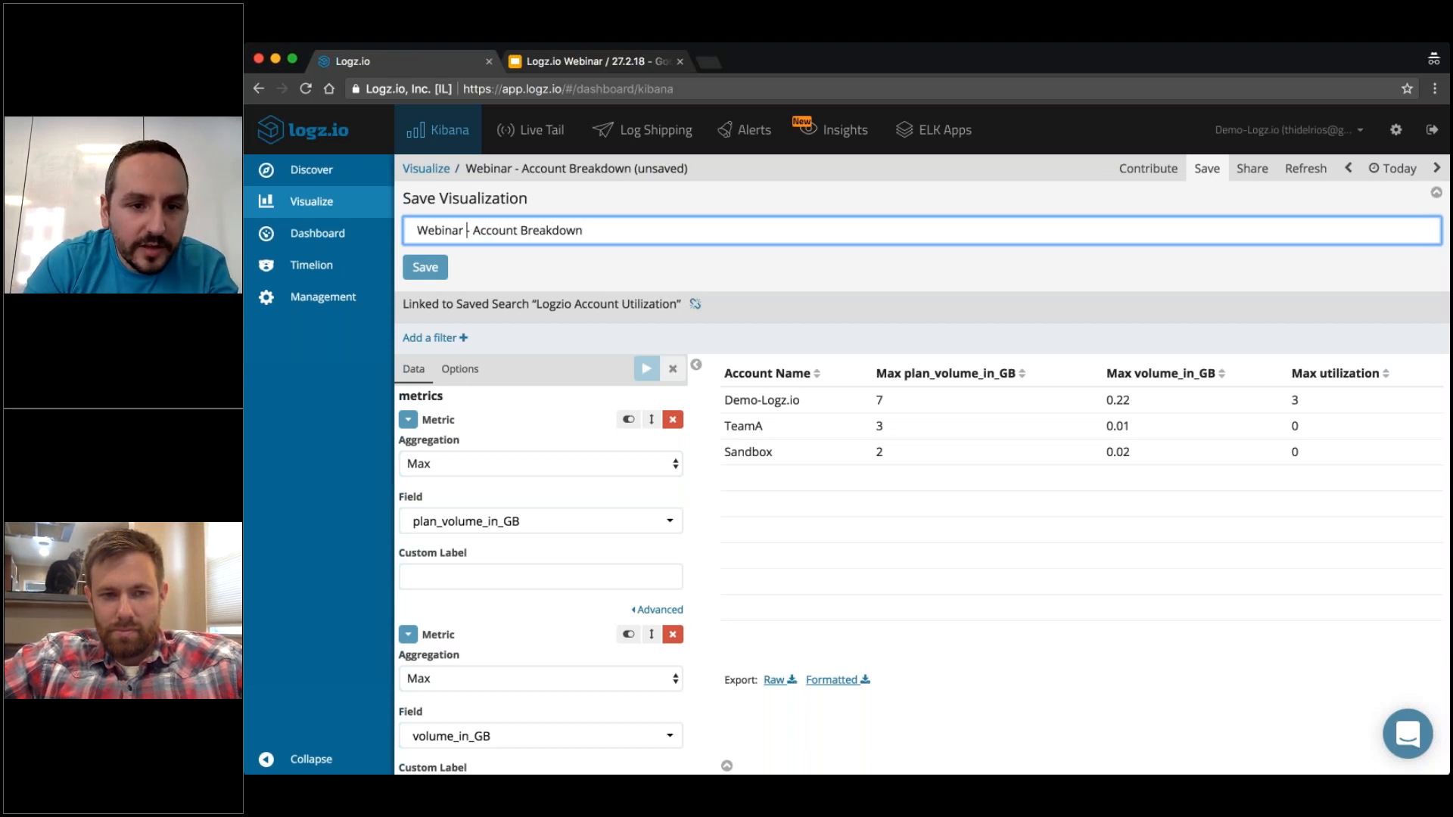
type("2")
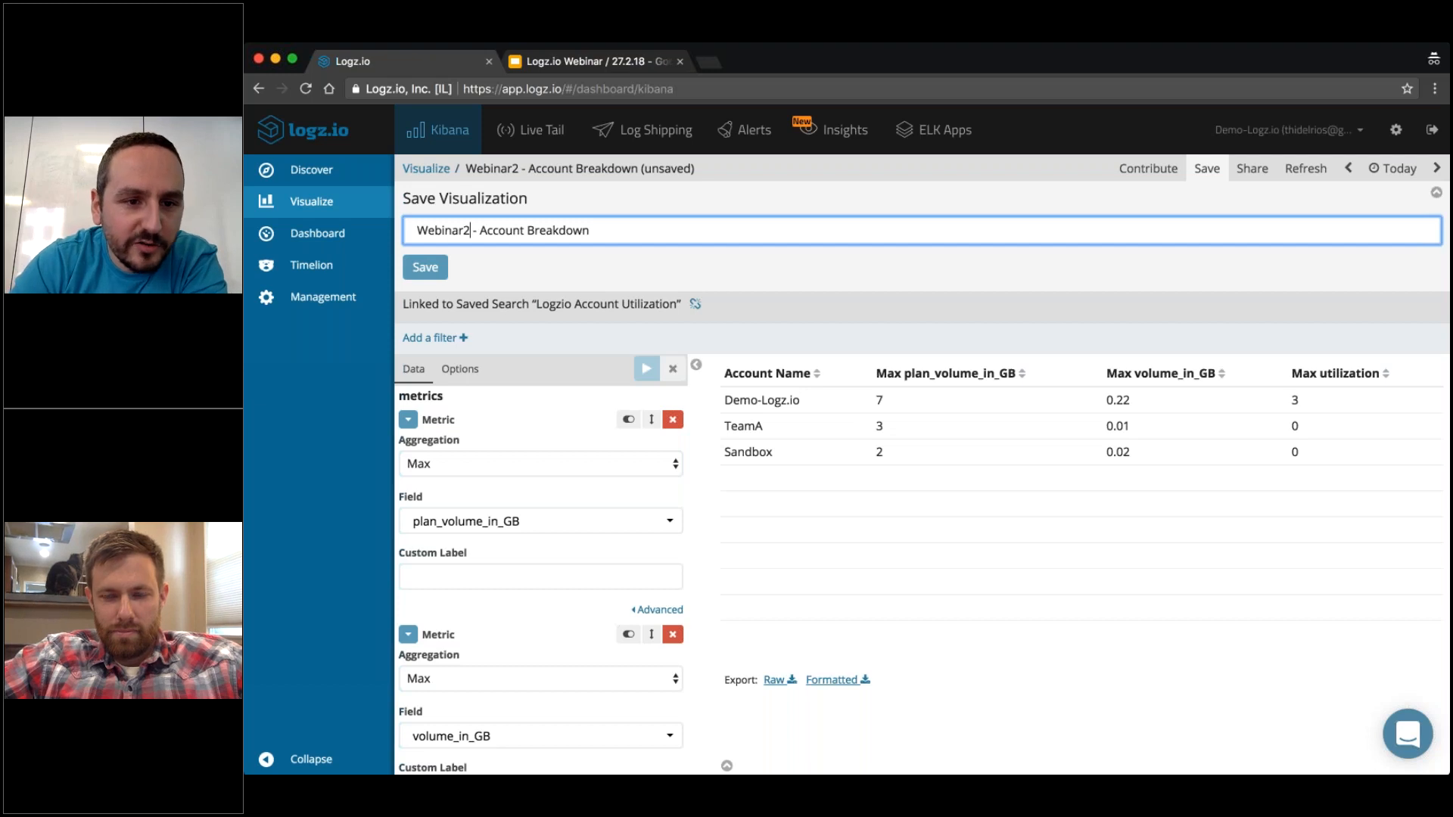
left_click(426, 268)
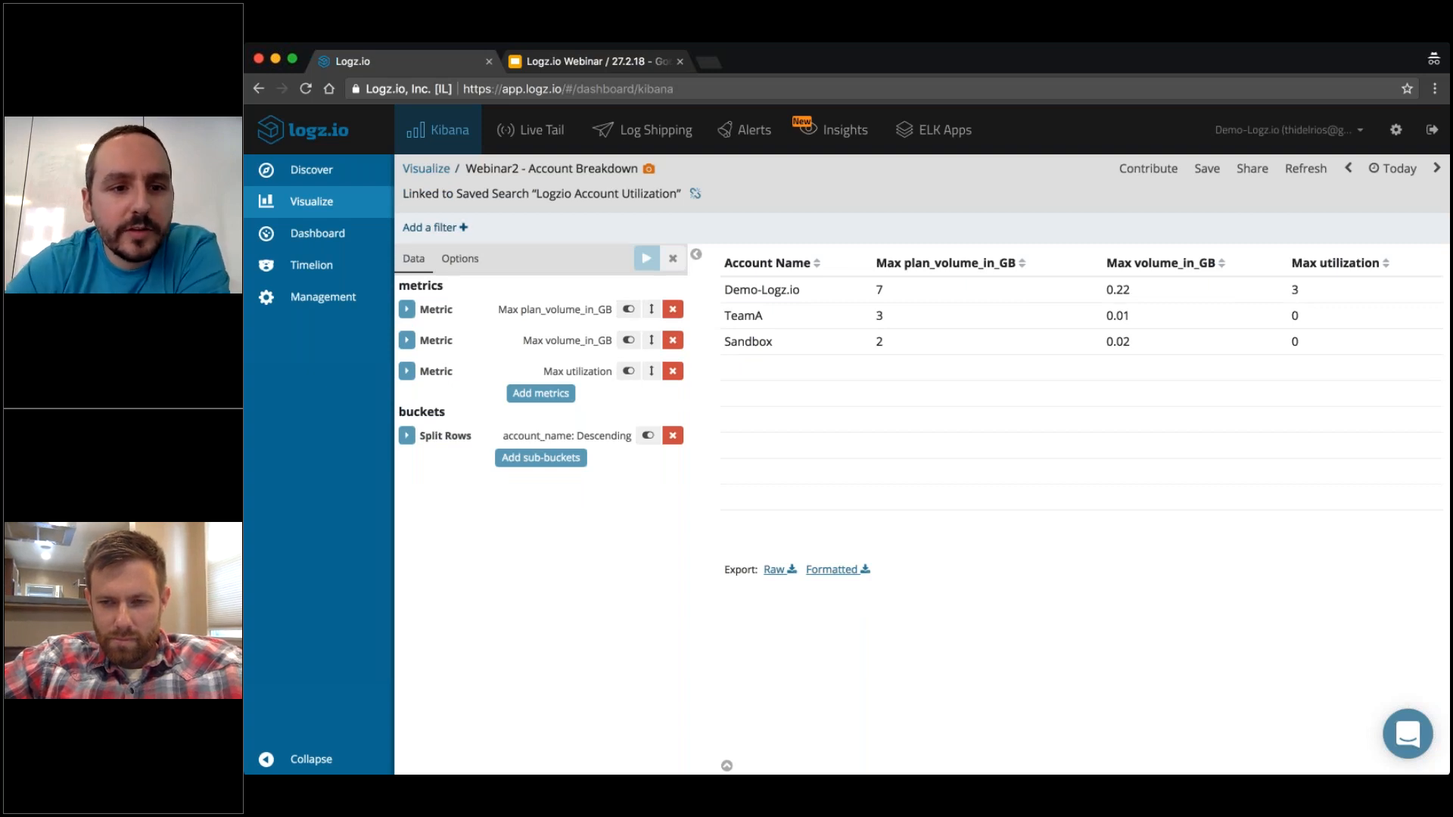
Create a new chart visualization with X and Y axes from the saved search Logzio Account Utilization.
left_click(424, 169)
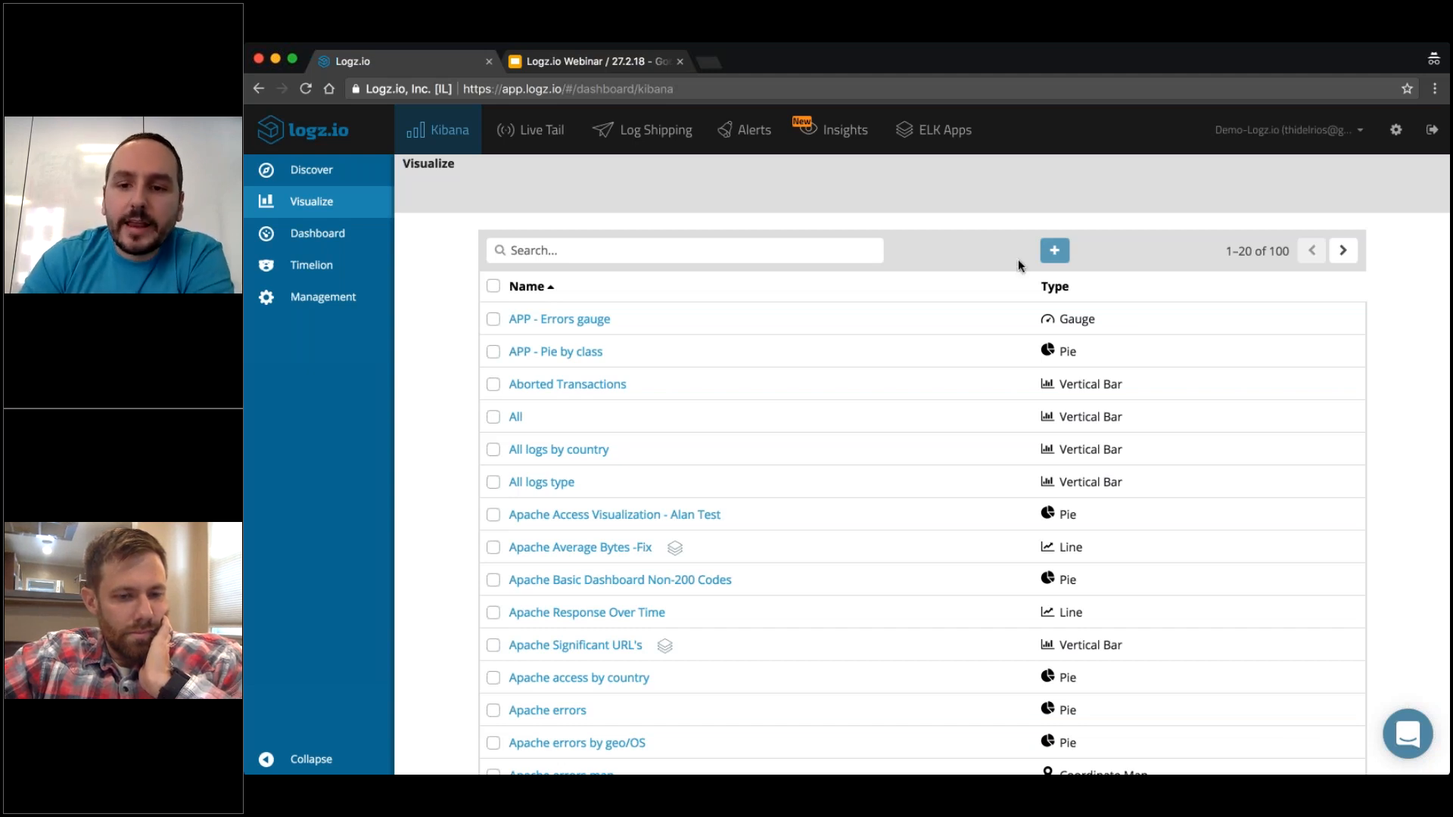
left_click(1055, 250)
left_click(959, 374)
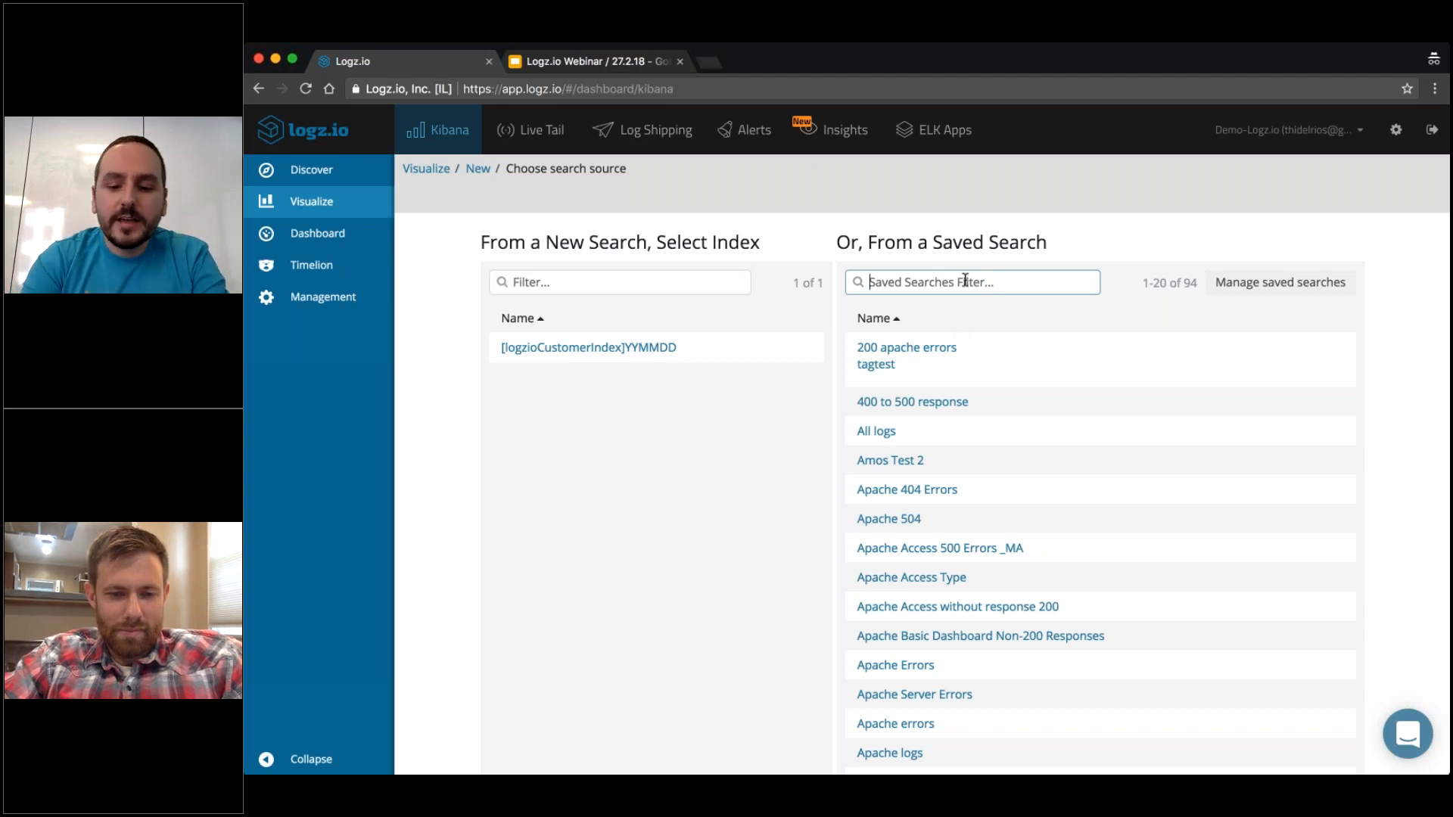
type("ut")
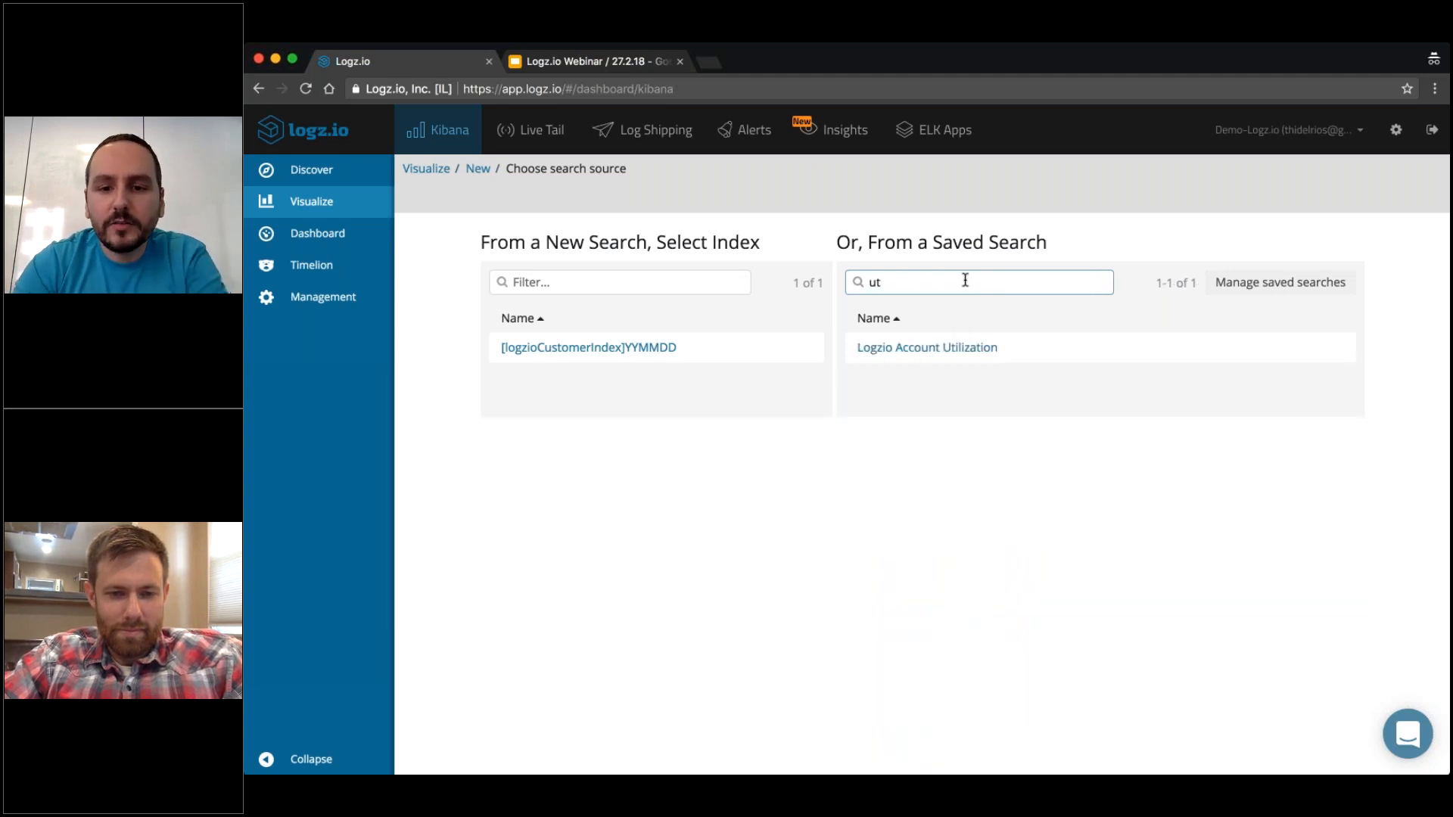
left_click(986, 347)
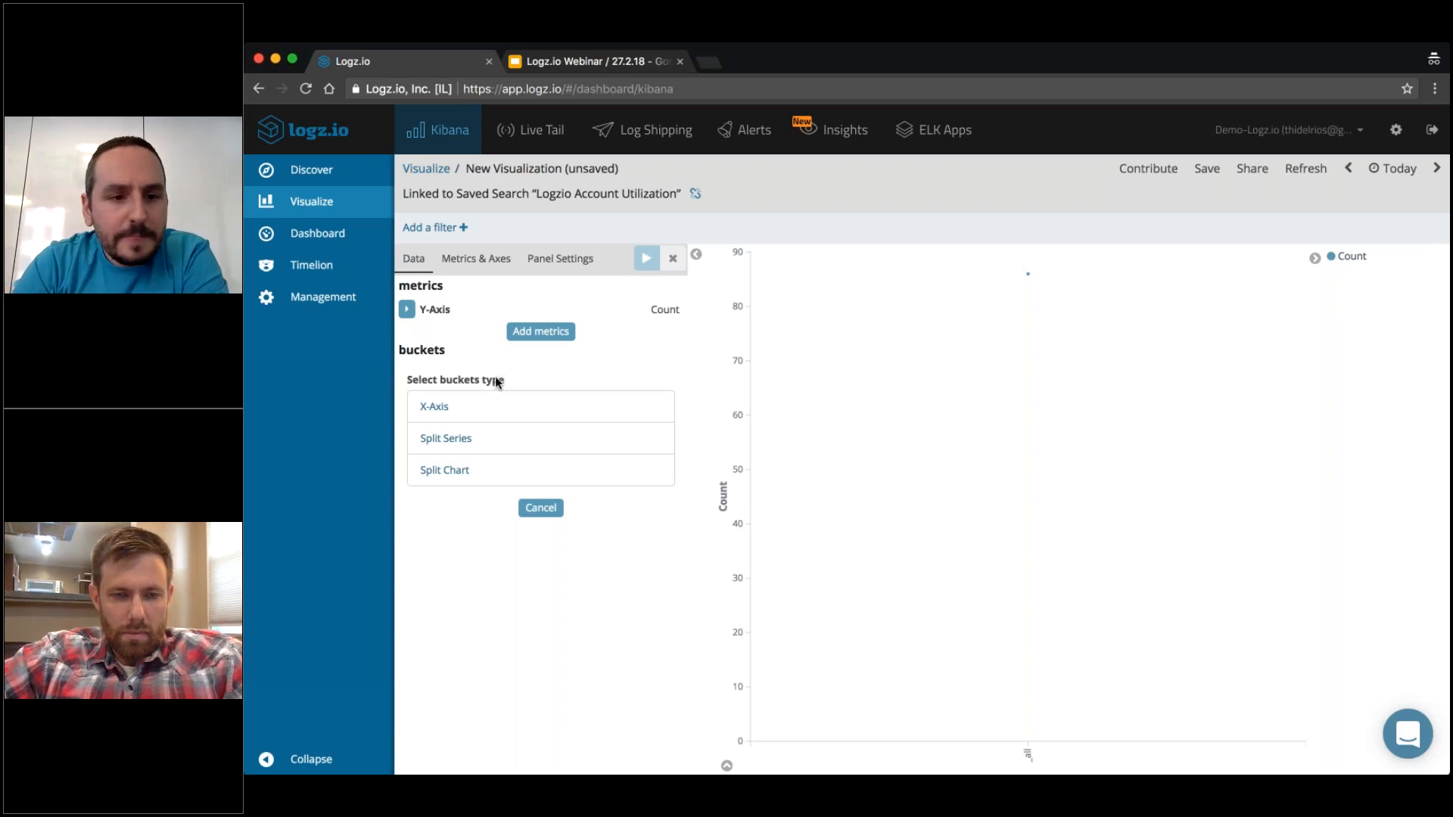
Set the chart's Y-axis metric to the Max aggregation of the utilization field and apply the change.
left_click(408, 310)
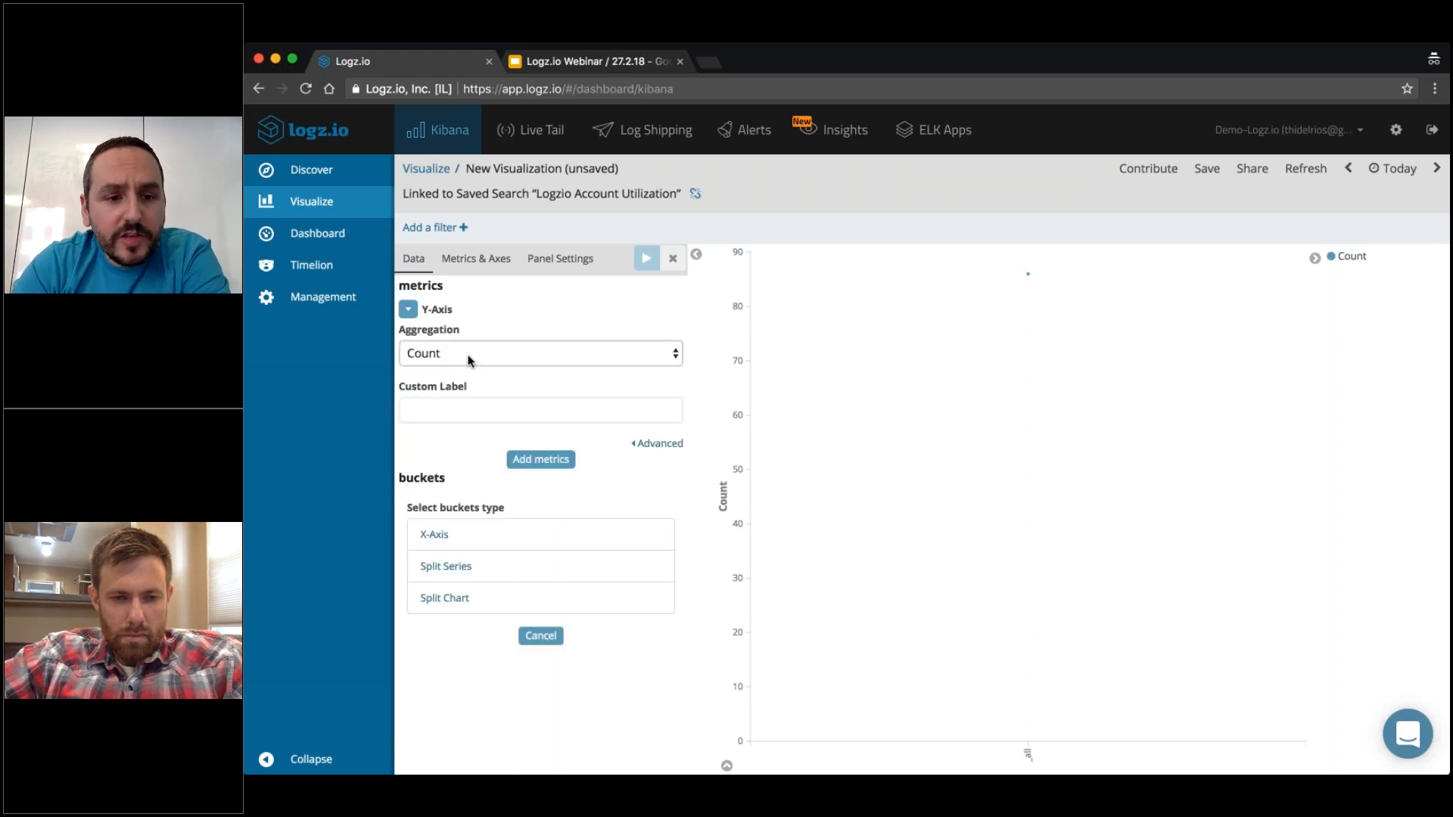
left_click(452, 439)
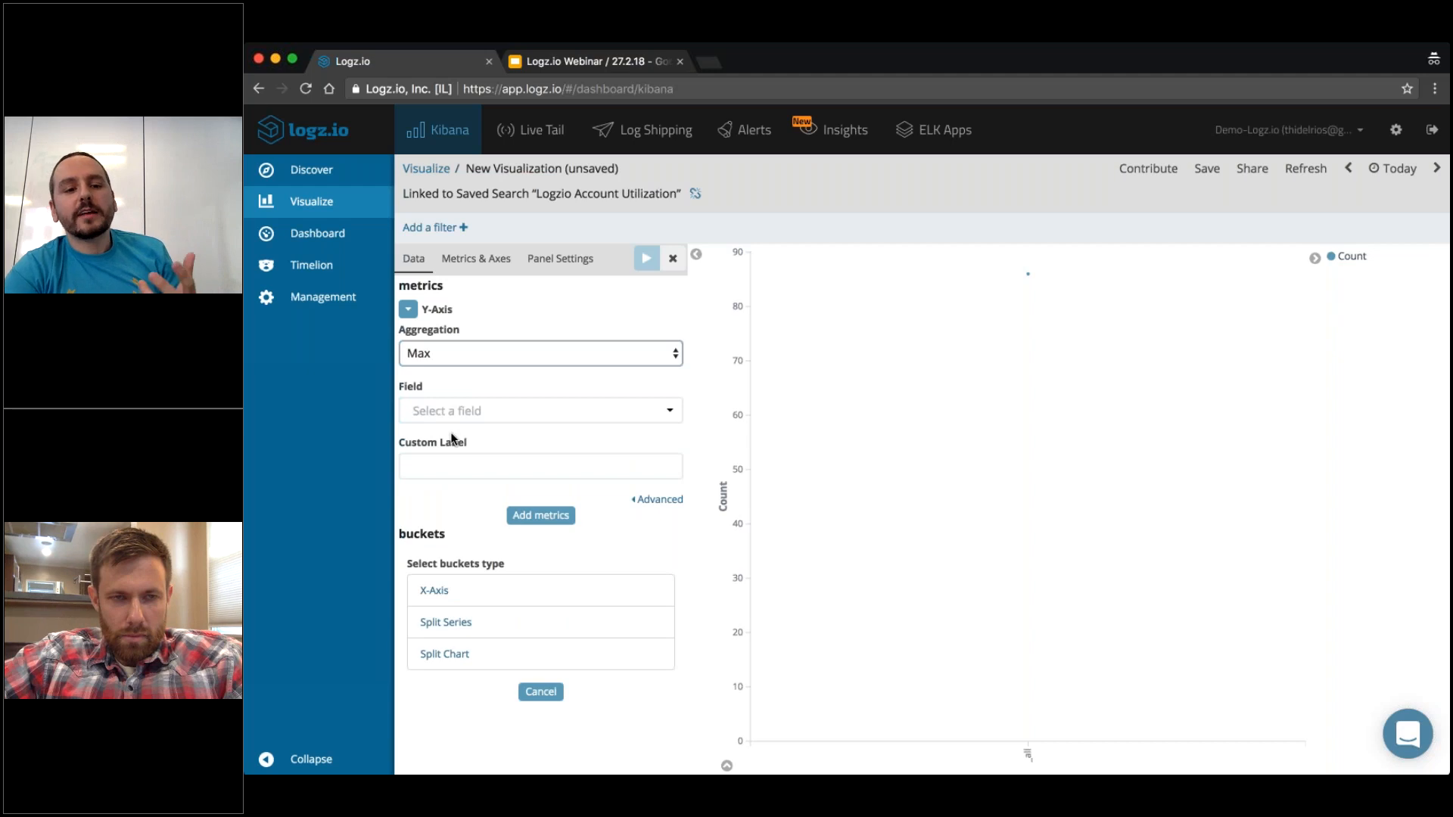
left_click(507, 423)
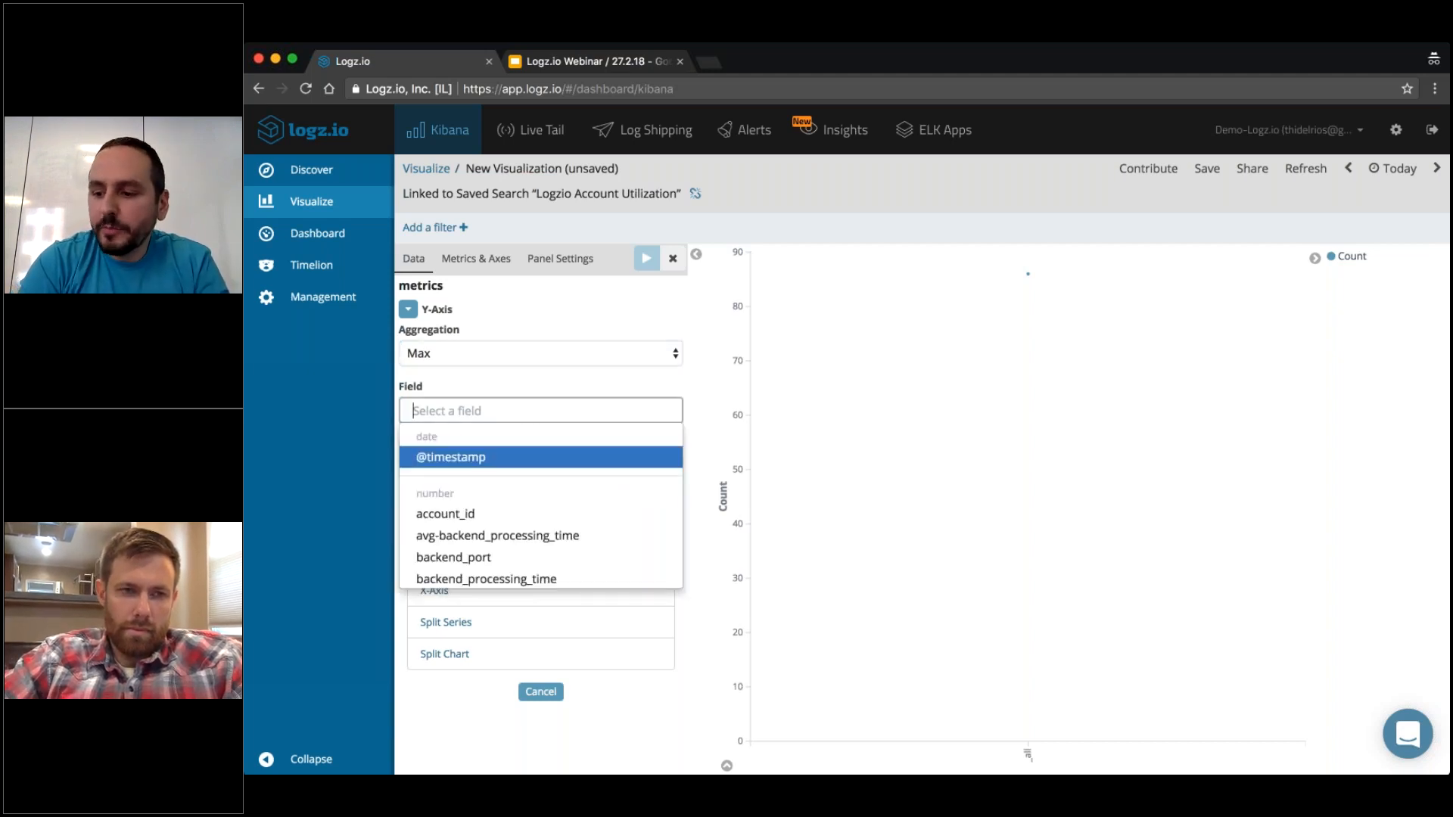
type("ut")
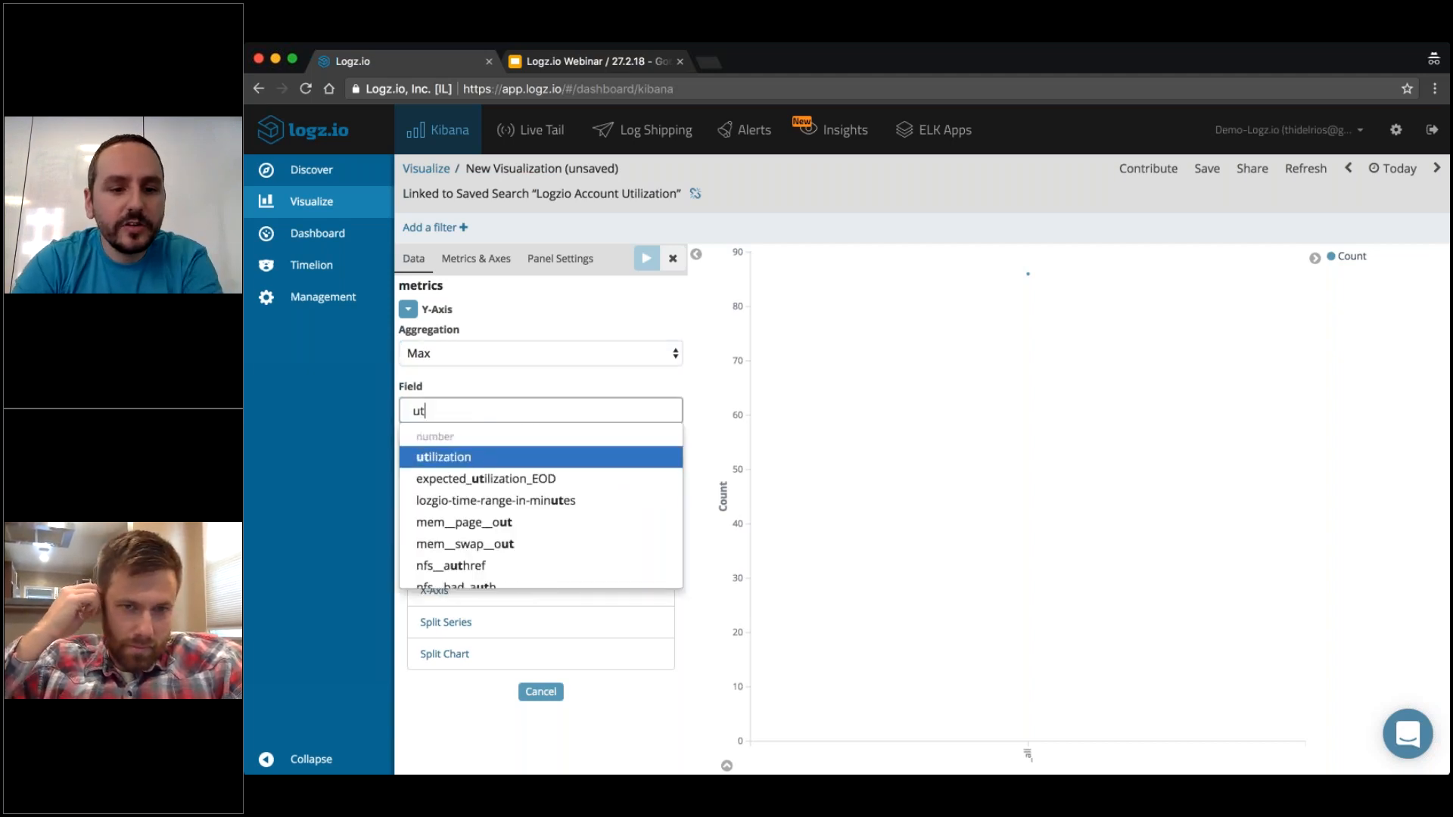
left_click(439, 458)
left_click(645, 258)
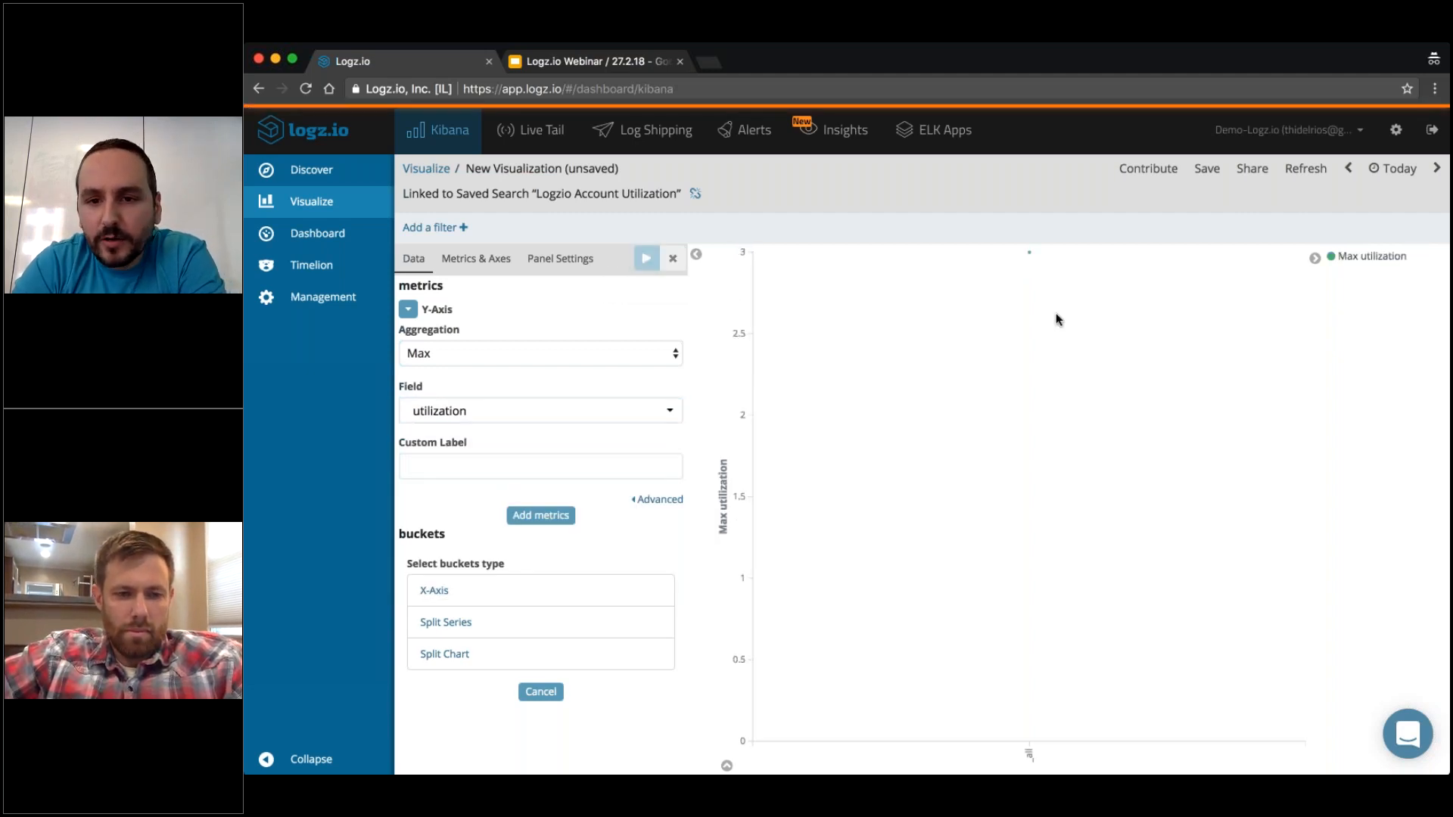
mouse_move(1030, 256)
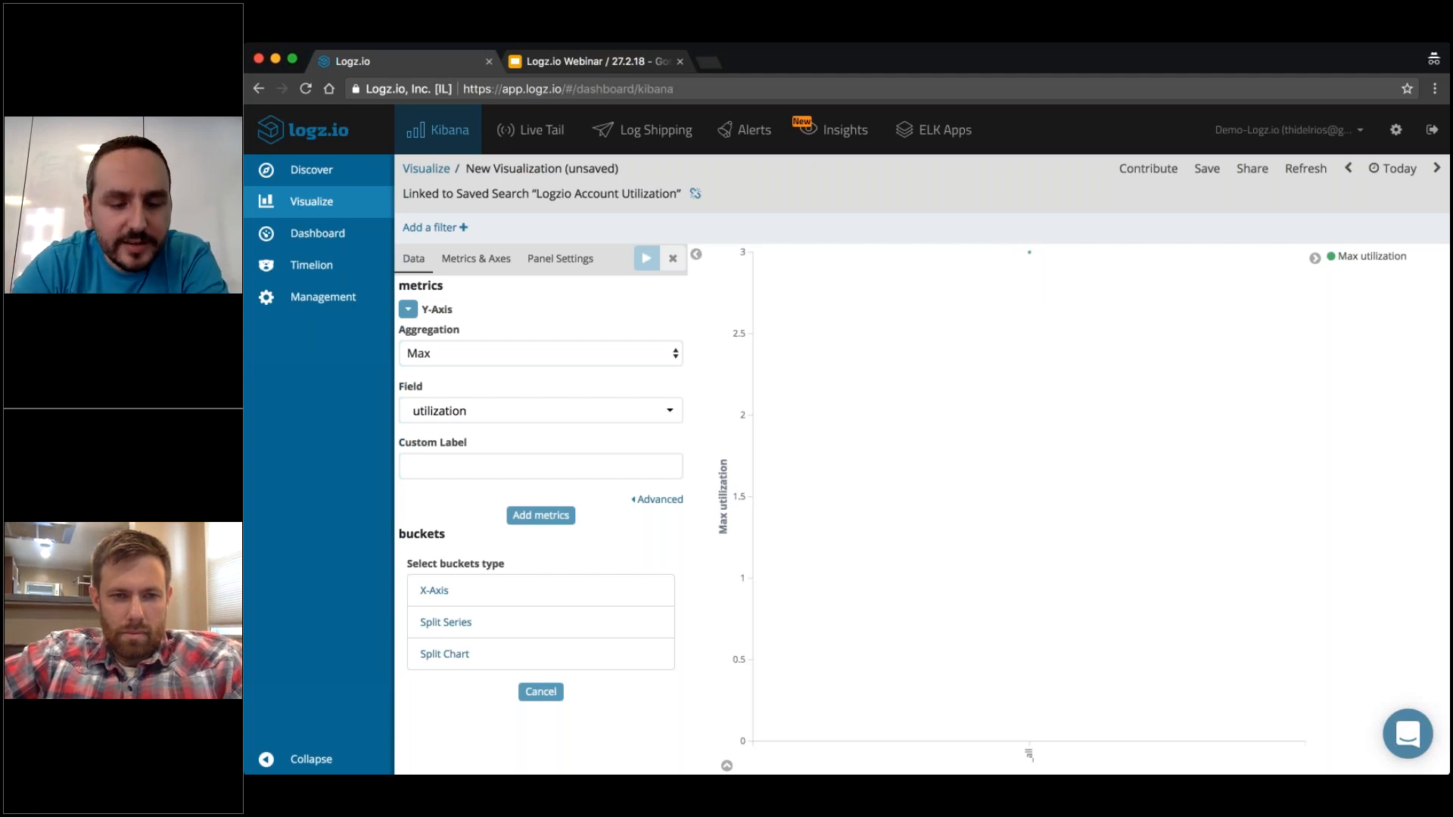
left_click(448, 594)
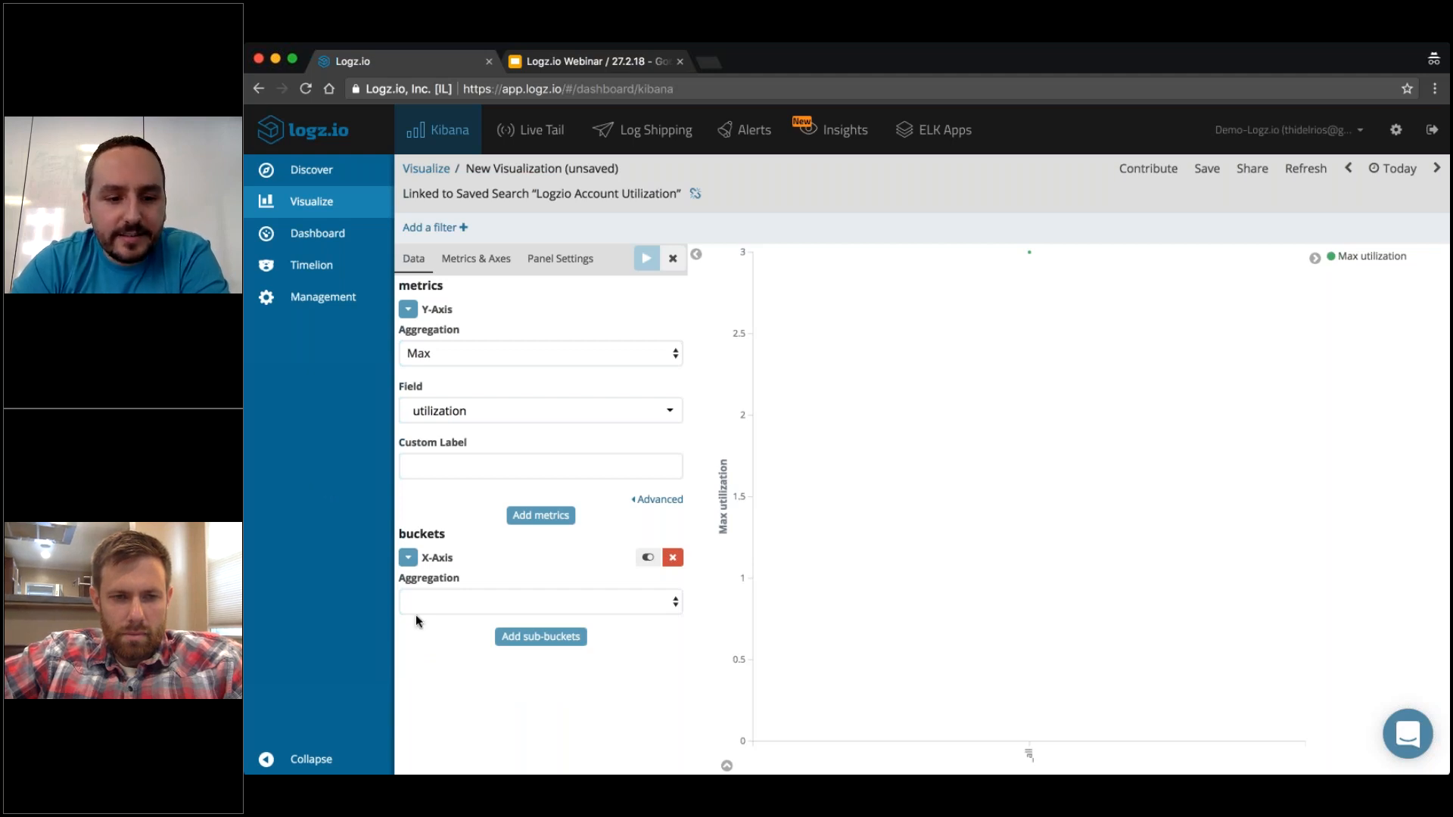
left_click(453, 613)
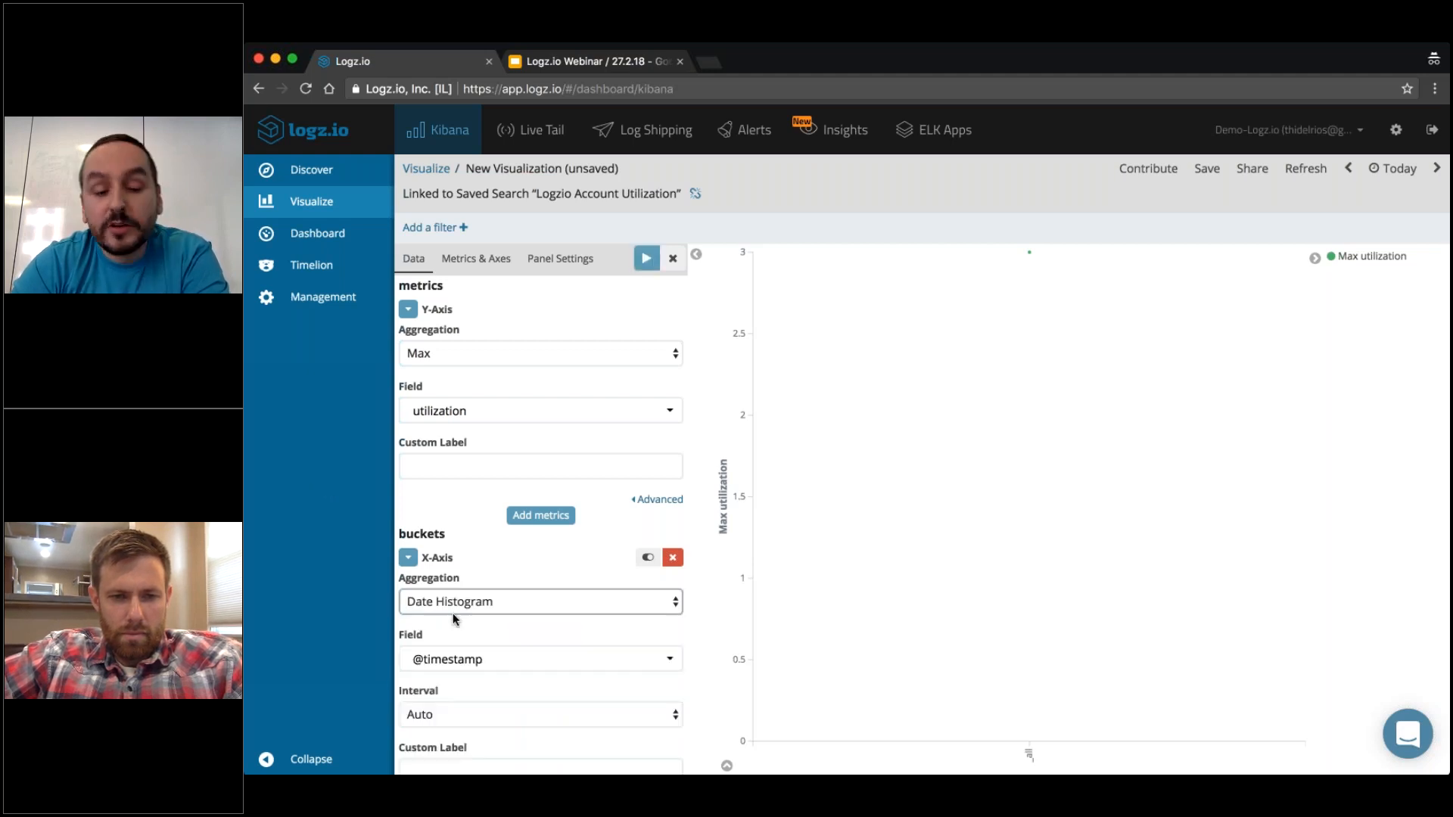
left_click(646, 259)
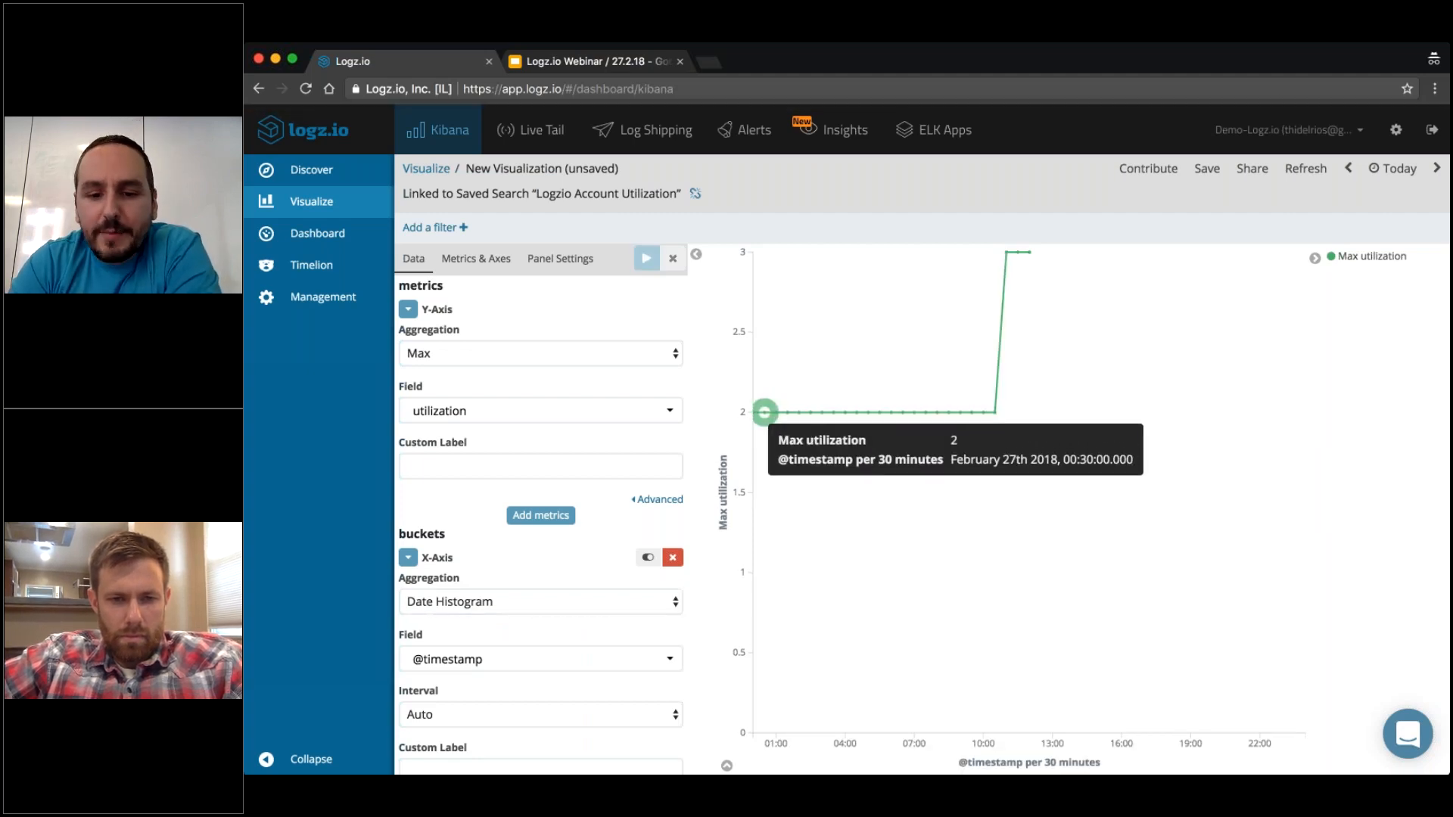
left_click_drag(1042, 762, 1098, 767)
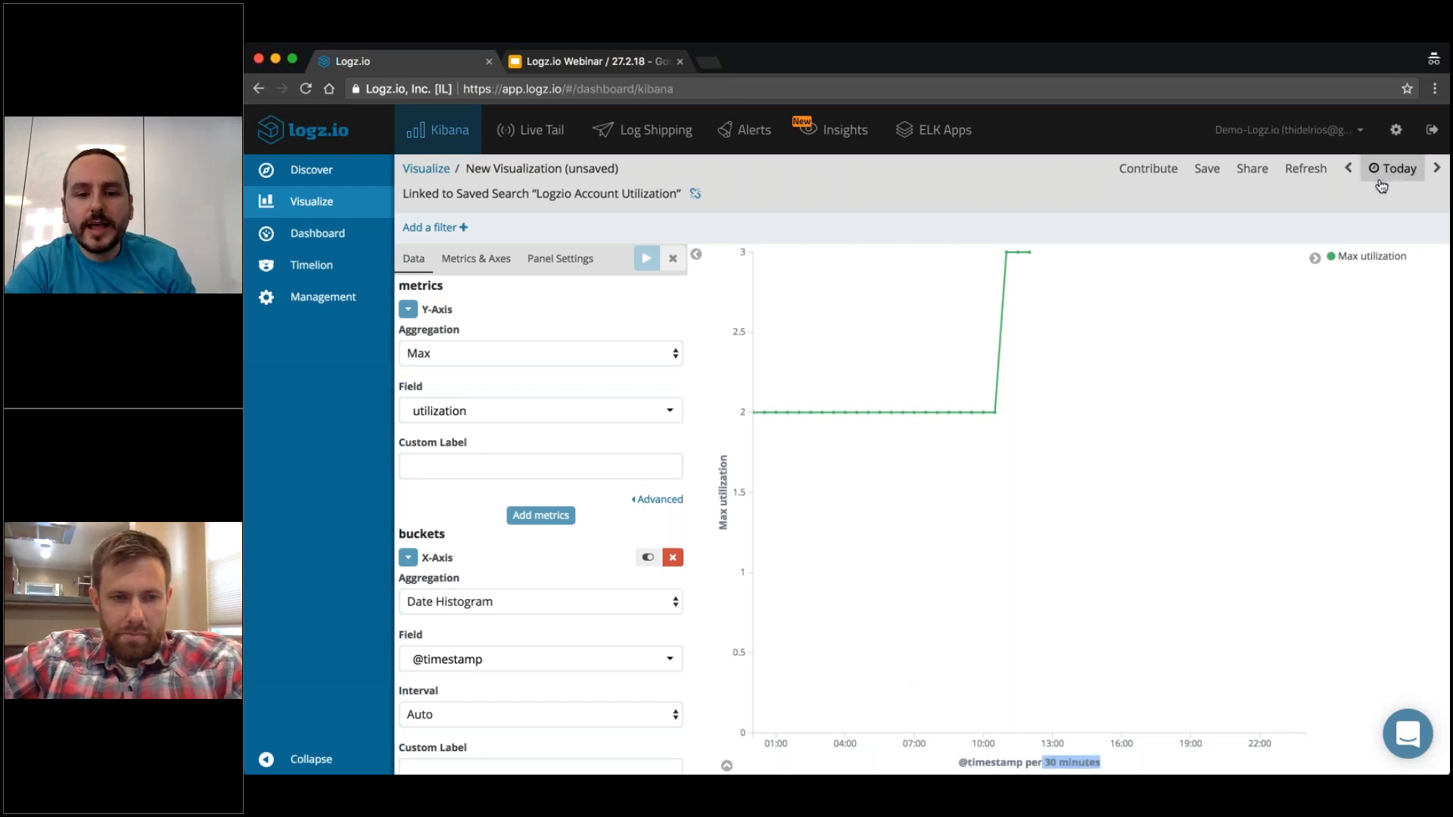
mouse_move(764, 413)
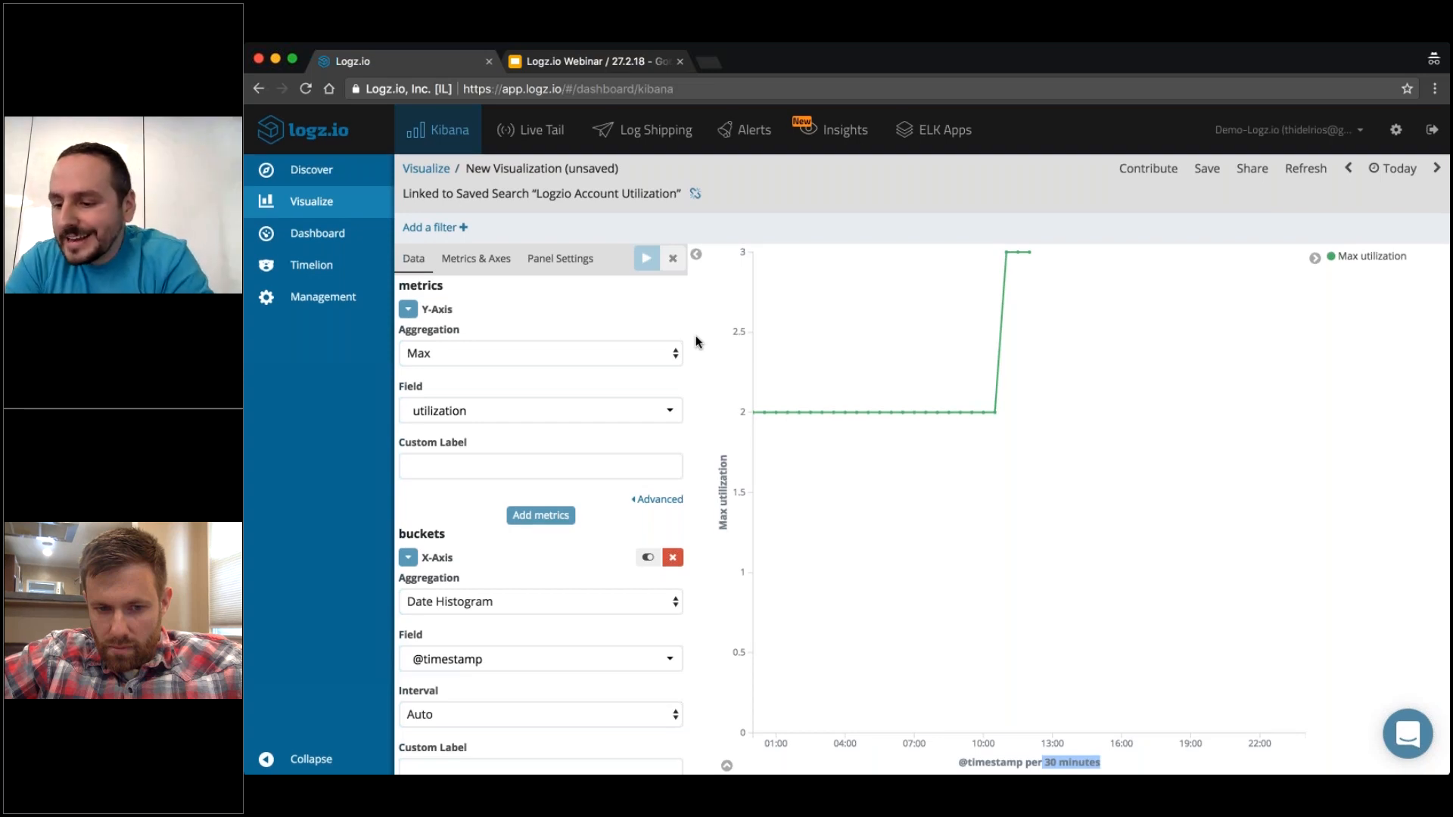
Split the chart series with a Terms sub-aggregation on the account_name field and apply the change.
scroll(540, 529, "down", 2)
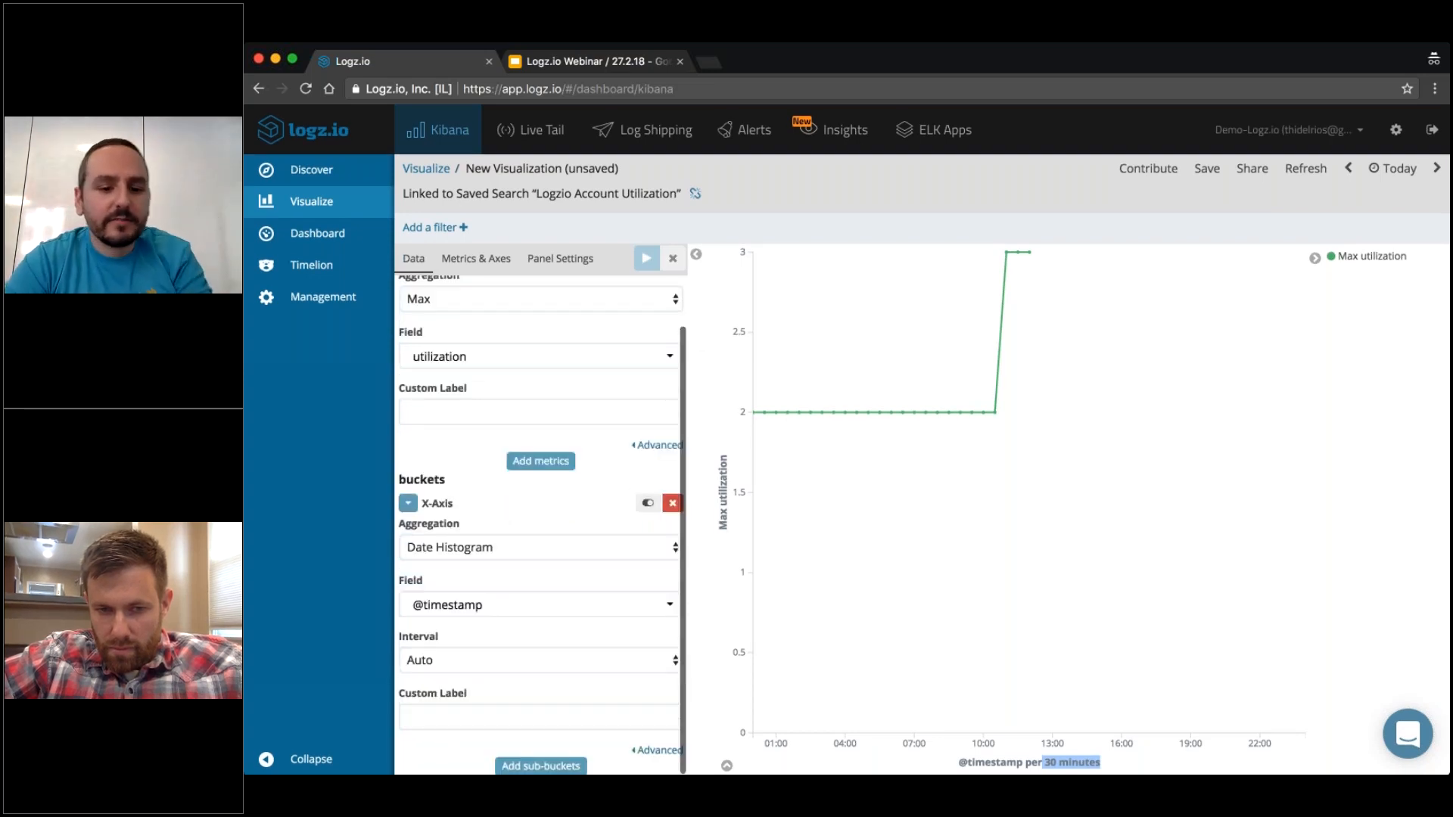
left_click(540, 765)
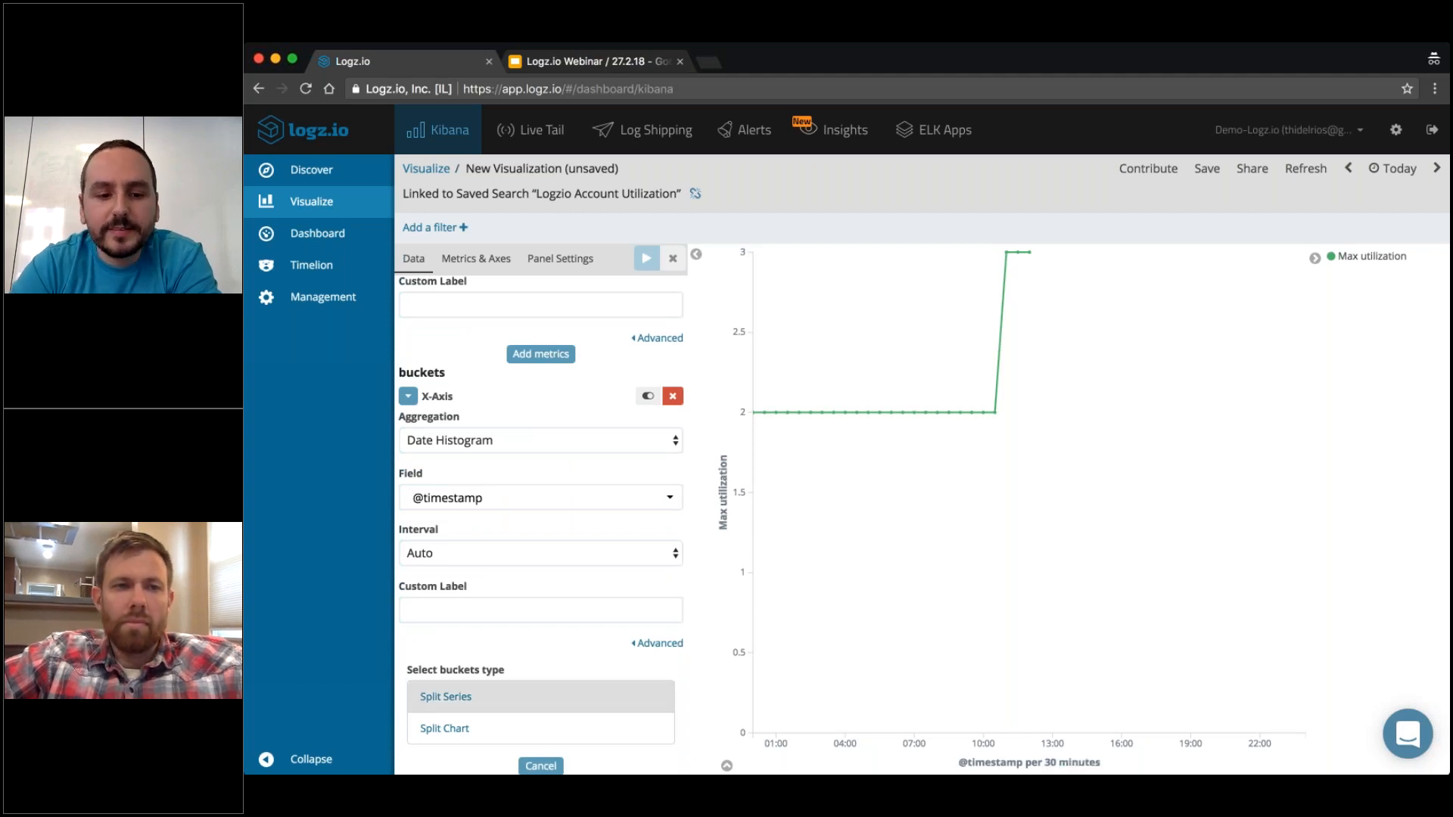
left_click(446, 696)
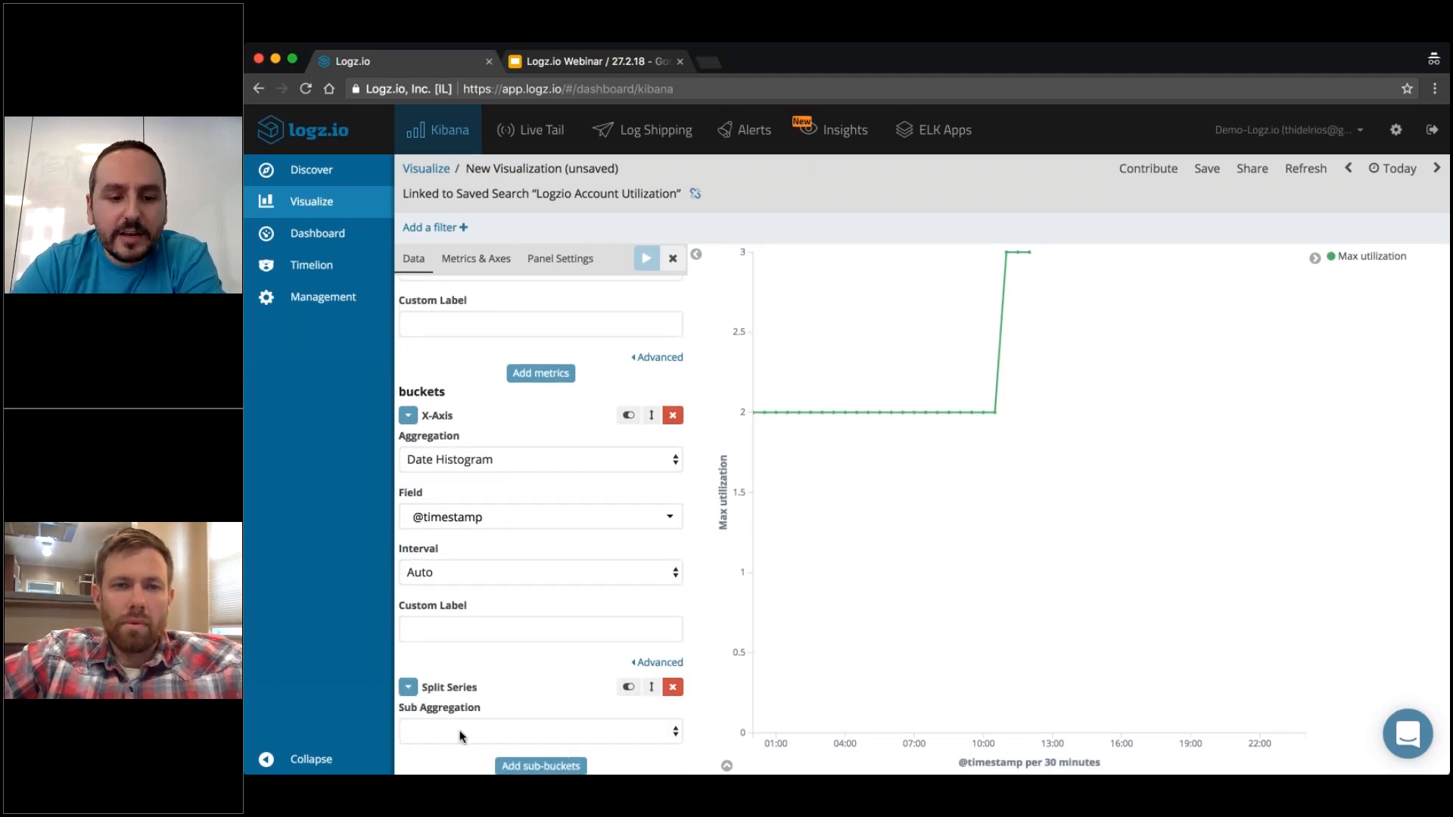
left_click(440, 691)
scroll(507, 558, "down", 3)
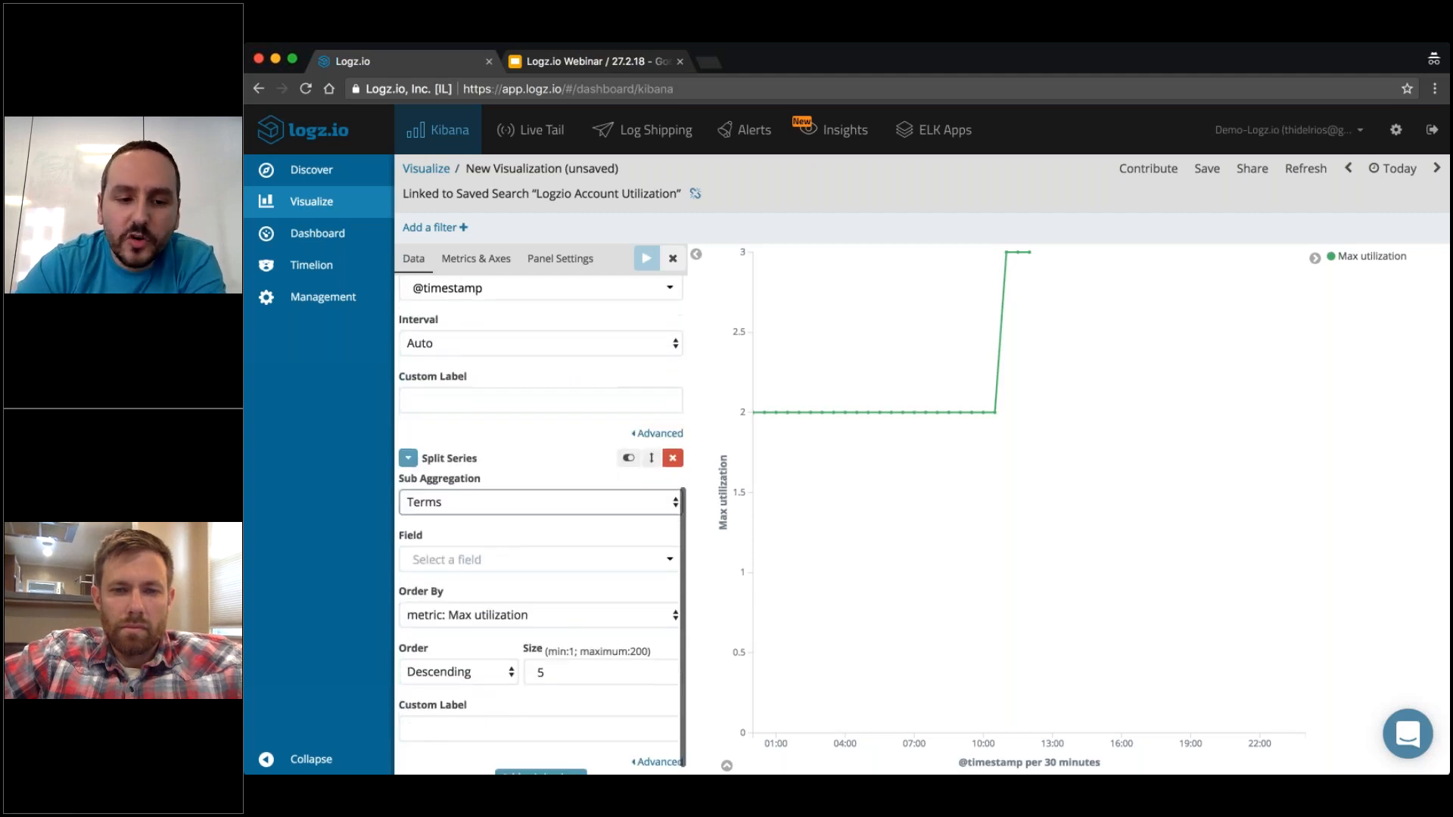
left_click(507, 560)
type("acco")
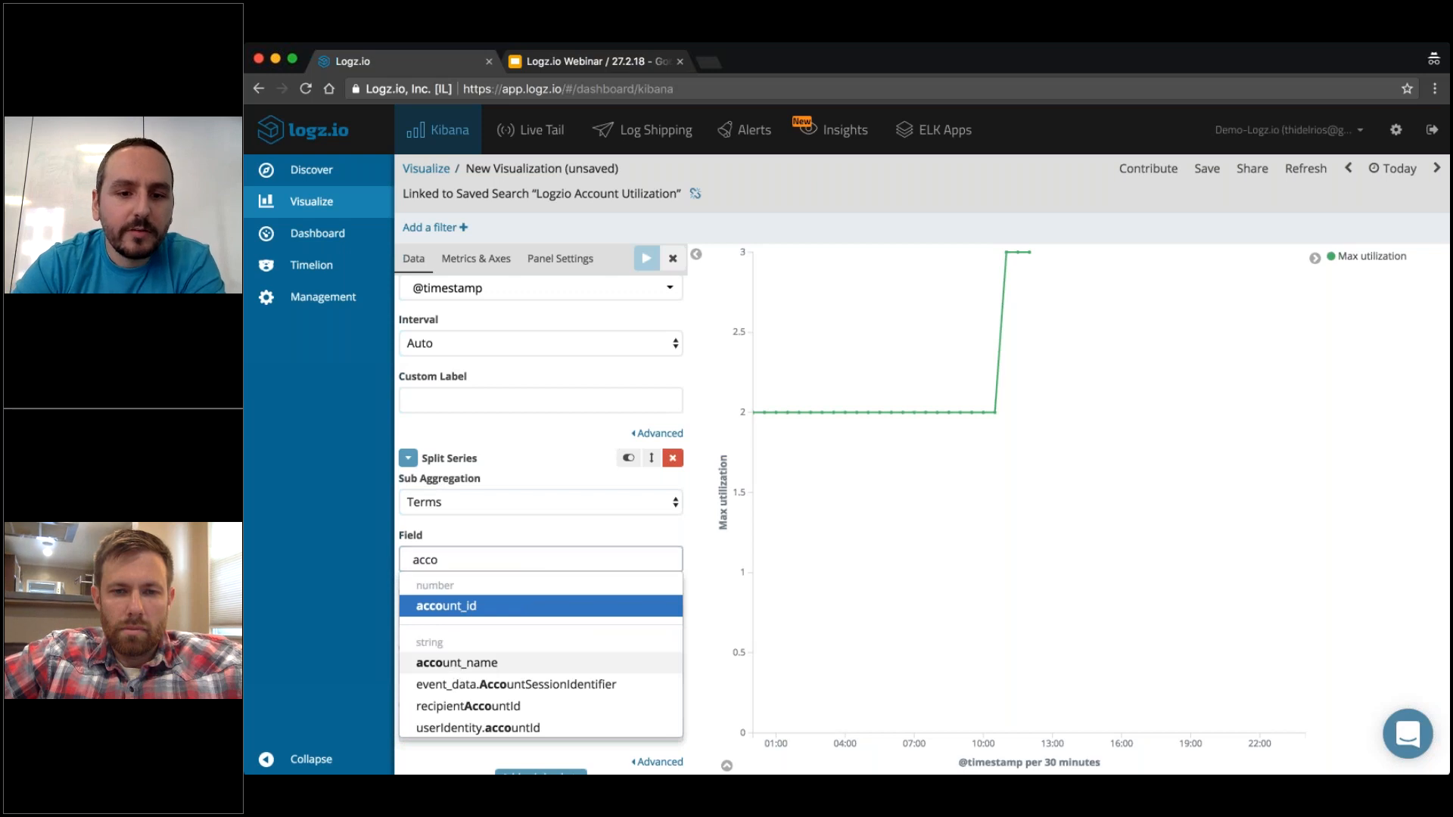
left_click(454, 666)
left_click(647, 258)
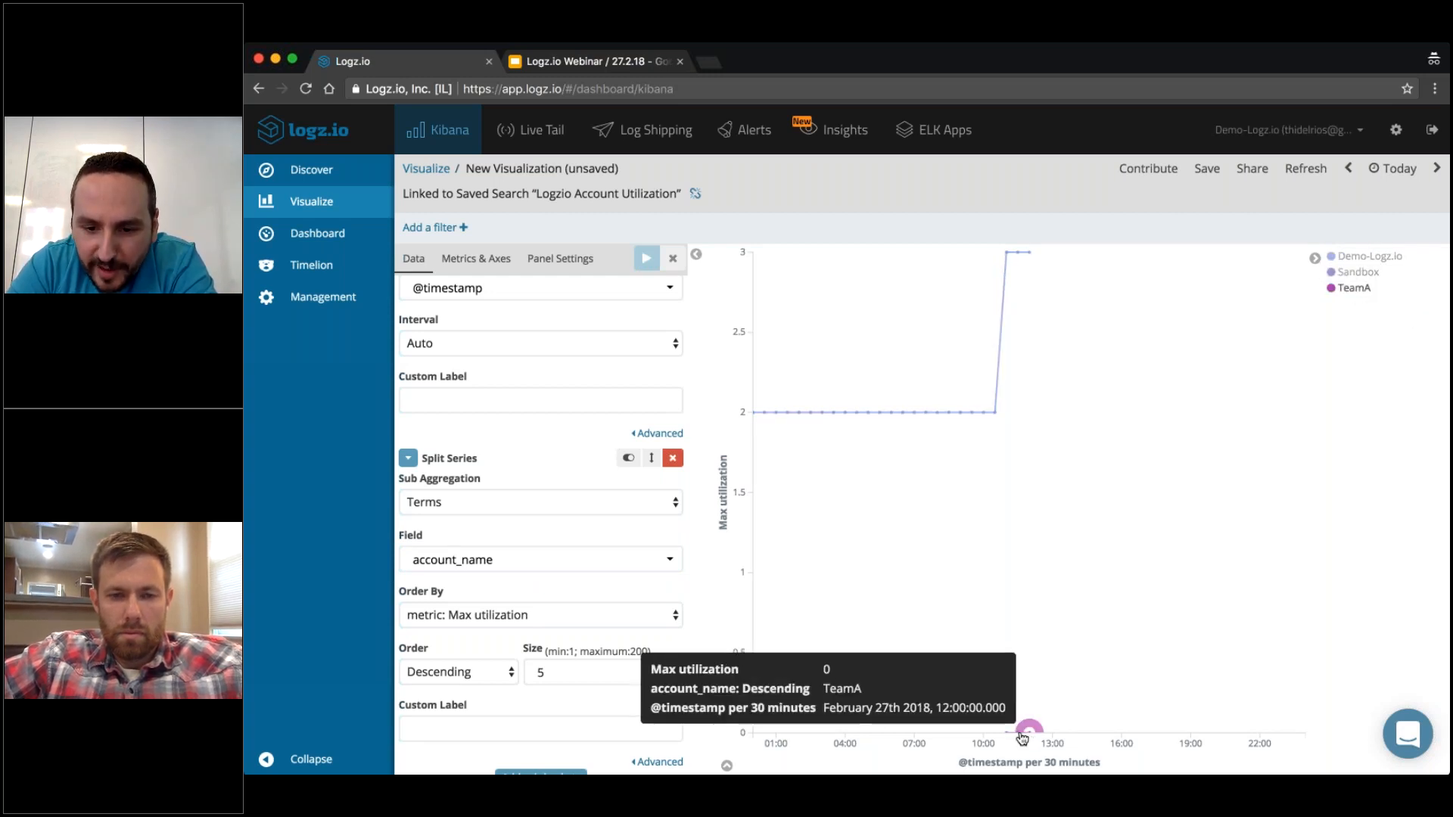
mouse_move(1028, 734)
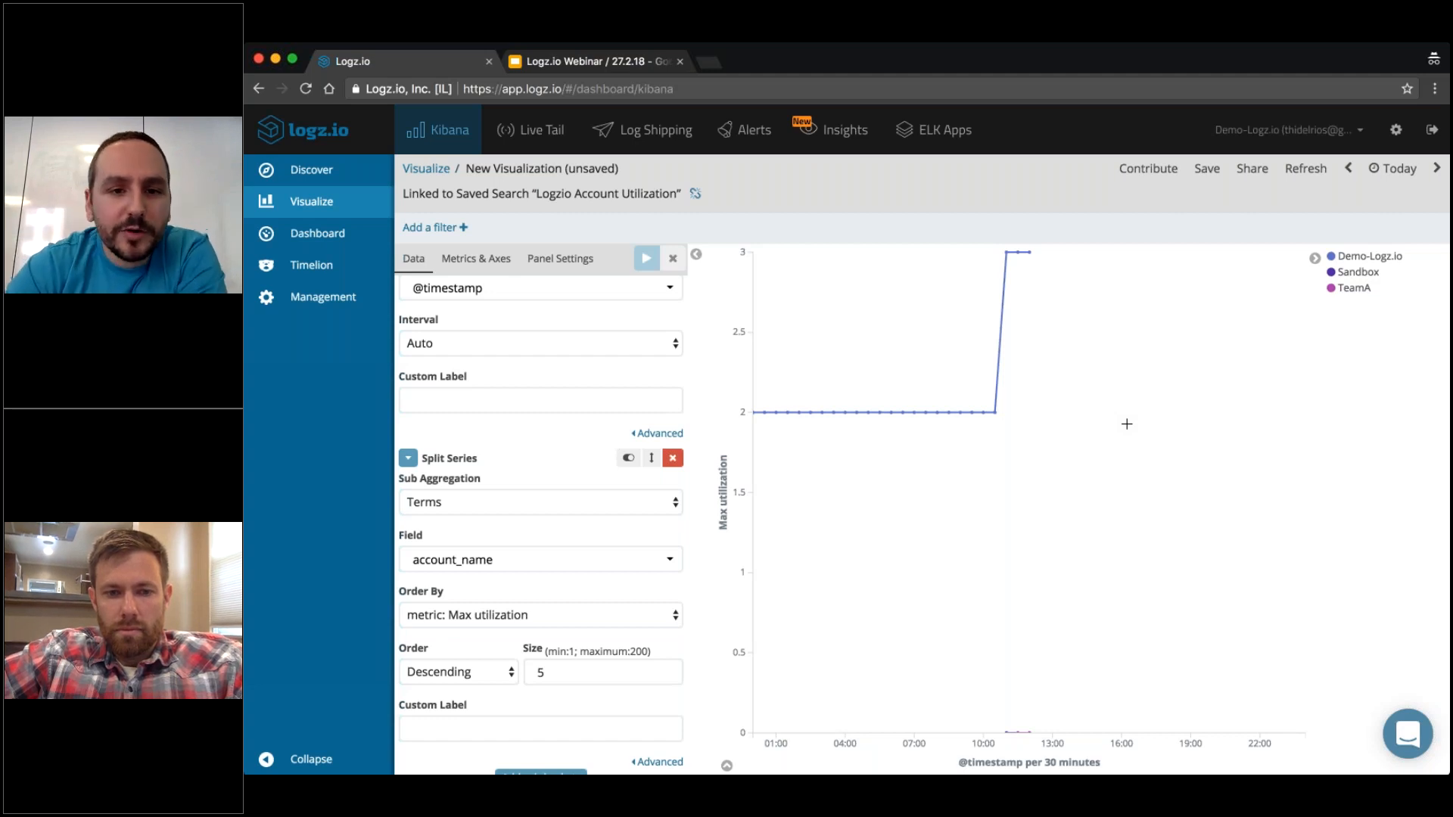
Save the chart visualization as "Webinar2 - Utilization by Account".
left_click(1206, 170)
type("Webinar")
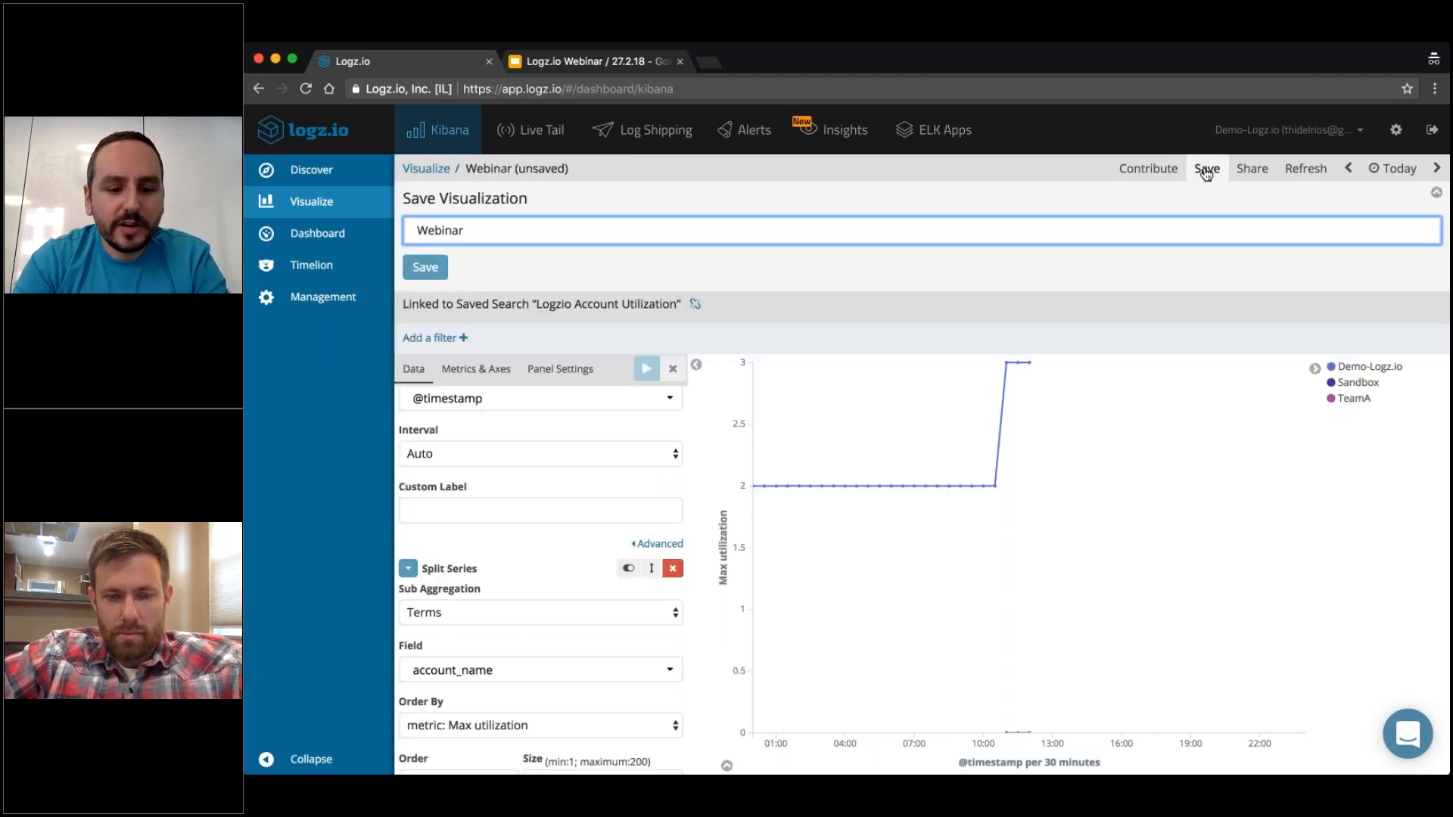
type("2 -")
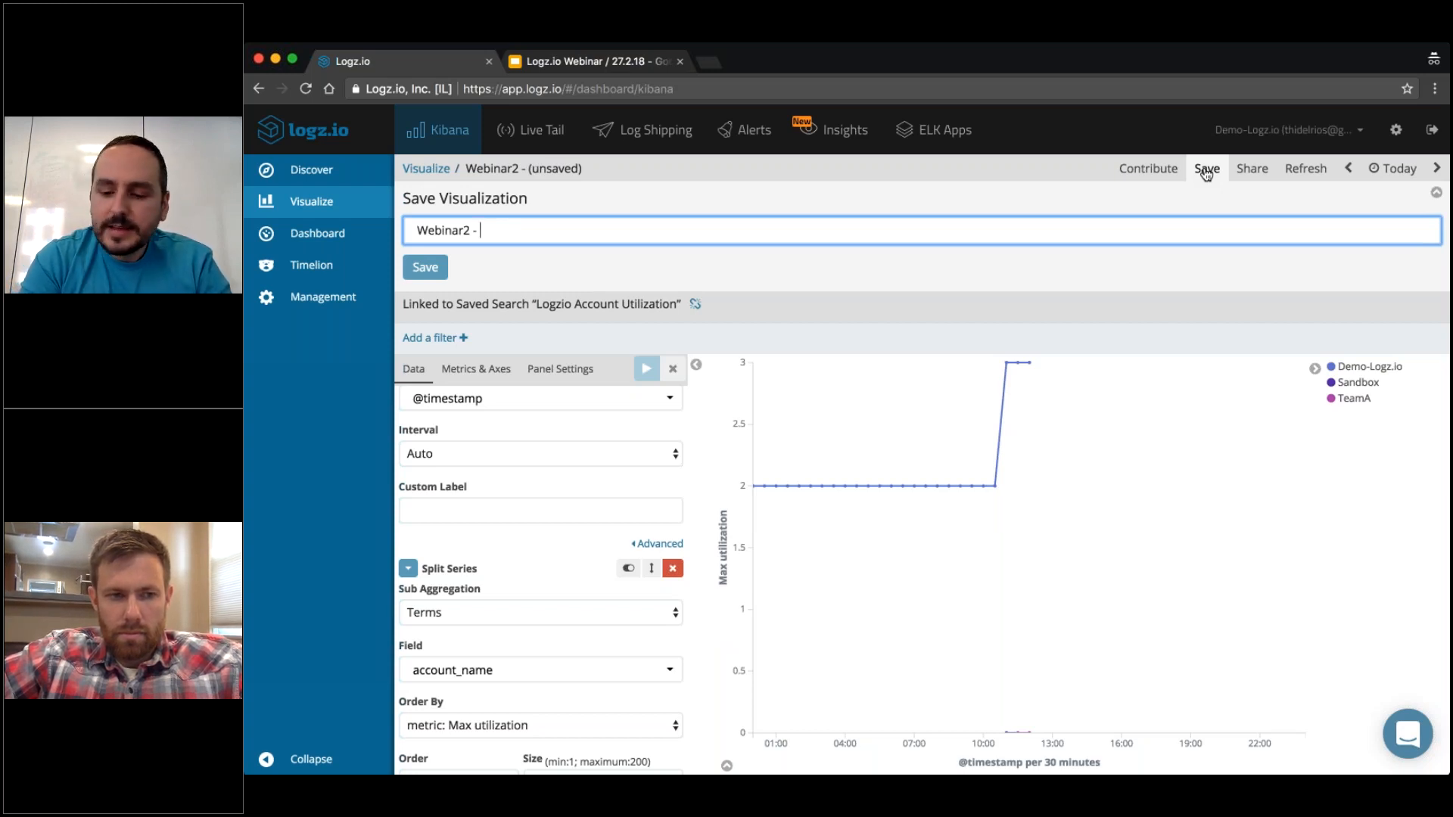
type("Utilizatio")
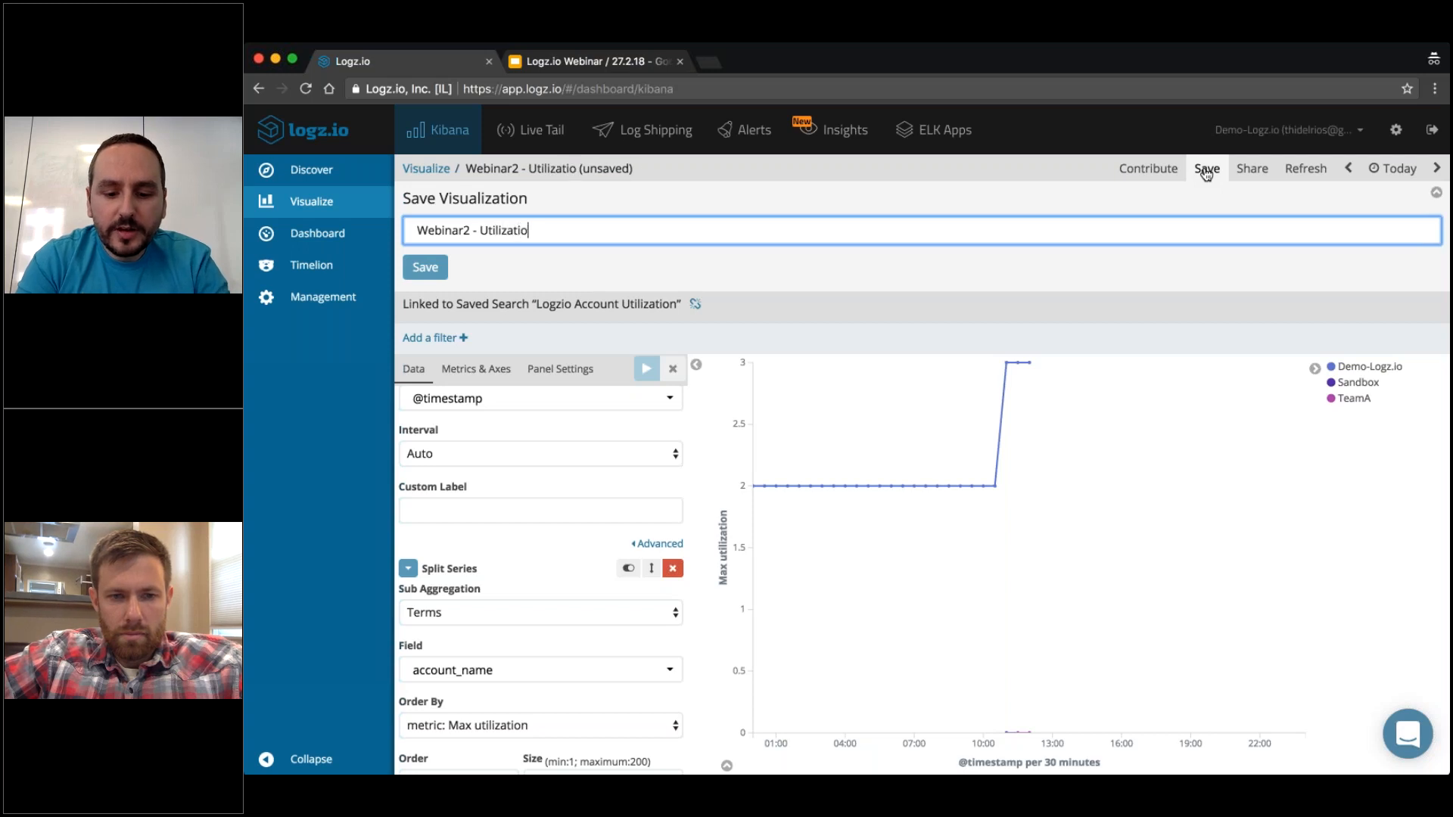
type("n by Account")
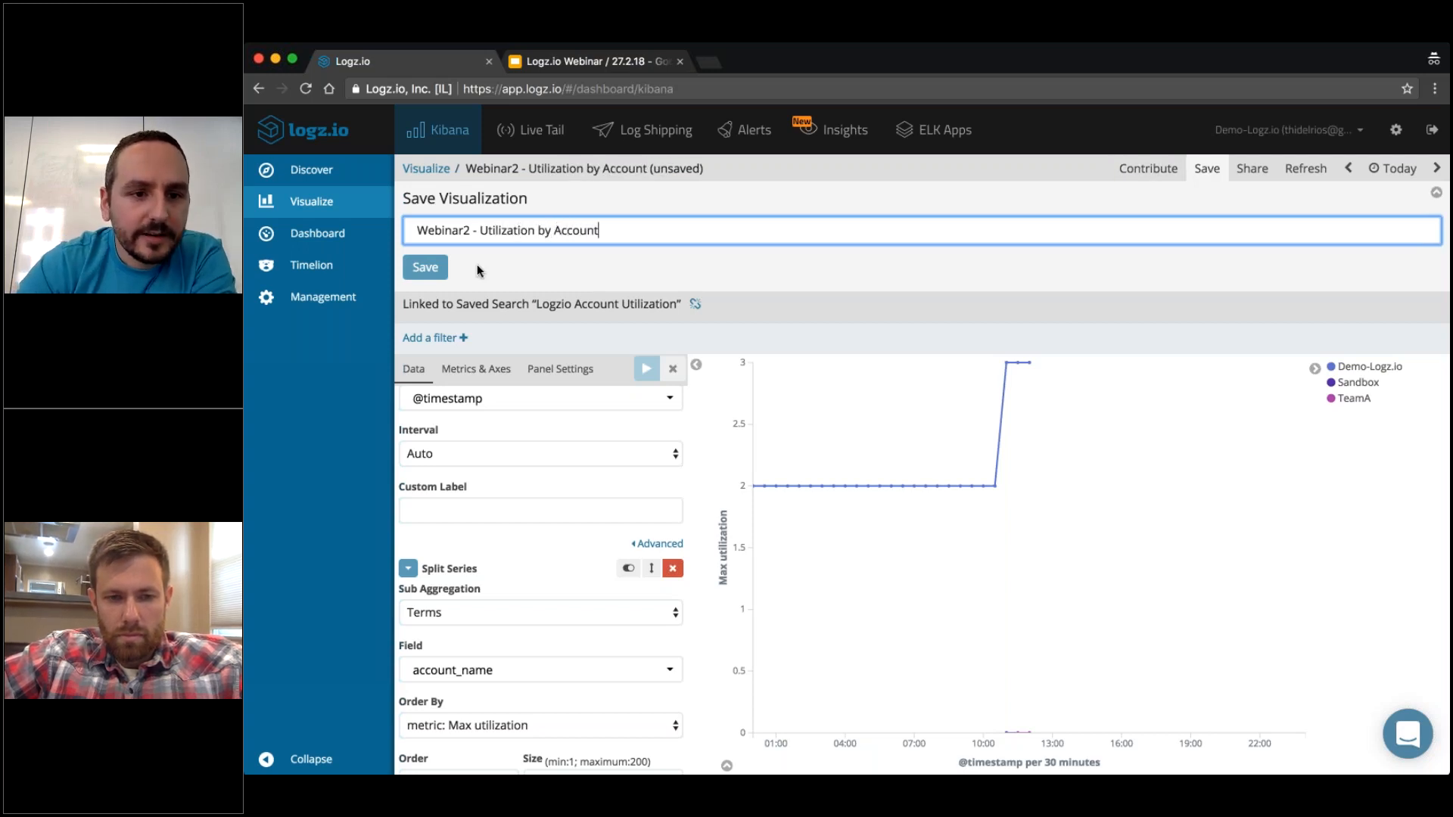
left_click(425, 267)
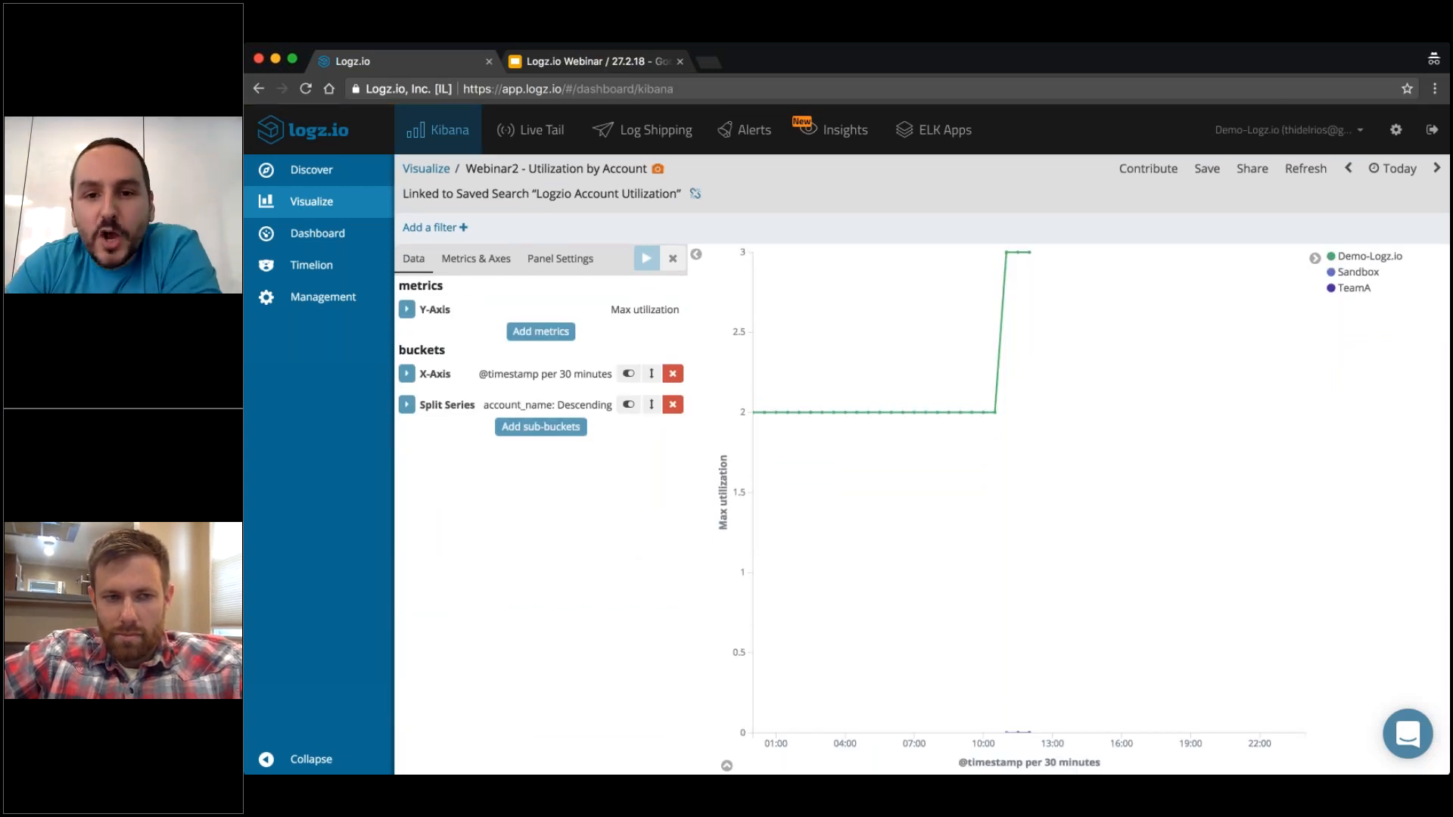
Search the ELK Apps library for "data volume".
left_click(935, 138)
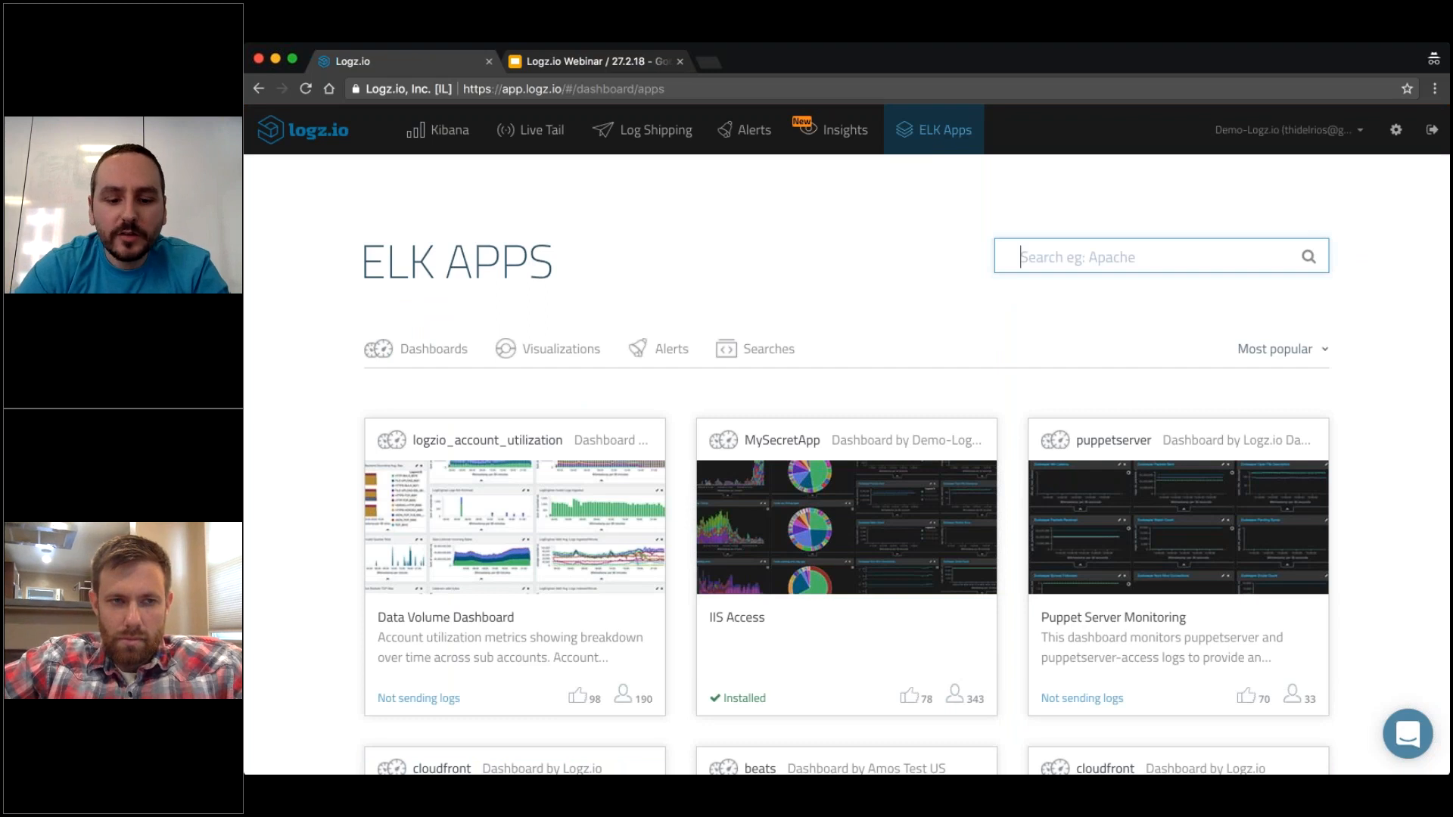
type("data volume")
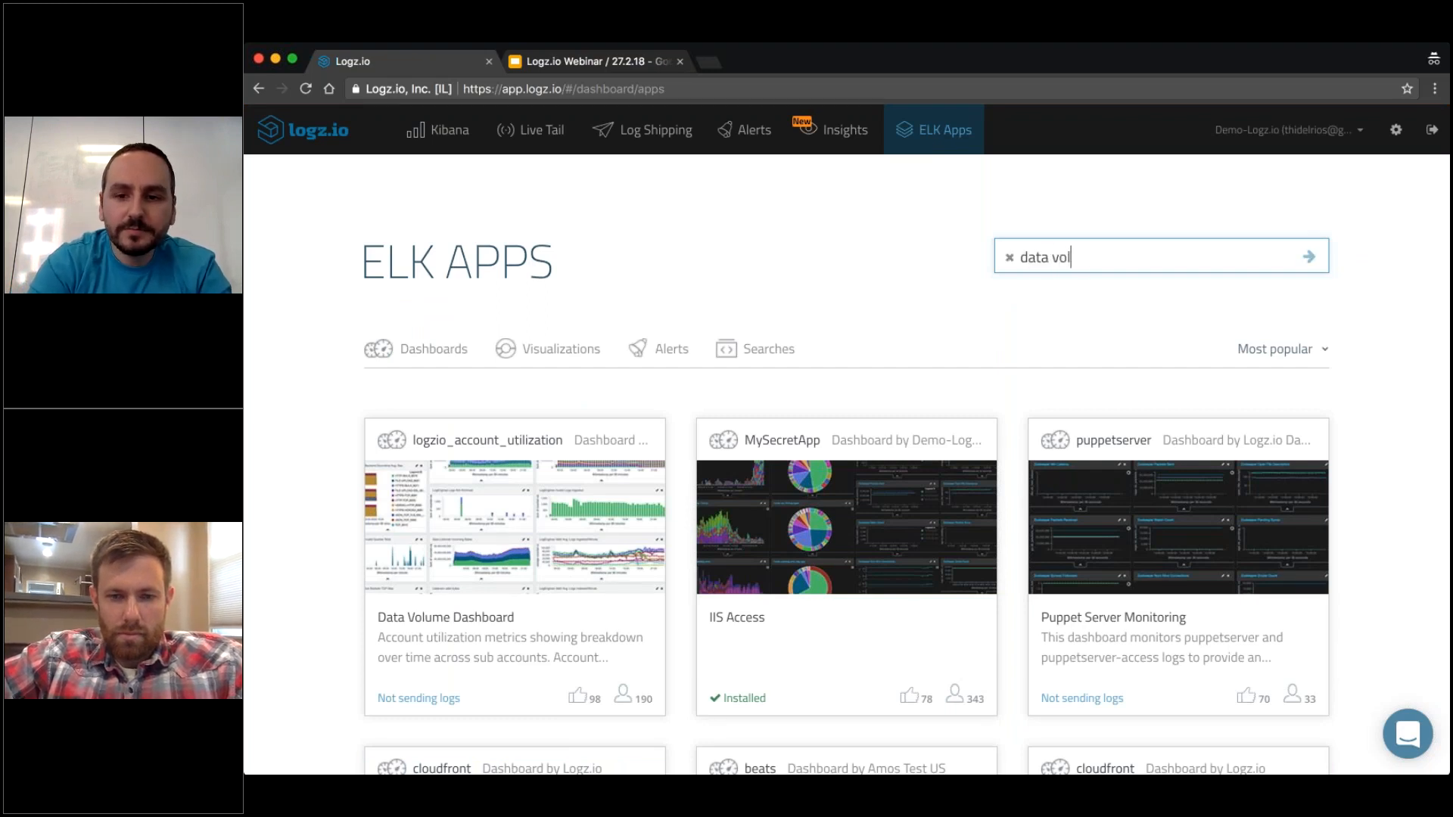
key("Return")
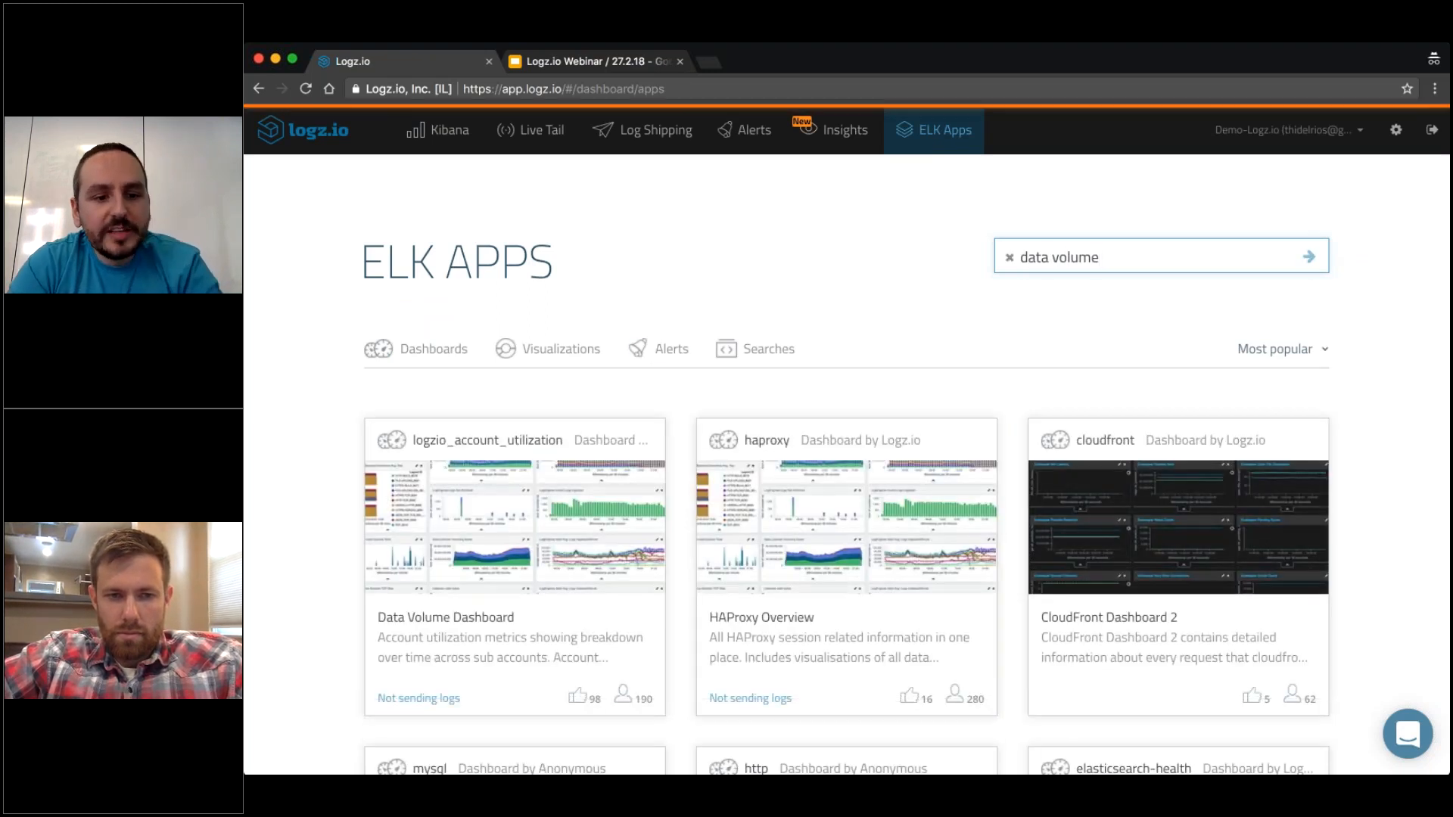
mouse_move(441, 604)
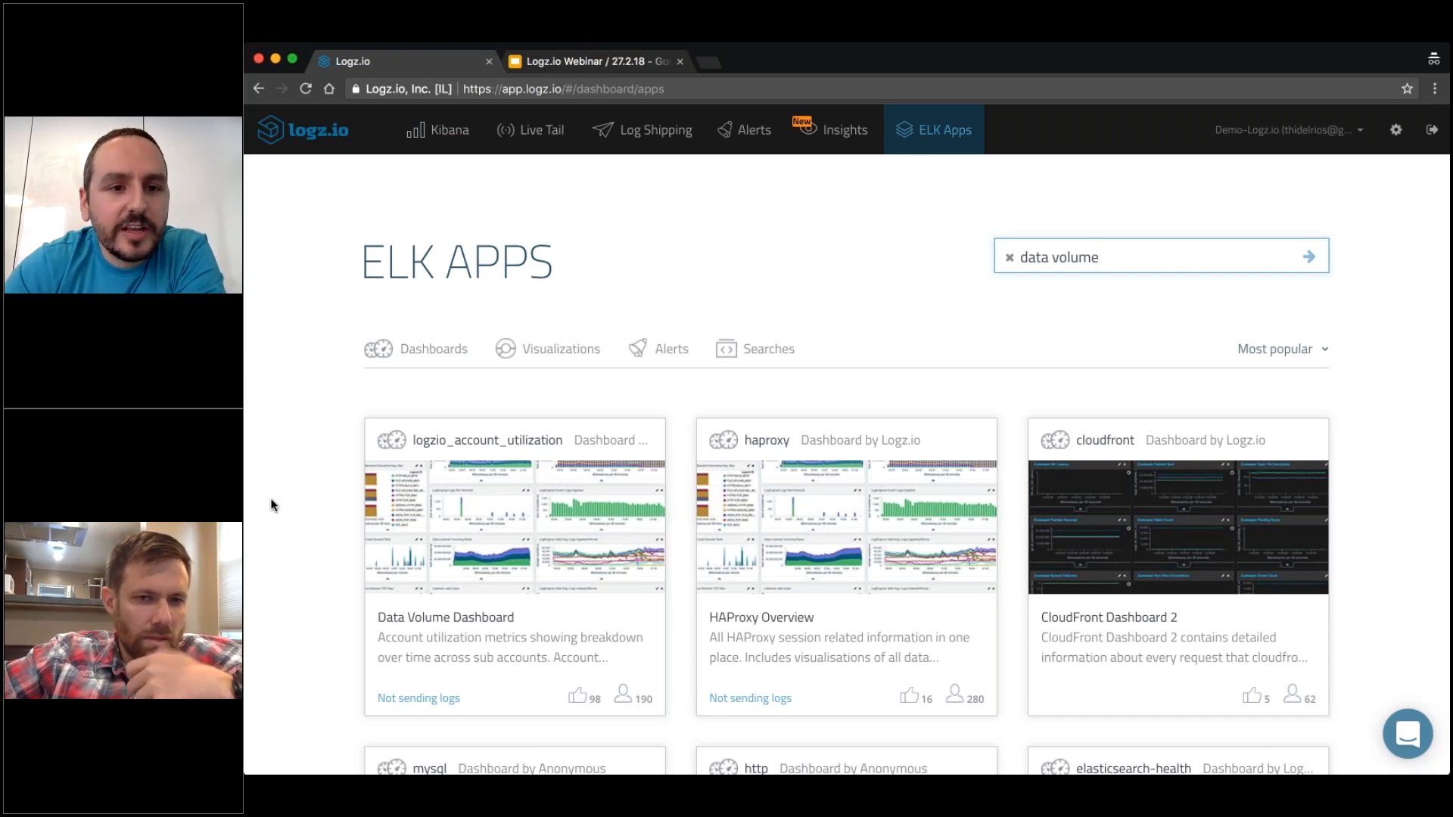
Return to Kibana's visualizations and create a new Gauge from the saved search Logzio Account Utilization.
left_click(440, 139)
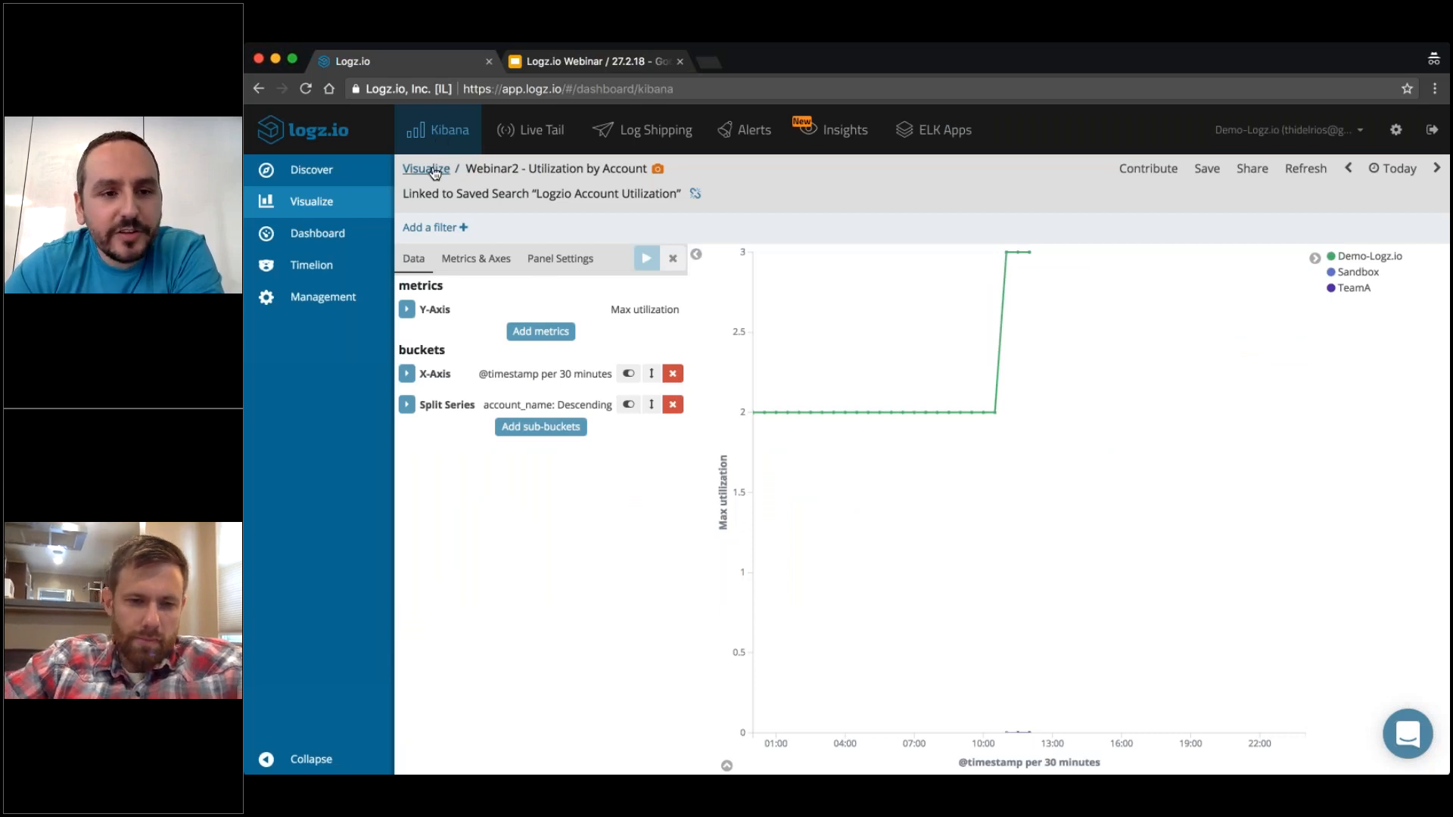
left_click(435, 171)
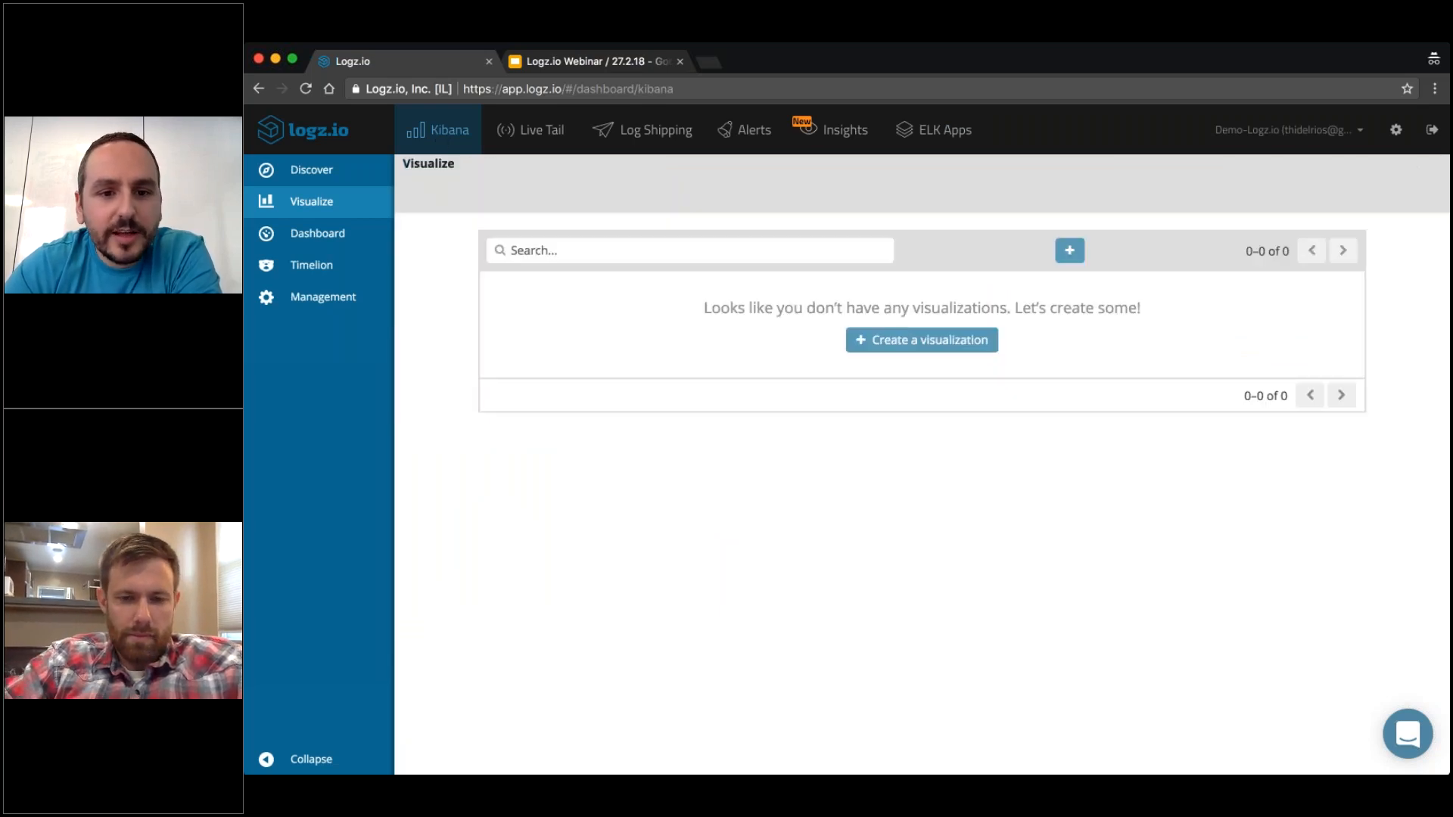
left_click(1054, 251)
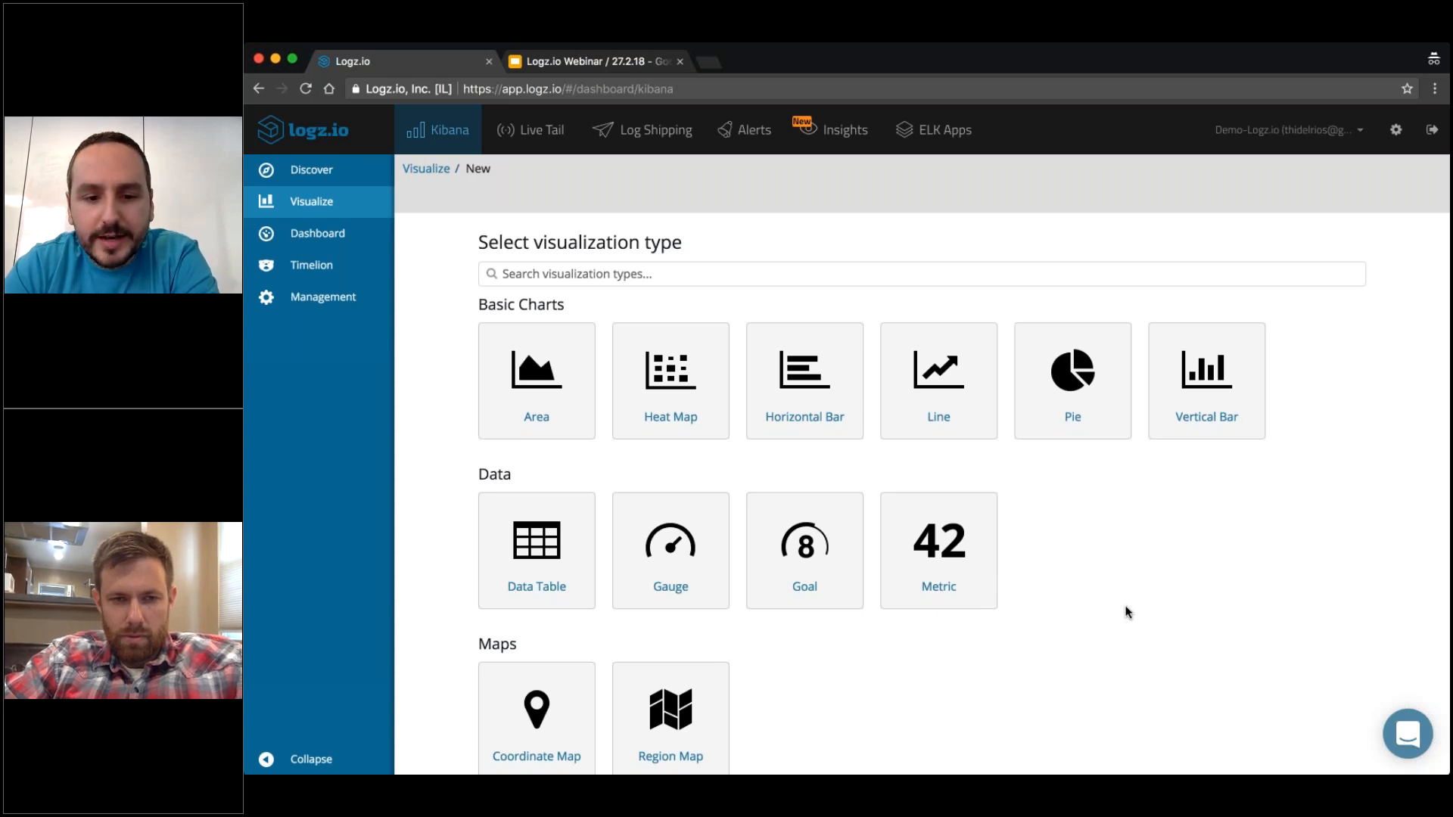
left_click(668, 549)
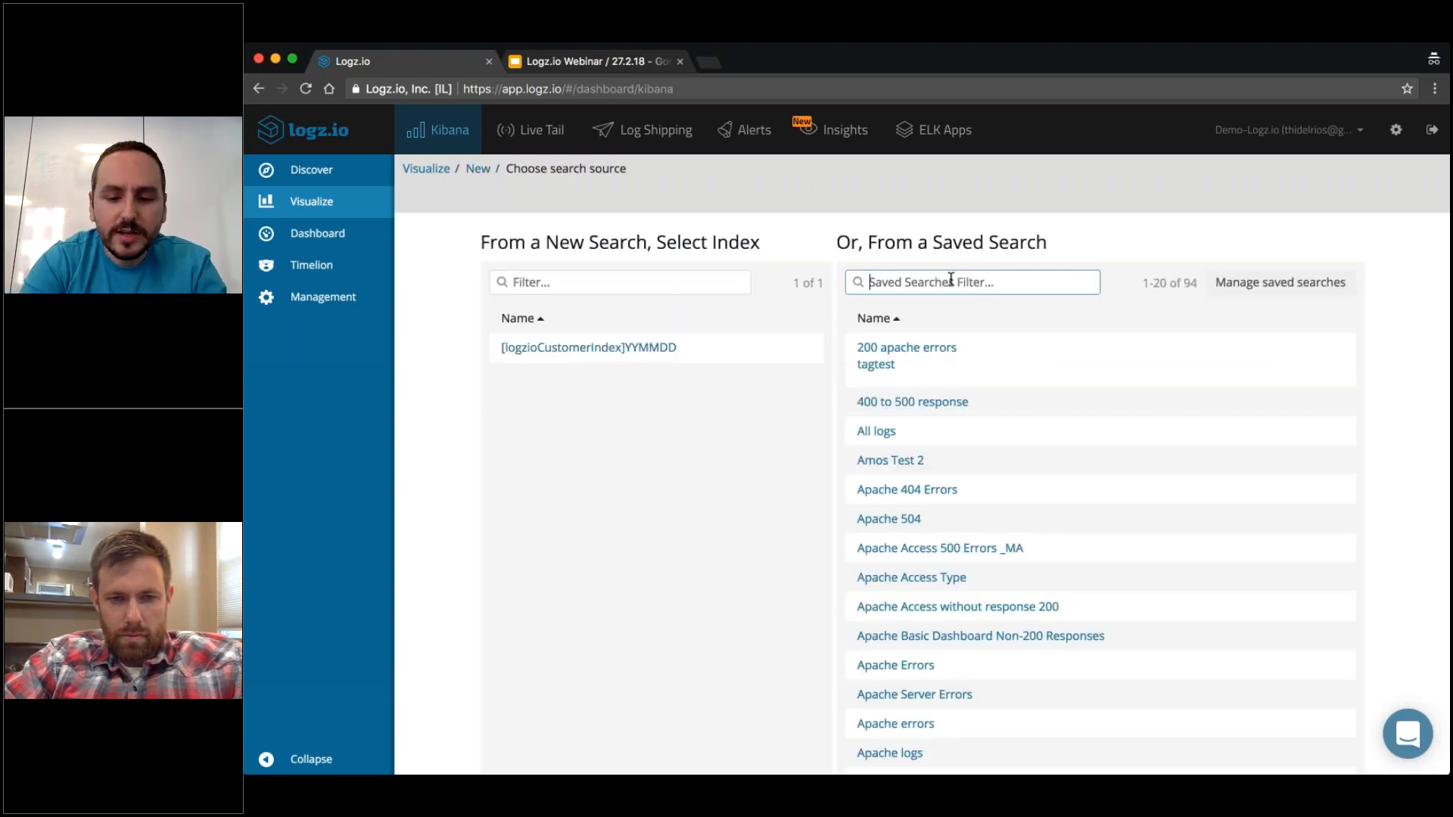
type("ut")
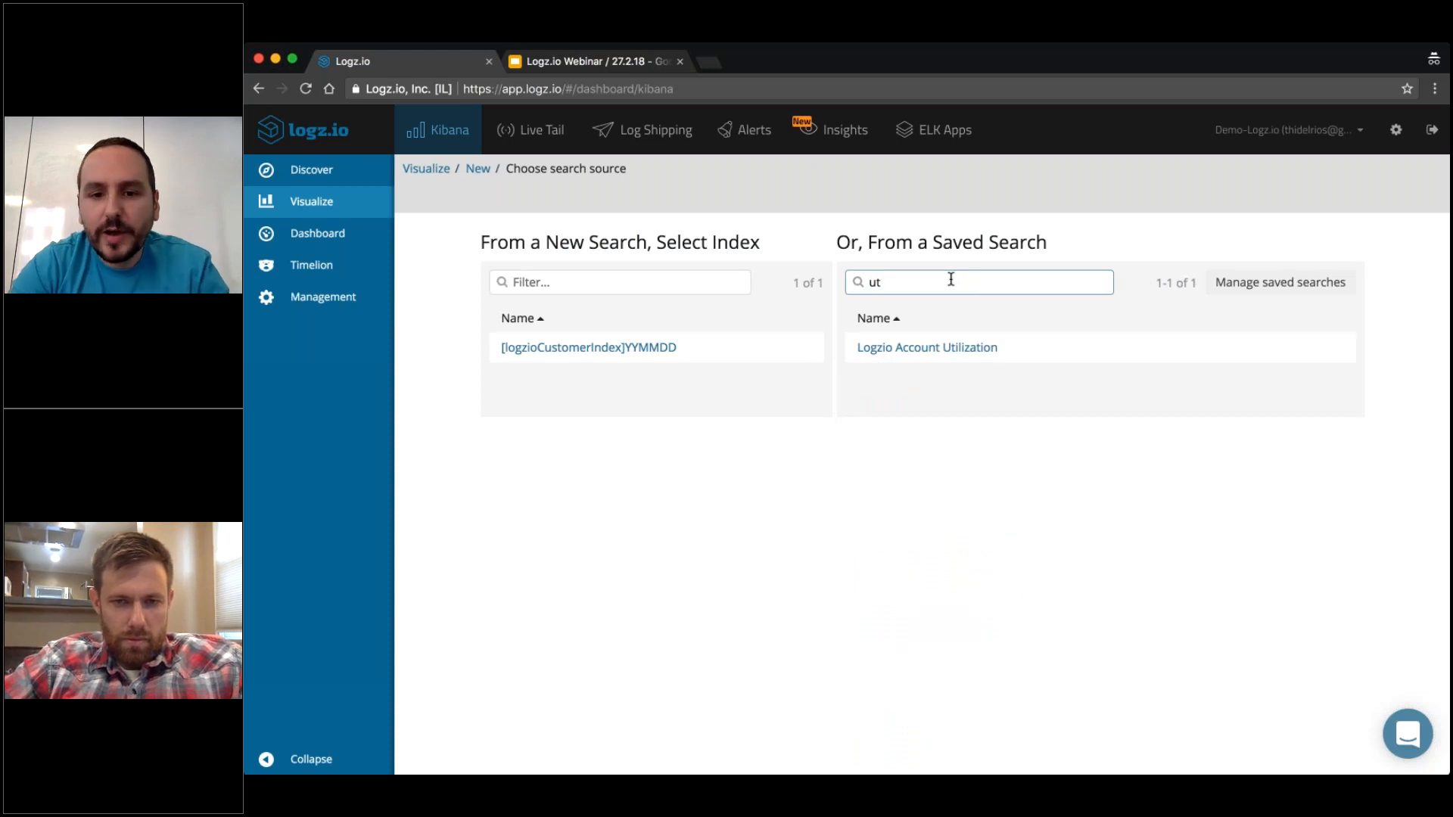
left_click(961, 348)
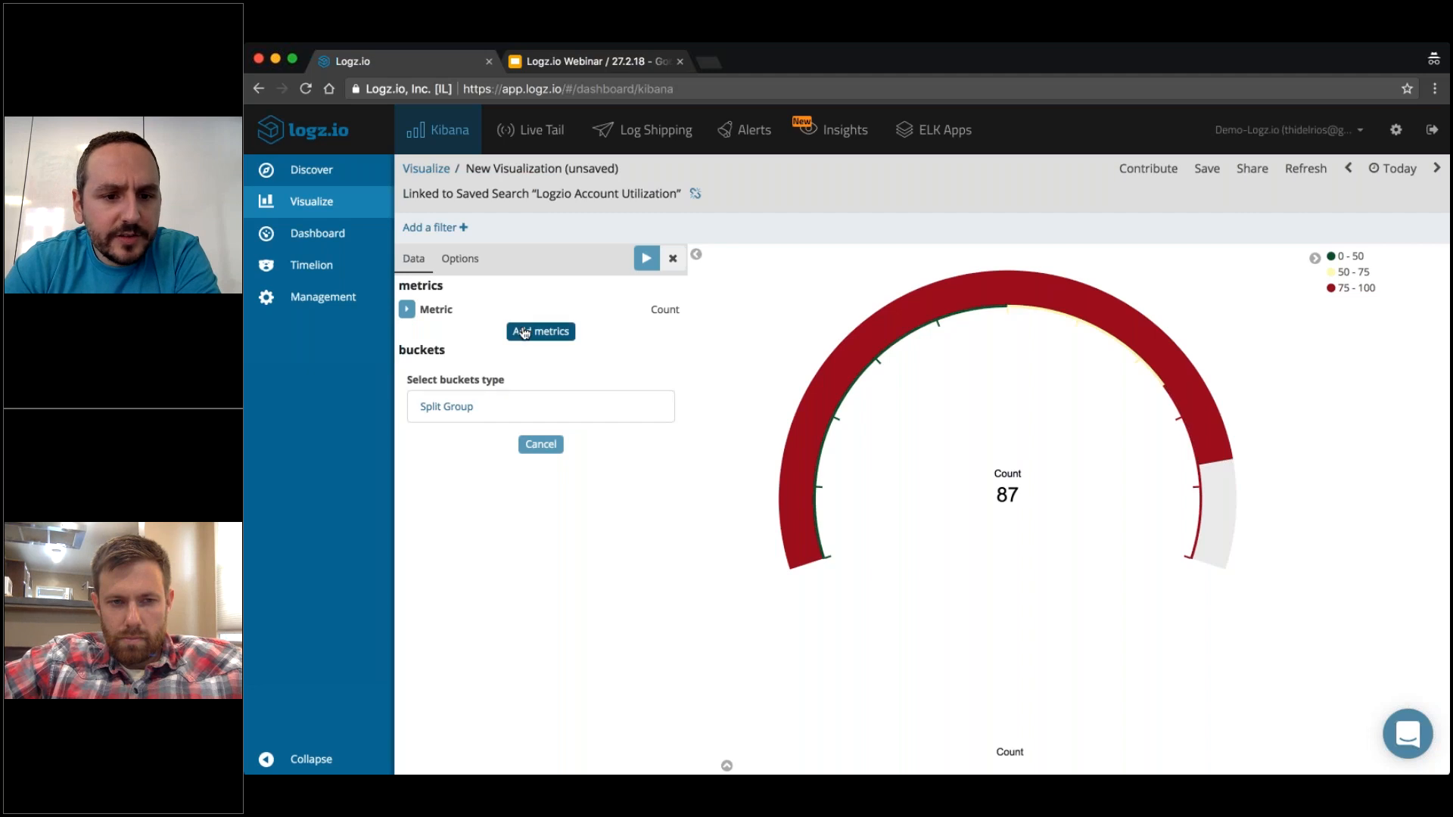
Set the gauge's metric to the Max aggregation of the volume_in_GB field and apply the change.
left_click(524, 333)
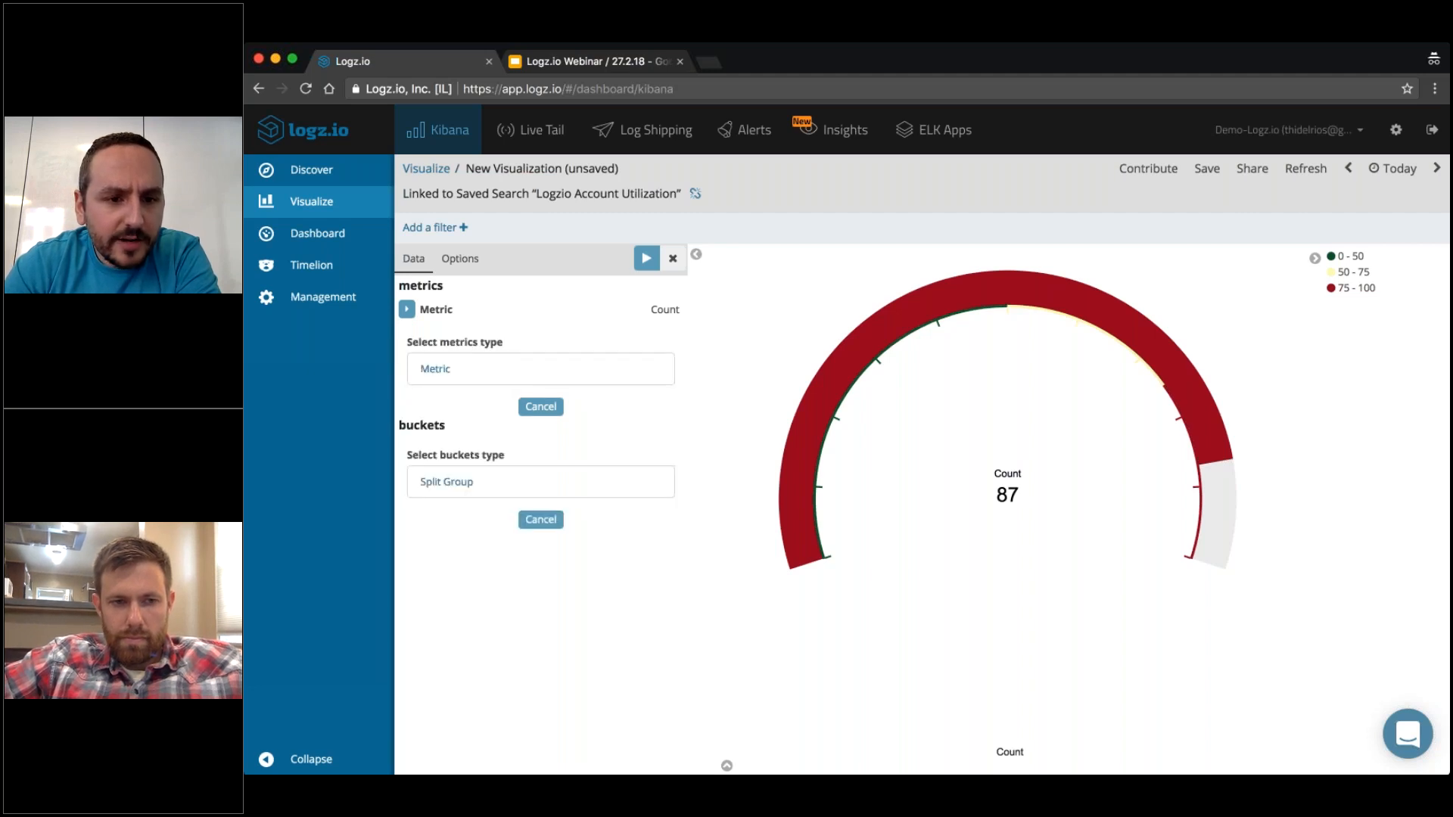
left_click(538, 405)
left_click(407, 308)
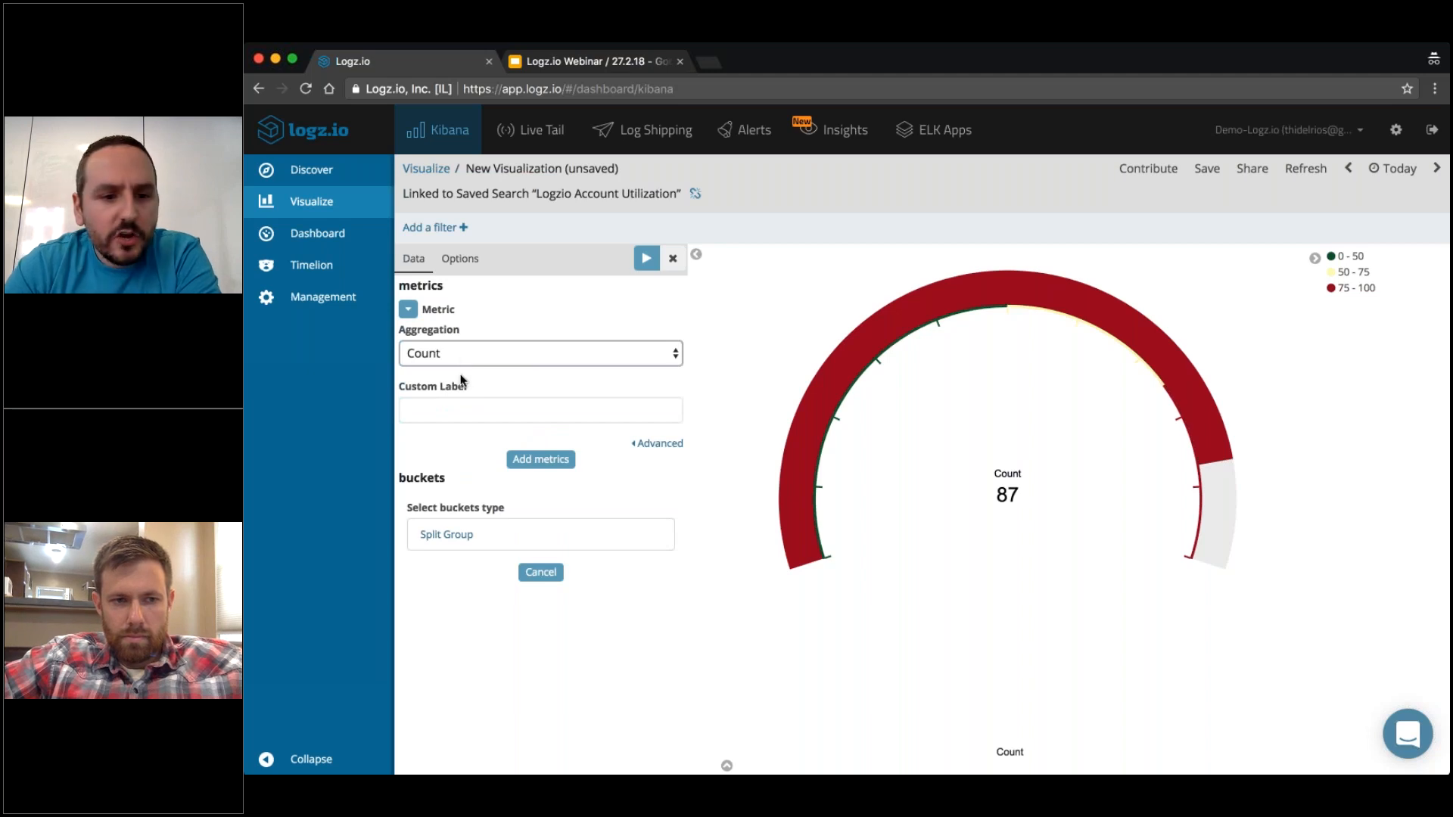
left_click(446, 430)
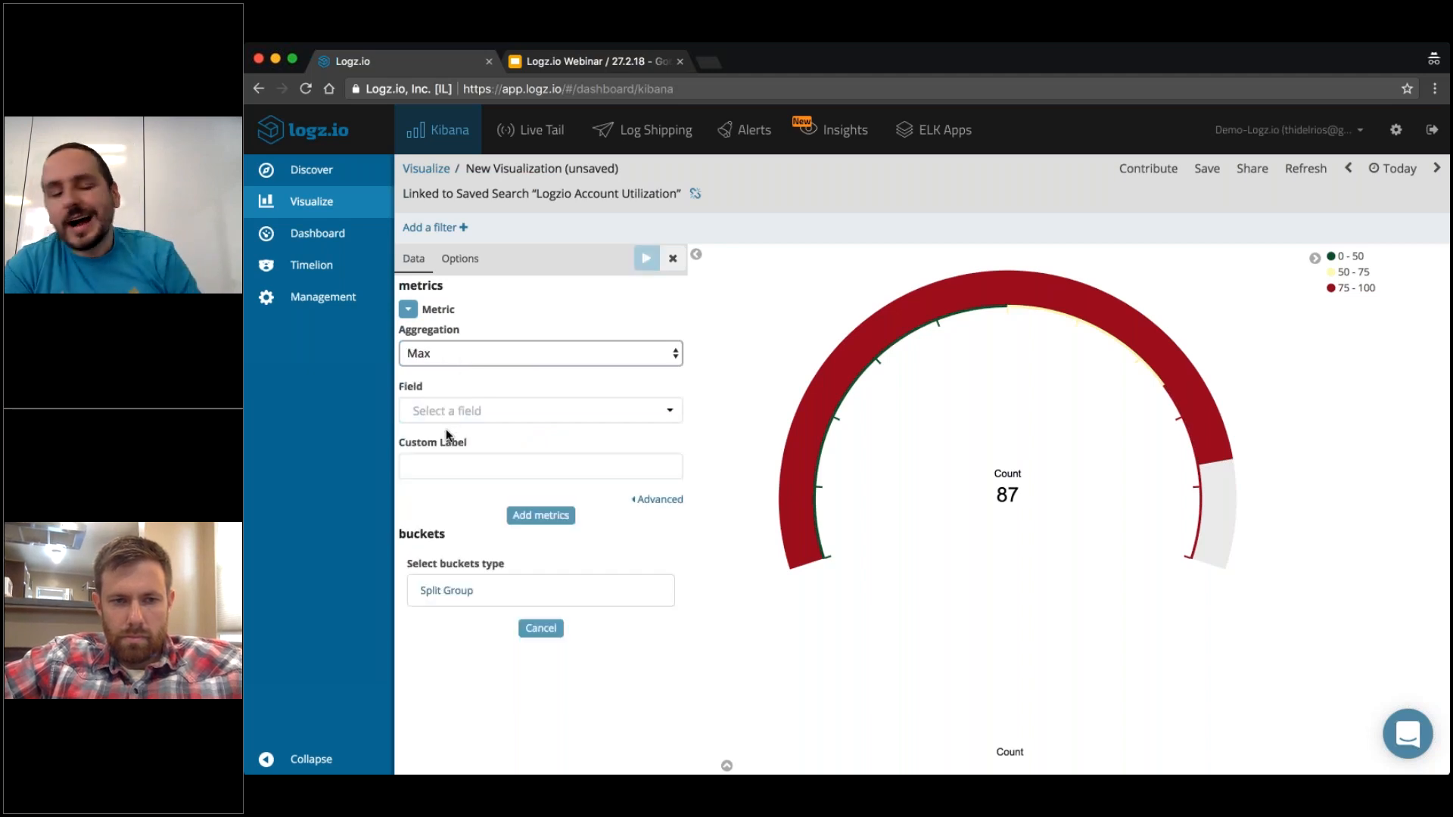
left_click(447, 410)
type("volu")
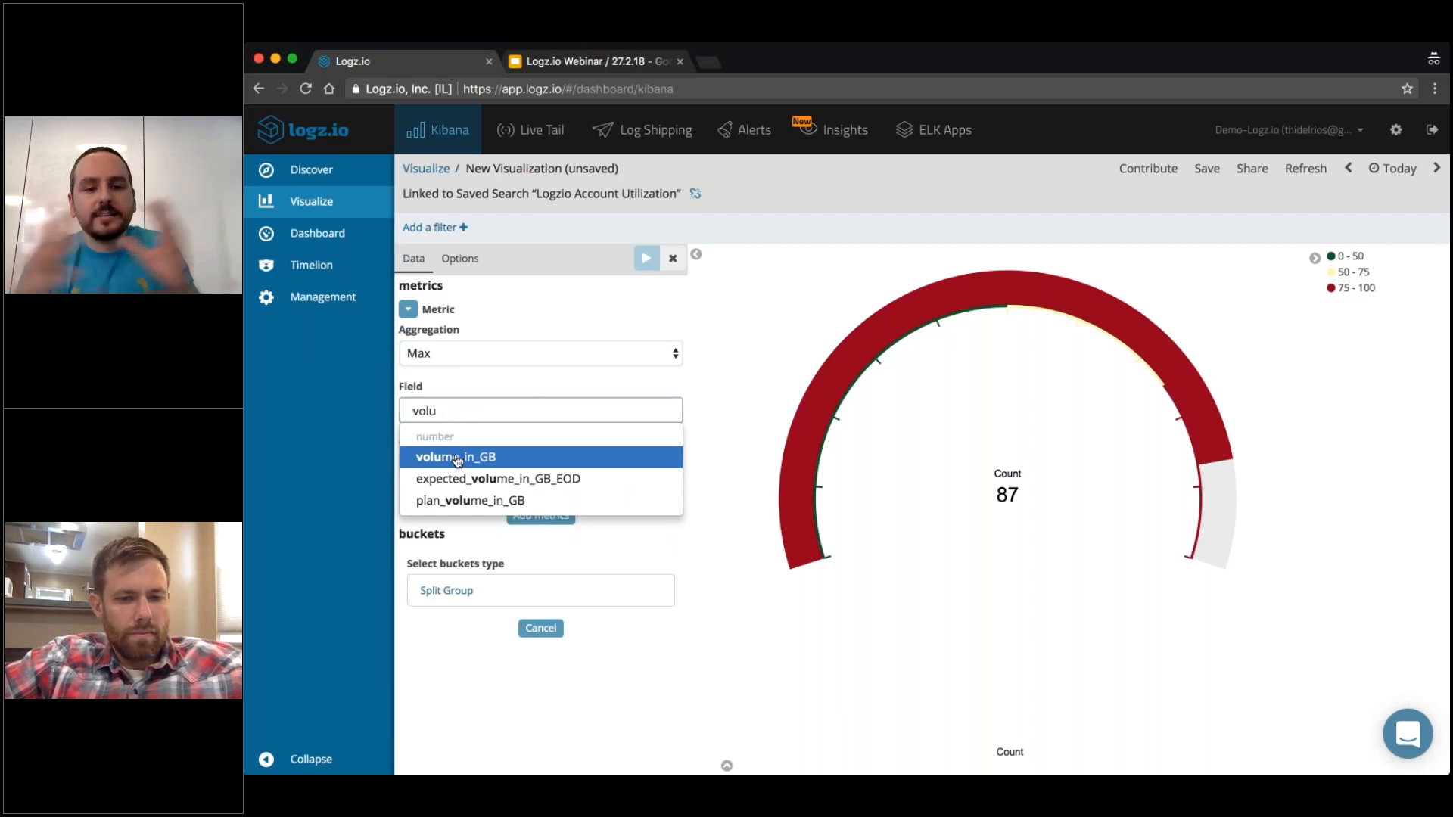
left_click(458, 459)
left_click(646, 258)
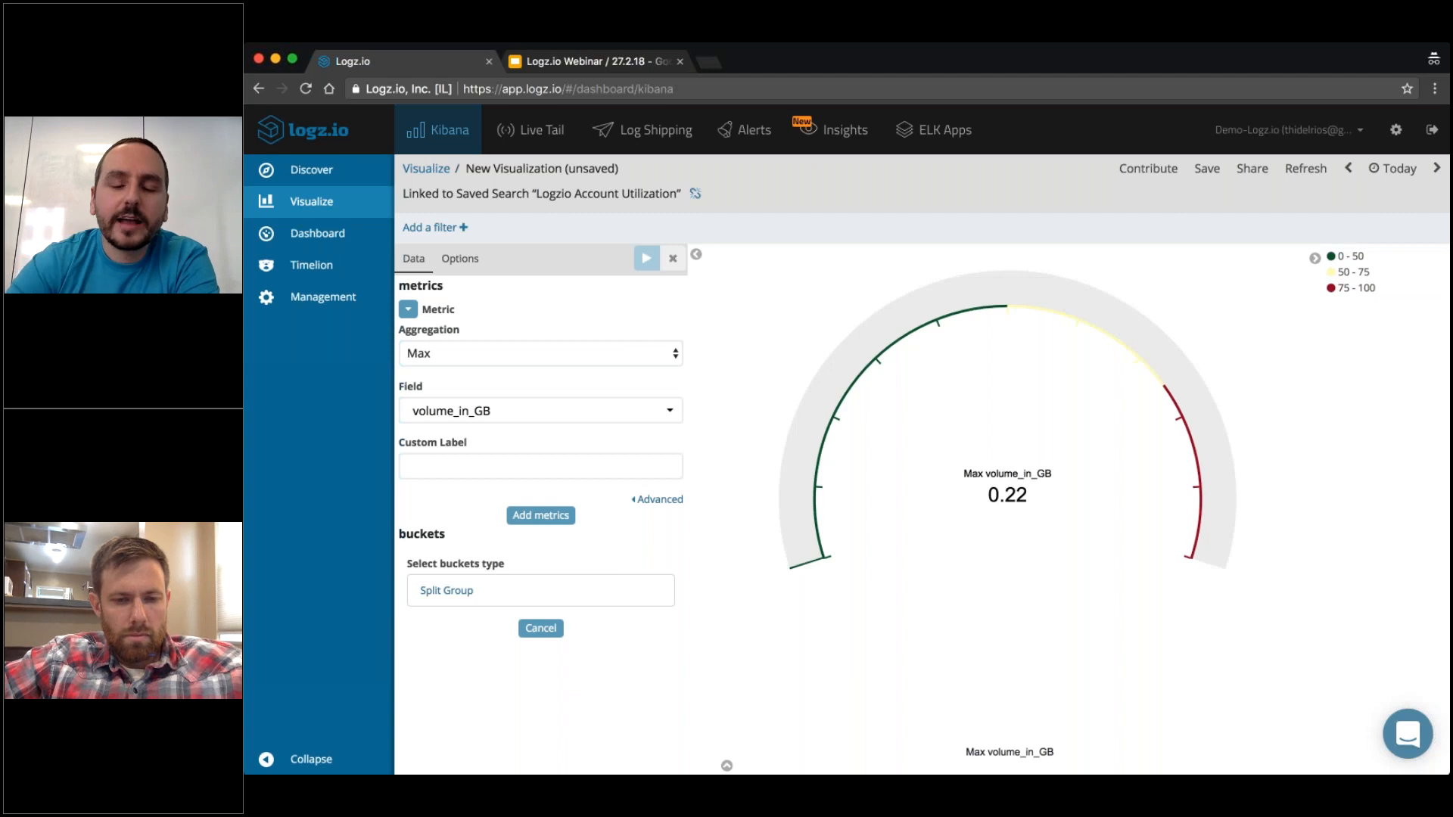
Set the upper bound of the gauge's first range, starting at 0, to 5.6.
left_click(469, 262)
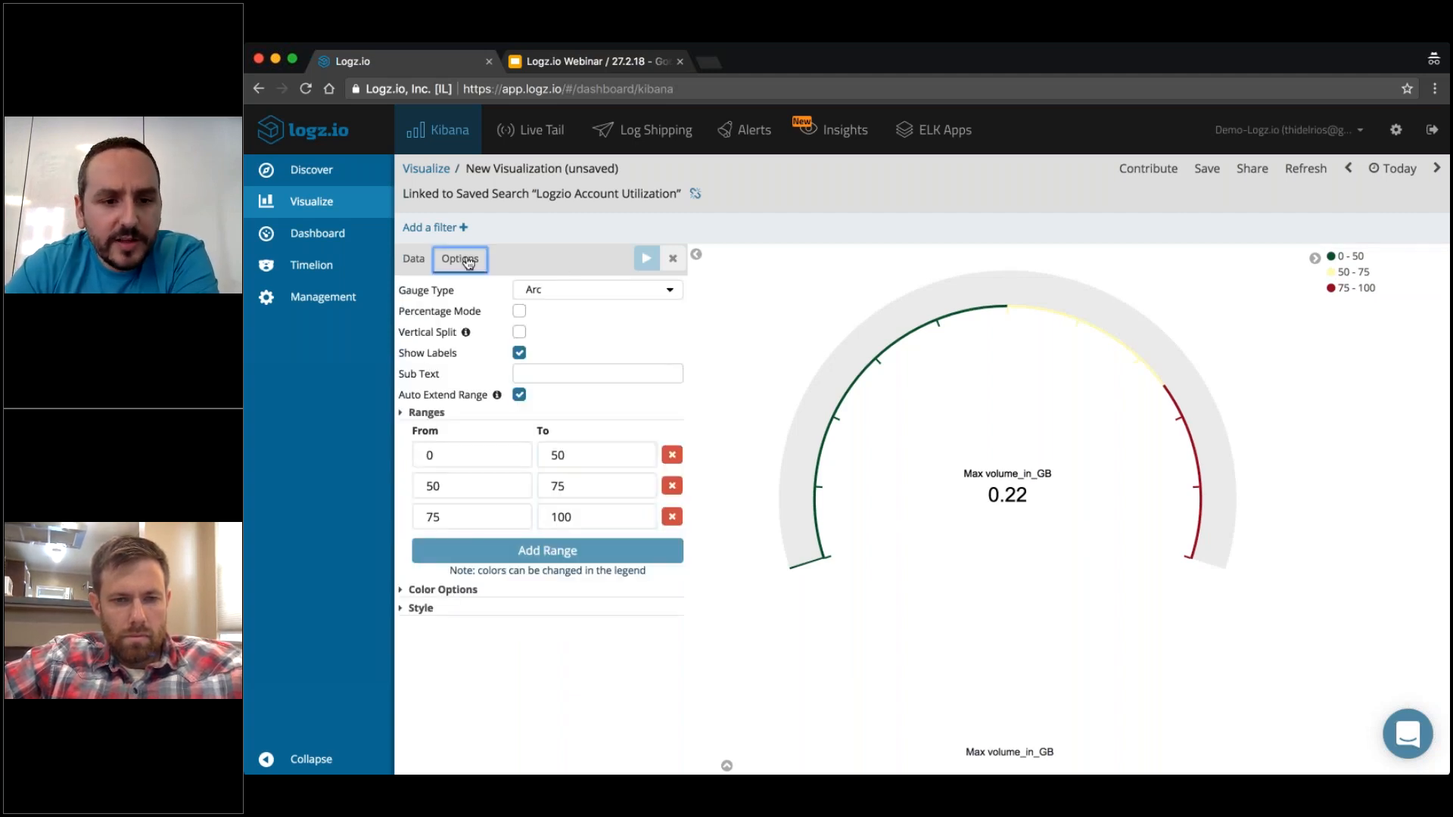
left_click(503, 455)
left_click(576, 456)
key("BackSpace")
key("BackSpace")
type("5.")
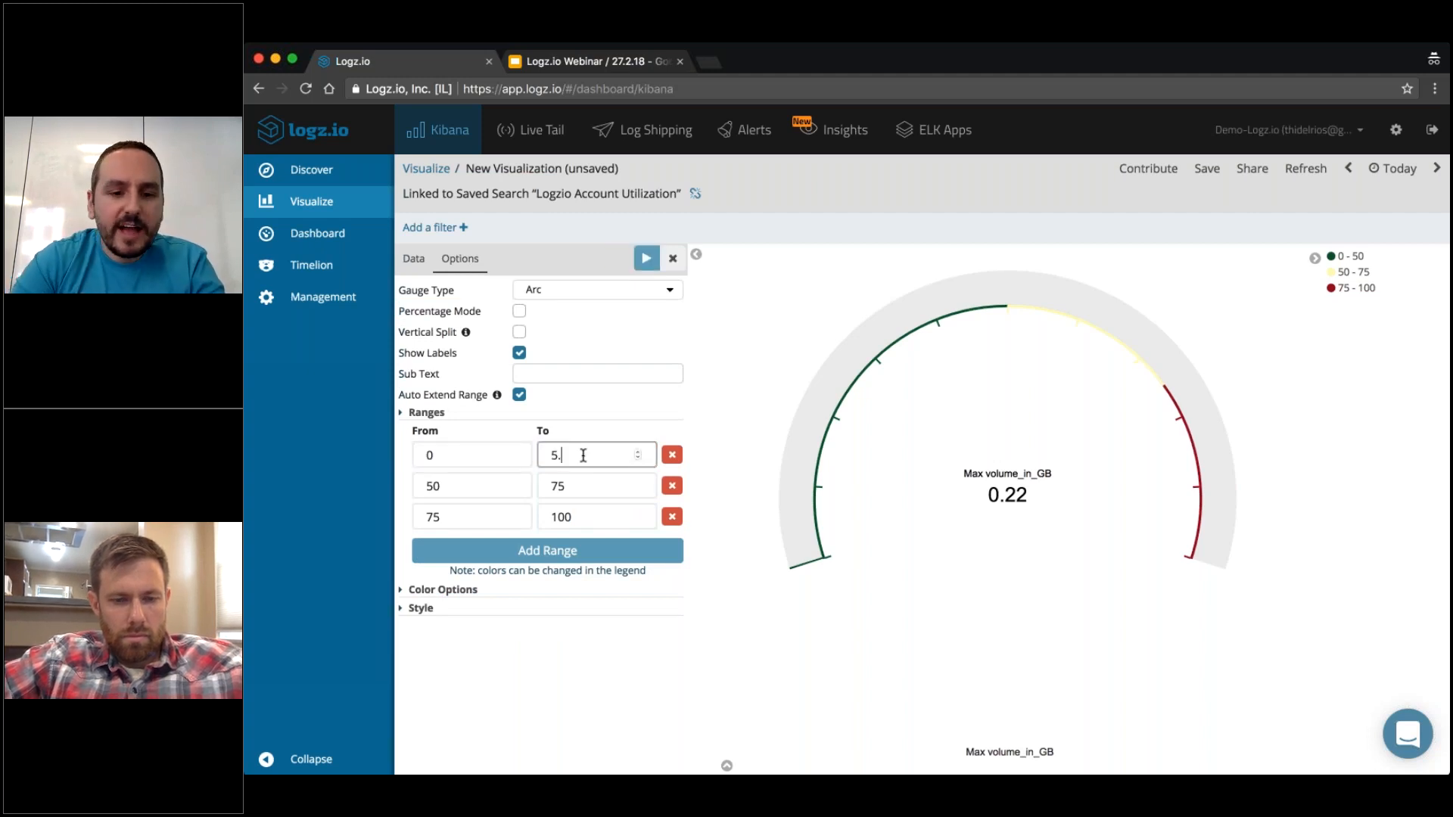
type("6")
Set the gauge's second range to run from 5.6 to 7.
left_click(469, 486)
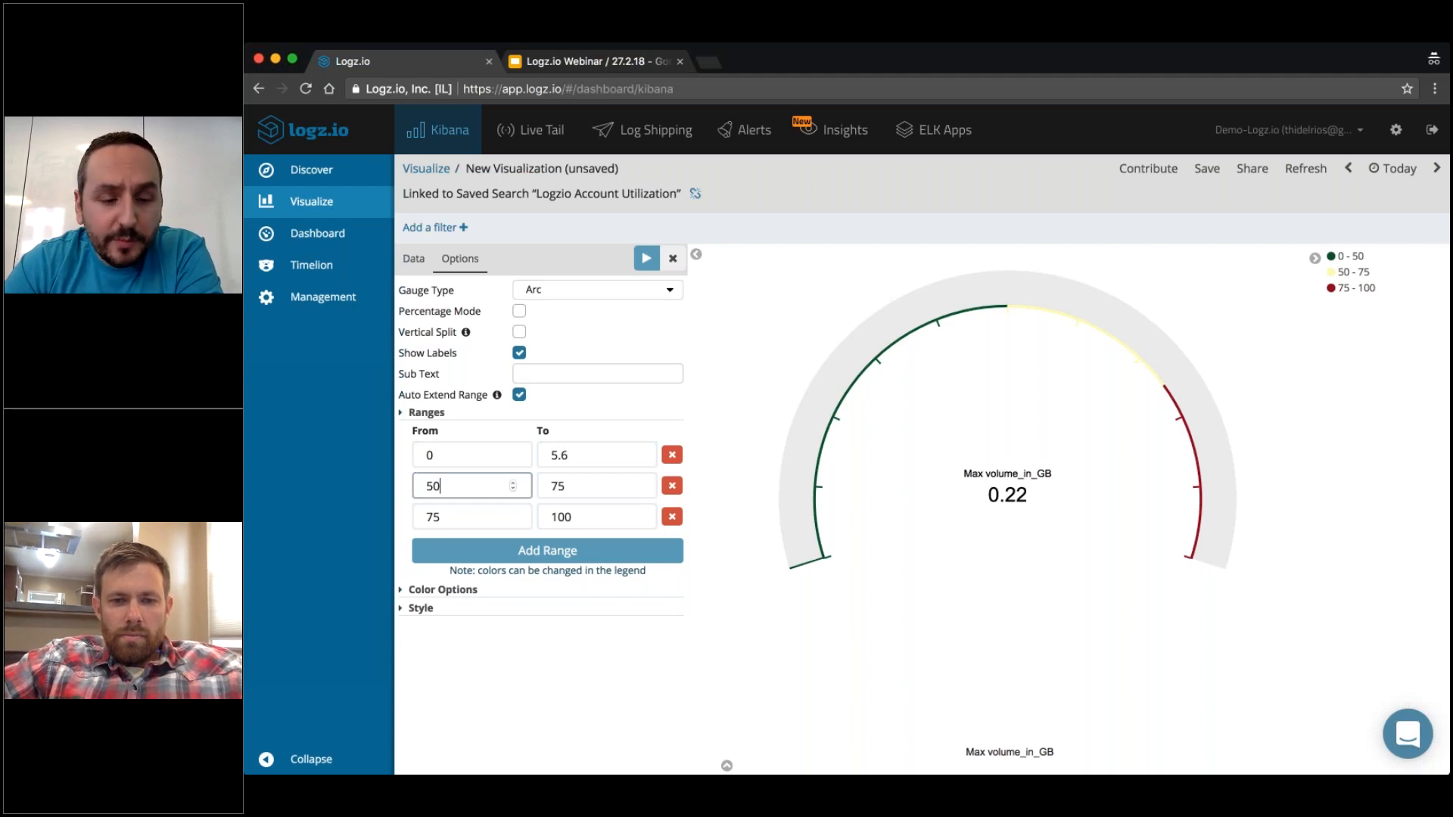
key("BackSpace")
type(".6")
left_click(572, 488)
key("BackSpace")
key("BackSpace")
type("6")
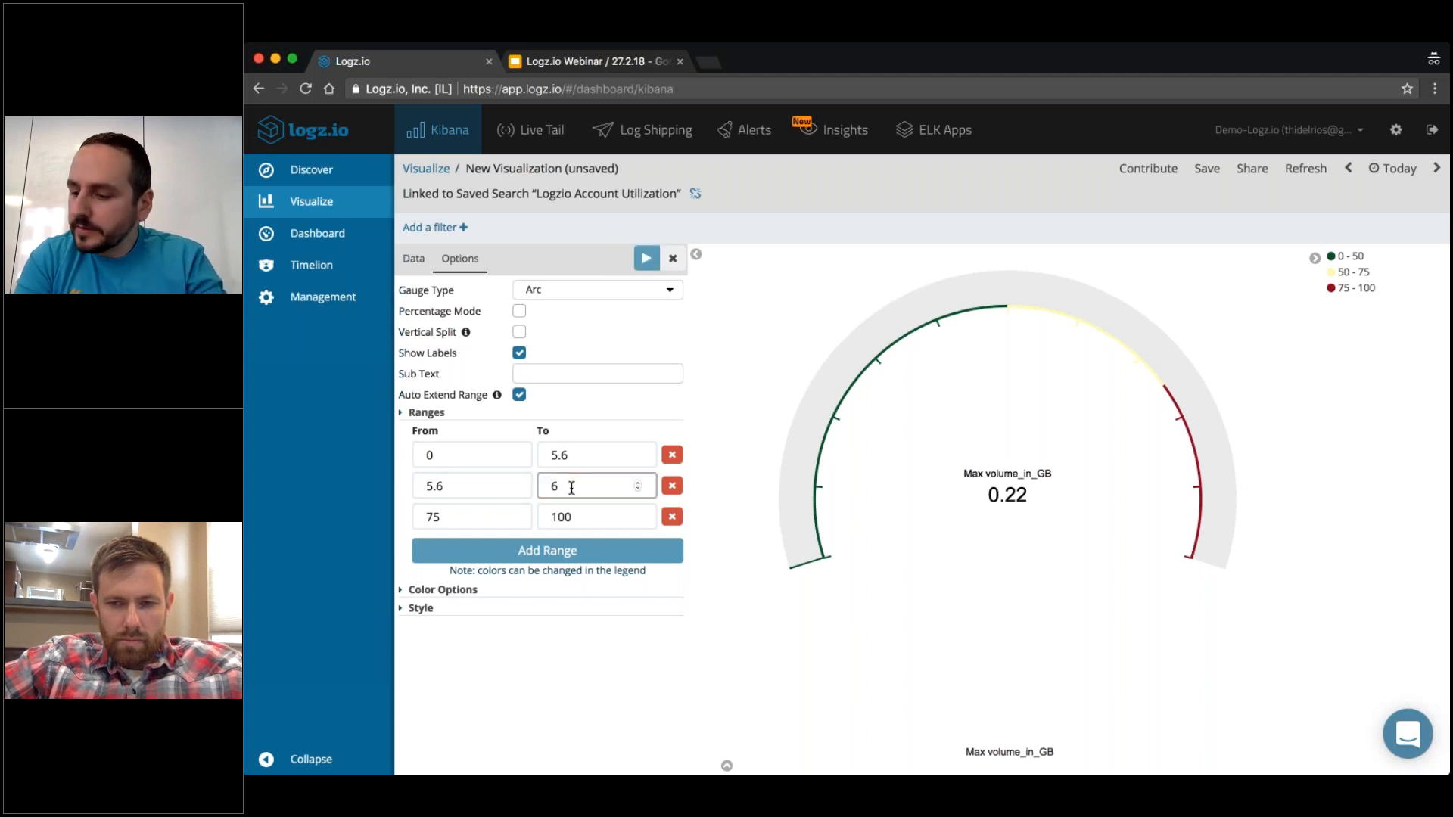
key("BackSpace")
type("7")
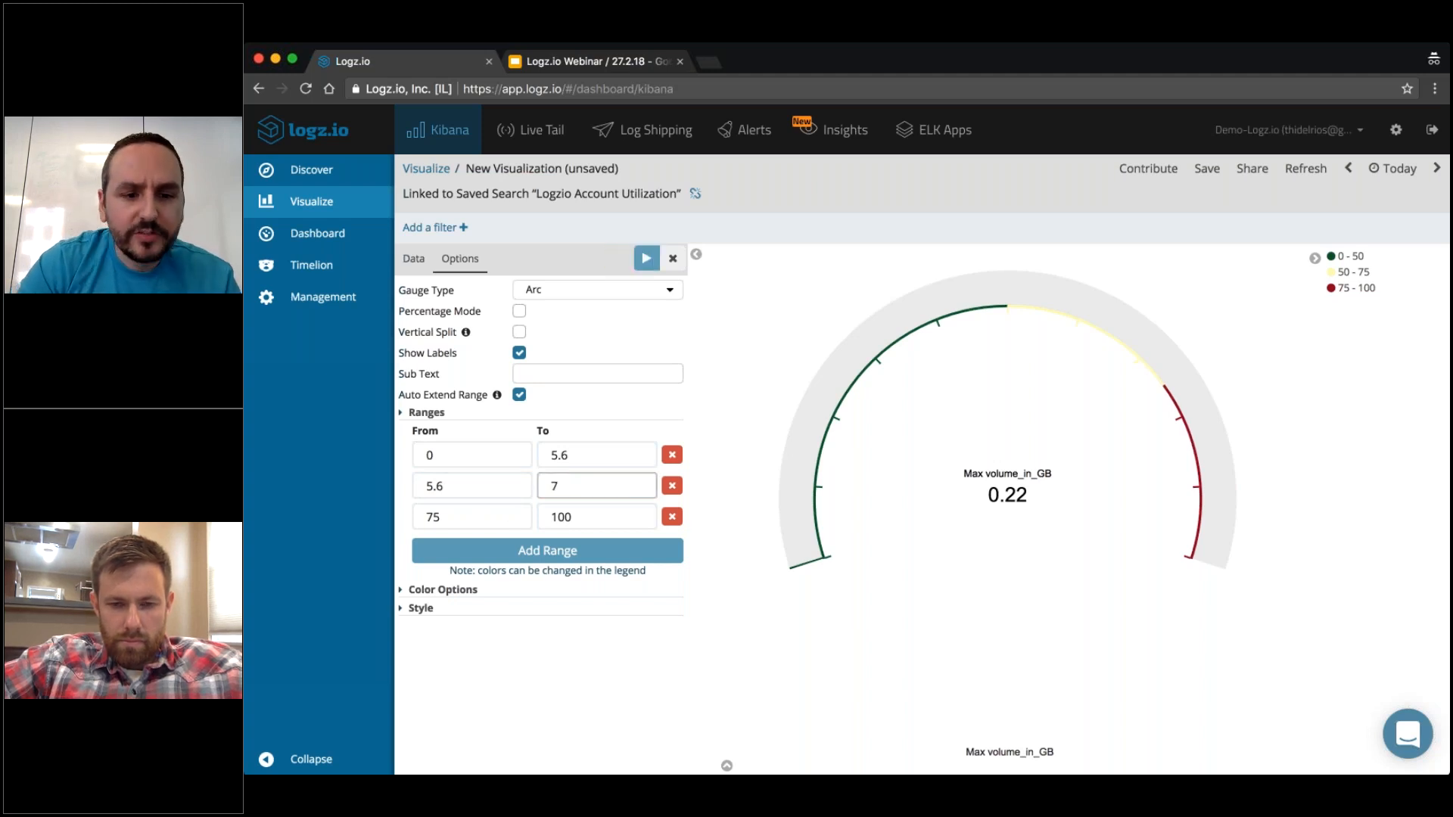
Set the gauge's third range to run from 7 to 11.9 and apply the range changes.
left_click(459, 513)
key("BackSpace")
key("BackSpace")
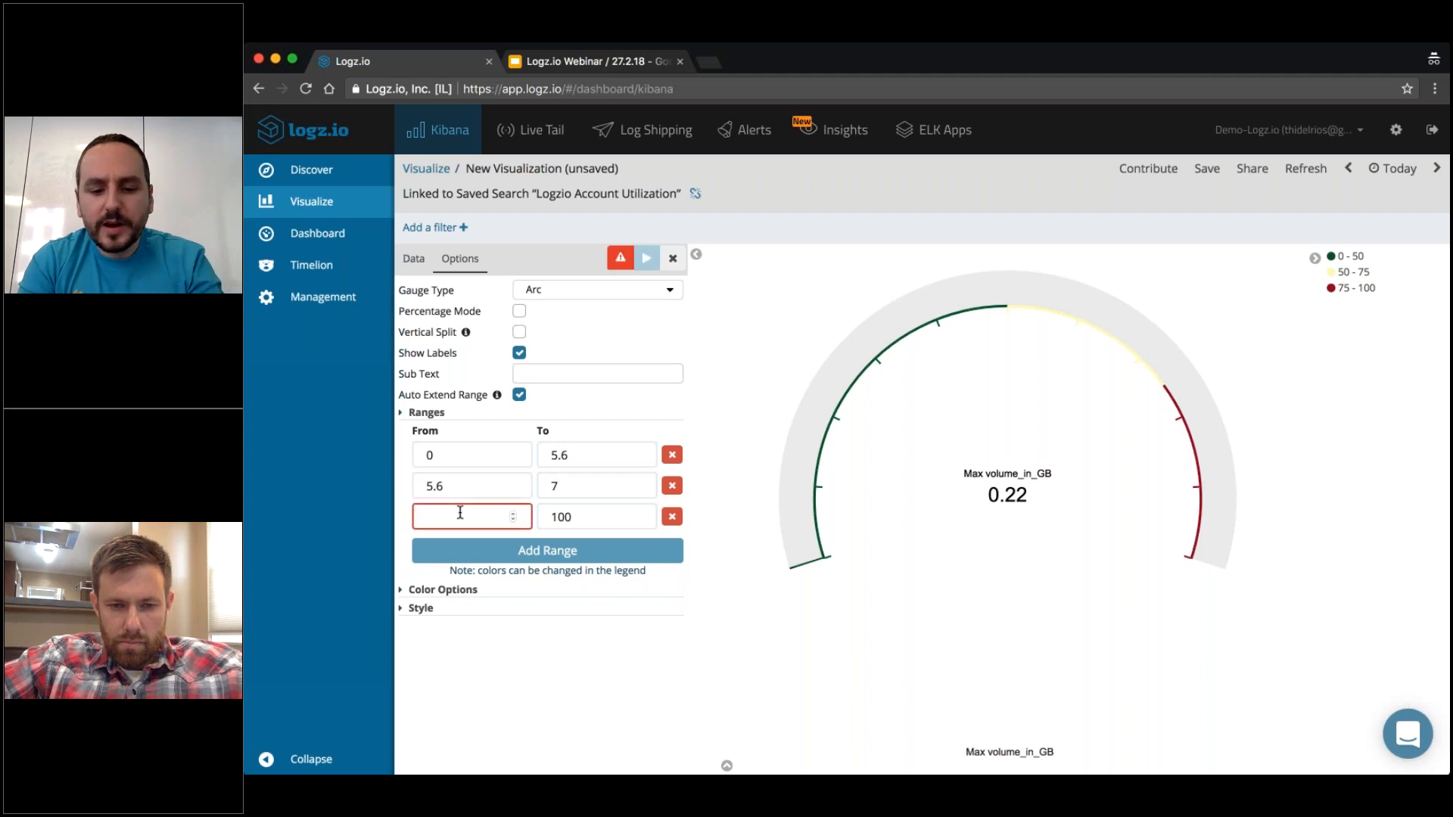
type("7")
left_click(584, 519)
key("BackSpace")
key("BackSpace")
key("BackSpace")
type("11.9")
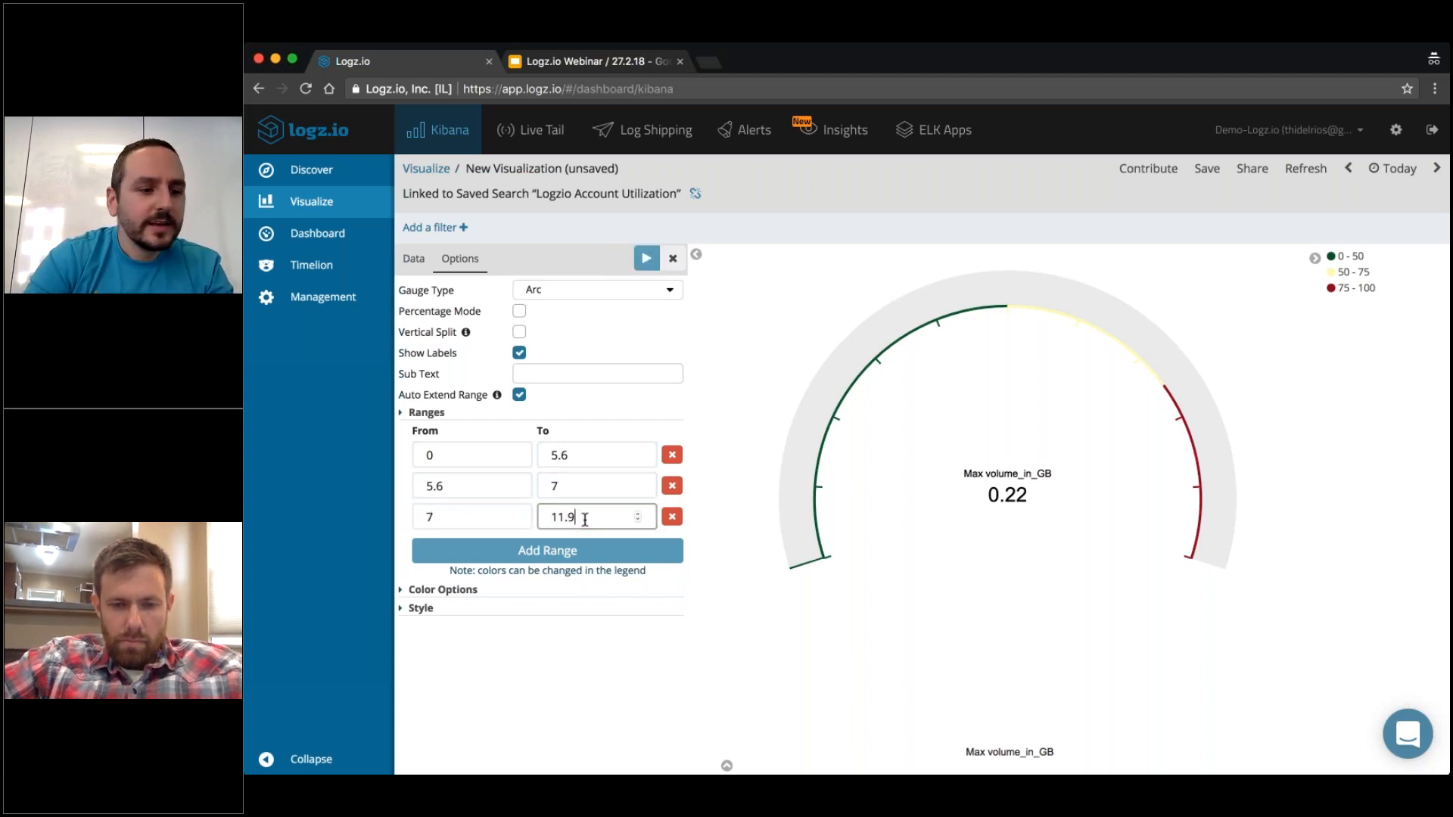
left_click(645, 261)
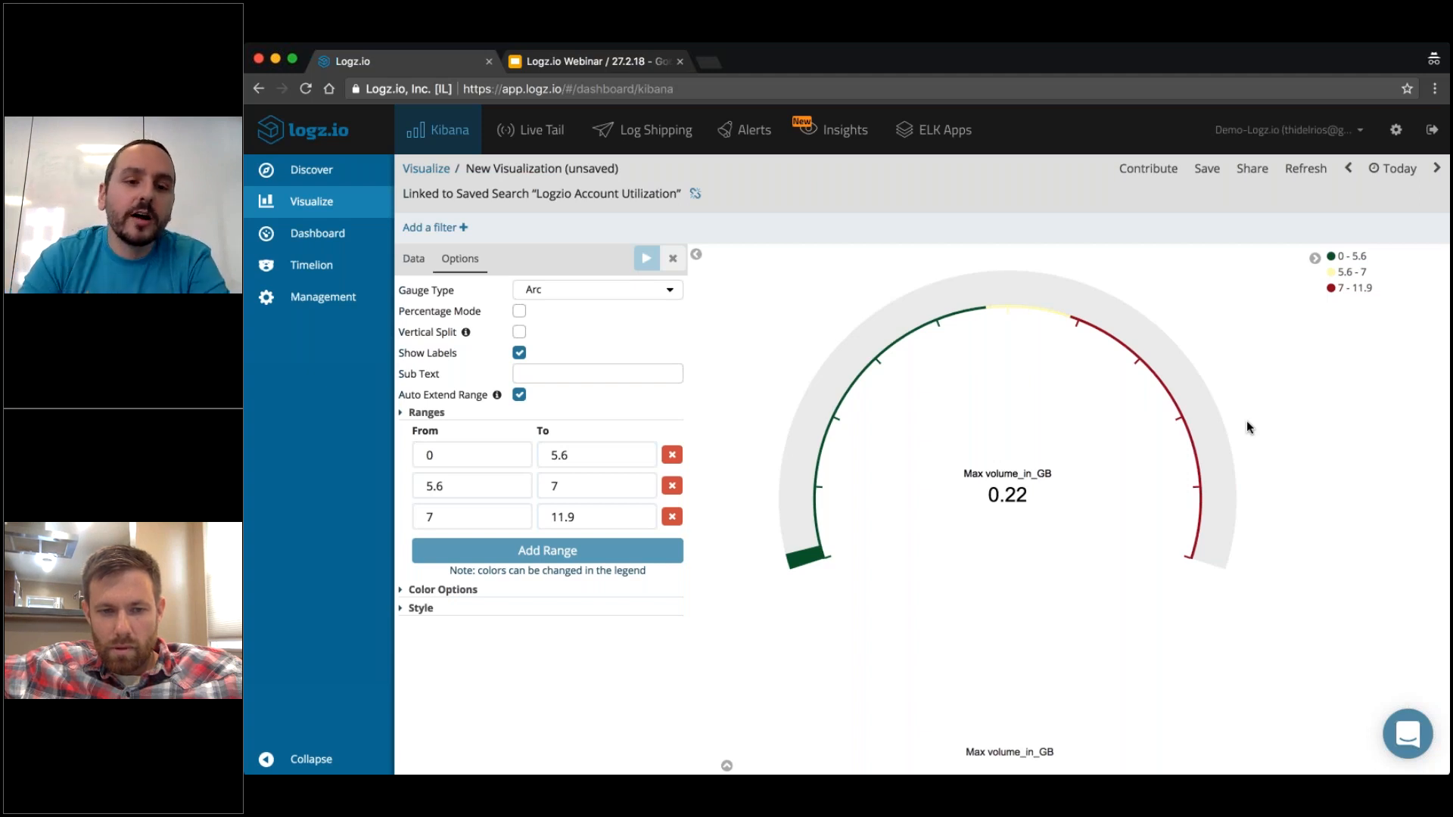
Save the gauge visualization as "Webinar2 - GB Gauge".
left_click(413, 258)
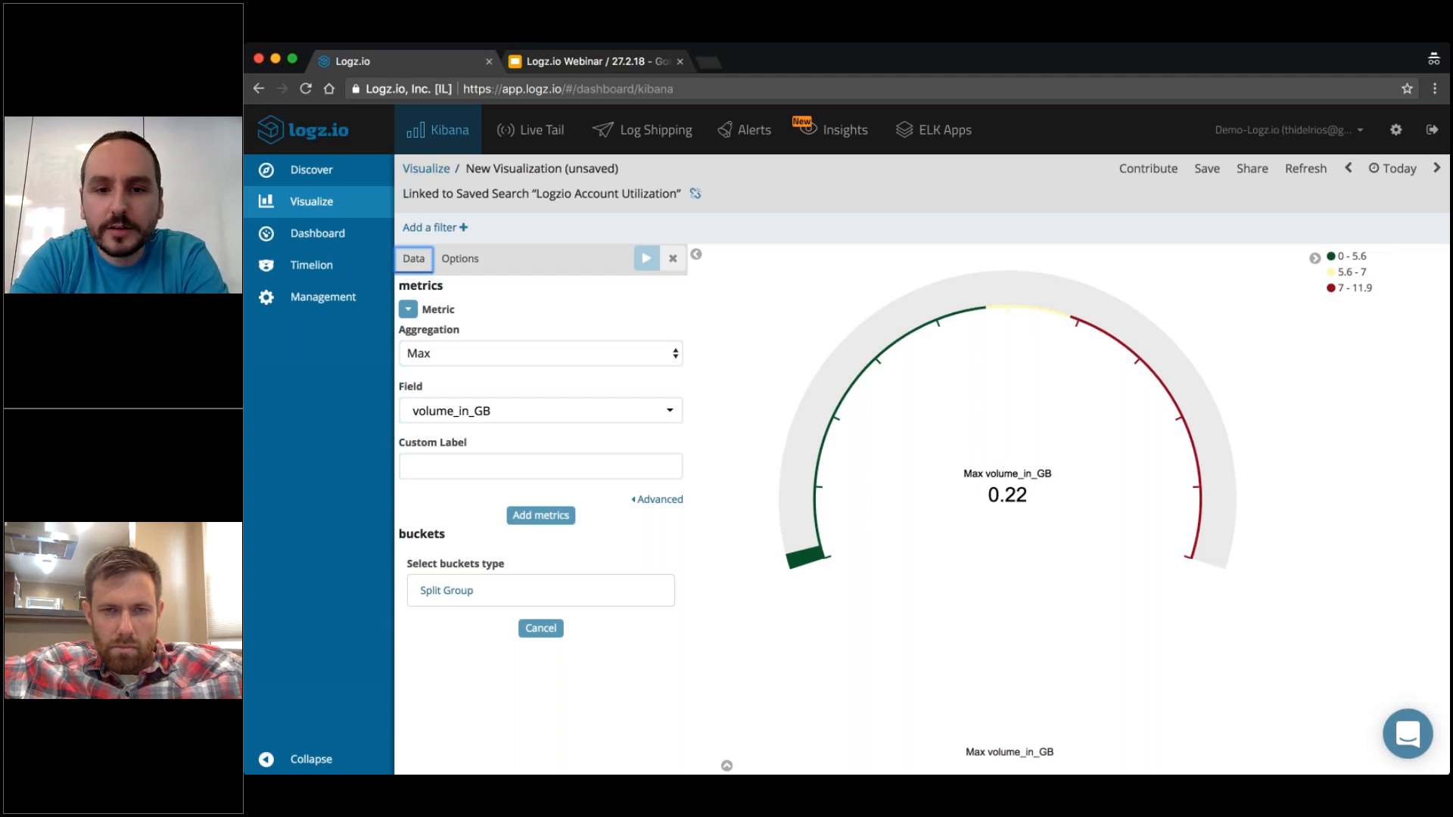
left_click(1207, 171)
type("Wbinar")
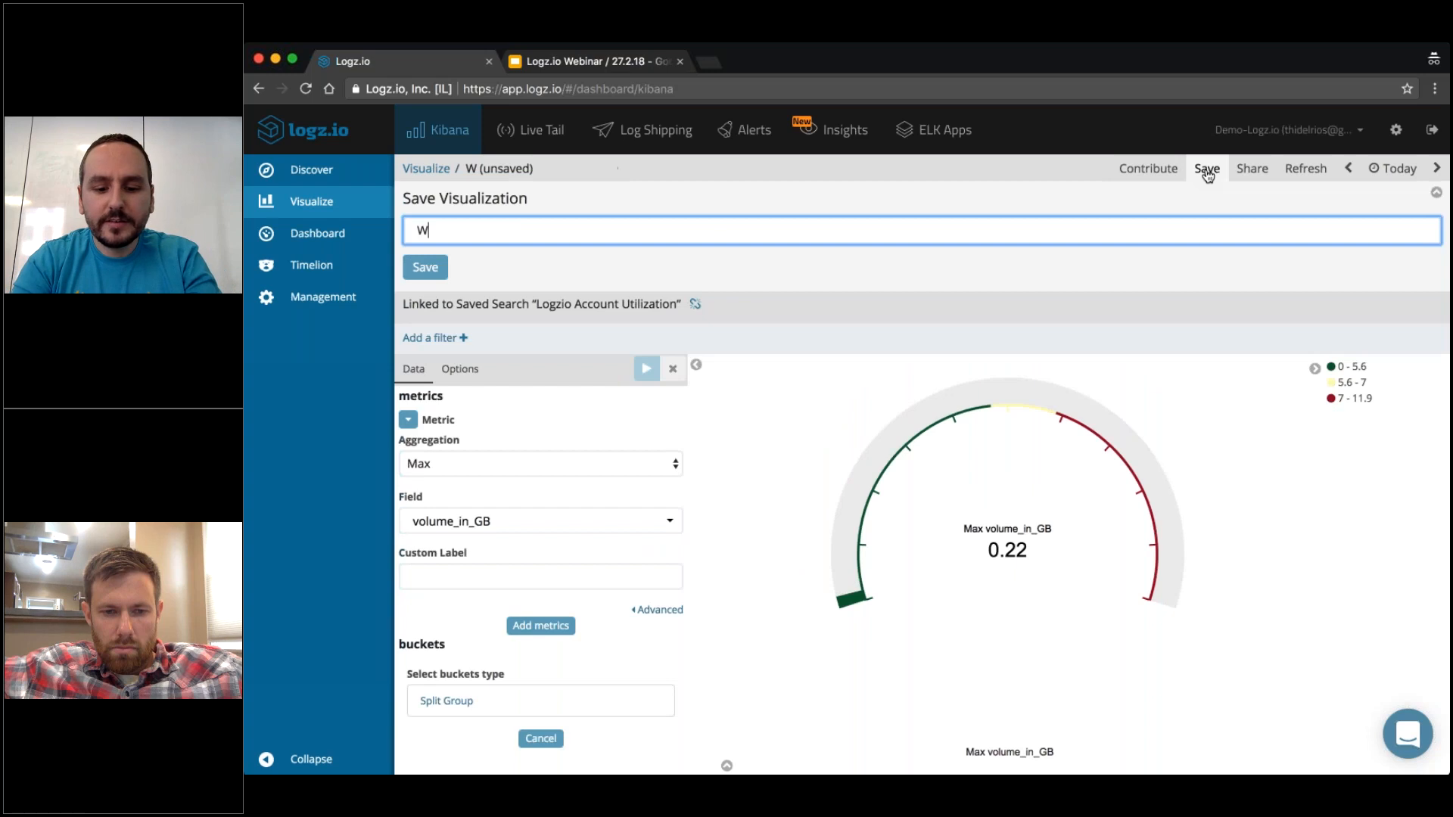
key("BackSpace")
key("BackSpace")
key("BackSpace")
key("BackSpace")
key("BackSpace")
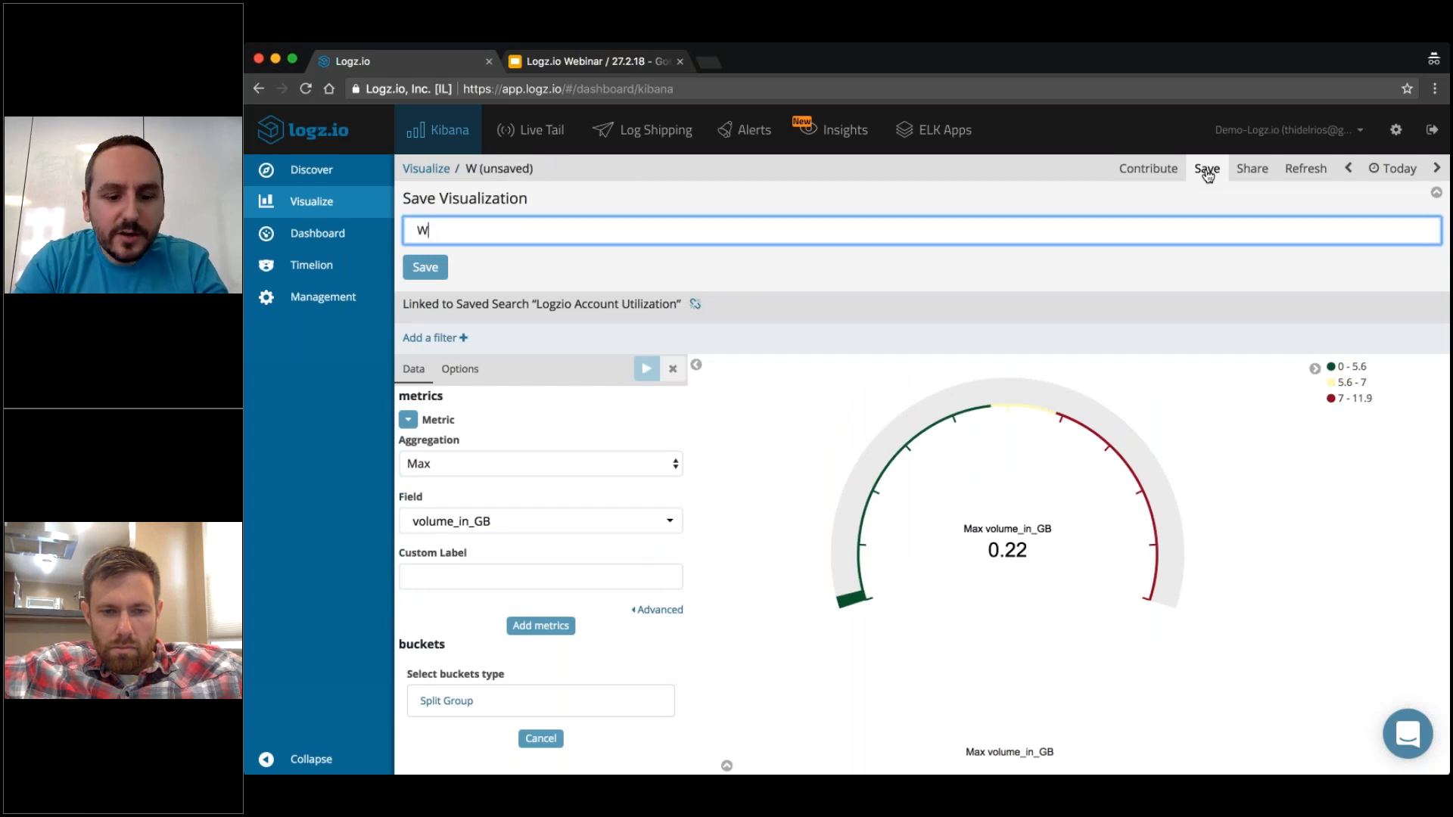
type("ebinar2 -")
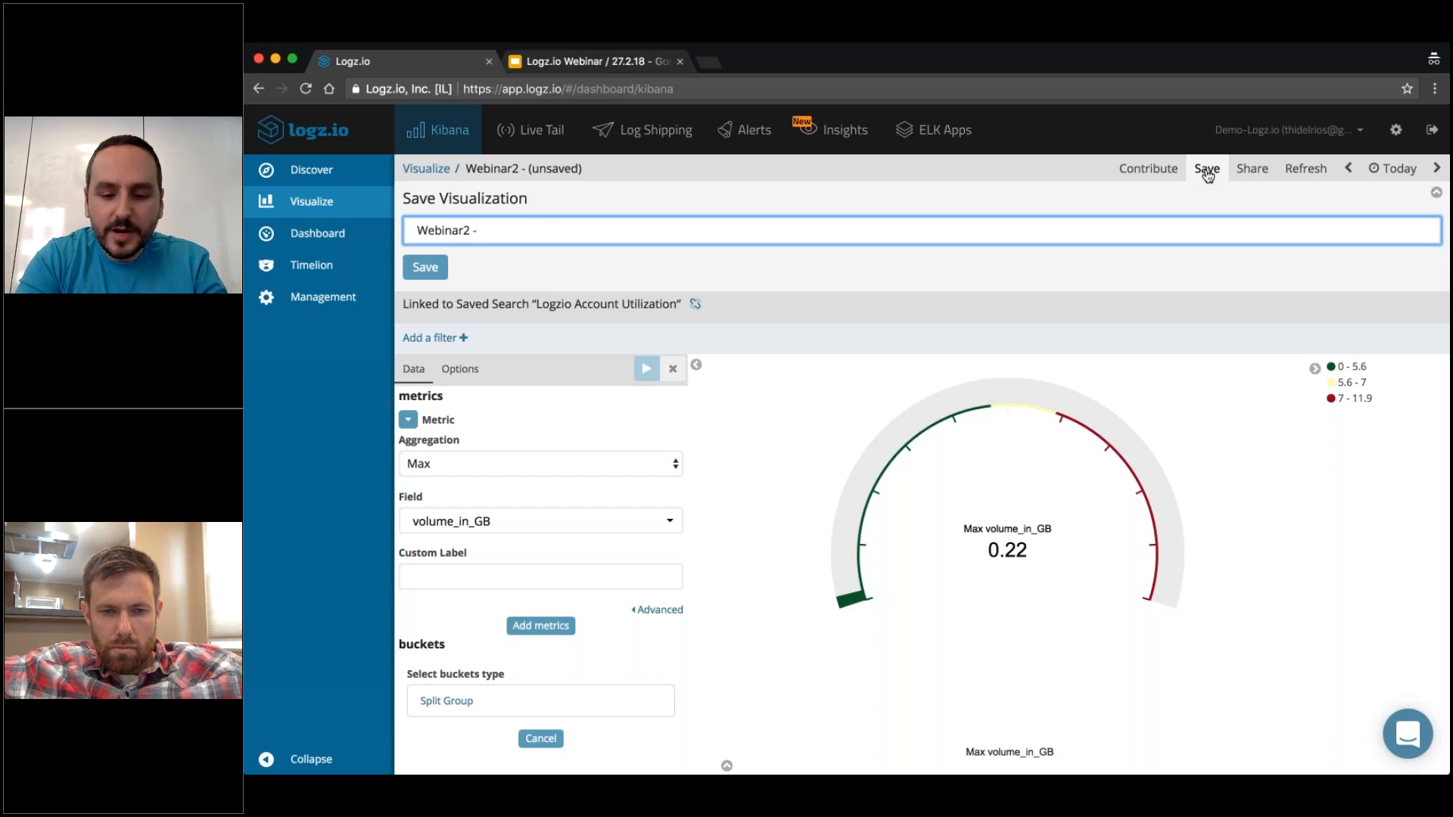
type("GB Gauge")
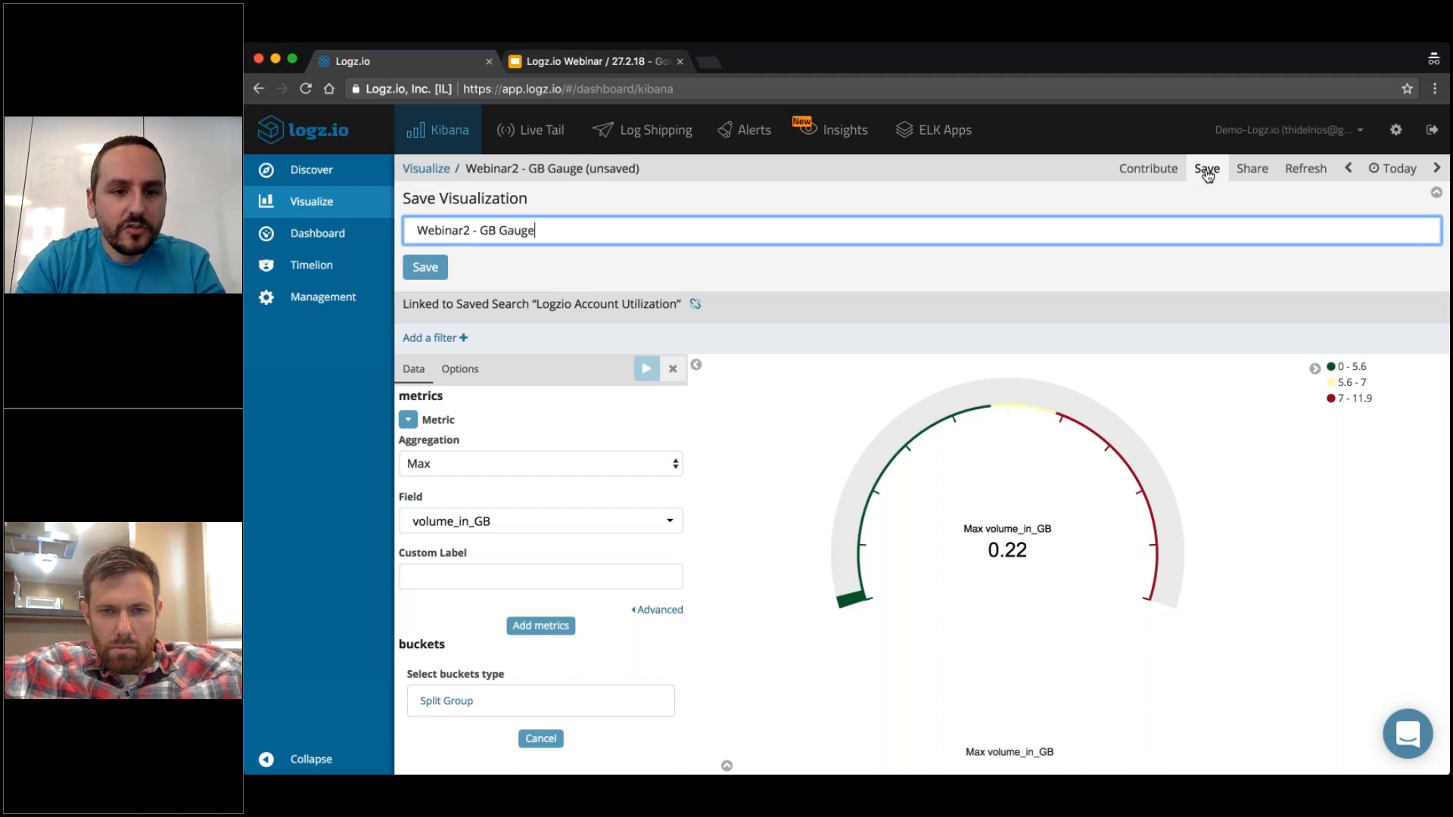
left_click(432, 272)
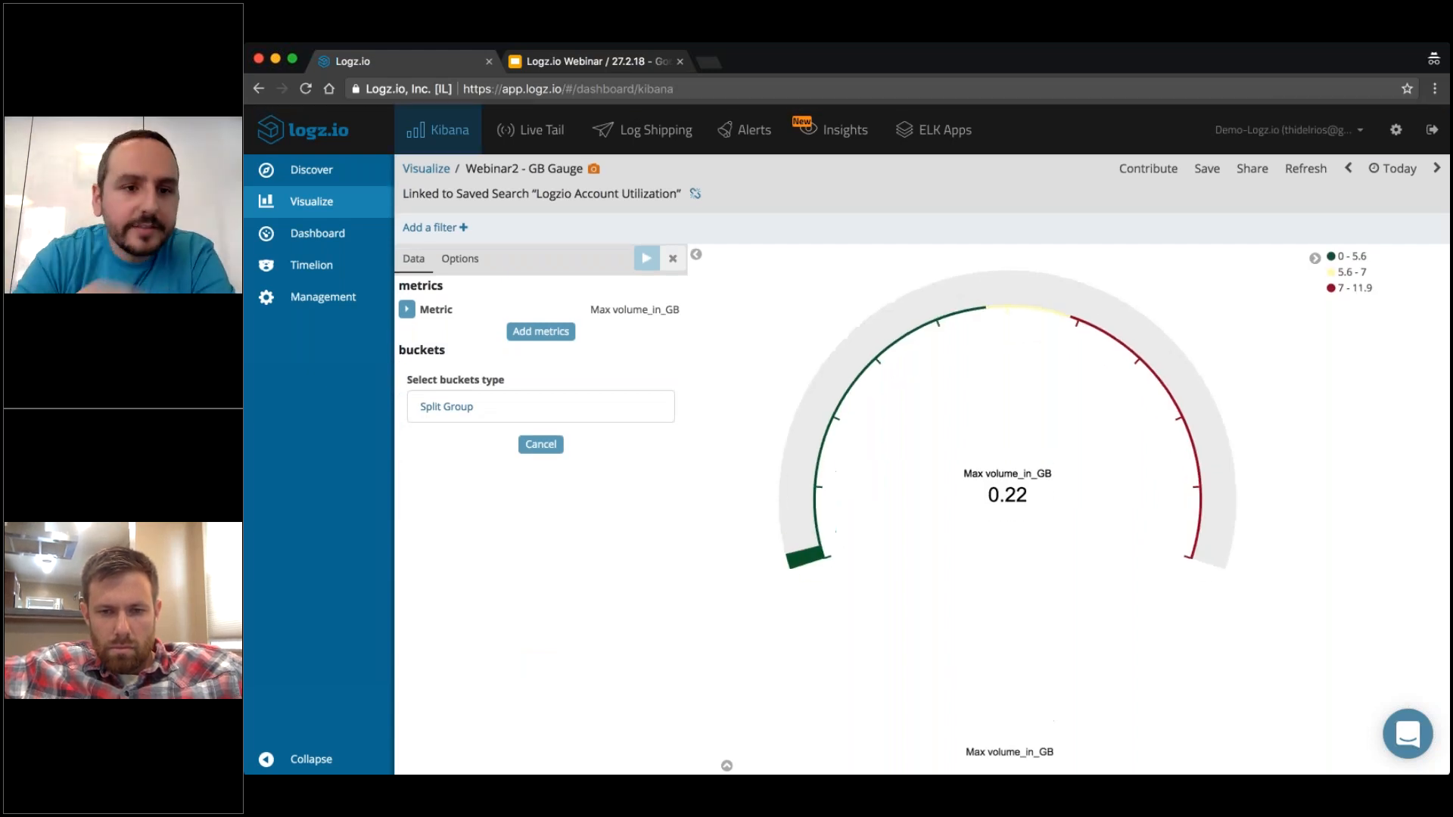
double_click(686, 393)
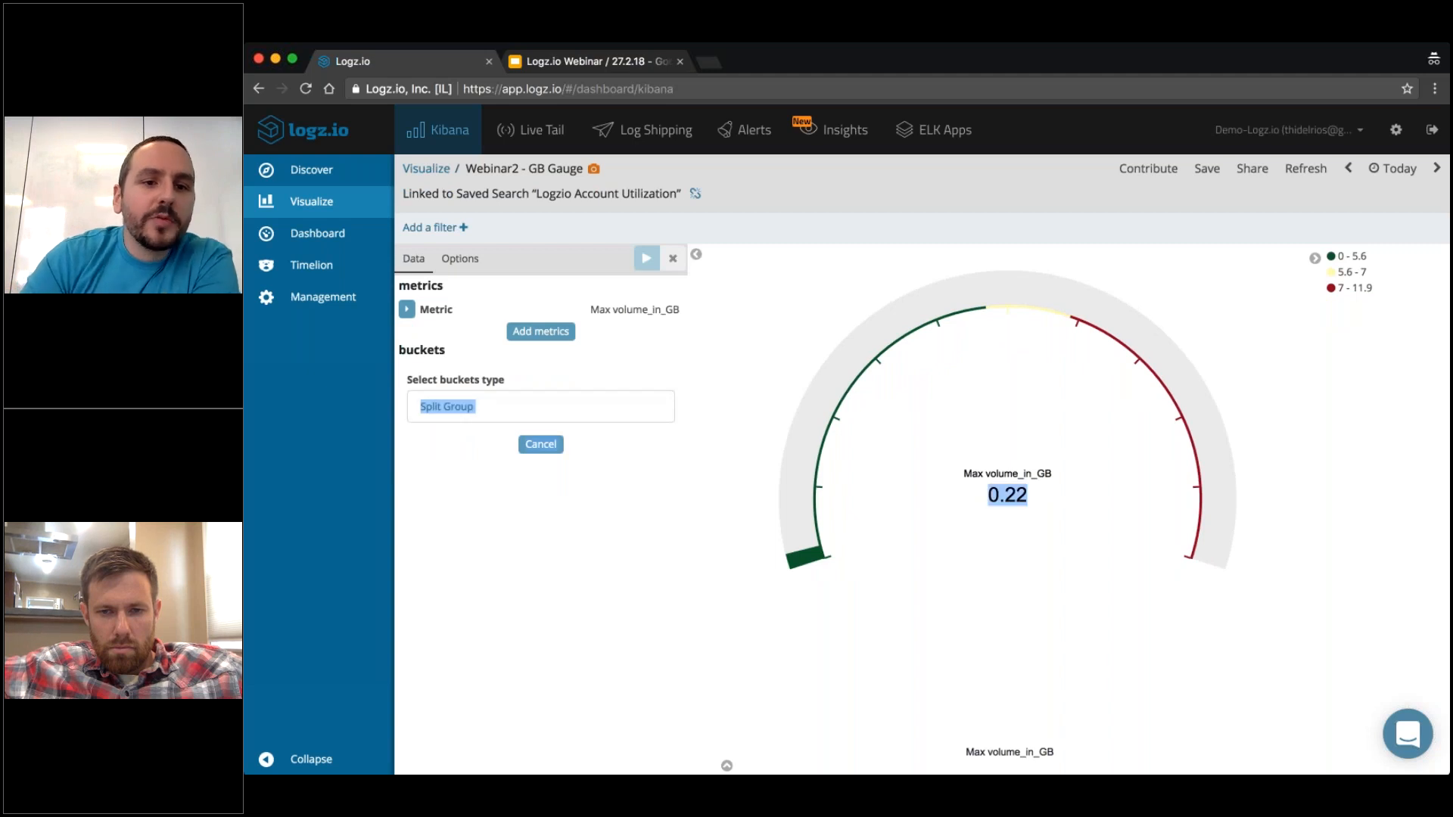
Return to the visualizations list and create a new Line chart from the [logzioCustomerIndex]YYMMDD index.
left_click(426, 169)
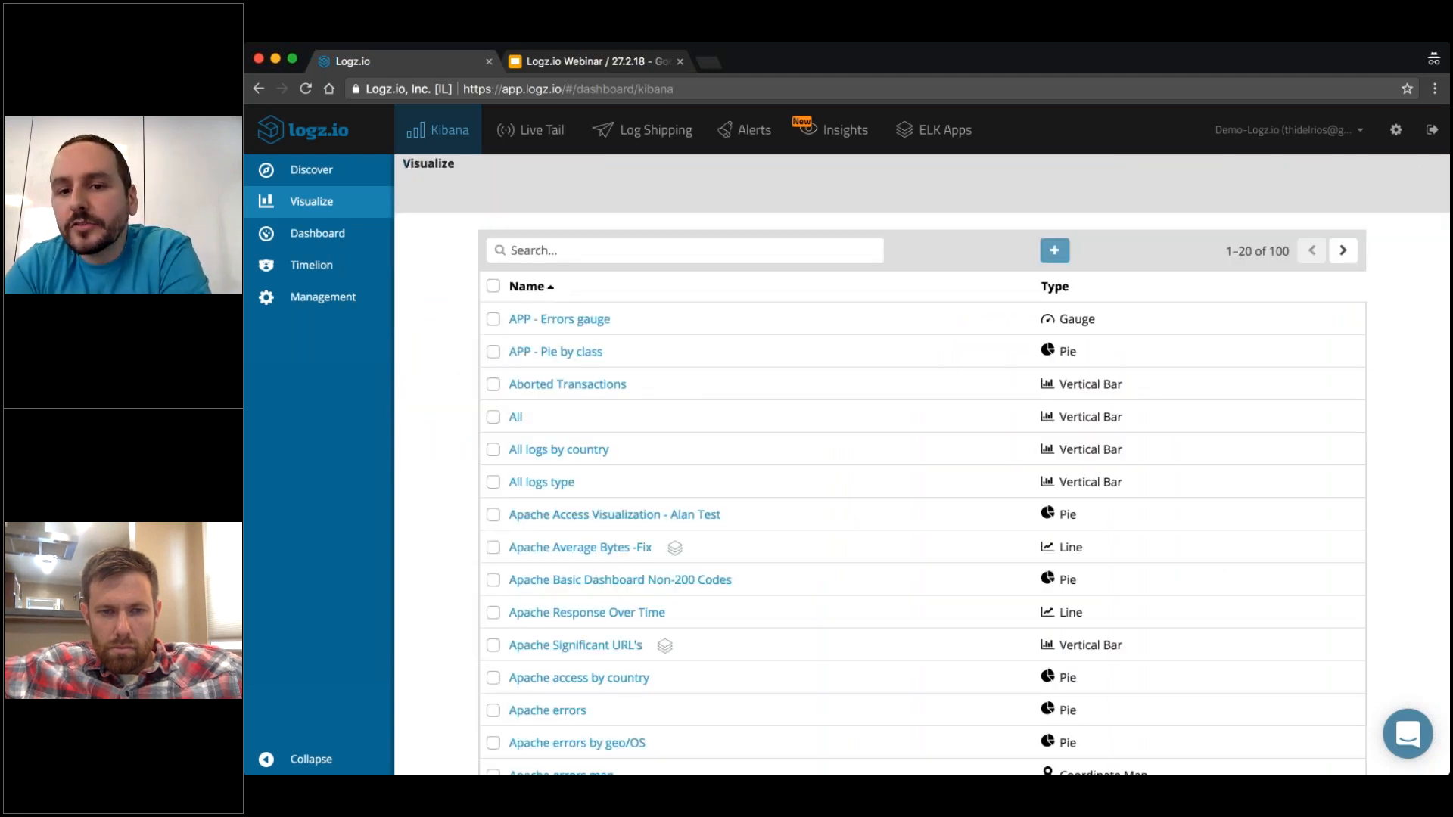
left_click(1054, 251)
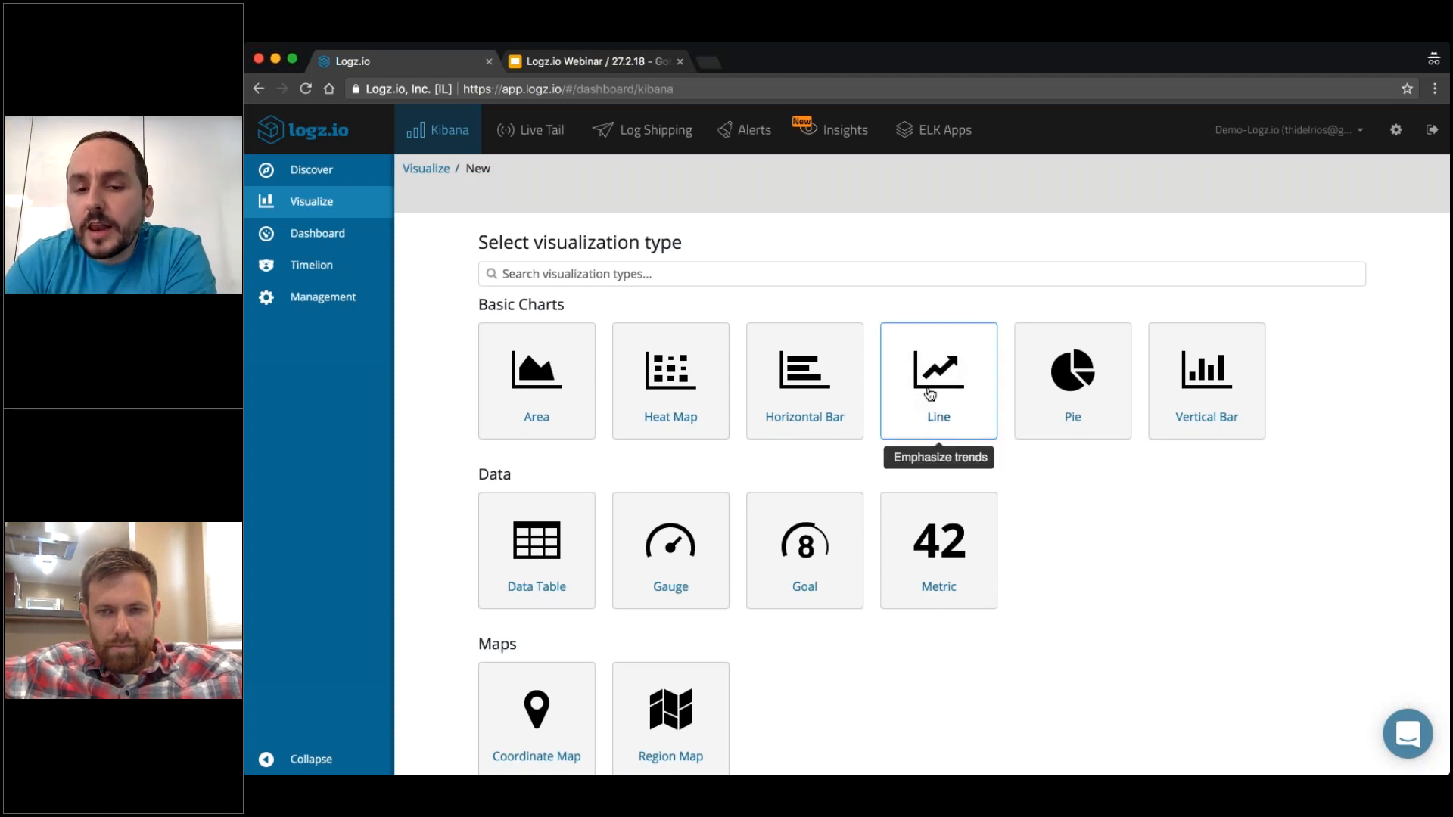
left_click(945, 370)
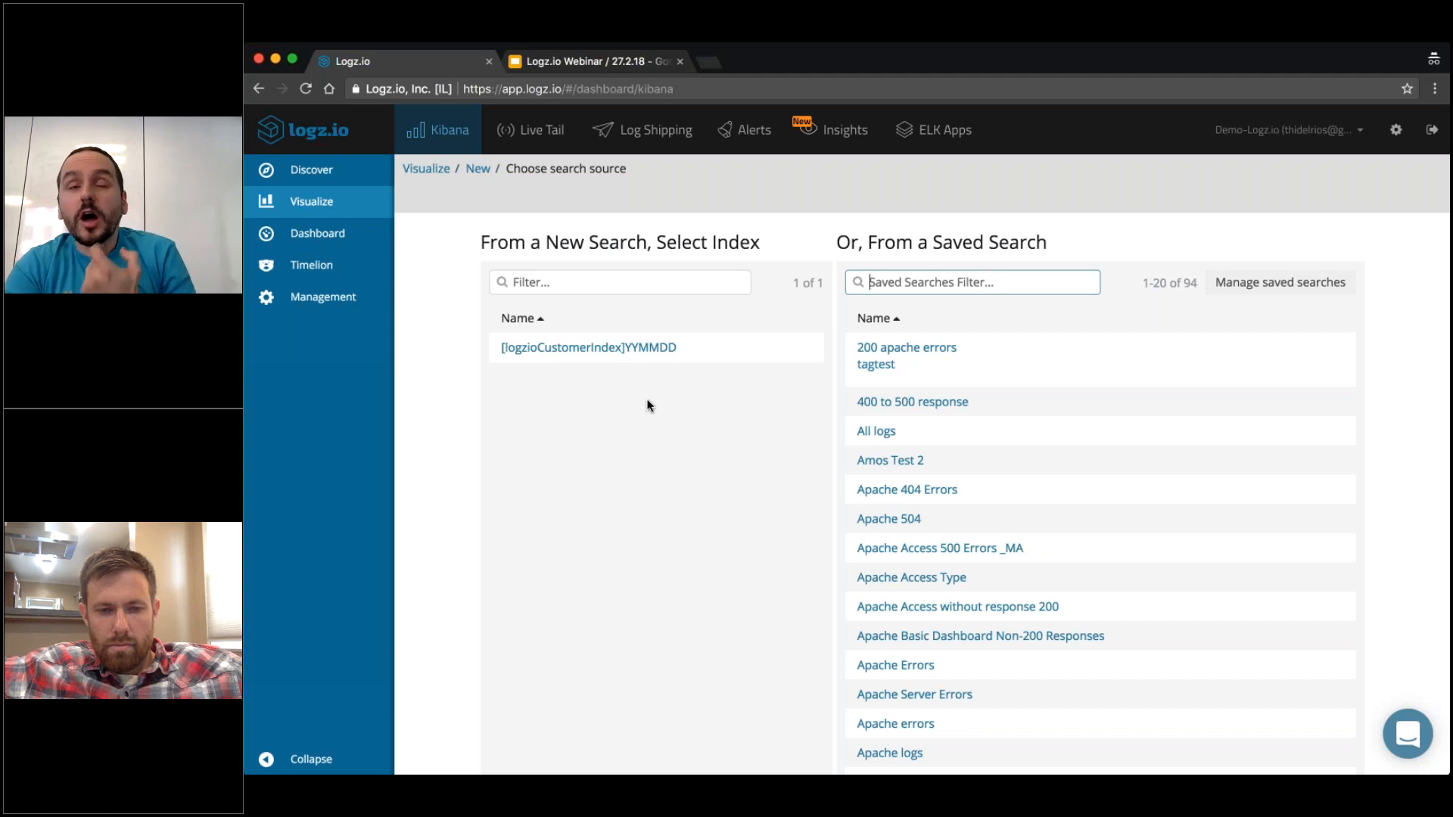
left_click(628, 350)
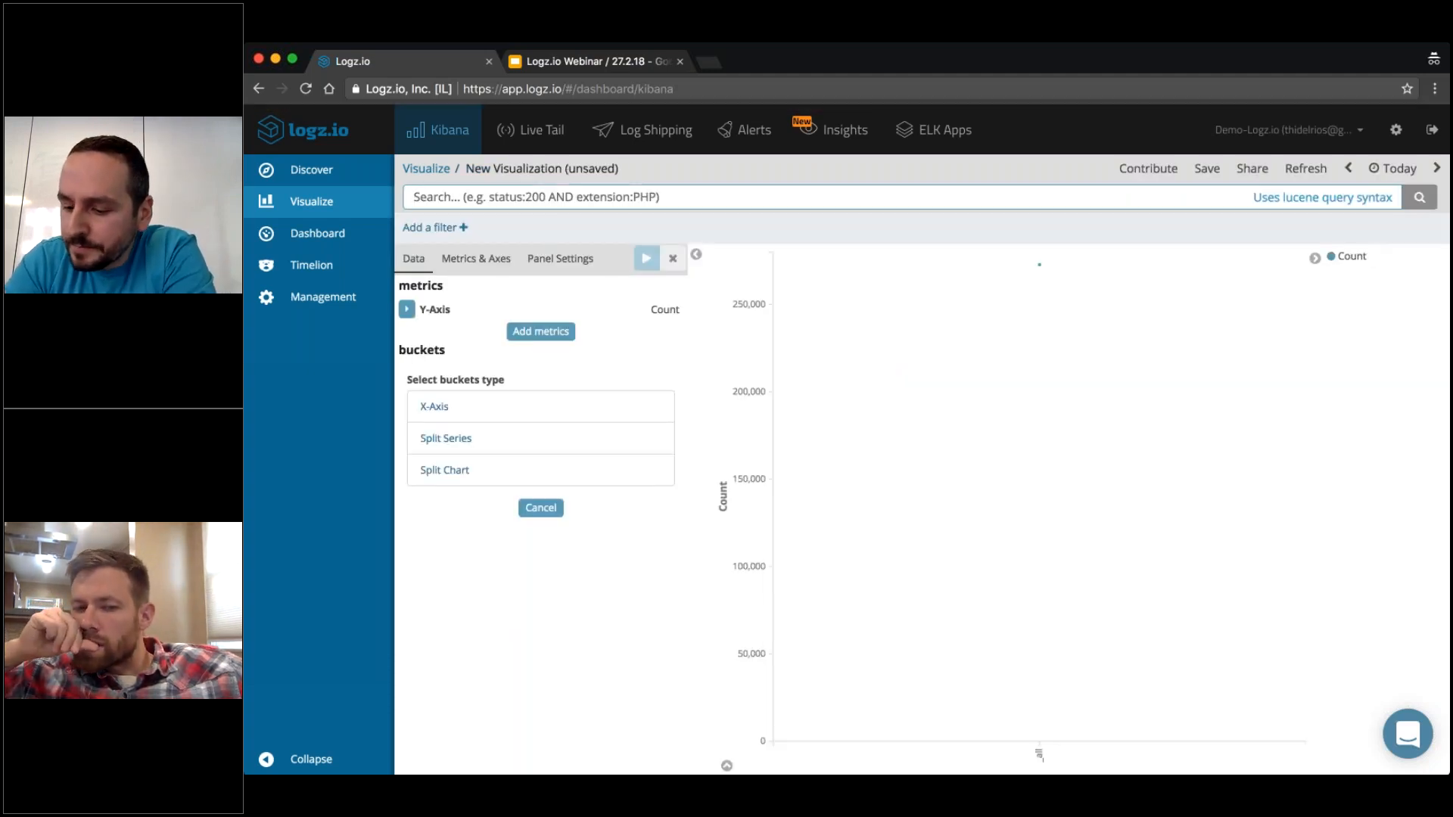
left_click(435, 407)
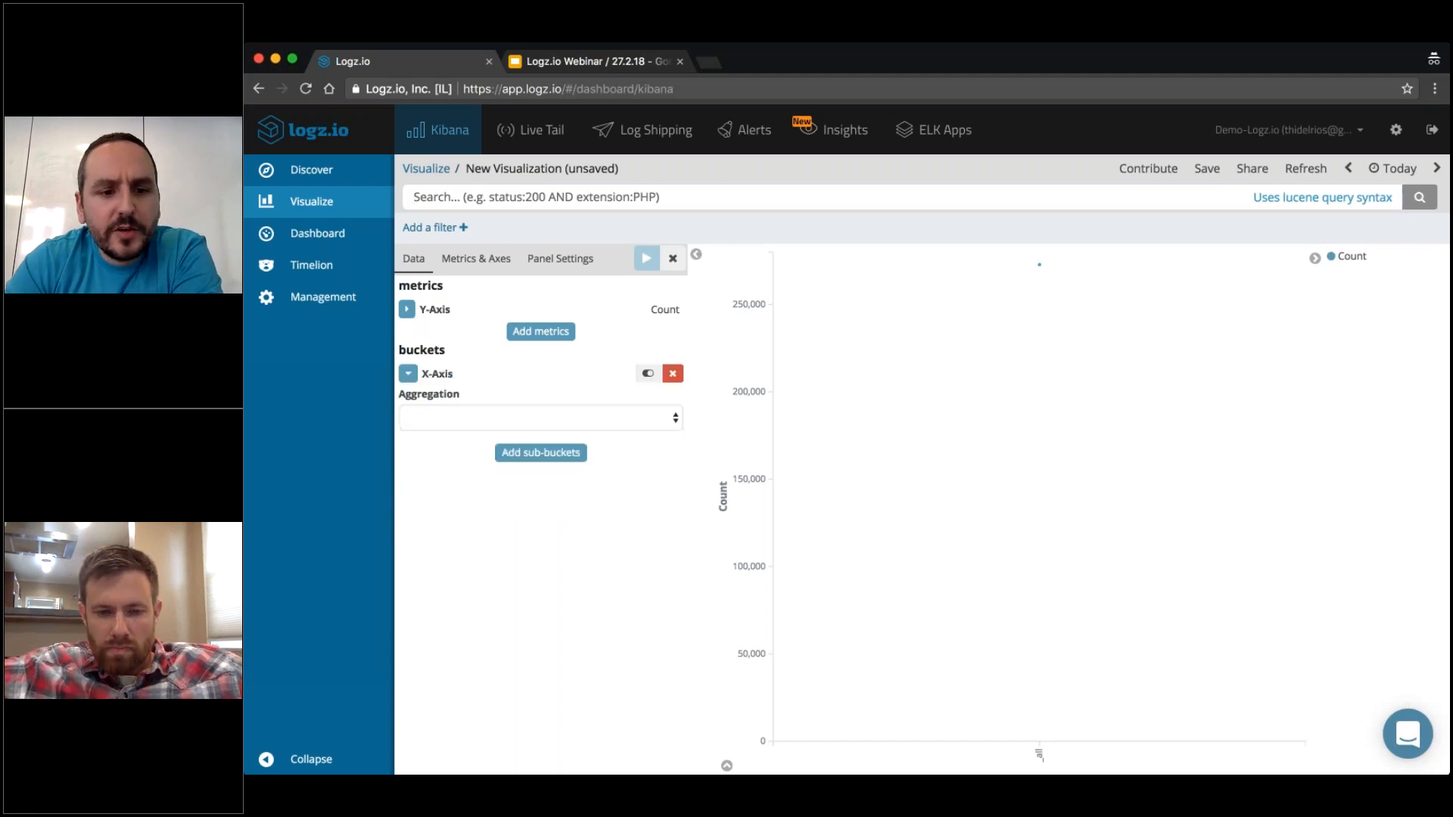
left_click(454, 407)
left_click(459, 441)
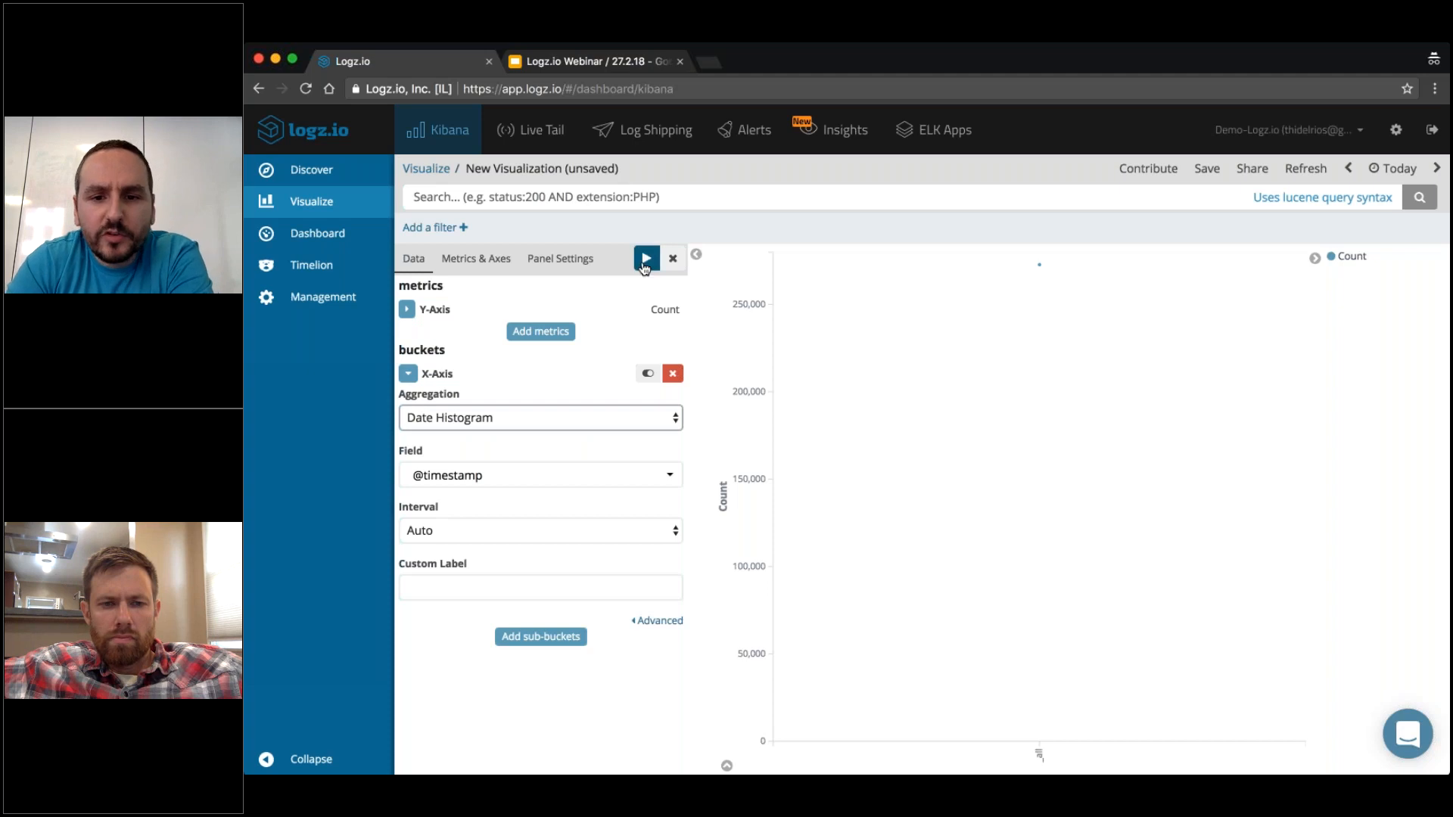
left_click(647, 260)
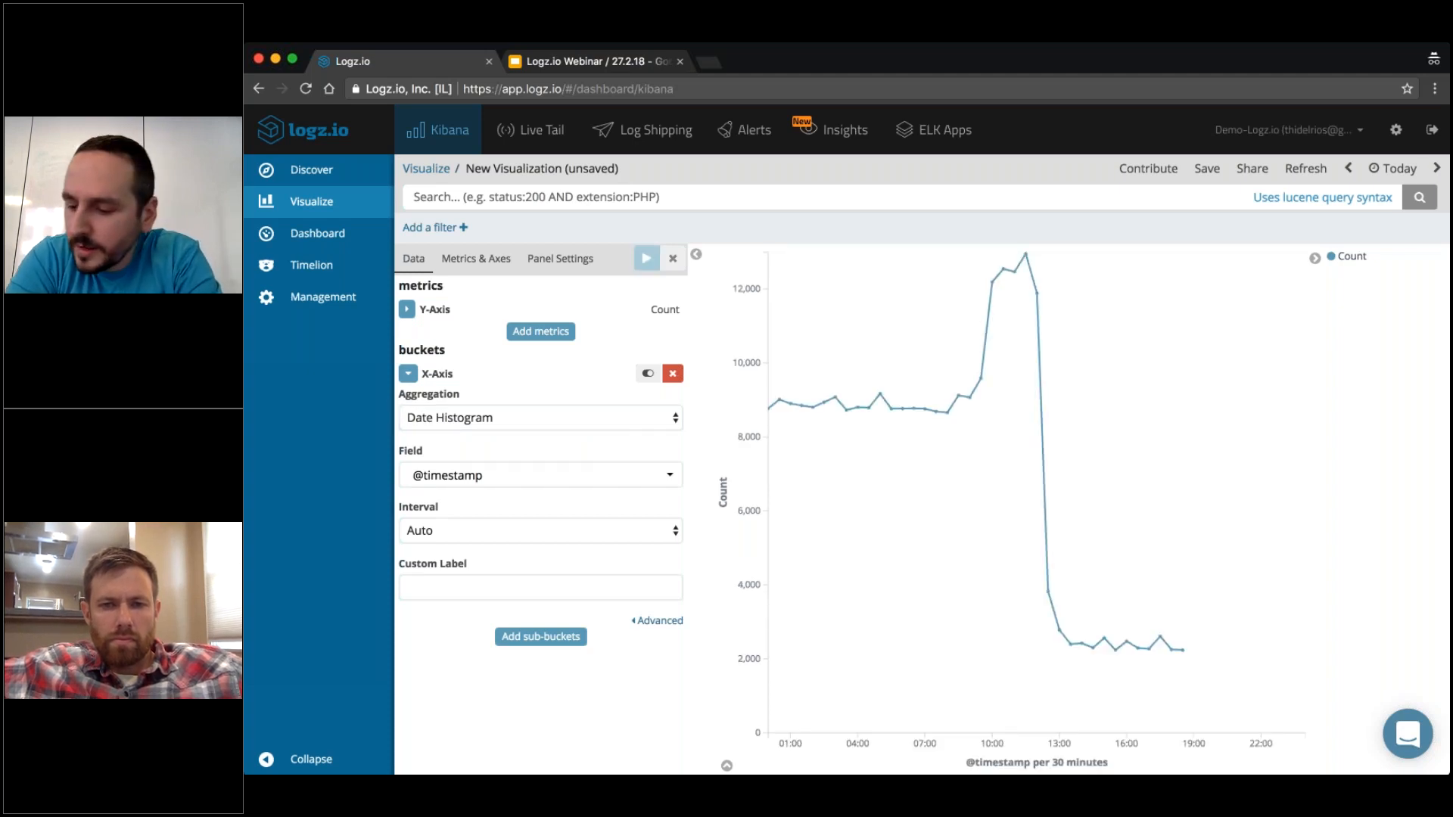
Add a Split Series sub-bucket using the Terms aggregation on the type field and apply it.
left_click(541, 637)
left_click(445, 674)
left_click(470, 691)
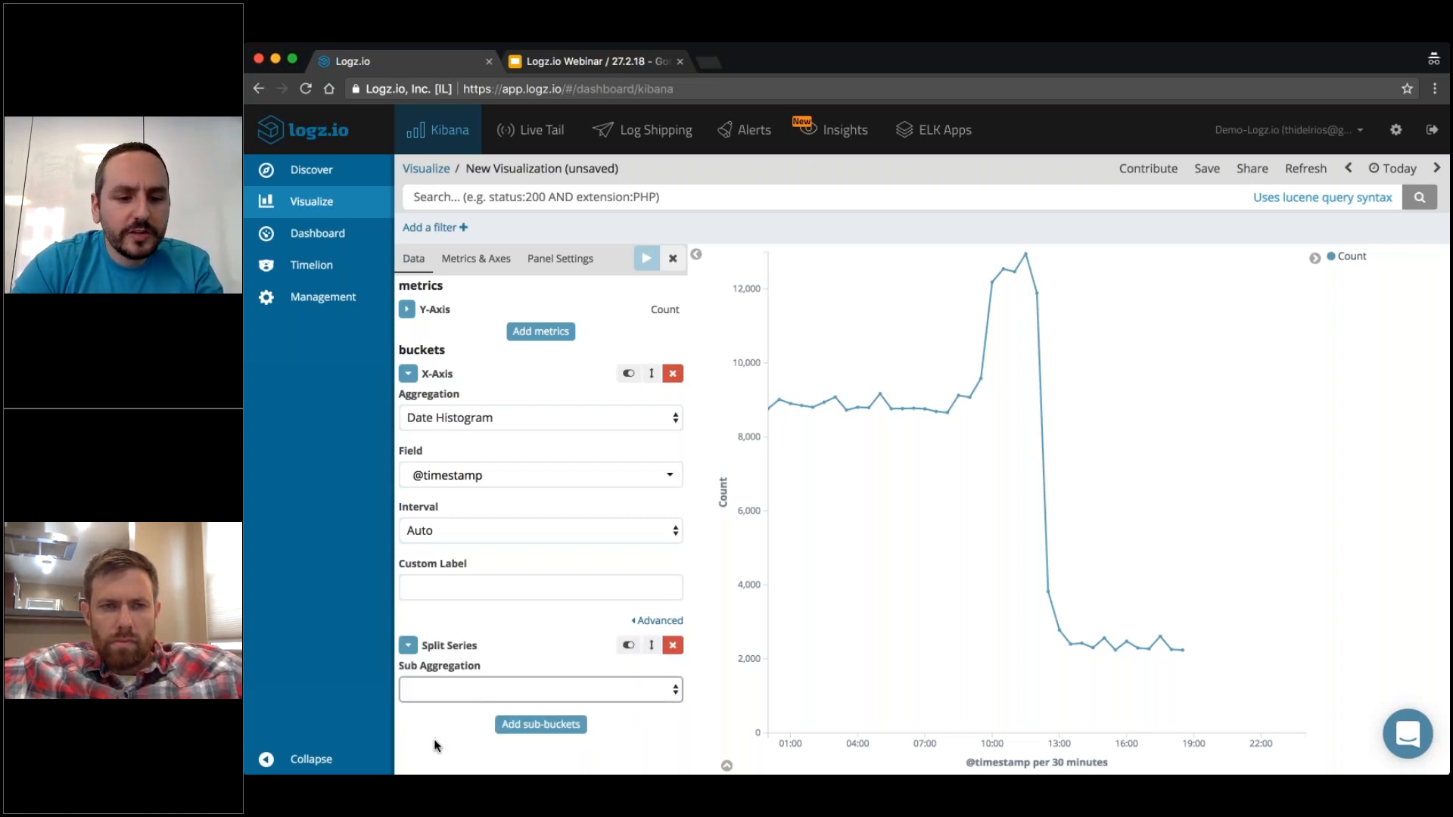
left_click(462, 715)
left_click(469, 742)
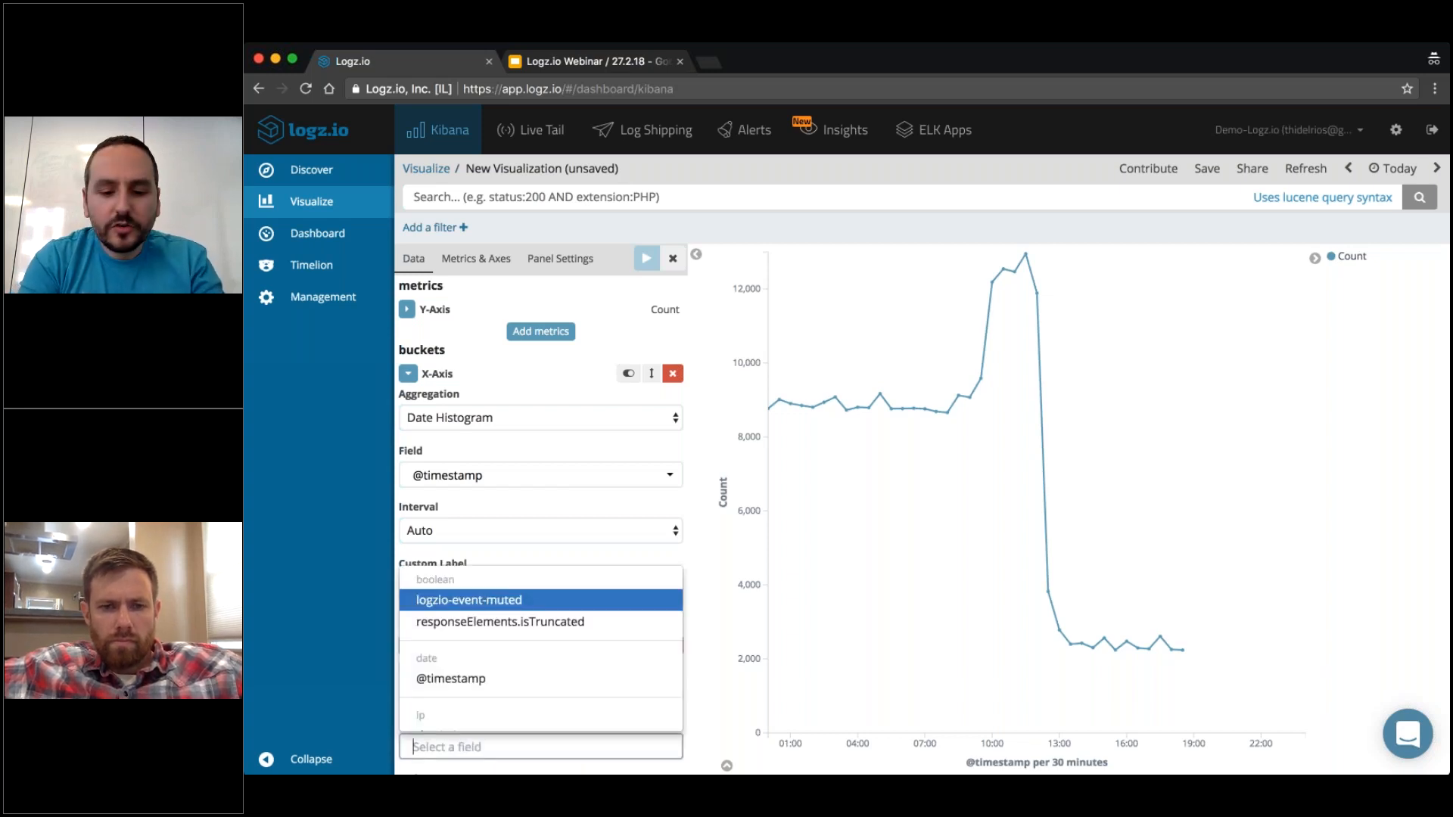
type("type")
left_click(463, 602)
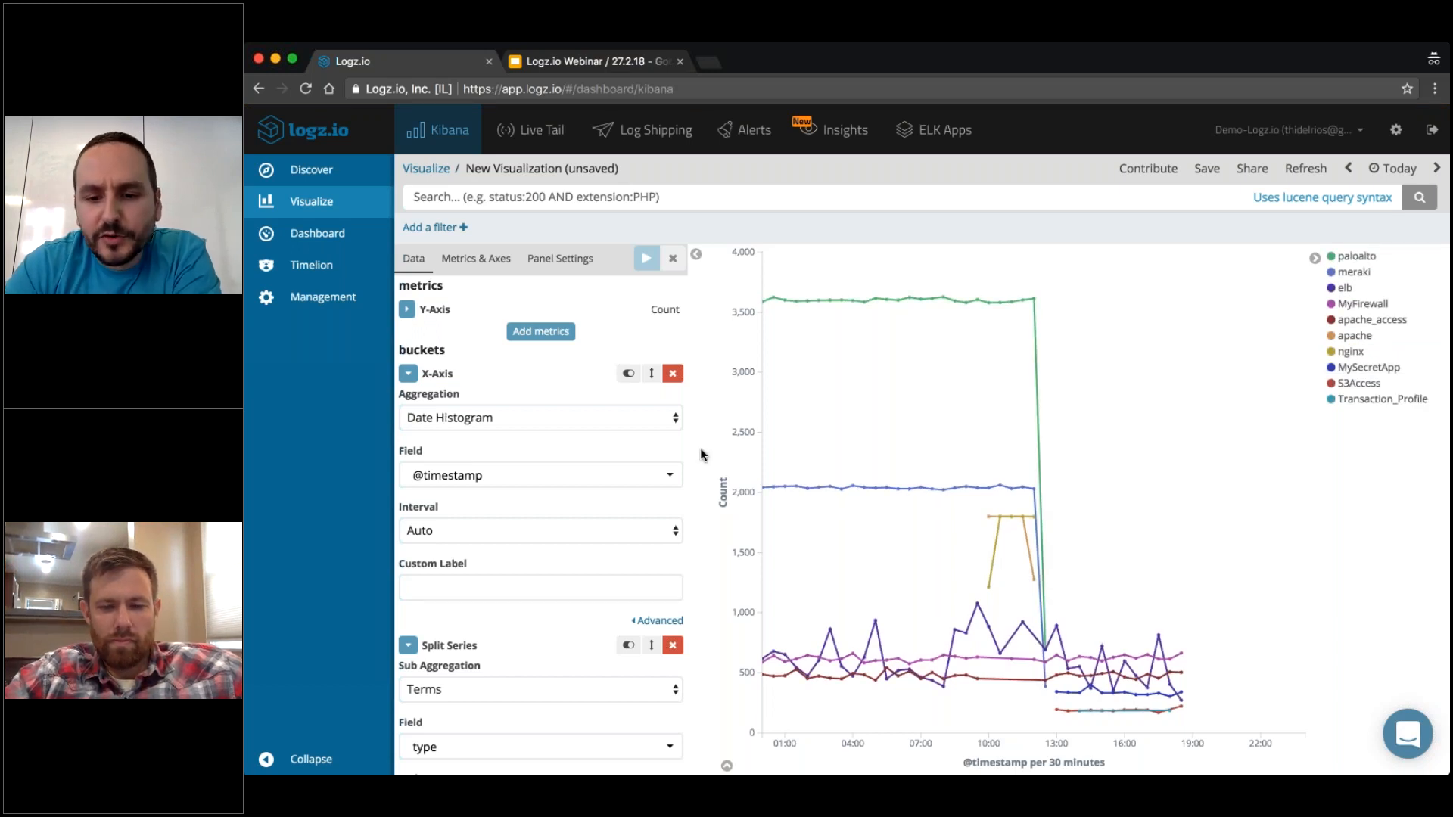
Set the size of the split series' type terms to 20 and apply the change.
scroll(701, 449, "down", 1)
scroll(587, 463, "down", 3)
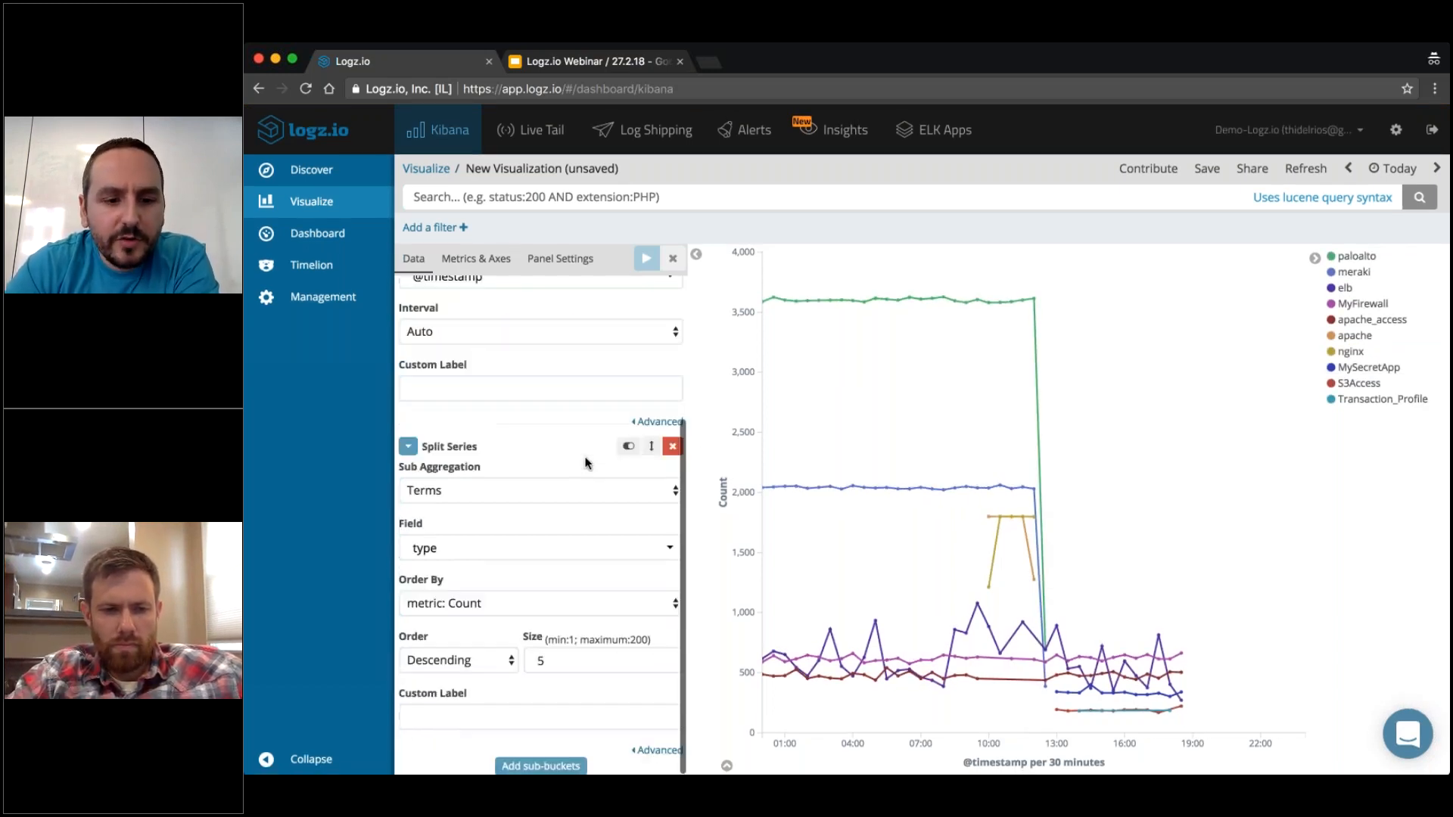
left_click_drag(558, 663, 487, 665)
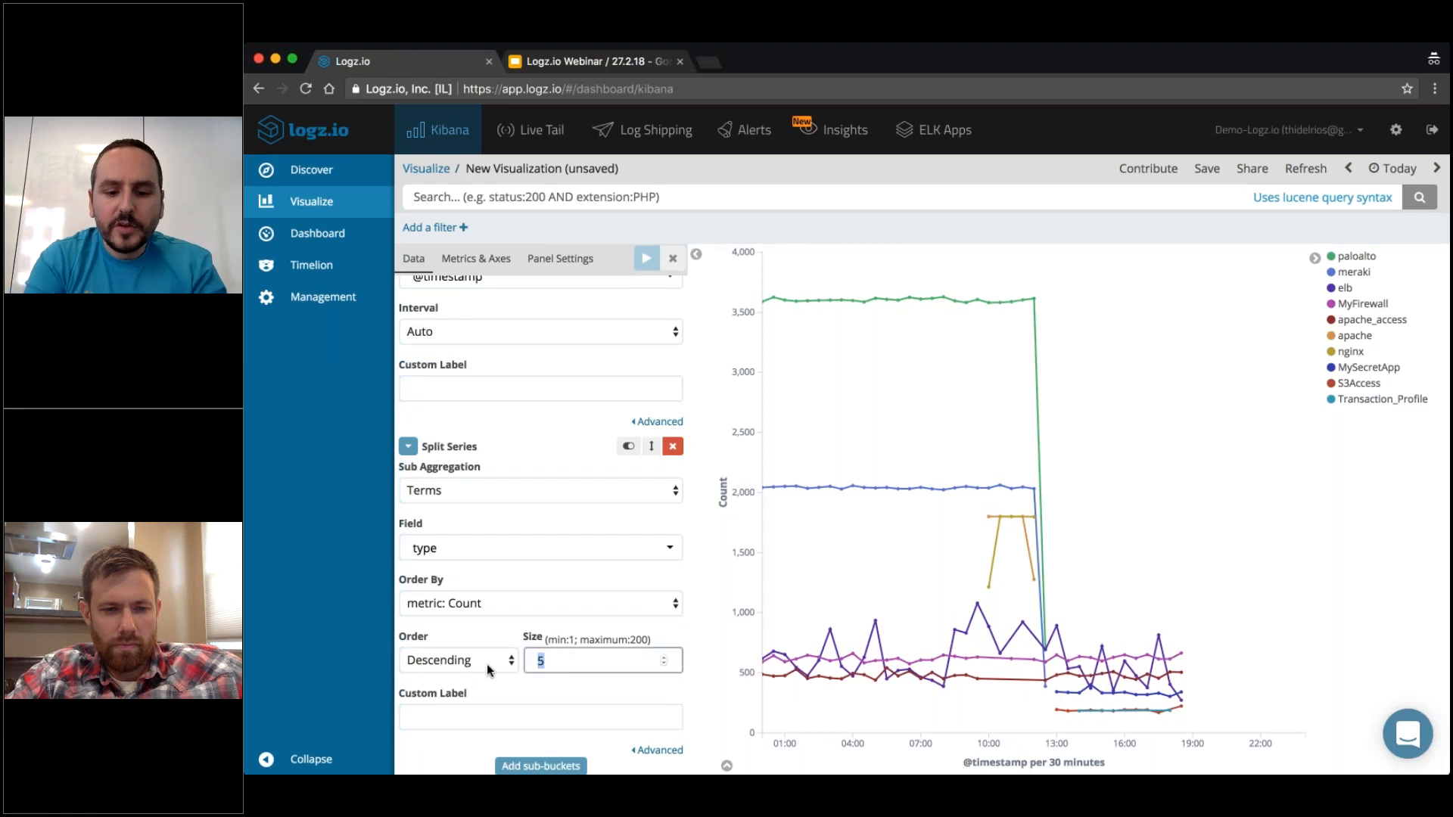
type("20")
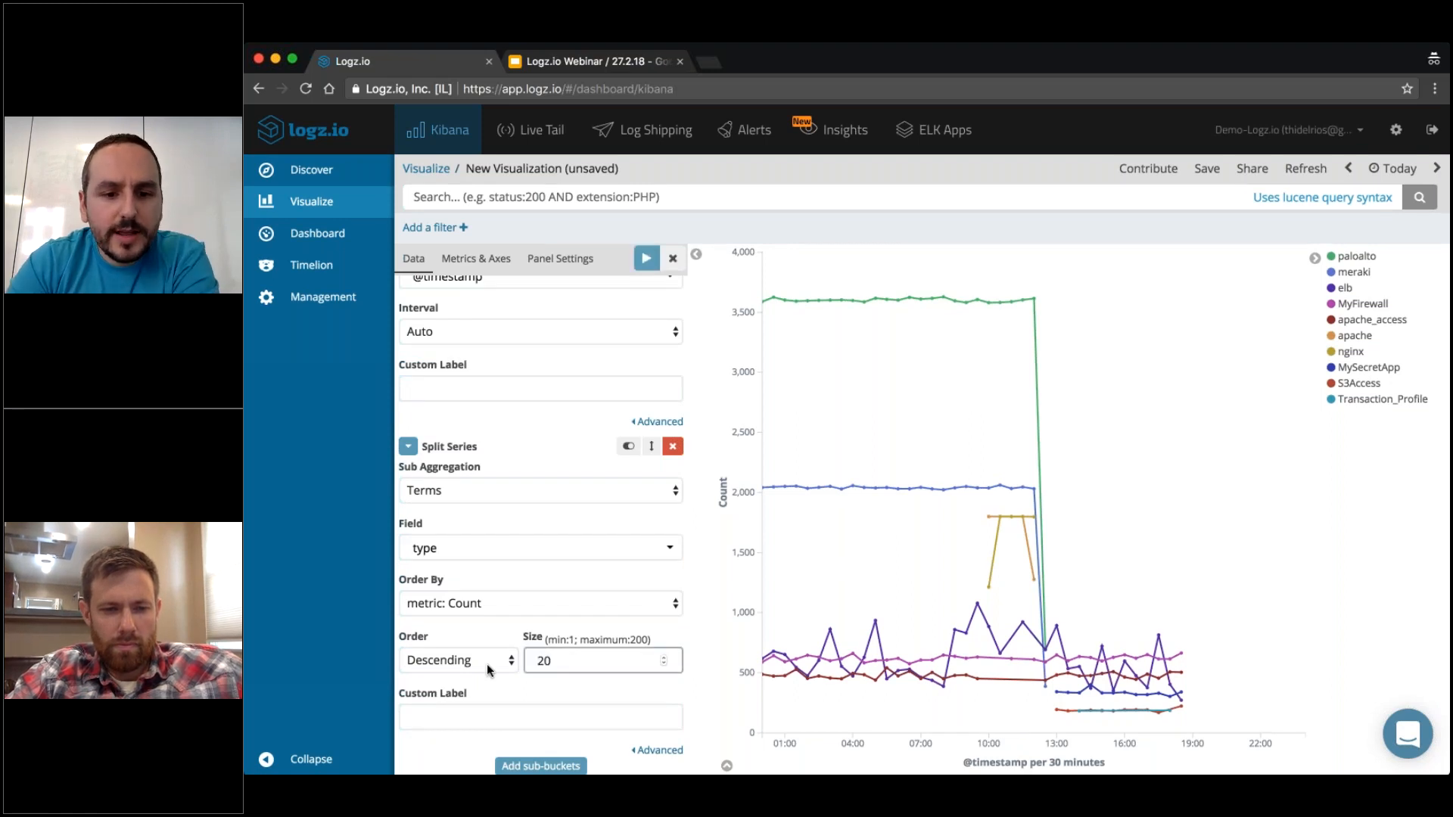
key("Return")
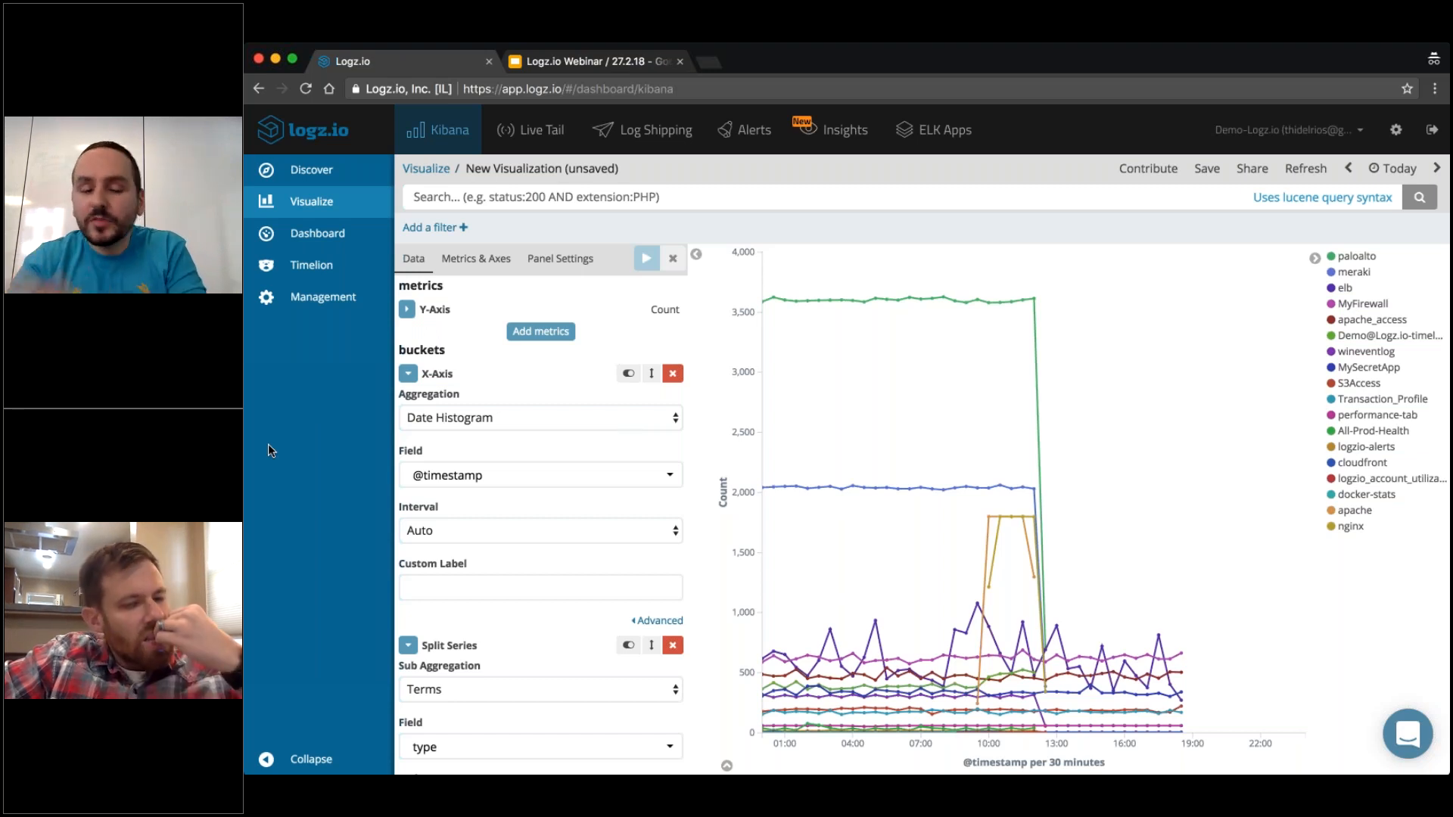
Change the Y-Axis metric to the Sum aggregation of the LogSize field and apply it.
left_click(405, 312)
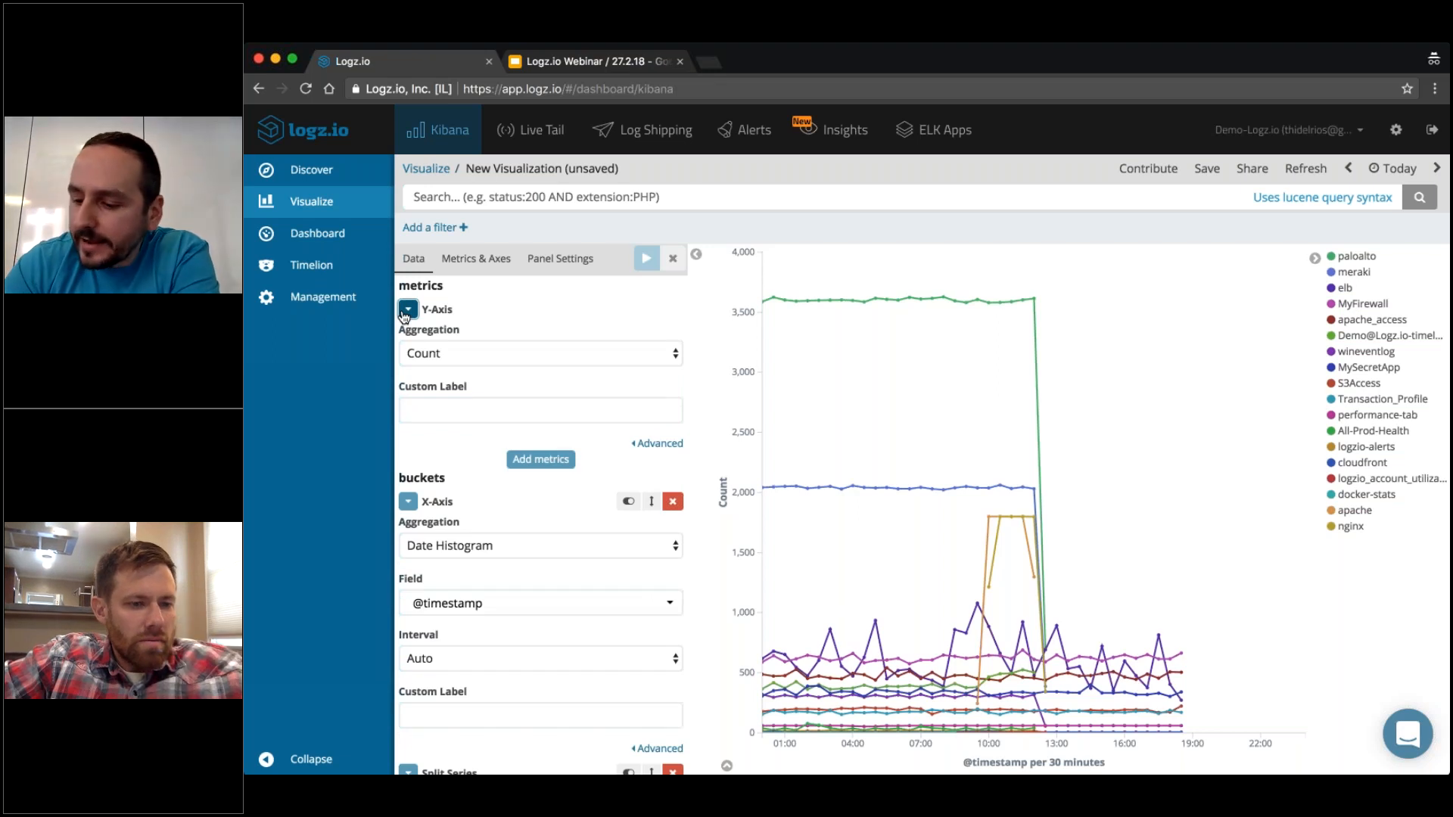
left_click(462, 389)
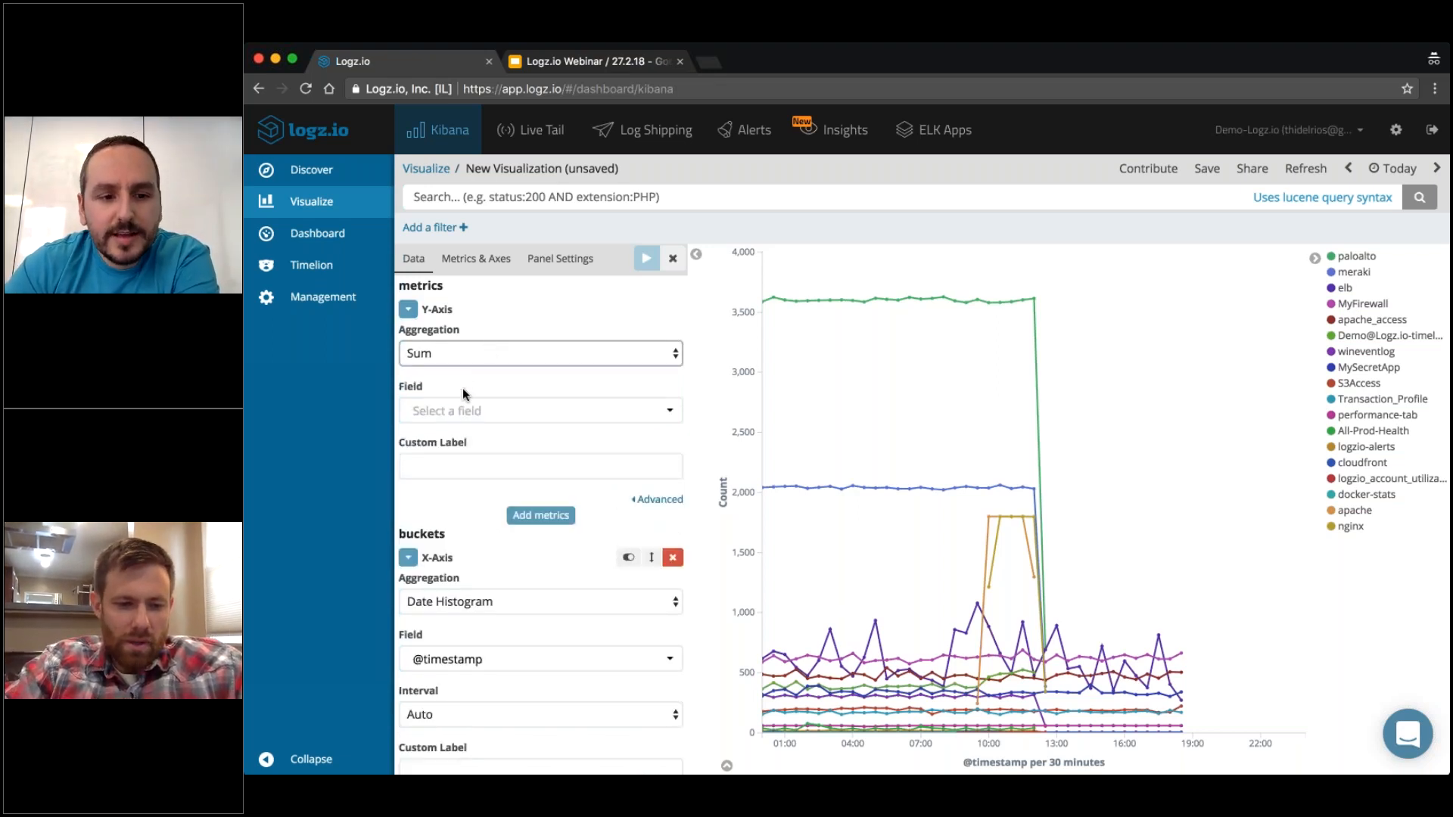
left_click(460, 414)
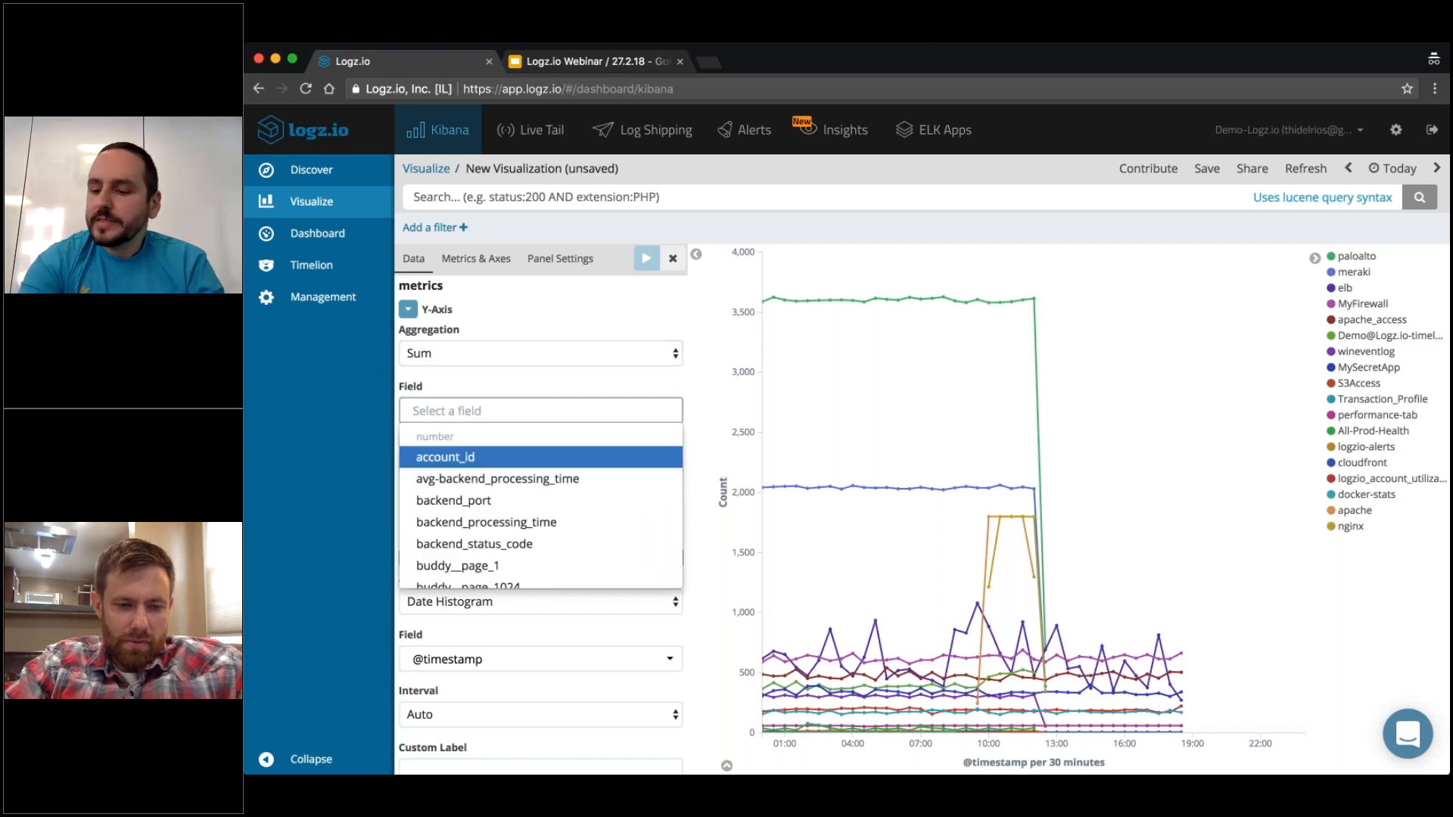
type("logs")
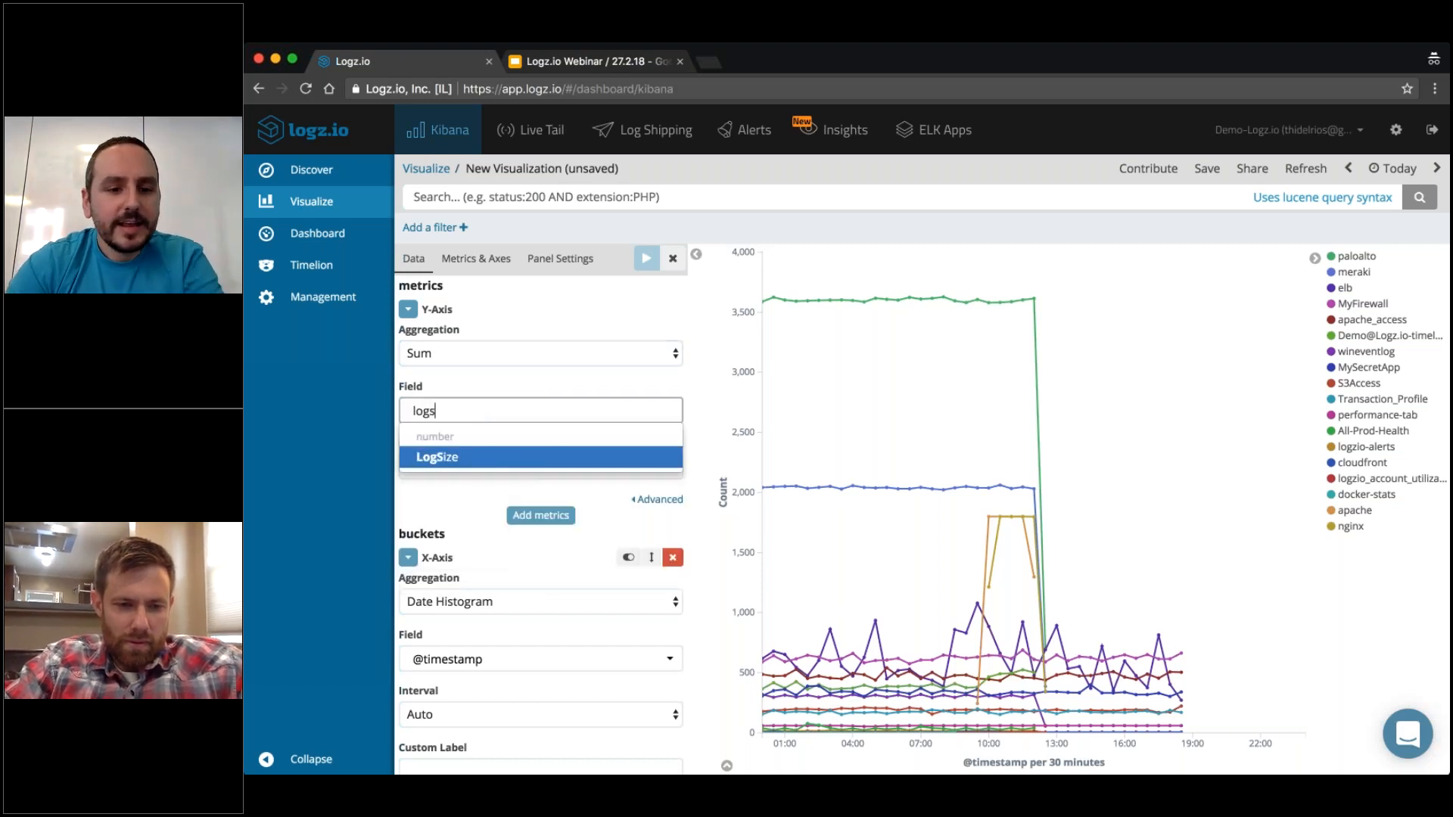
key("Return")
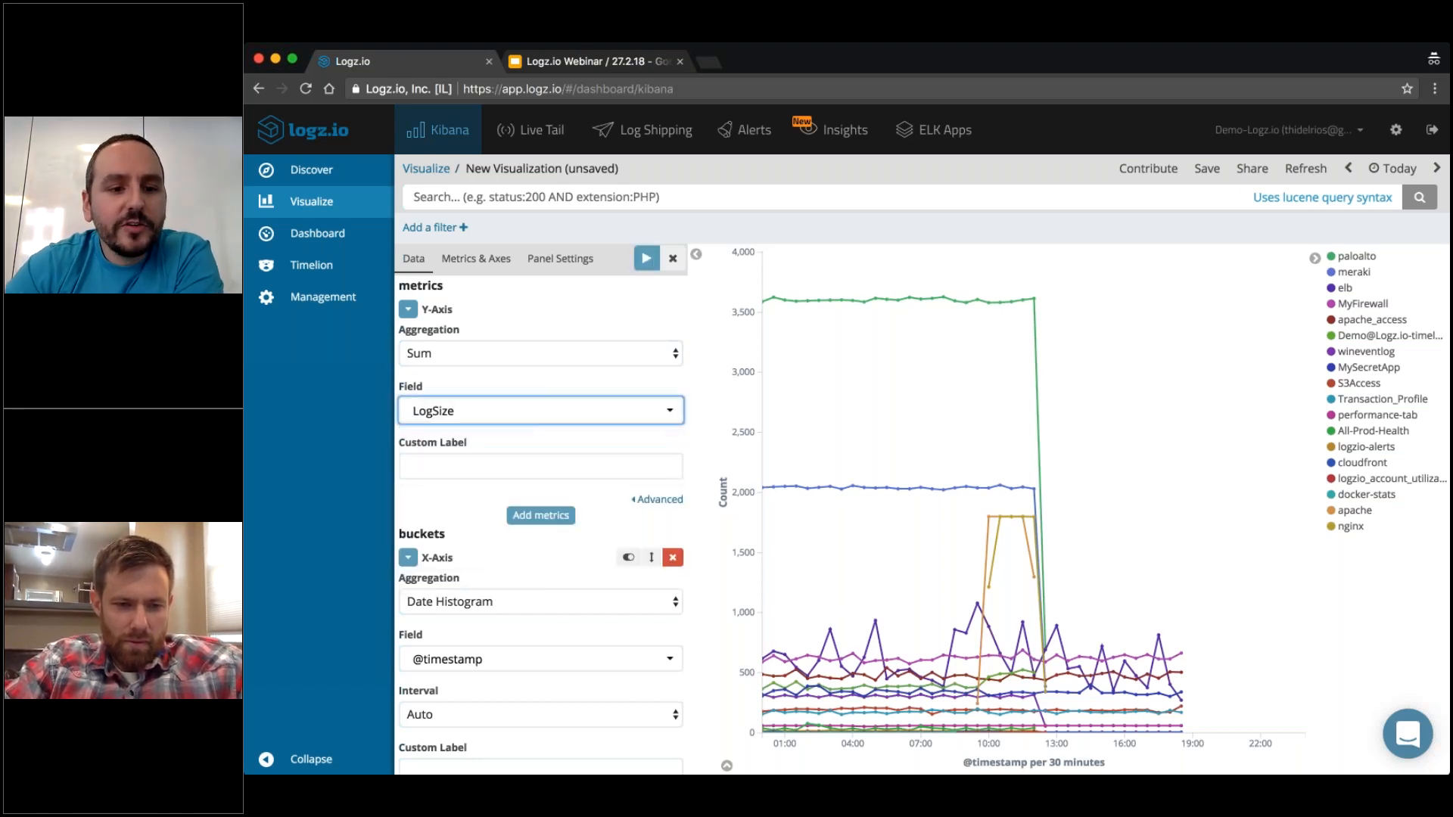
left_click(647, 261)
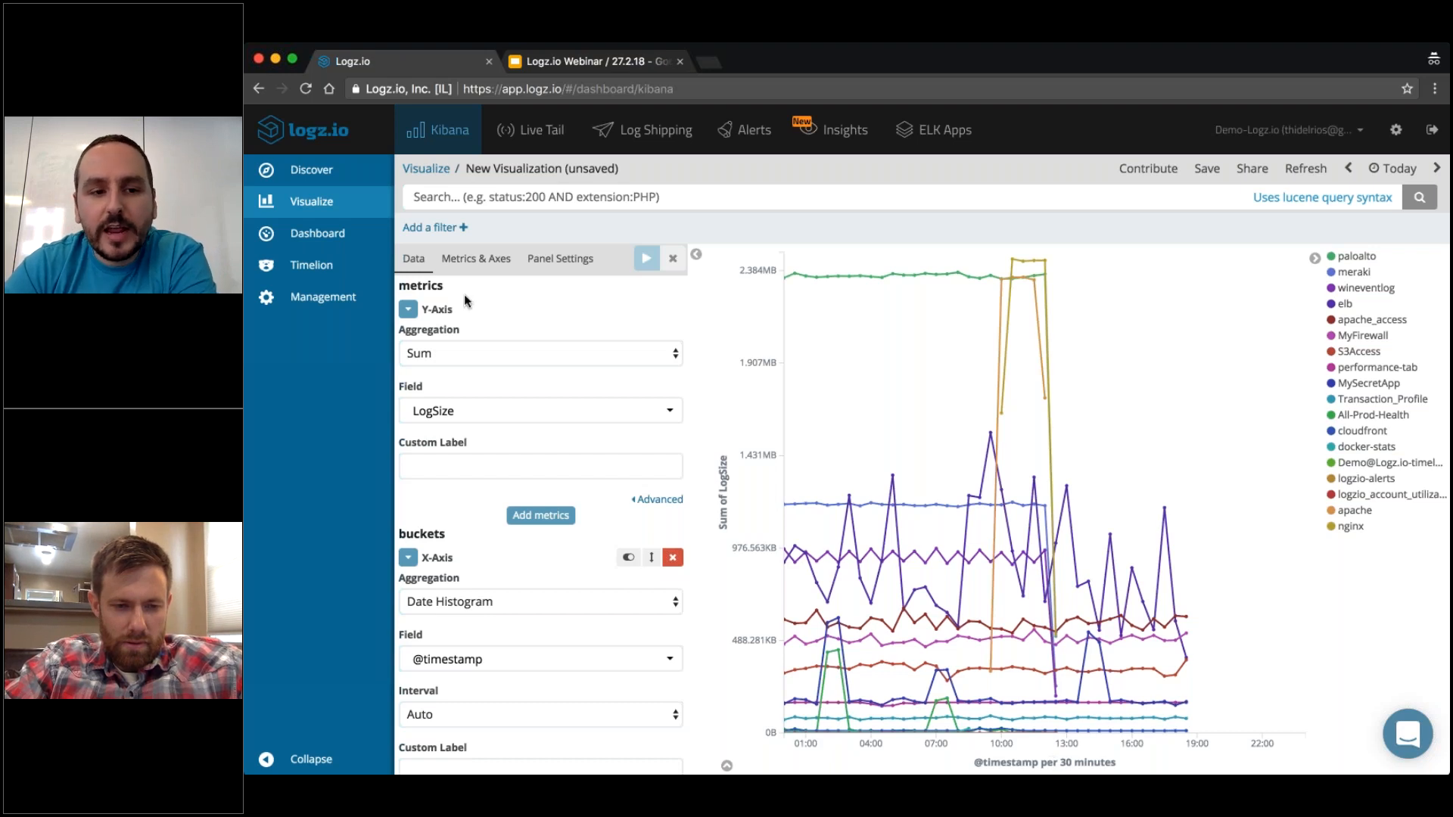
Change the Y-Axis metric to a Cumulative Sum of a custom metric that sums the LogSize field.
left_click(447, 355)
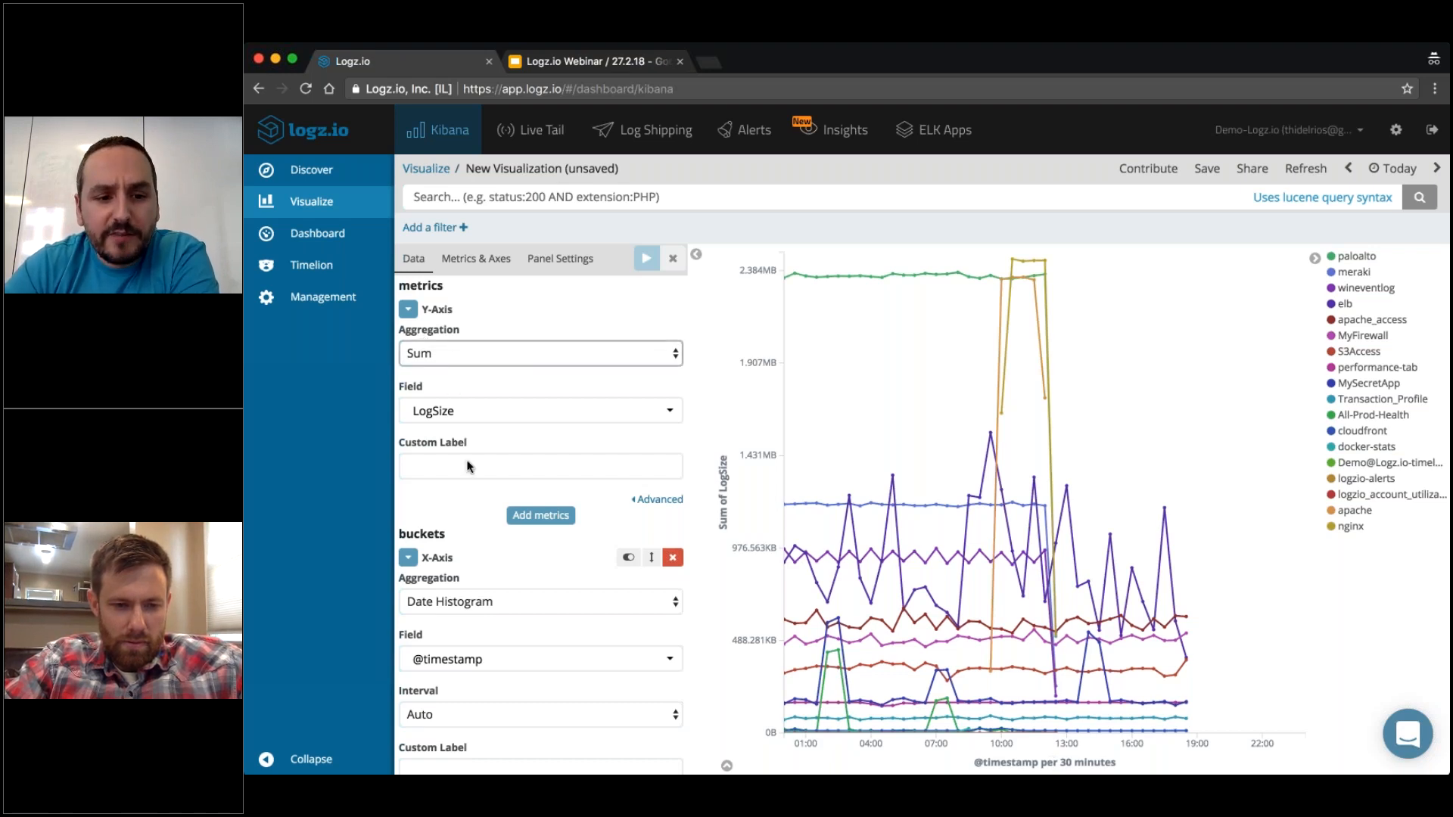
left_click(468, 536)
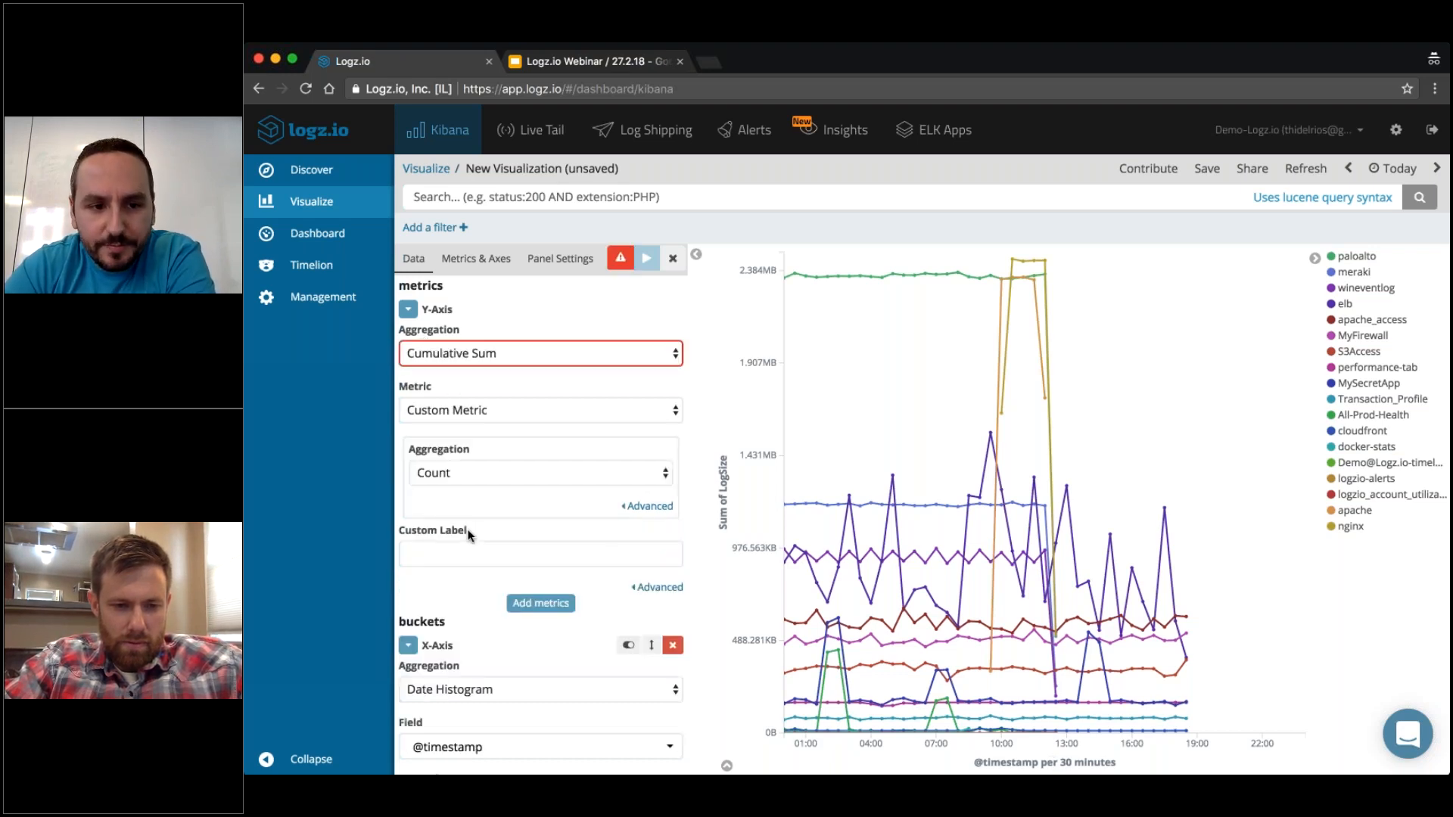
left_click(461, 473)
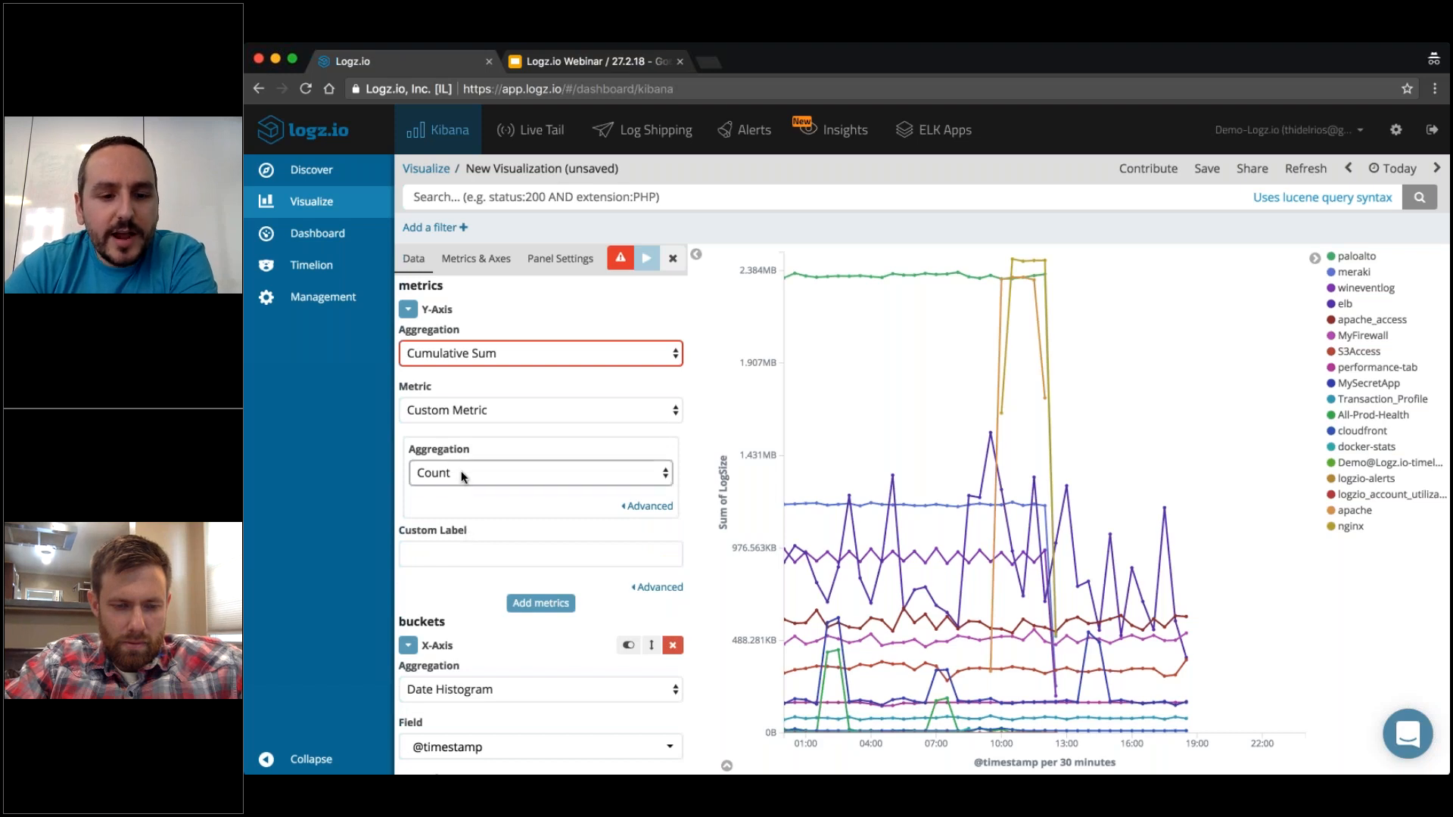
left_click(452, 511)
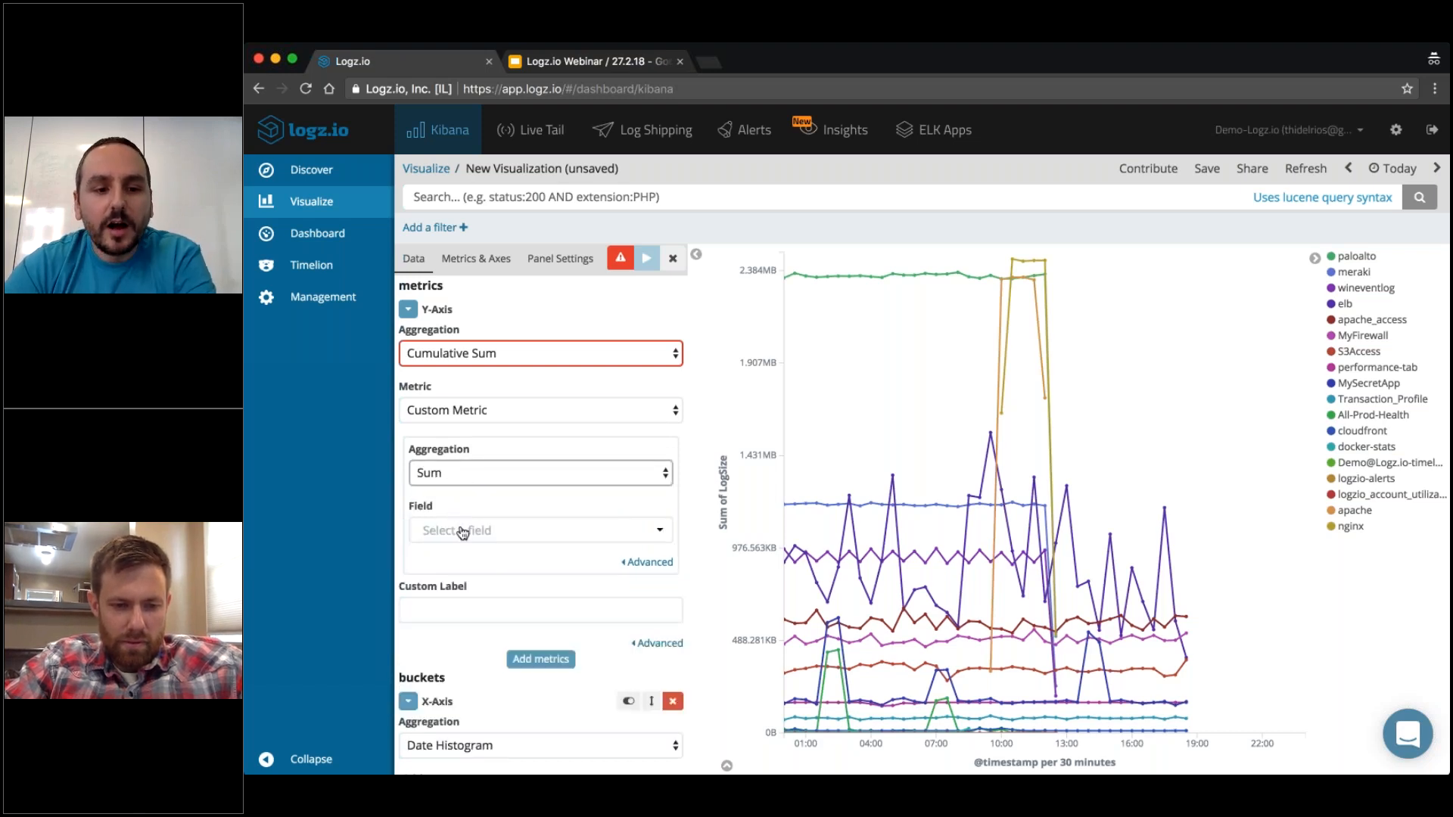
left_click(463, 530)
type("logs")
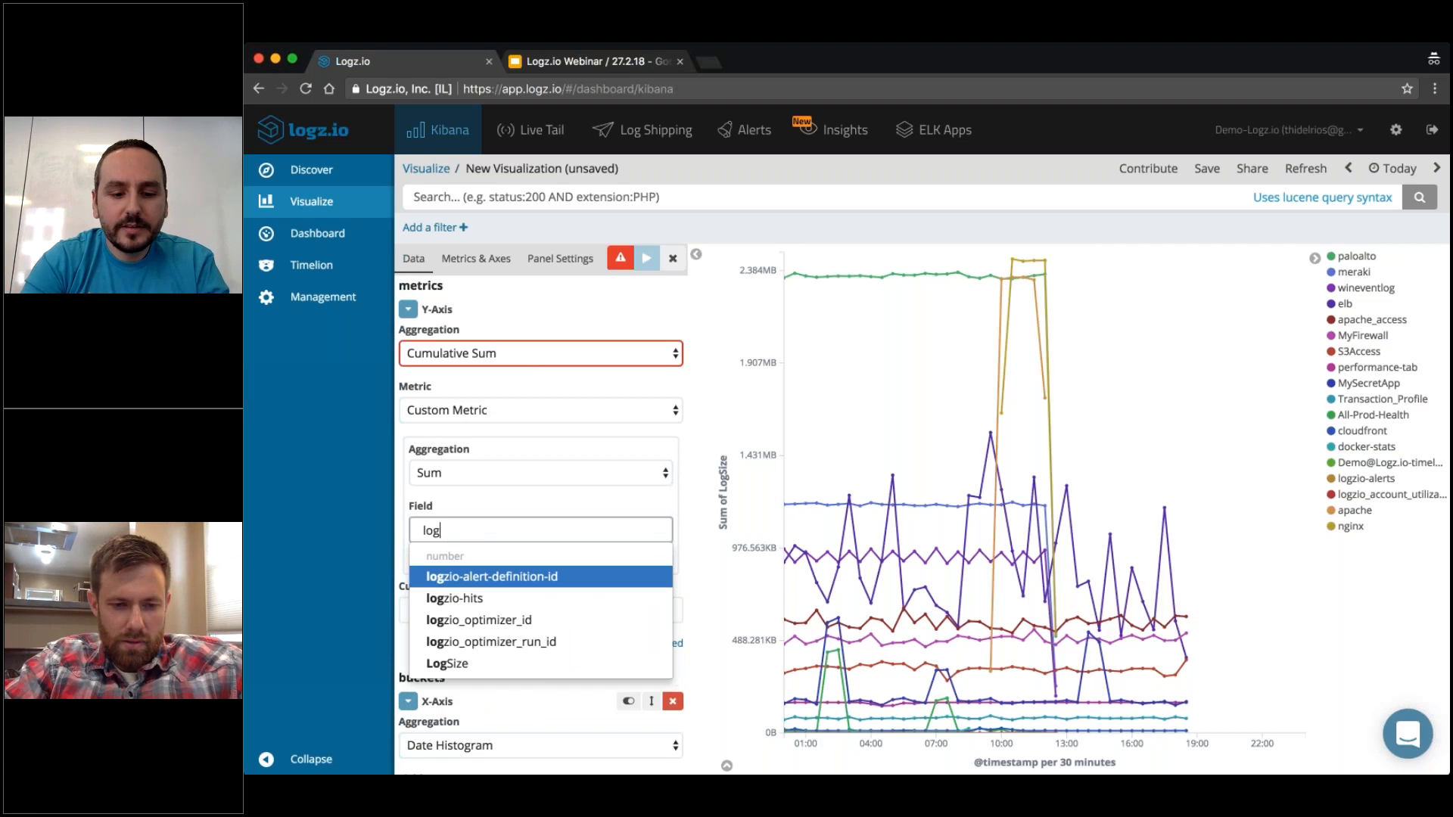
key("Return")
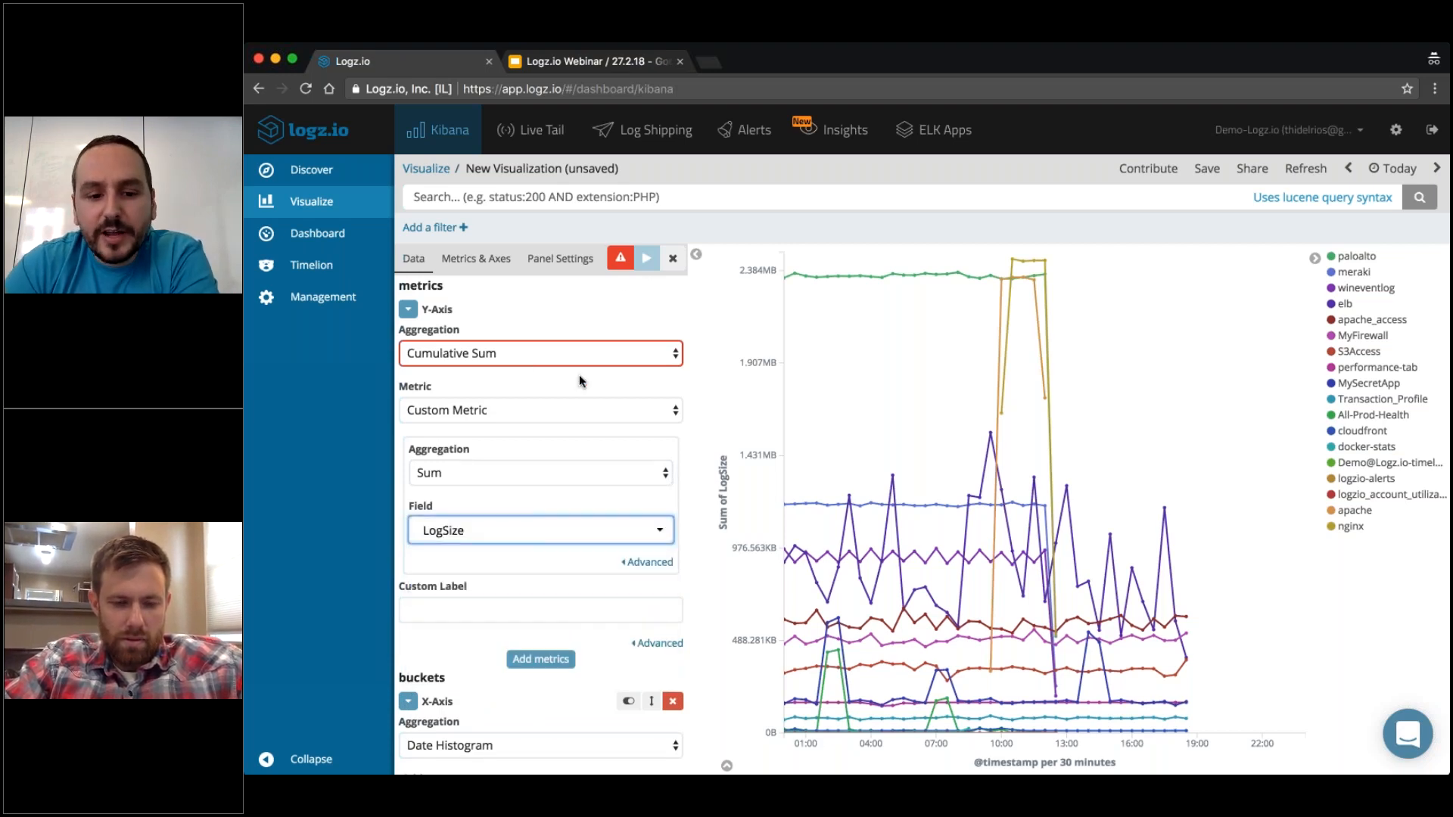
Reorder the buckets so Split Series comes before the X-Axis date histogram, and apply the changes to the chart.
scroll(579, 375, "down", 1)
scroll(578, 551, "down", 6)
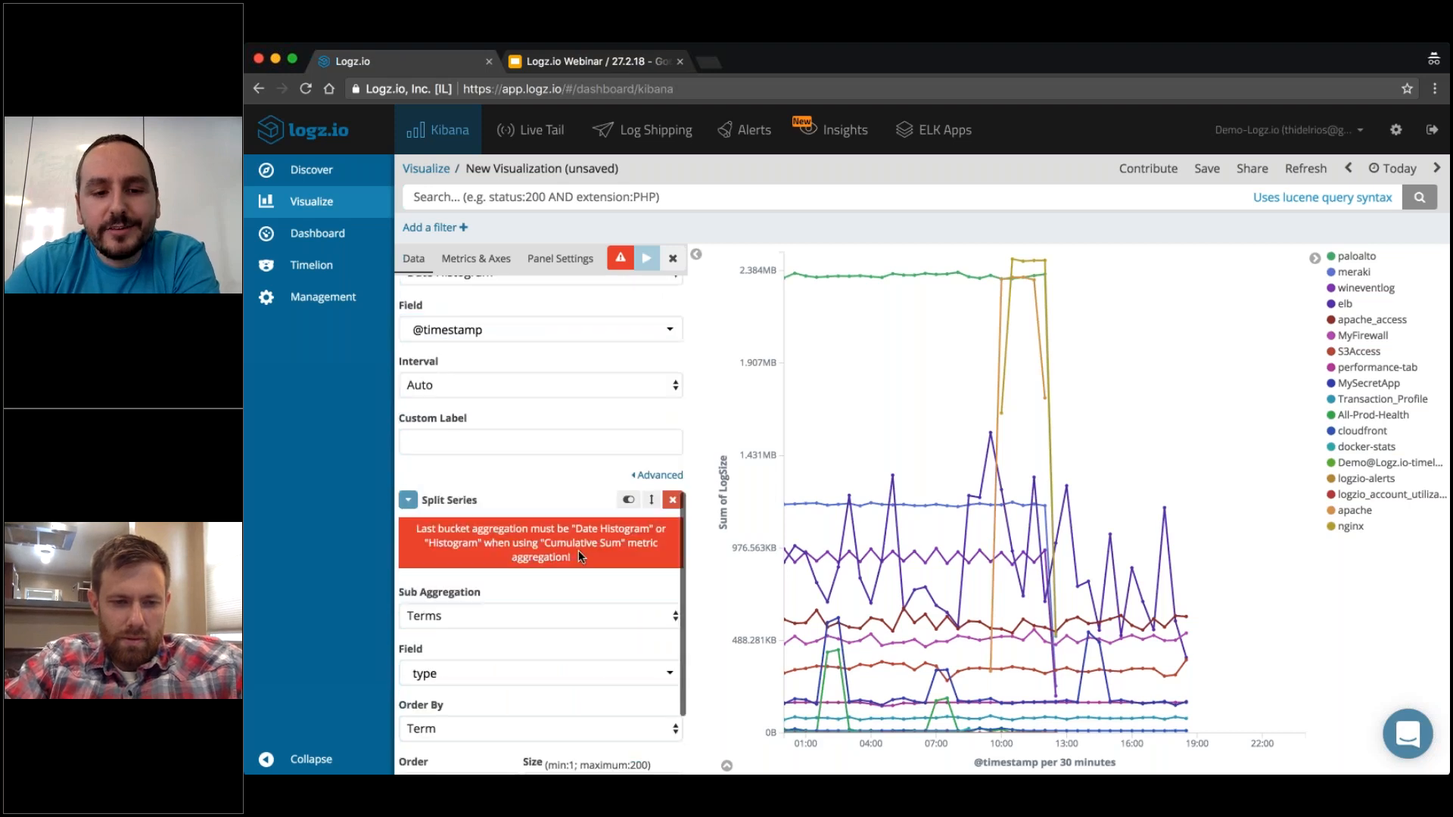
scroll(541, 522, "up", 4)
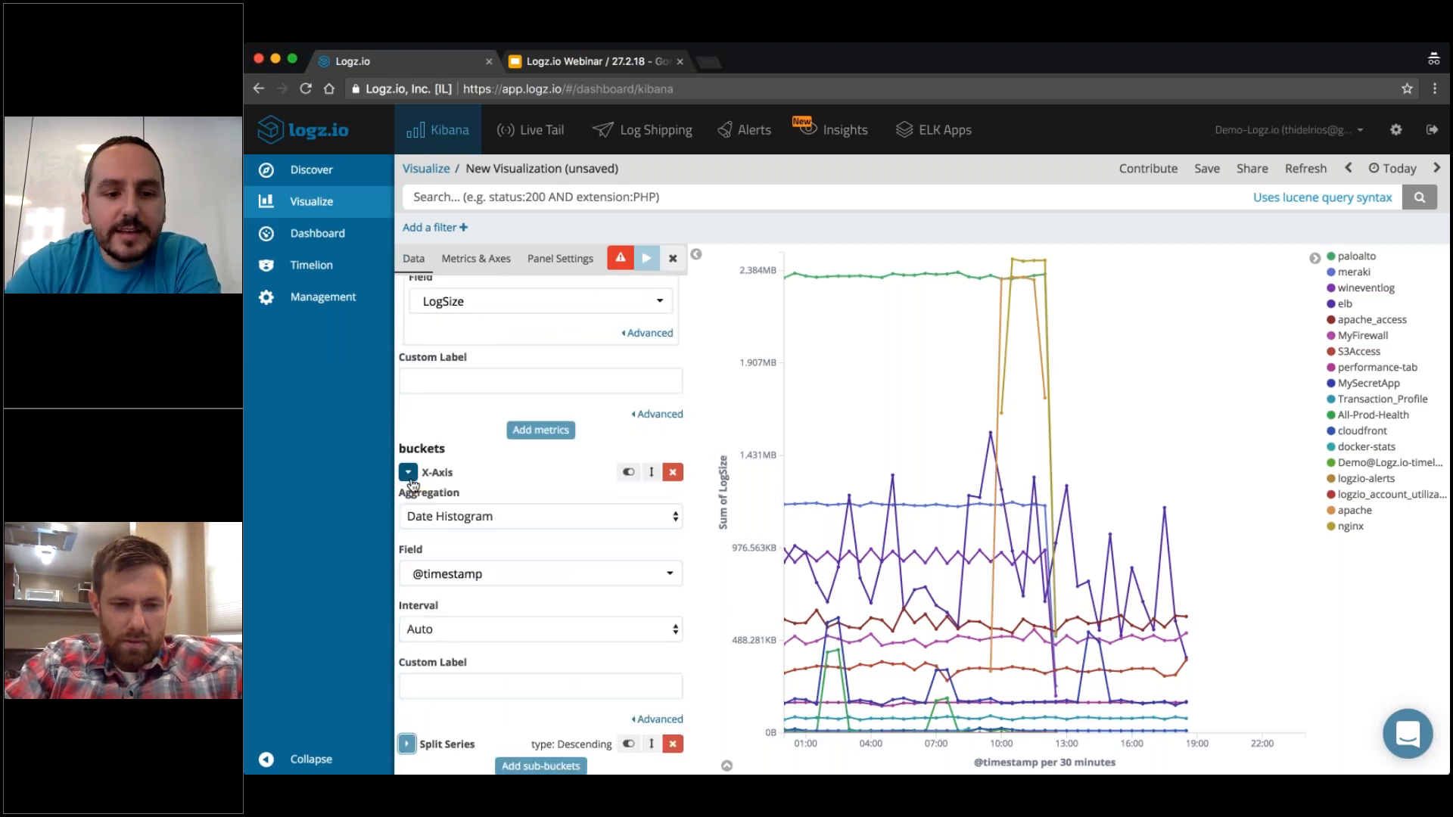
left_click(407, 510)
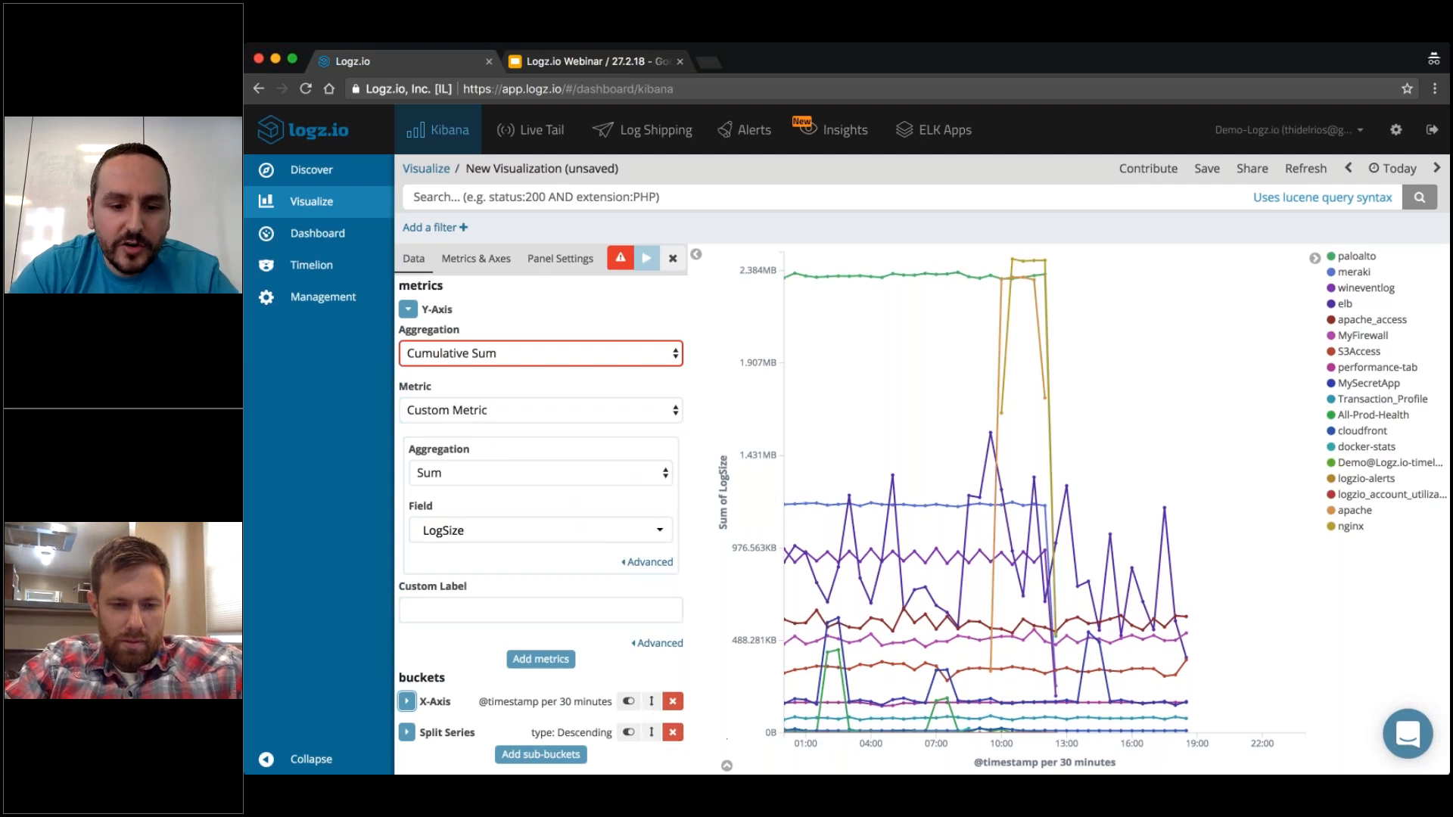
left_click_drag(650, 732, 651, 701)
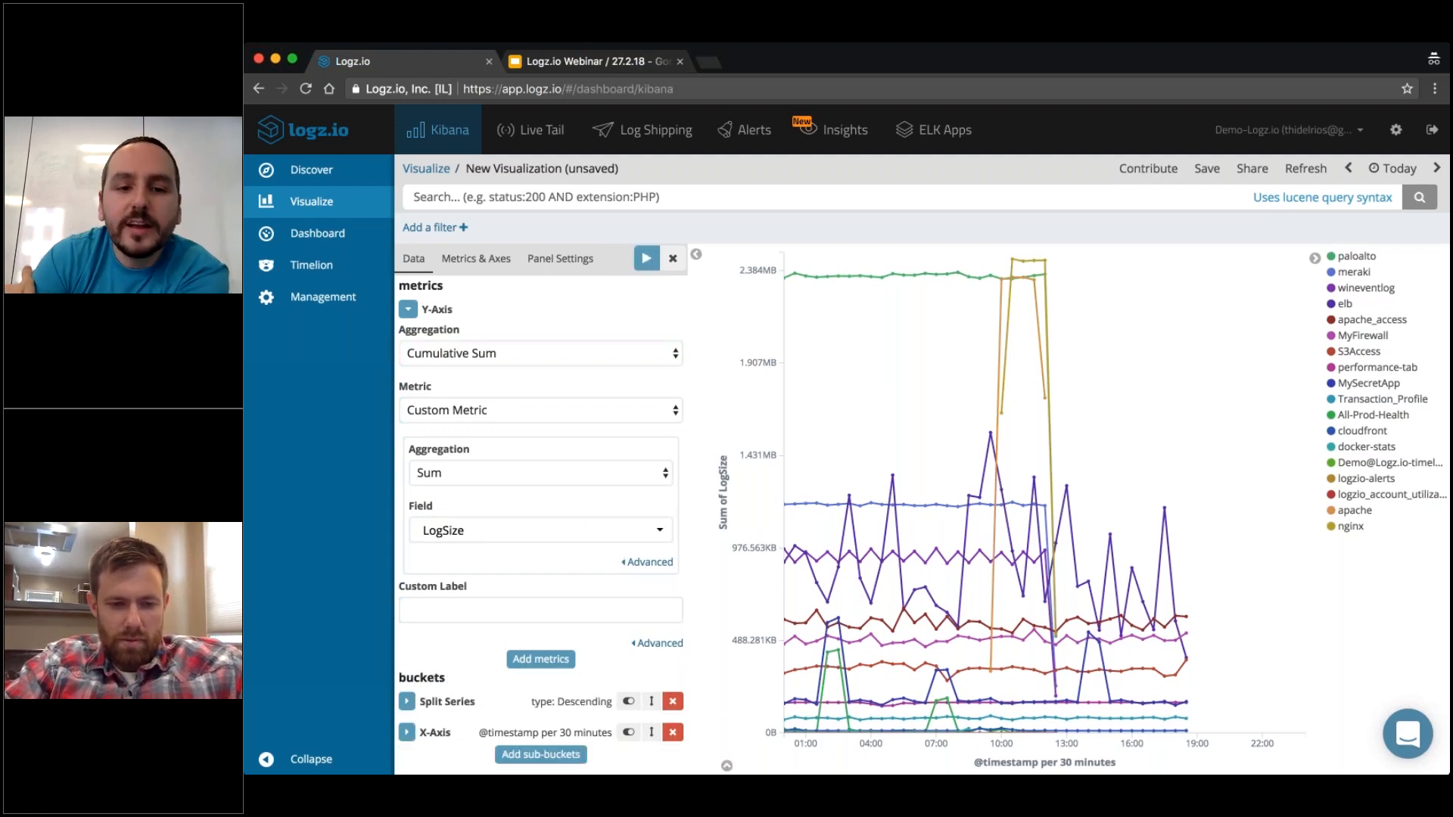
left_click(647, 258)
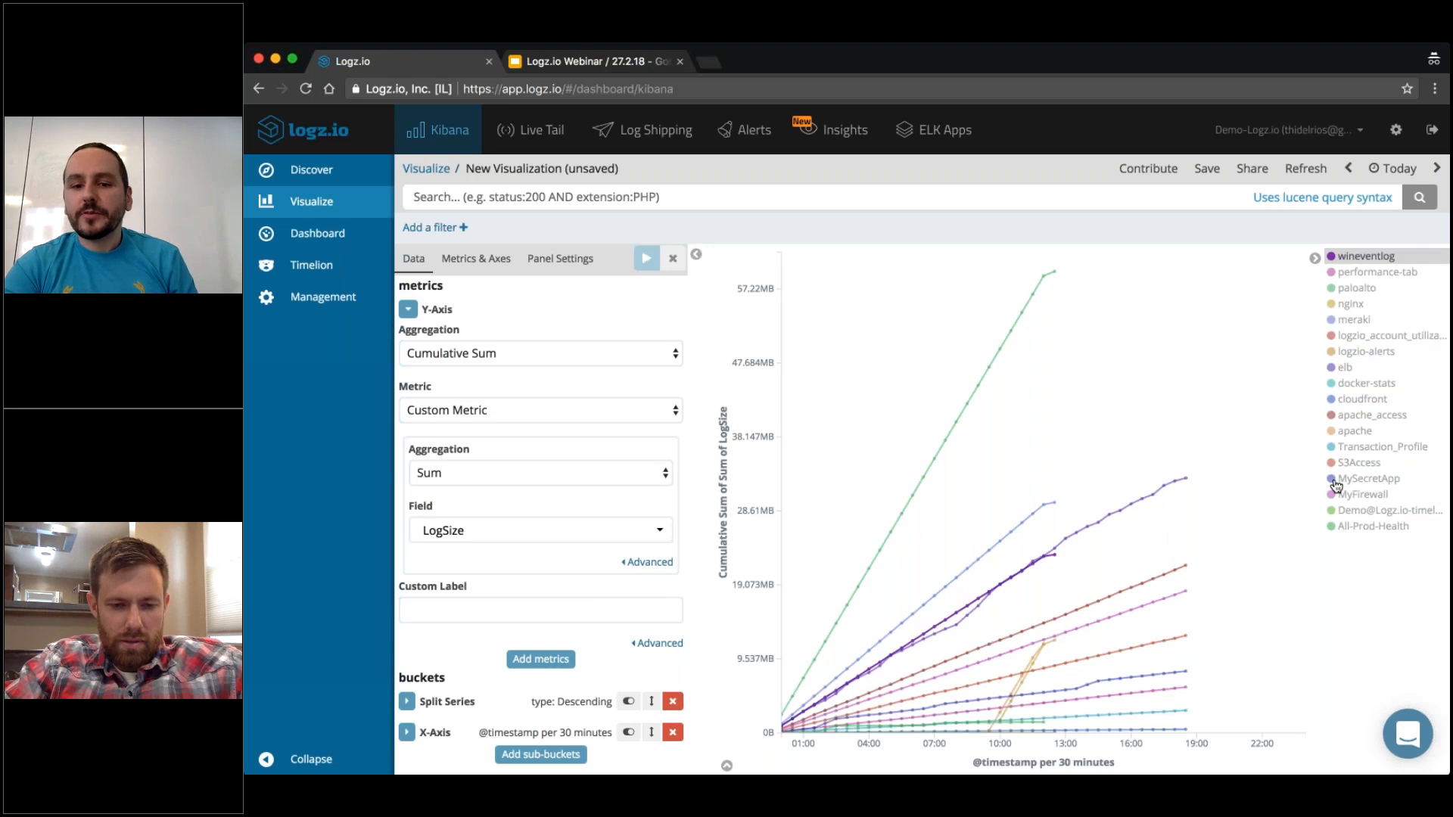
mouse_move(795, 701)
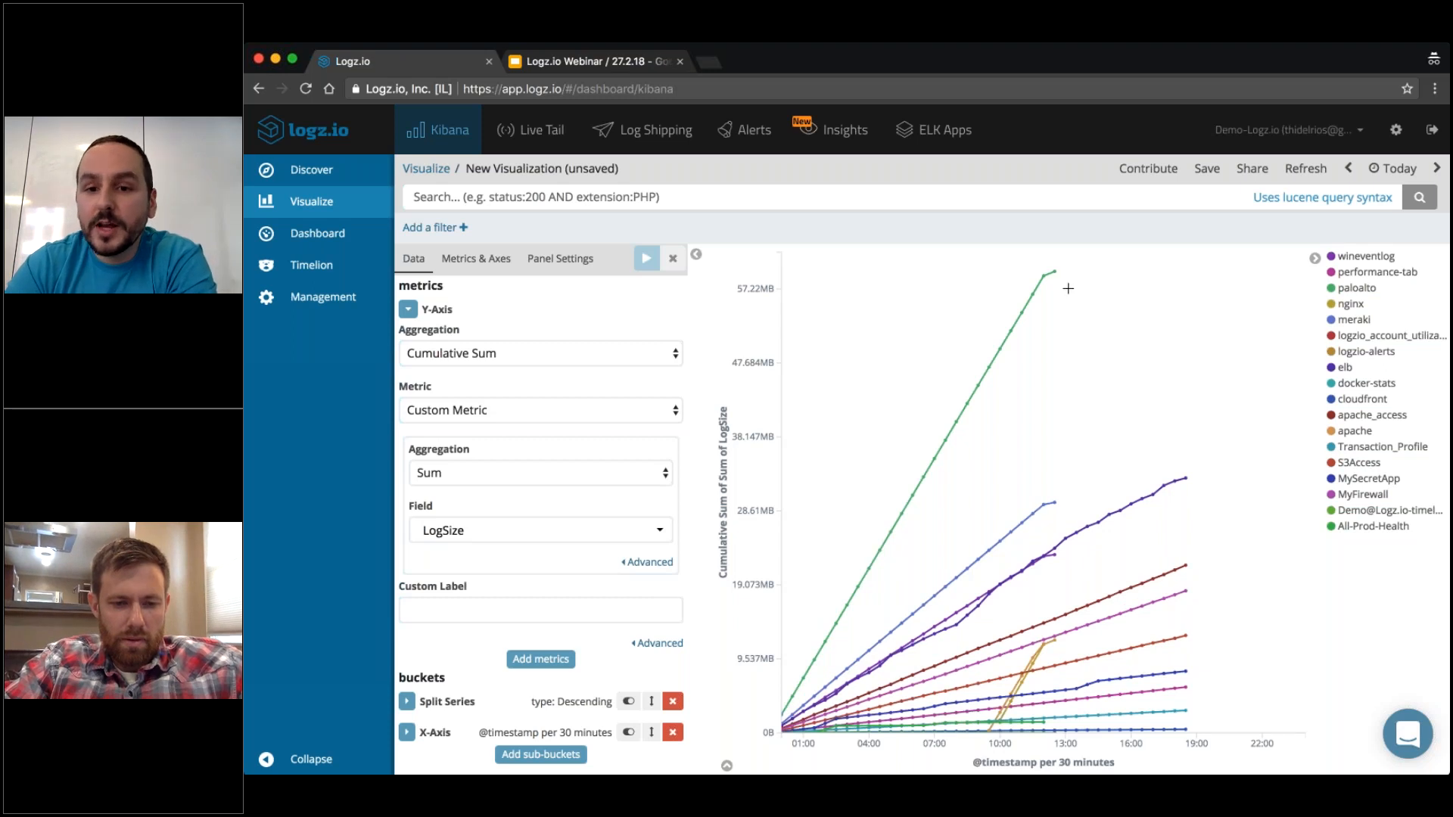
mouse_move(1054, 277)
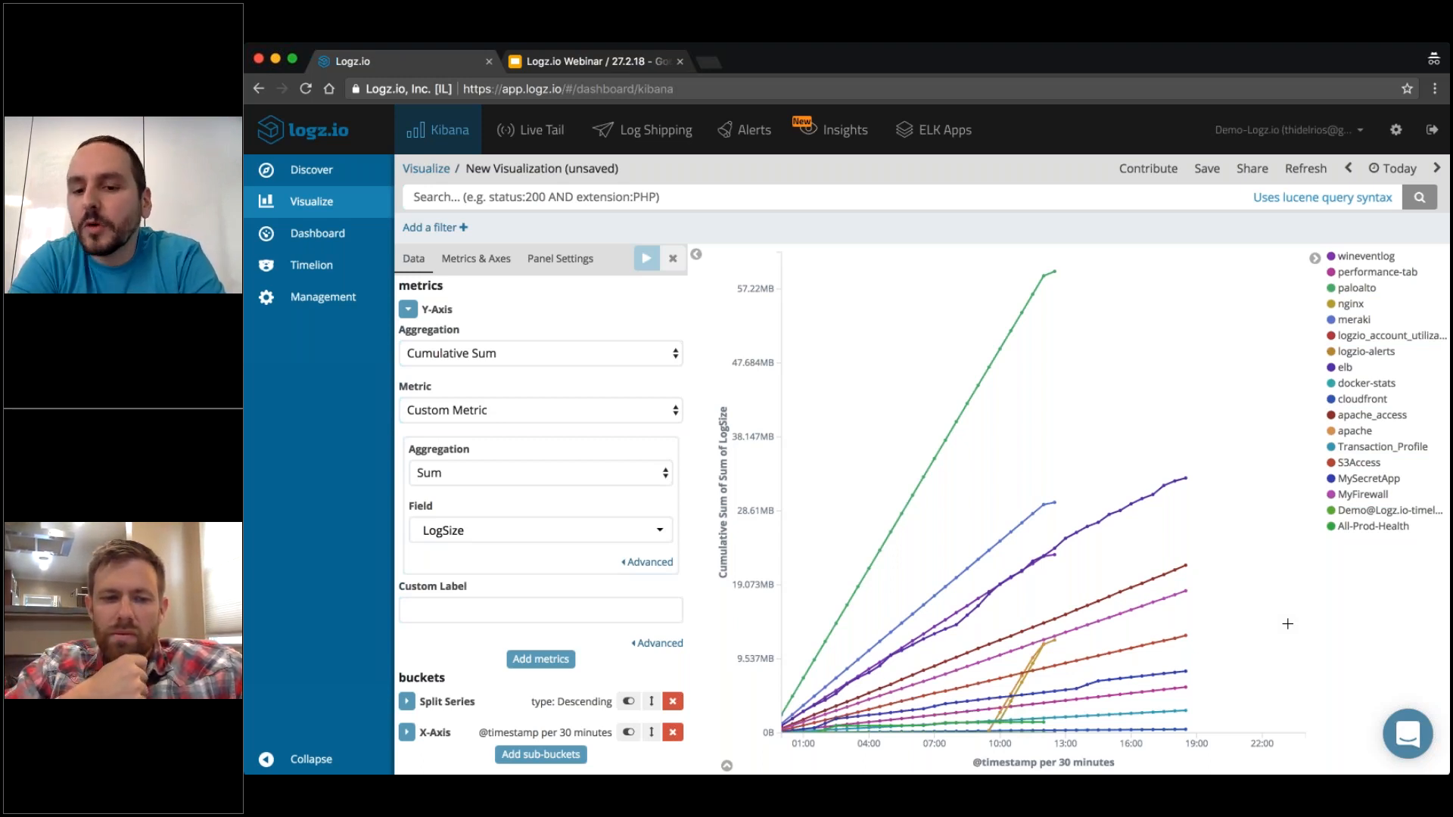
Save the visualization as "Webinar2 - Log Size".
left_click(1206, 168)
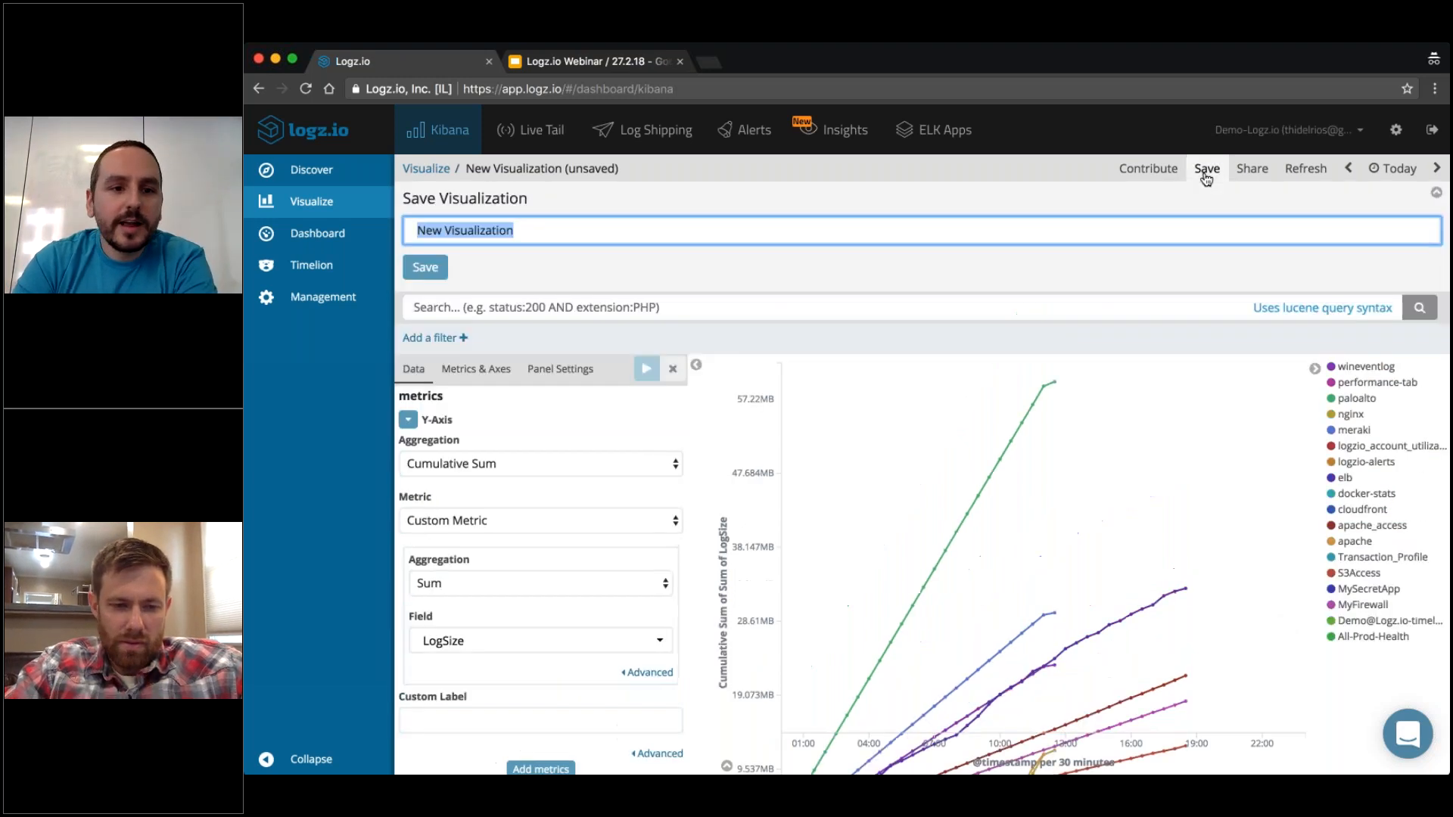
type("Webinar")
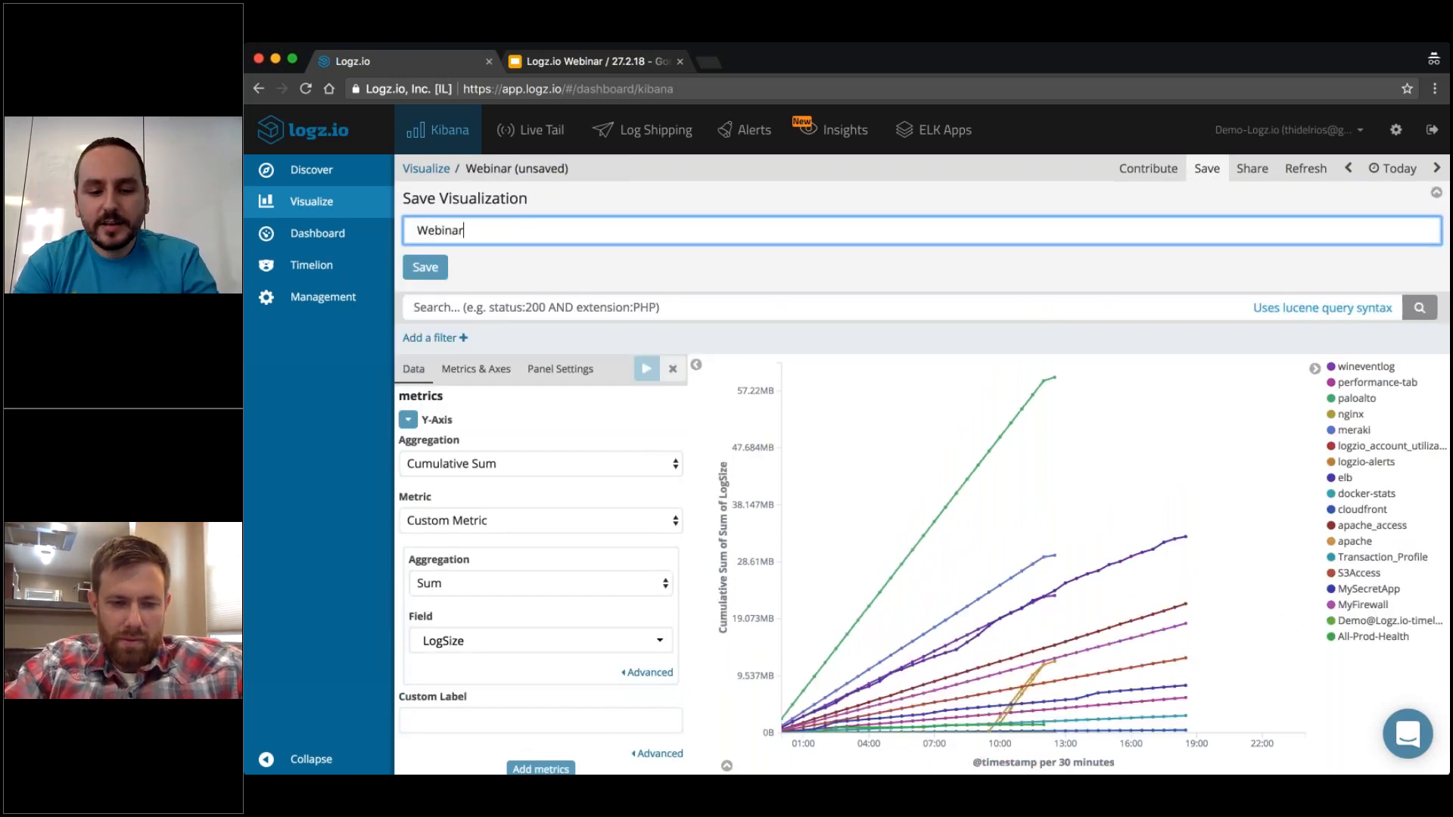
type("2 -")
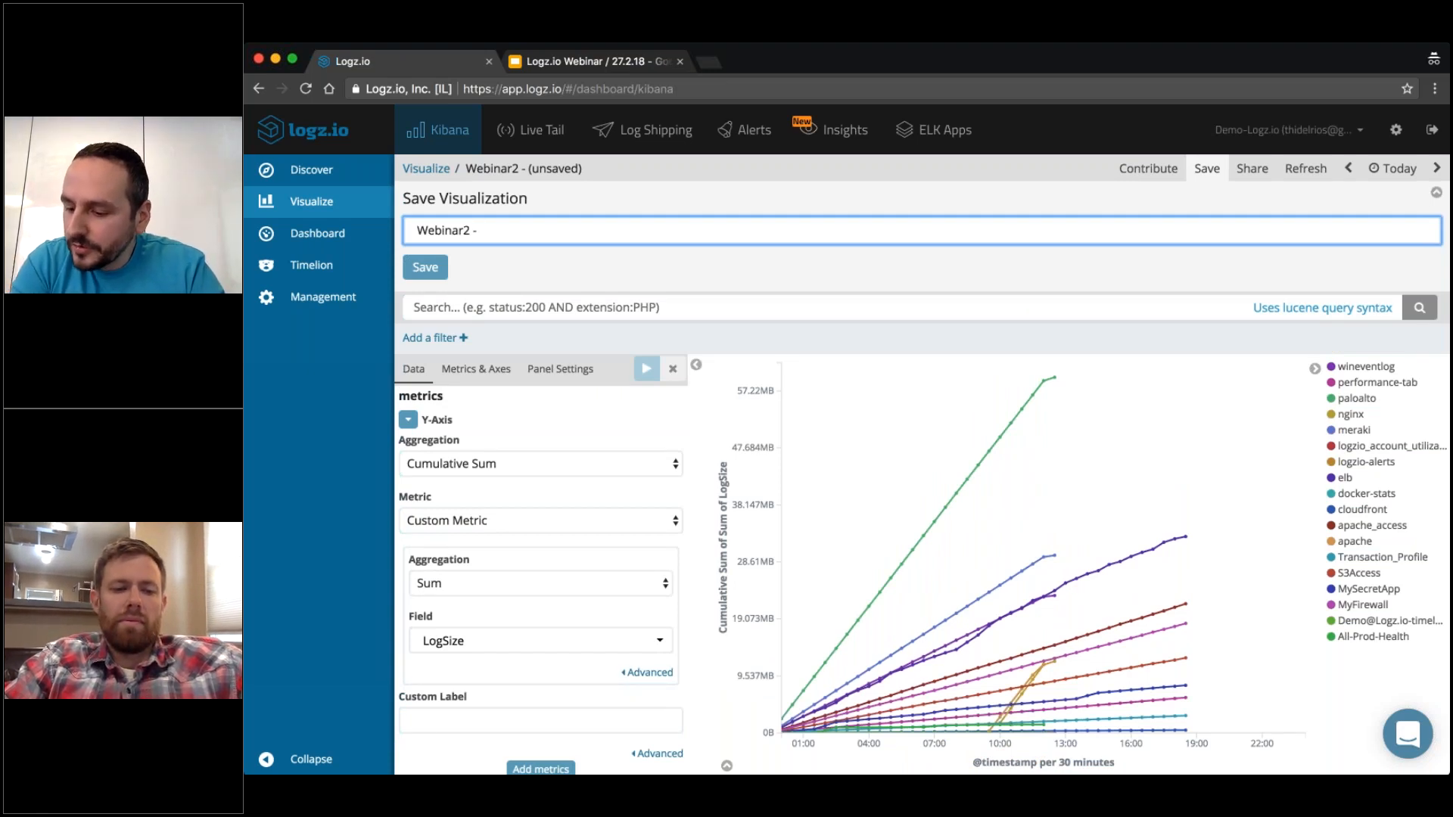
type(" Log Size")
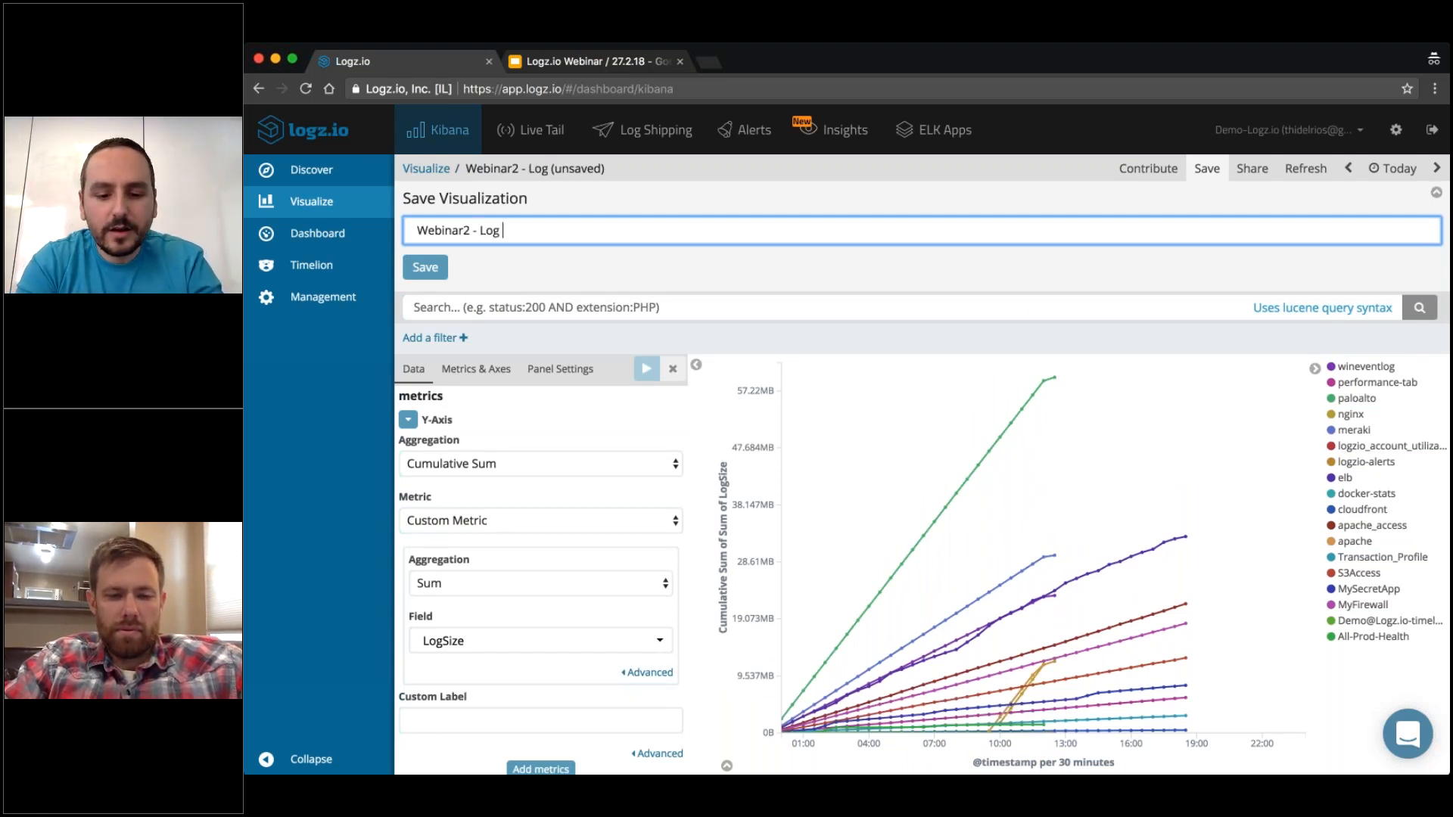
left_click(425, 268)
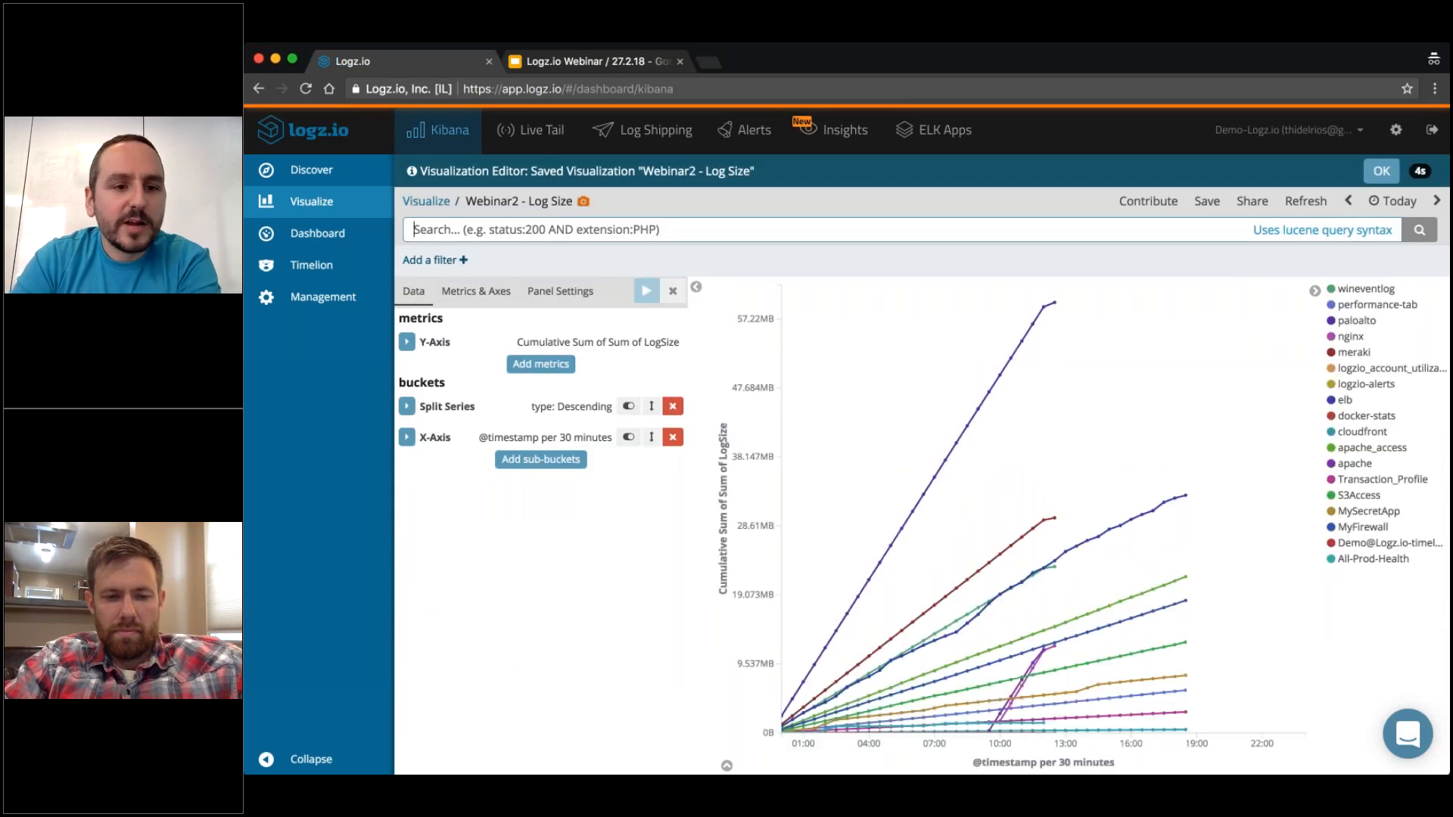
Create a new dashboard and add the Webinar2 visualizations Utilization by Account, Log Size, GB Gauge and Account Breakdown.
left_click(318, 233)
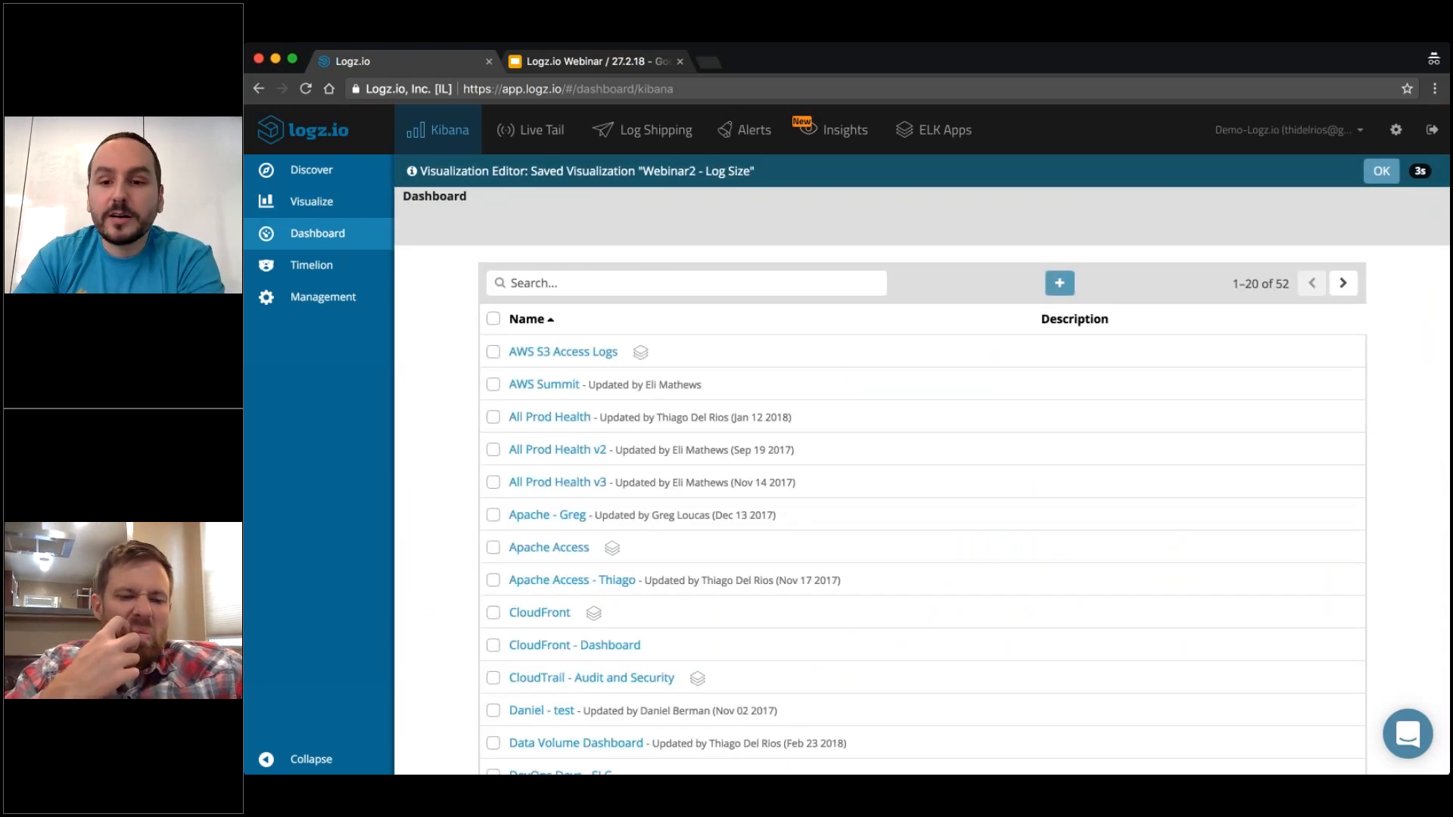
left_click(1060, 284)
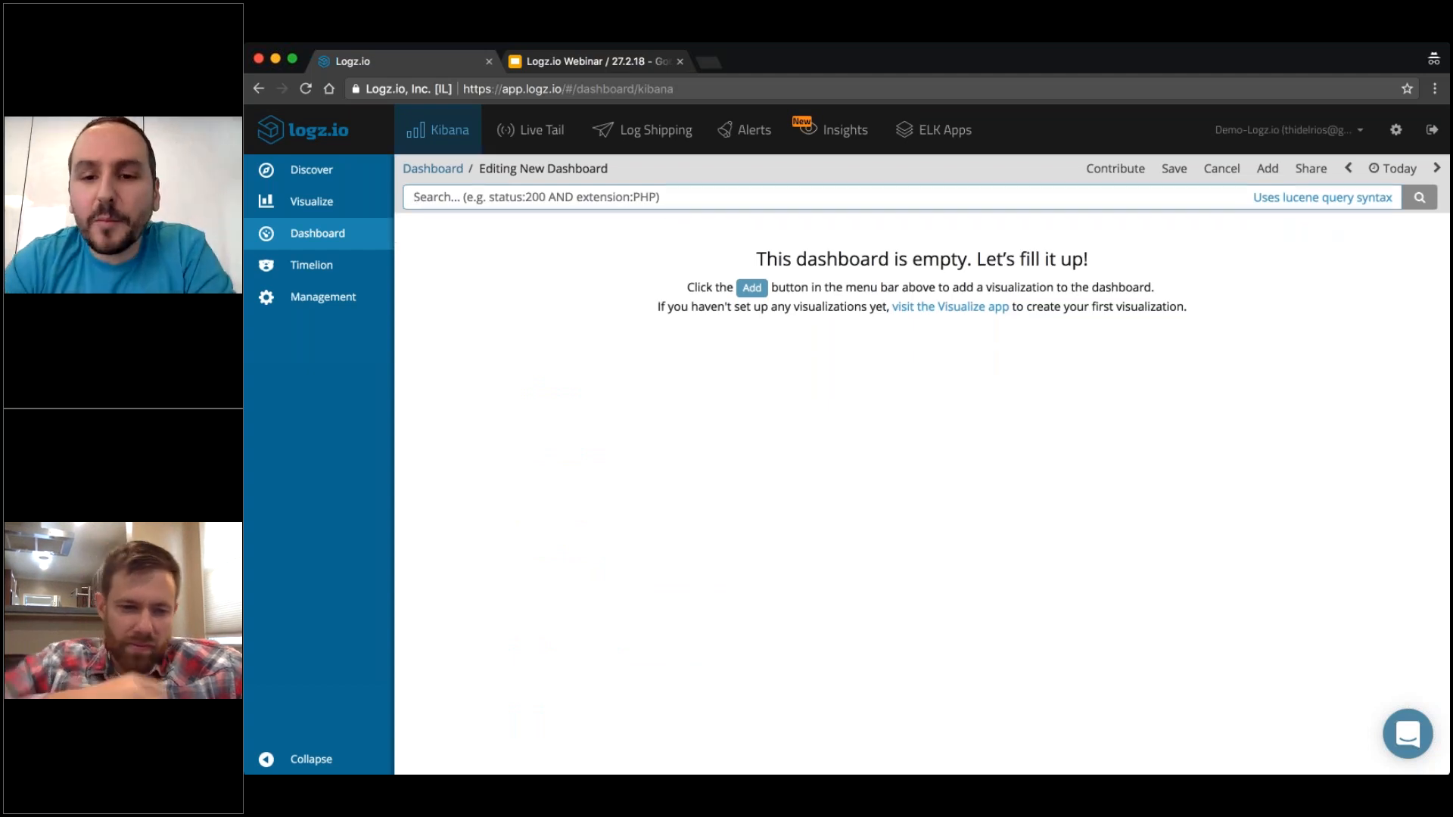
left_click(752, 288)
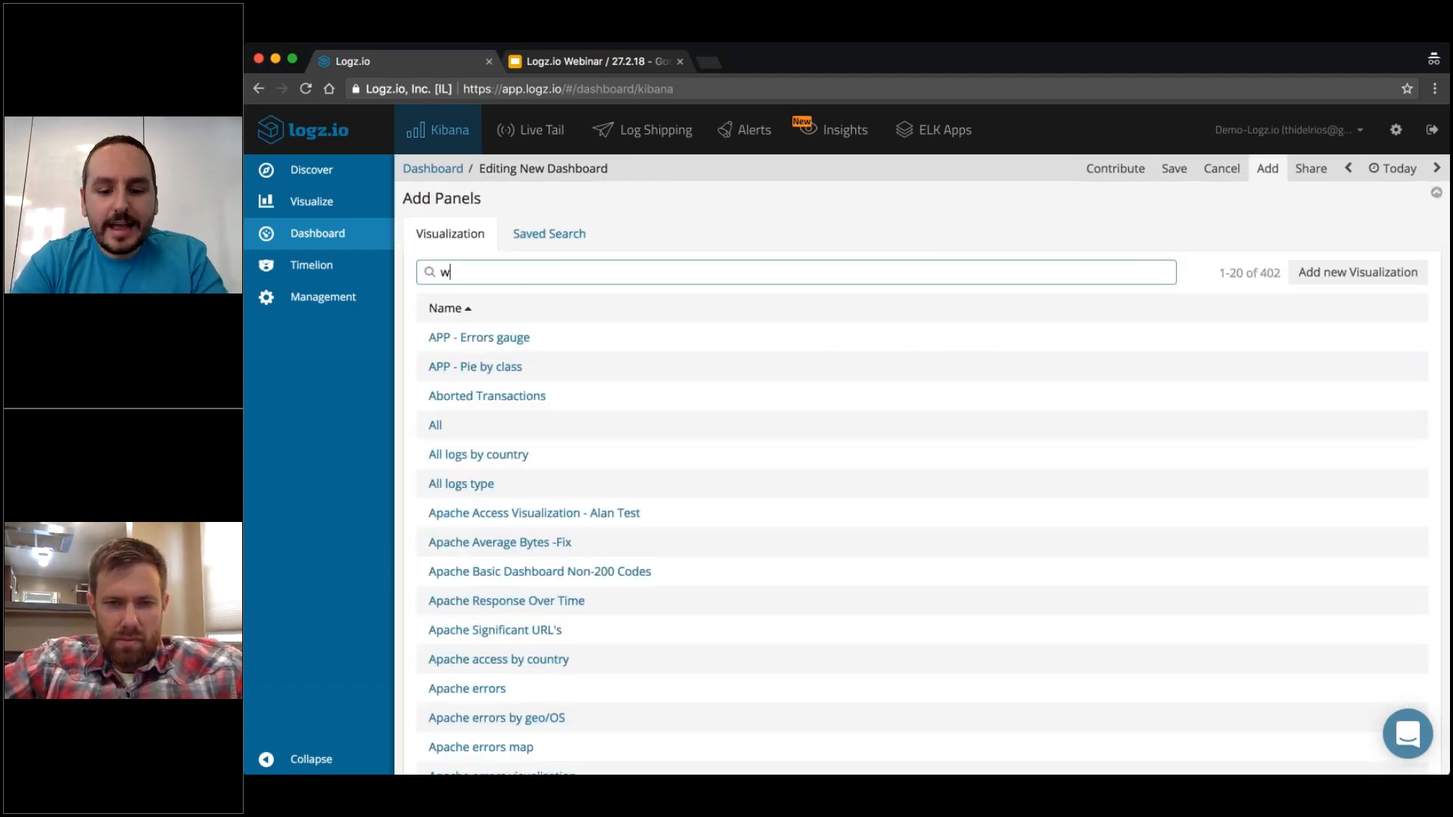
type("webinar2")
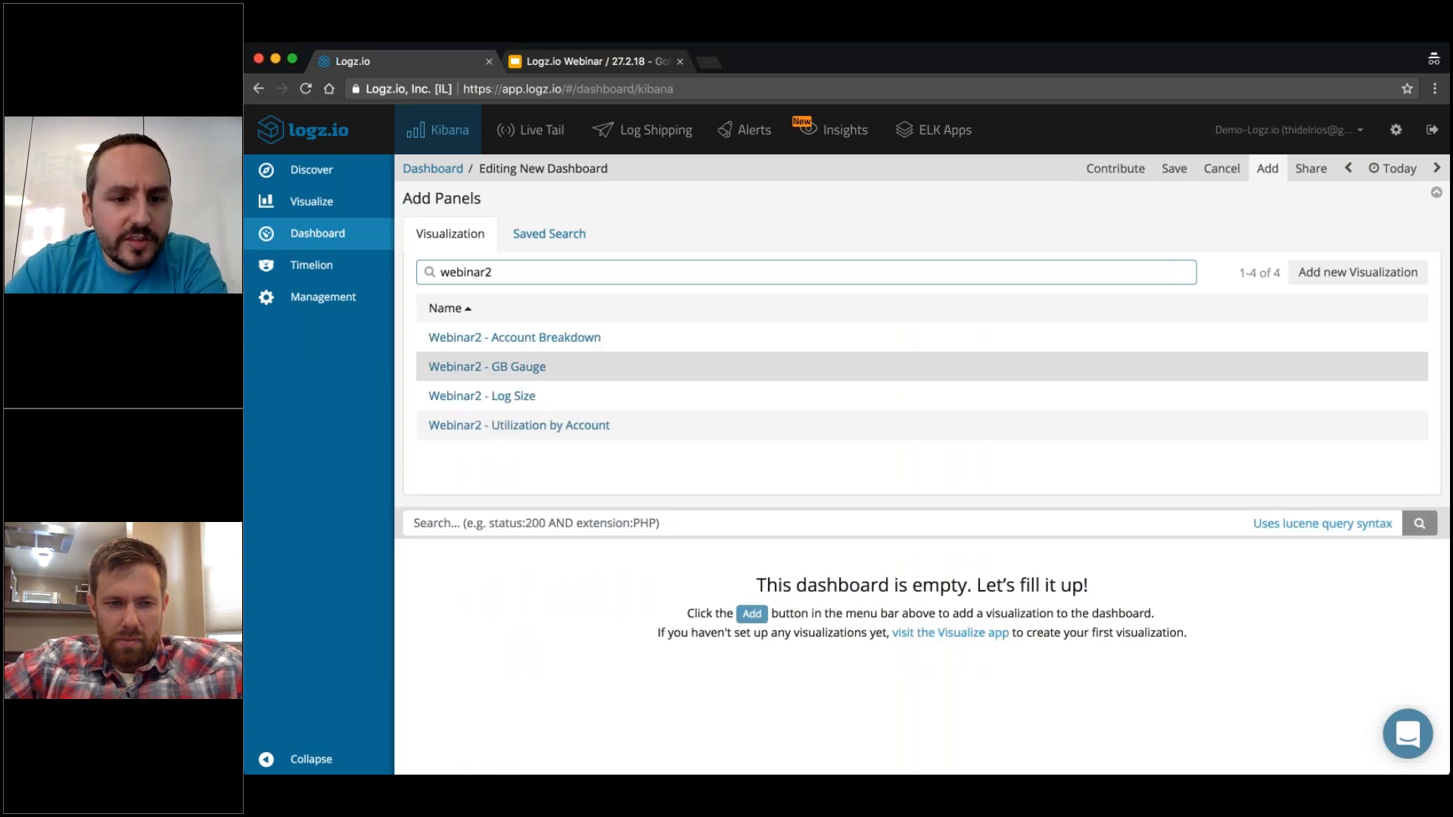
left_click(509, 425)
left_click(494, 435)
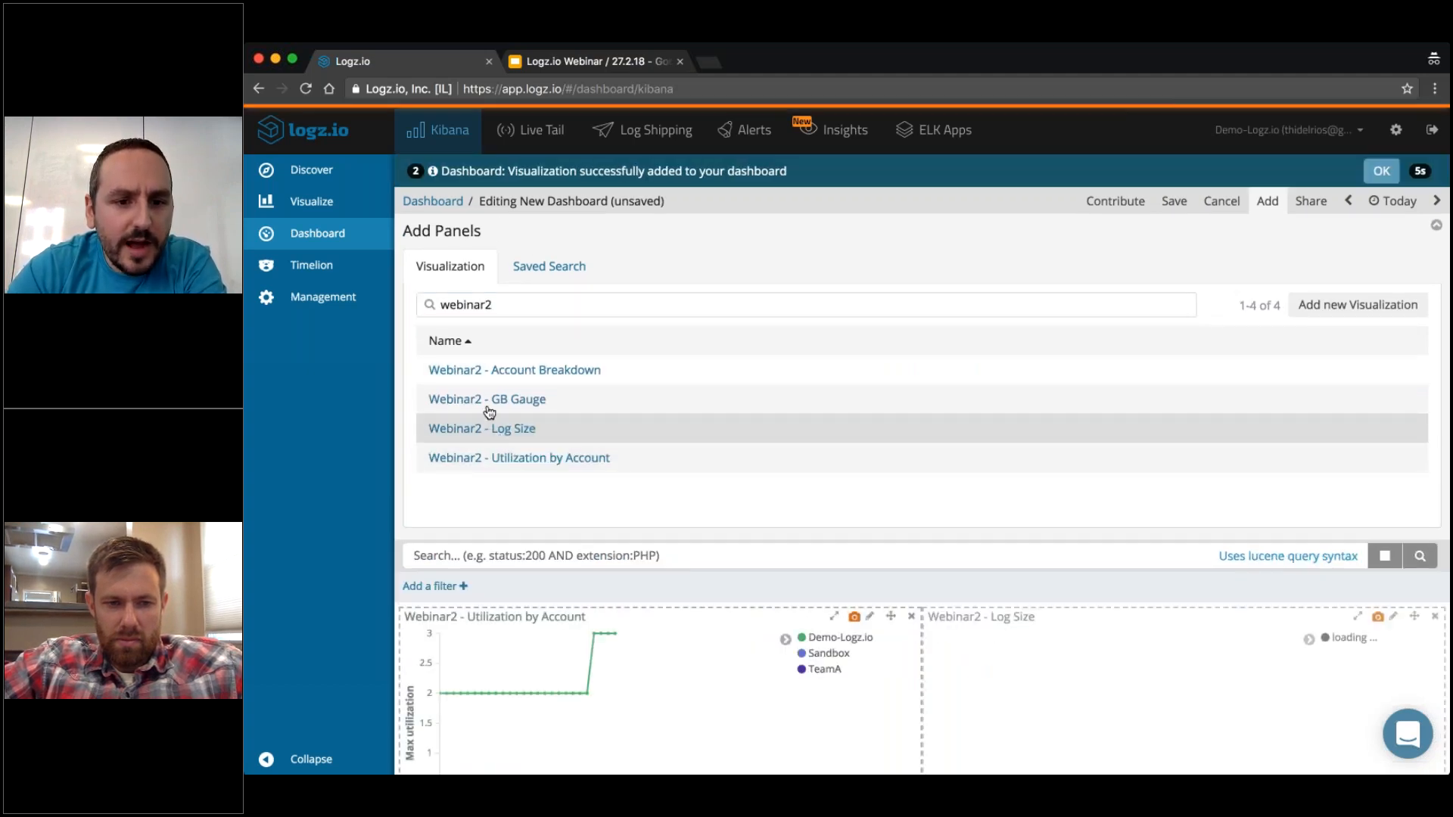
left_click(493, 401)
left_click(492, 377)
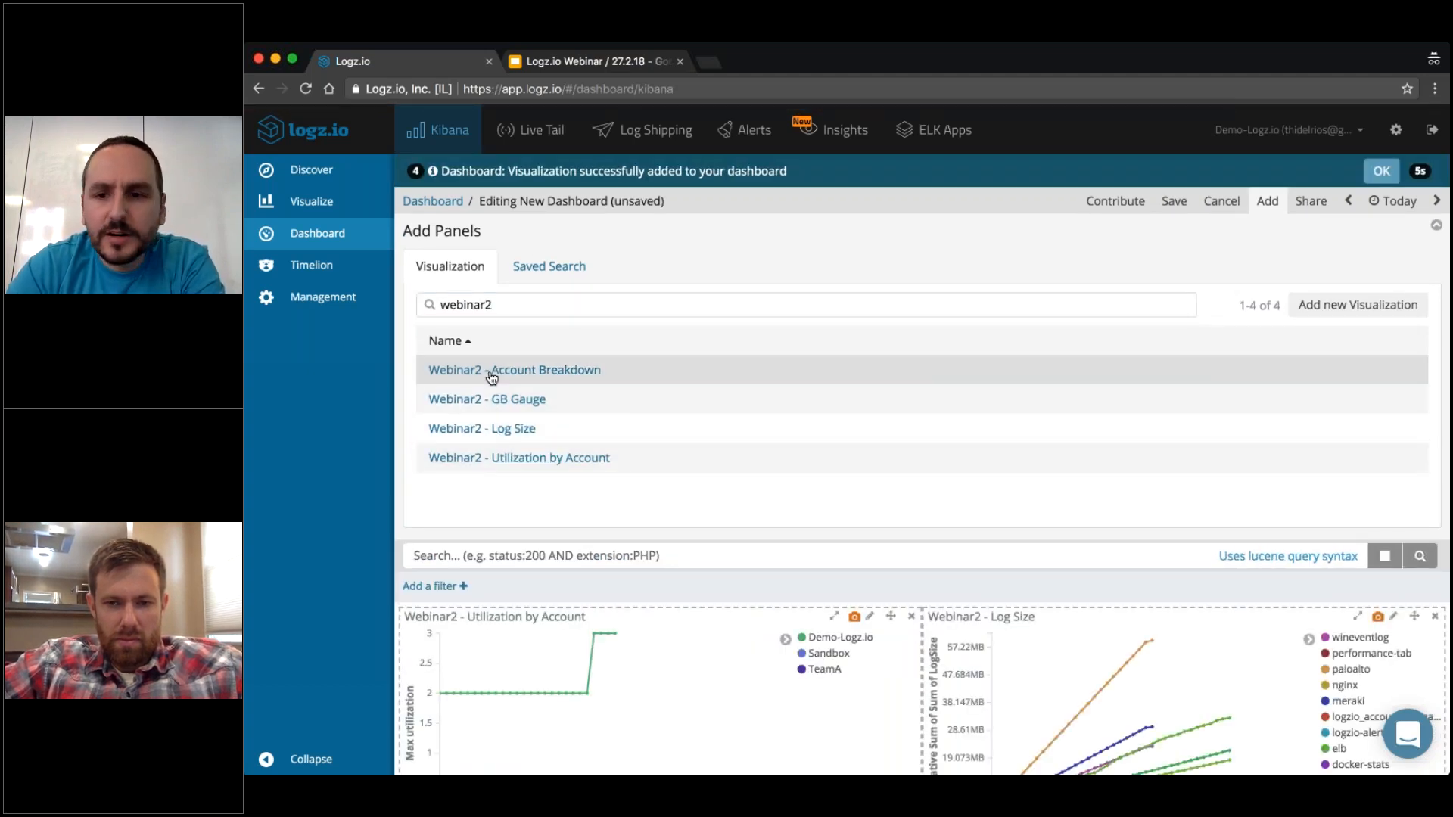
Save the new dashboard with the title "Webinar2".
left_click(1174, 201)
type("Webinar2")
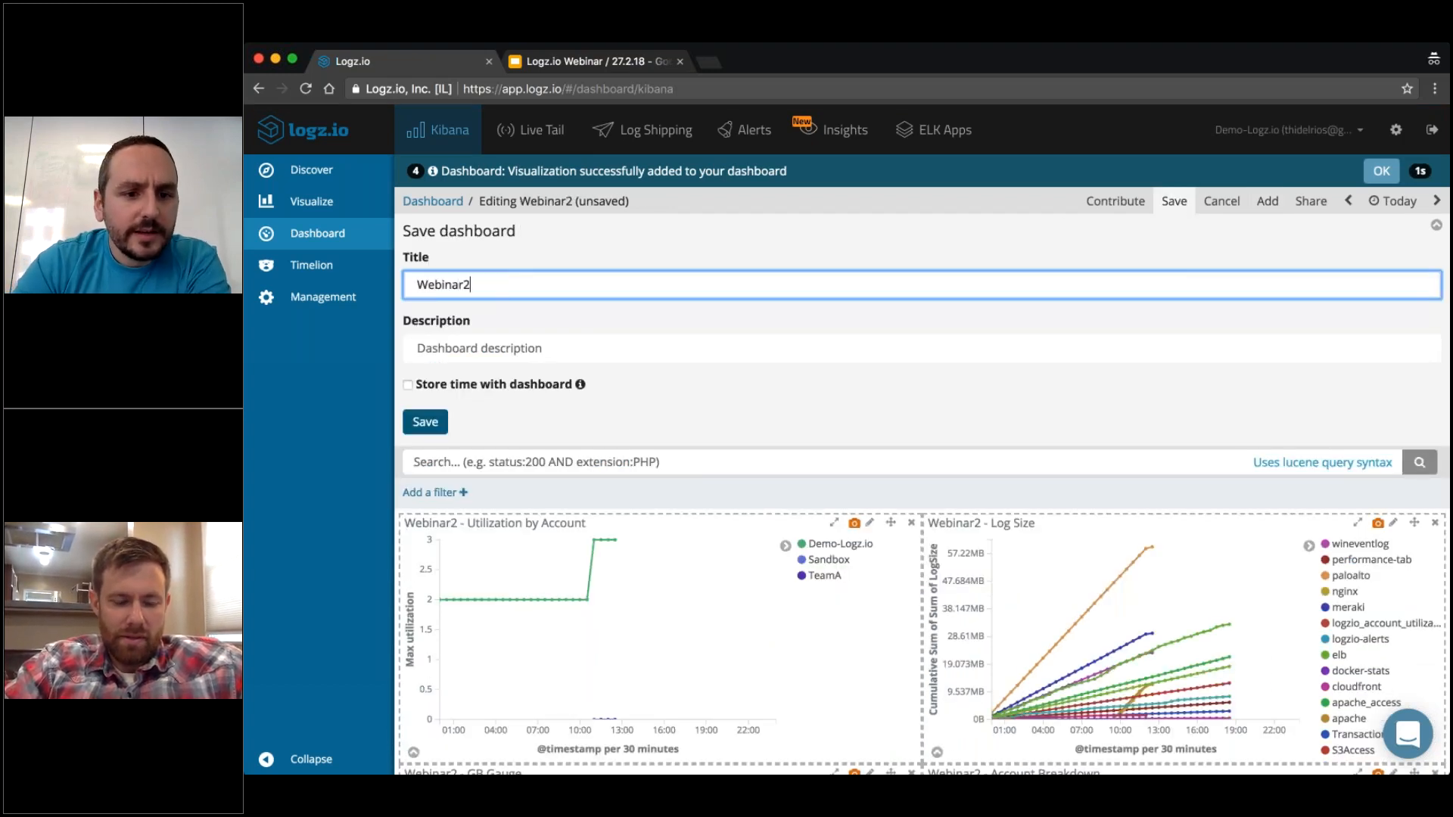
left_click(425, 423)
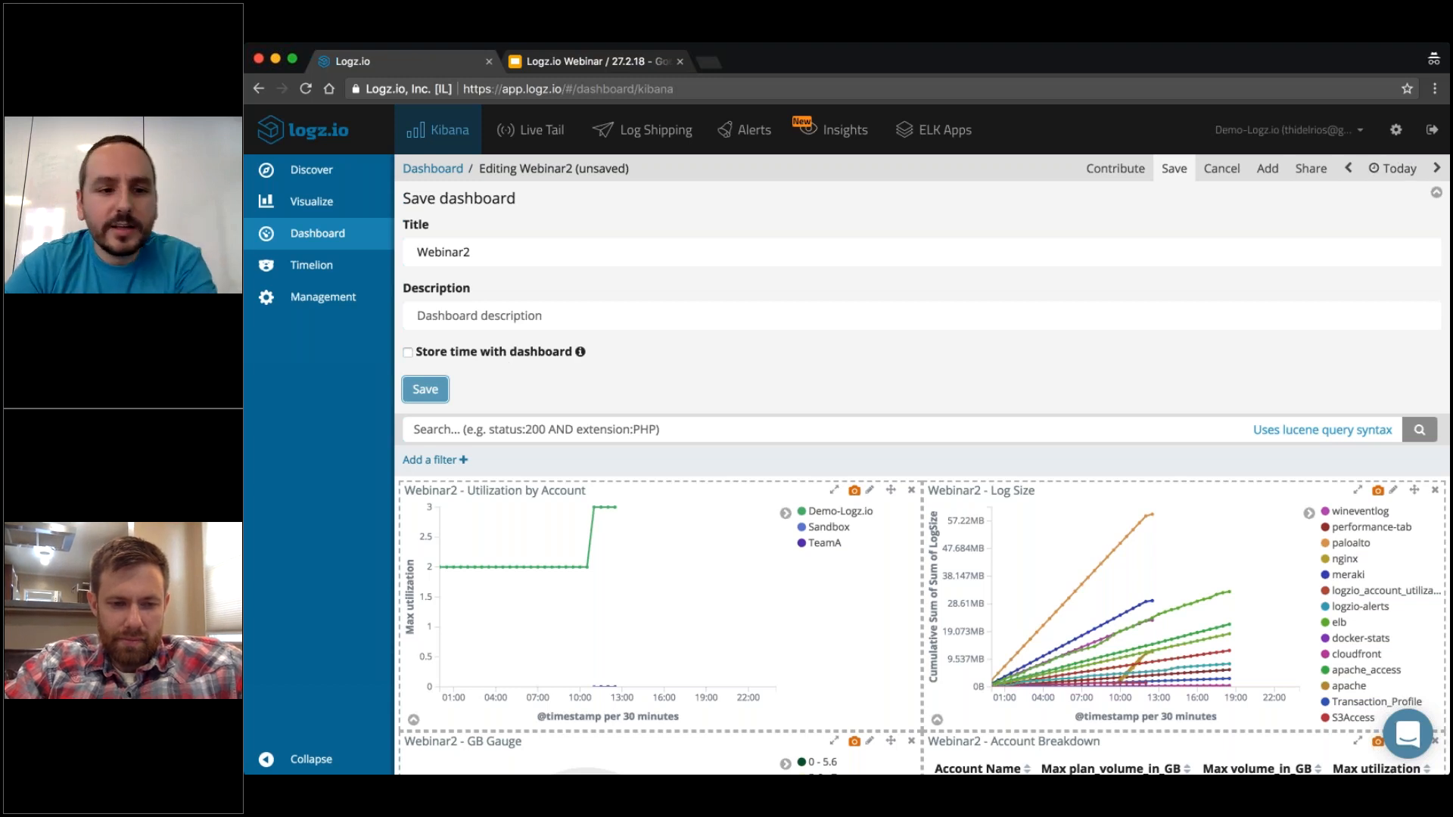
left_click(428, 391)
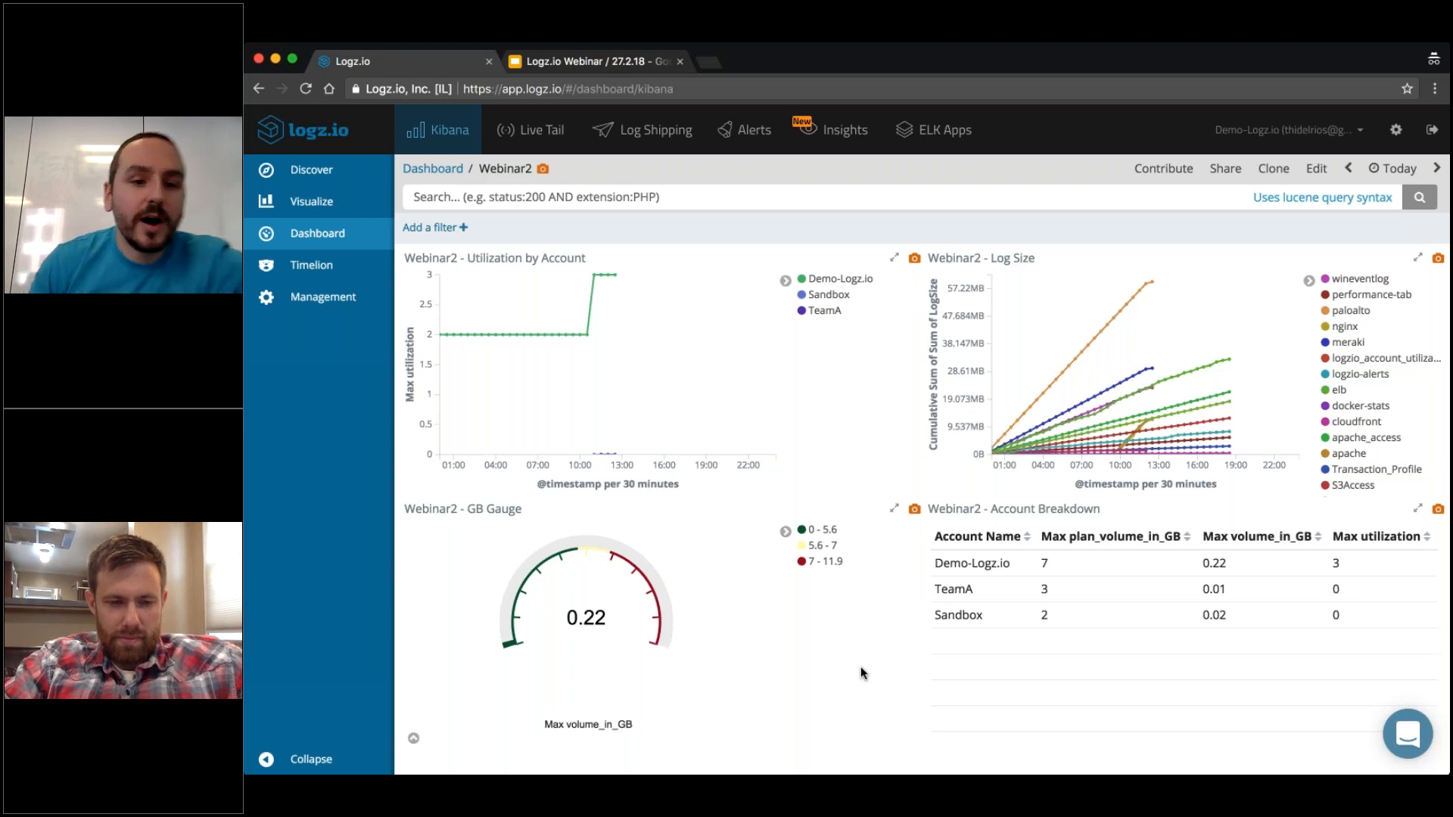
Switch to the Google Slides webinar presentation and advance to the Webinar Challenge slide.
left_click(566, 60)
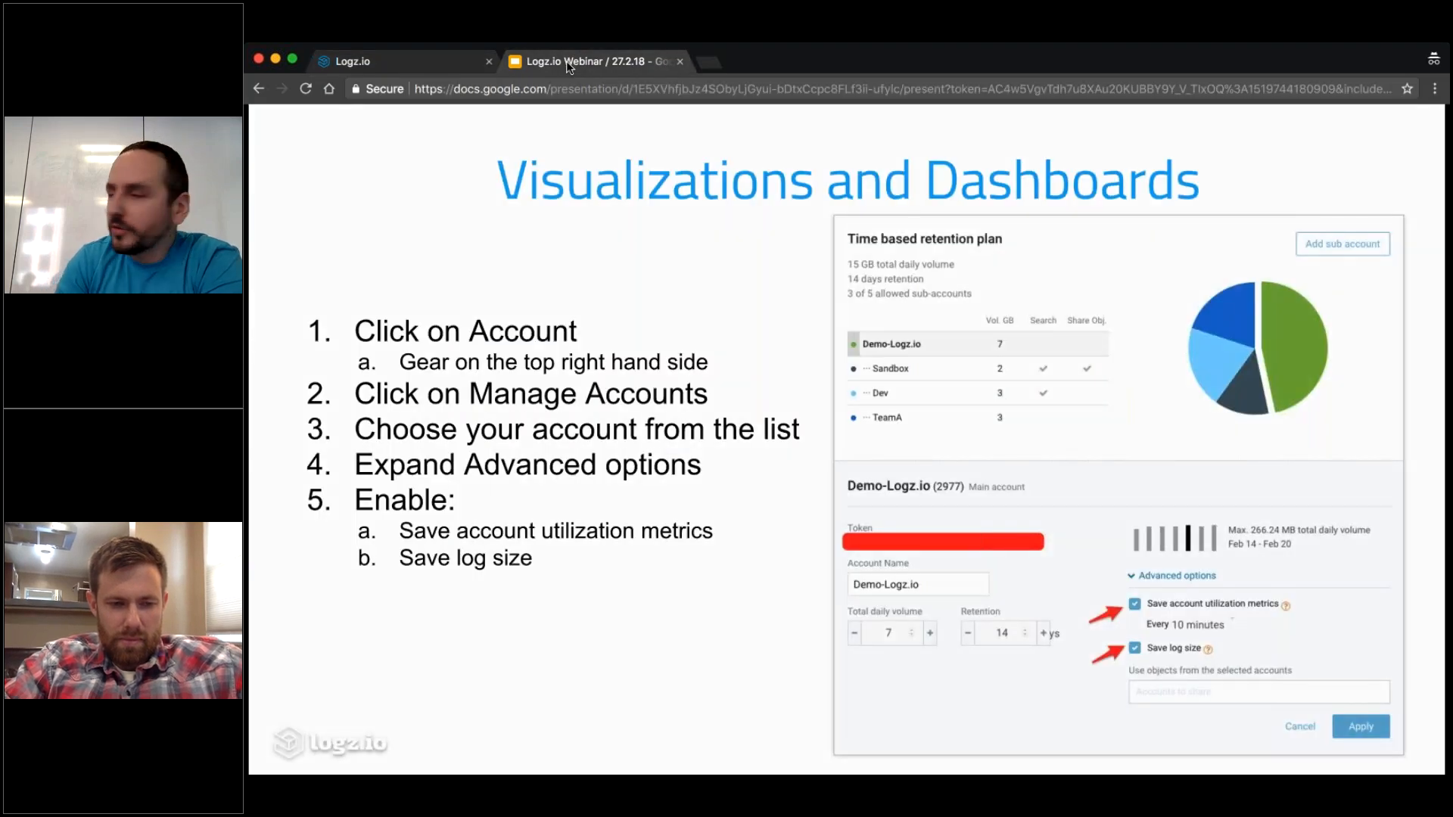
key("Right")
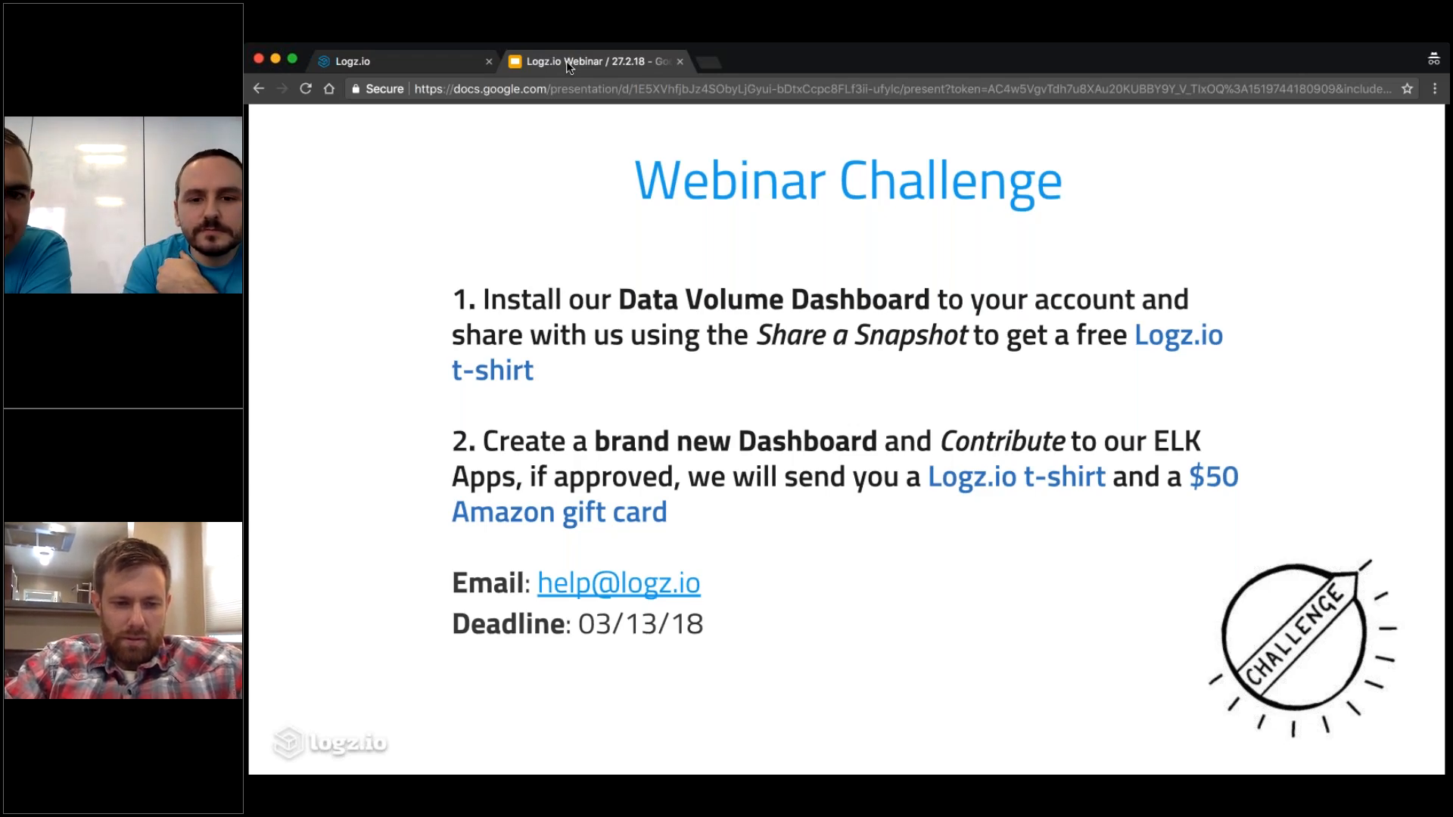
Return to the Webinar2 dashboard in Logz.io, view the recipient options for sharing a snapshot, and dismiss the form without sharing.
left_click(389, 64)
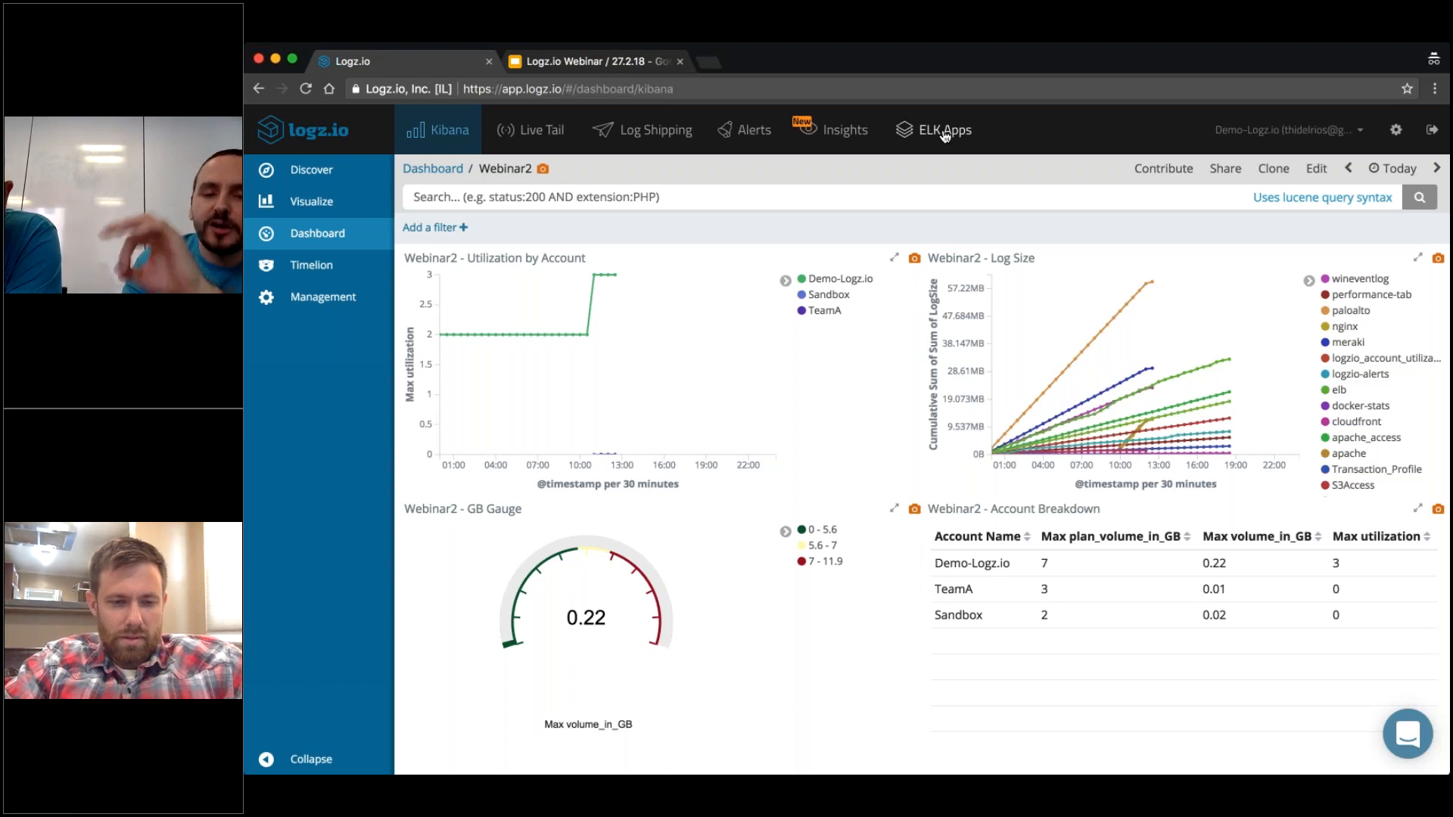
left_click(544, 175)
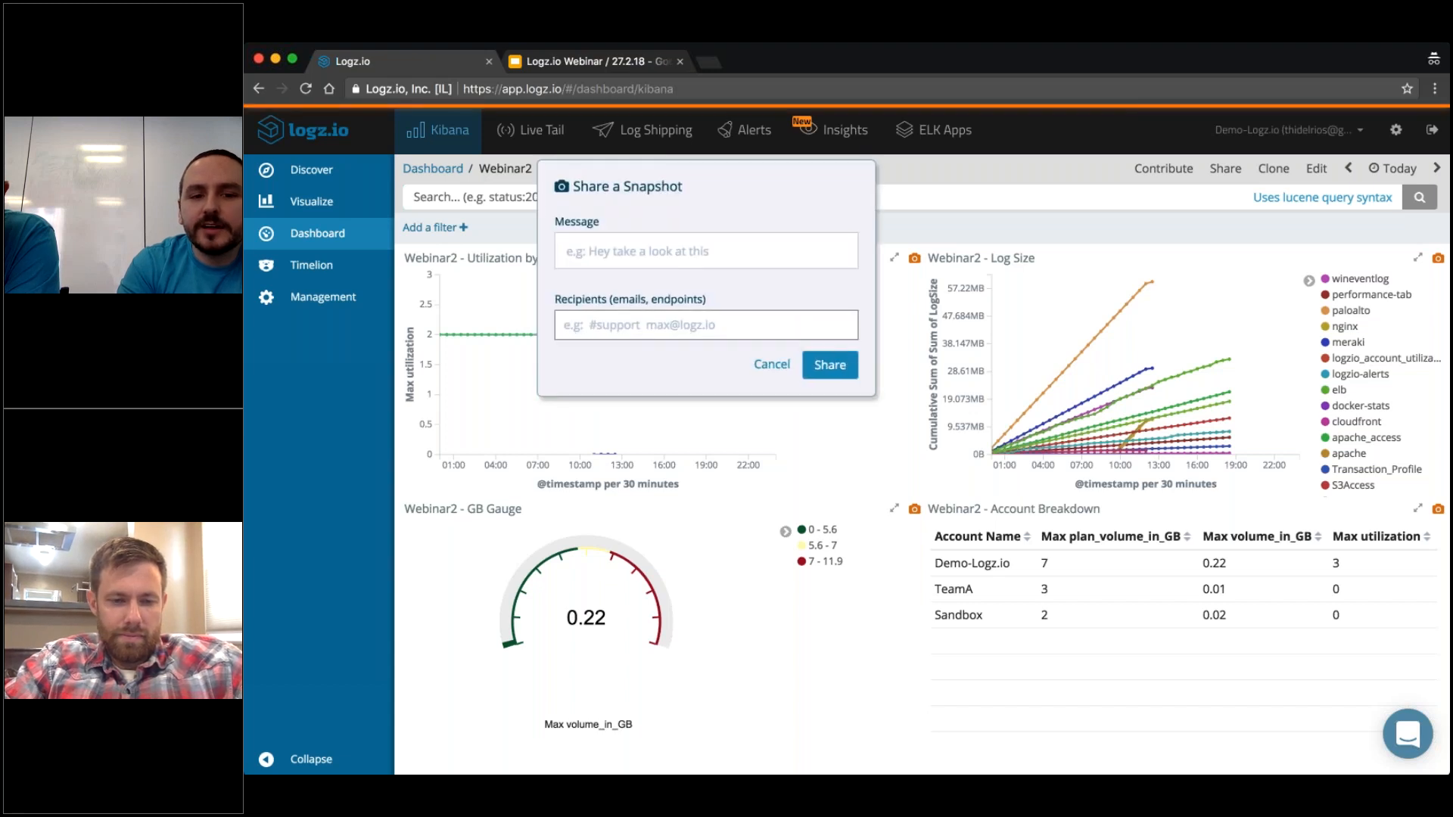
left_click(650, 331)
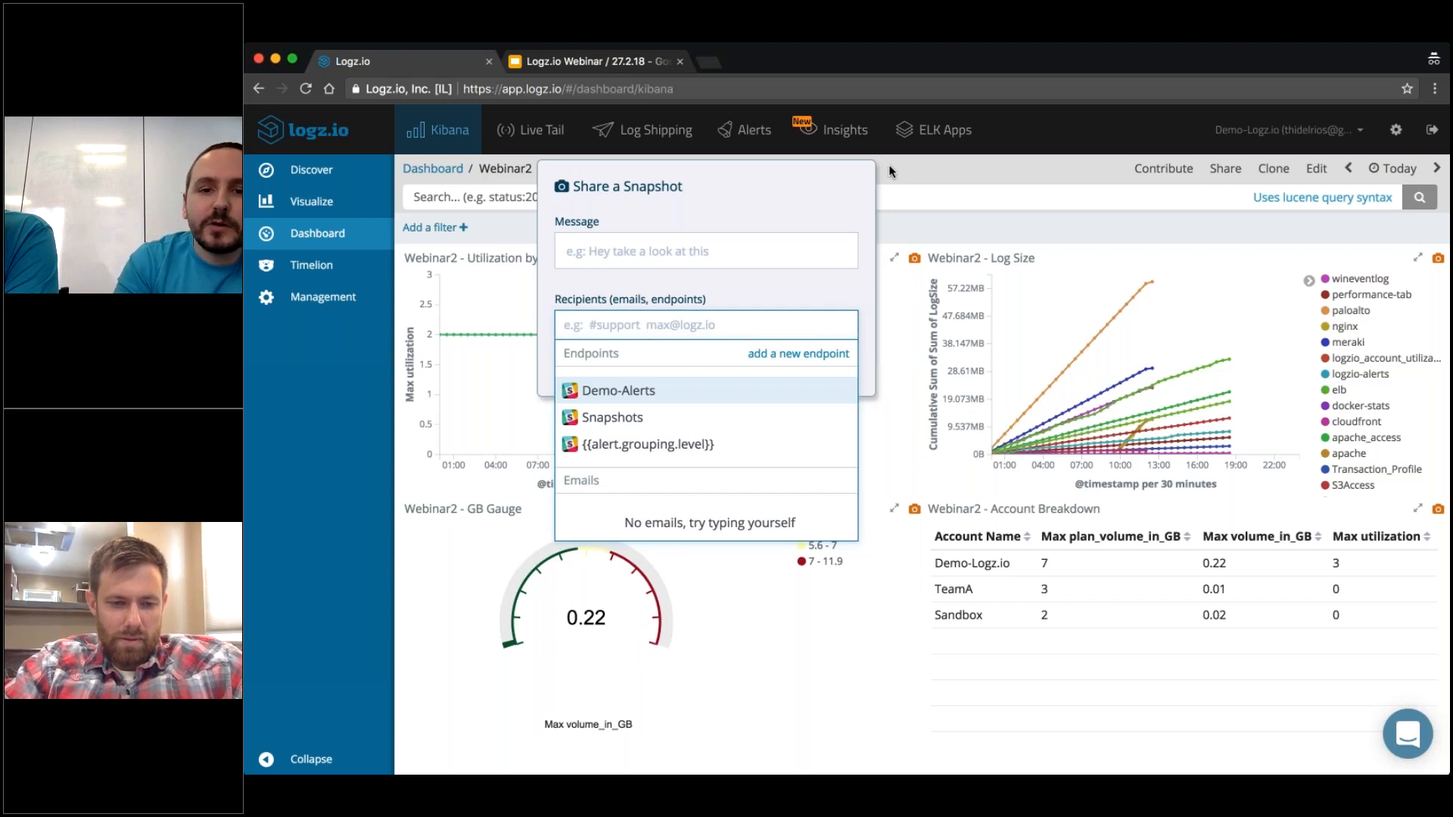
left_click(923, 166)
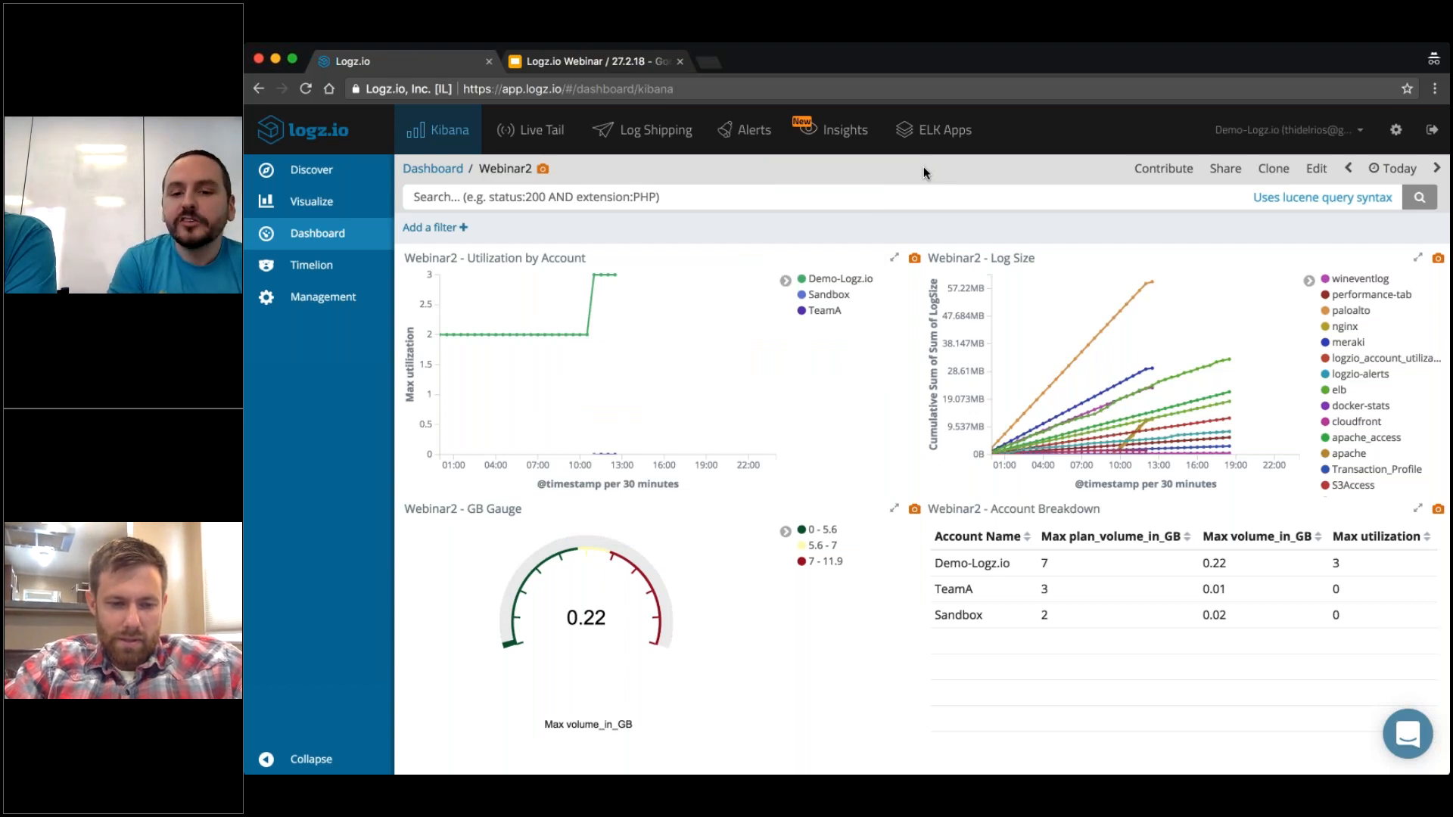
Review the Webinar Challenge slide in Google Slides again and switch back to the Logz.io dashboard.
left_click(579, 64)
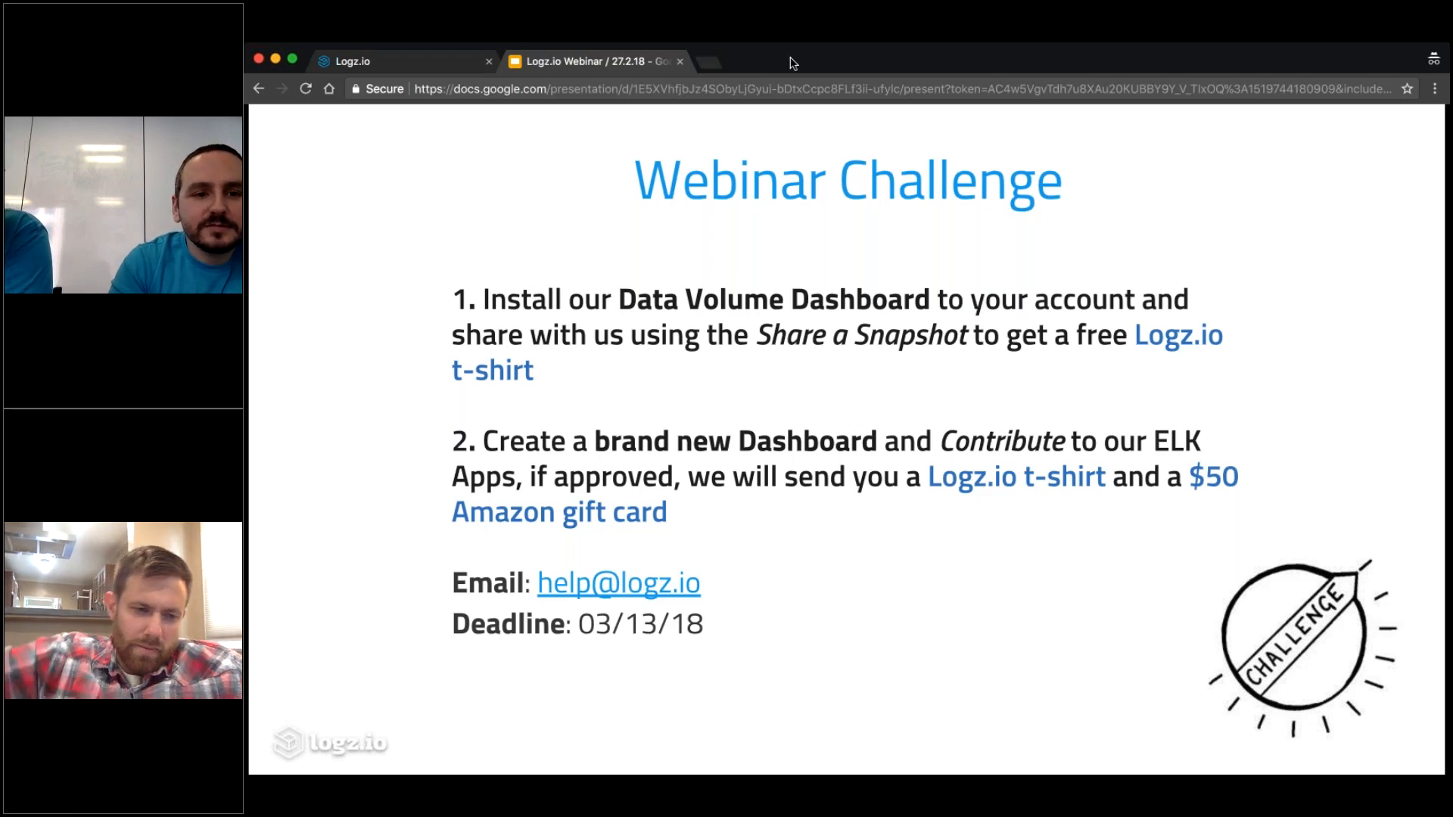
left_click(416, 65)
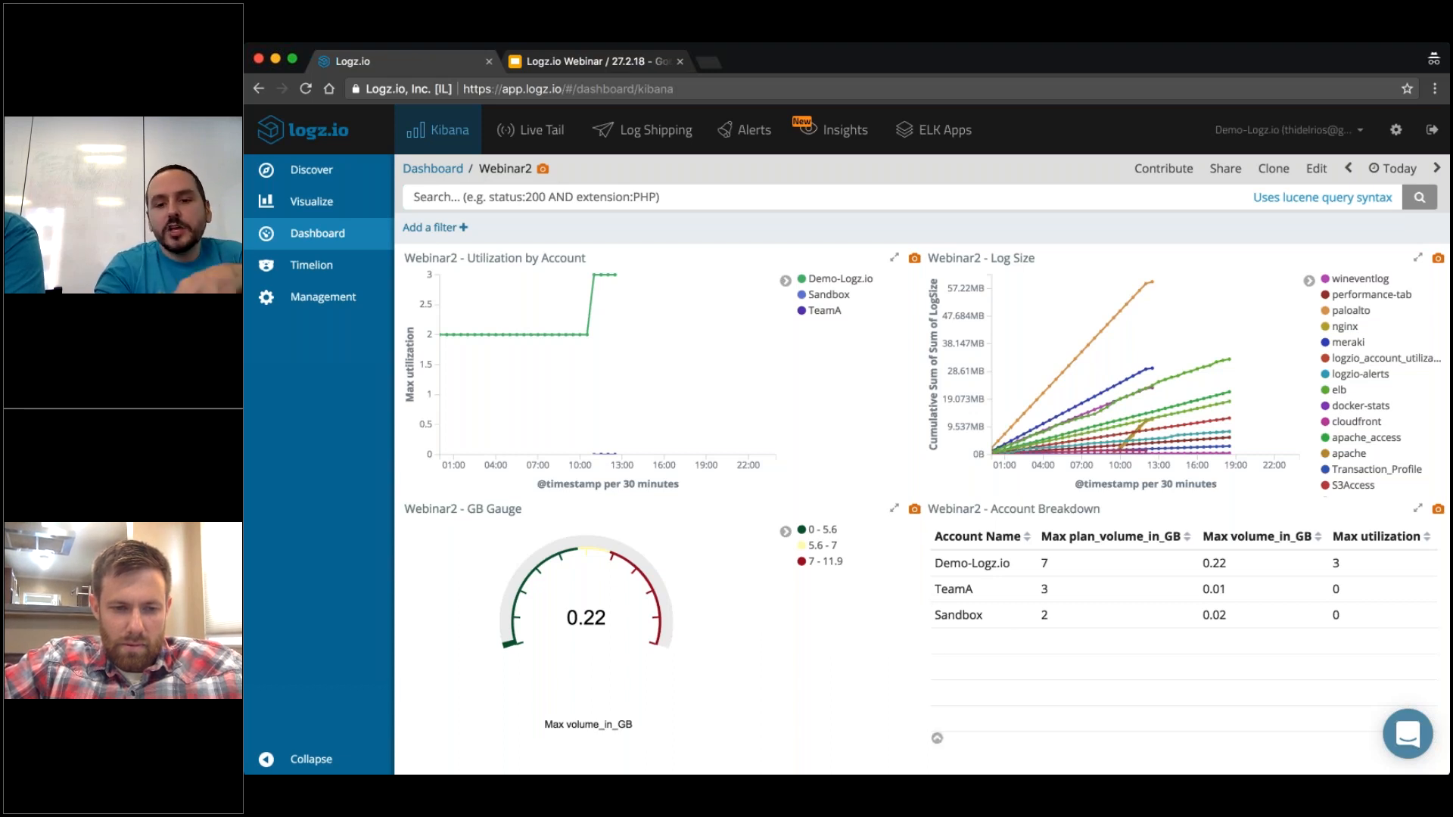
View the form for contributing the Webinar2 dashboard, including its Name and Description fields, and close it without publishing.
left_click(1163, 168)
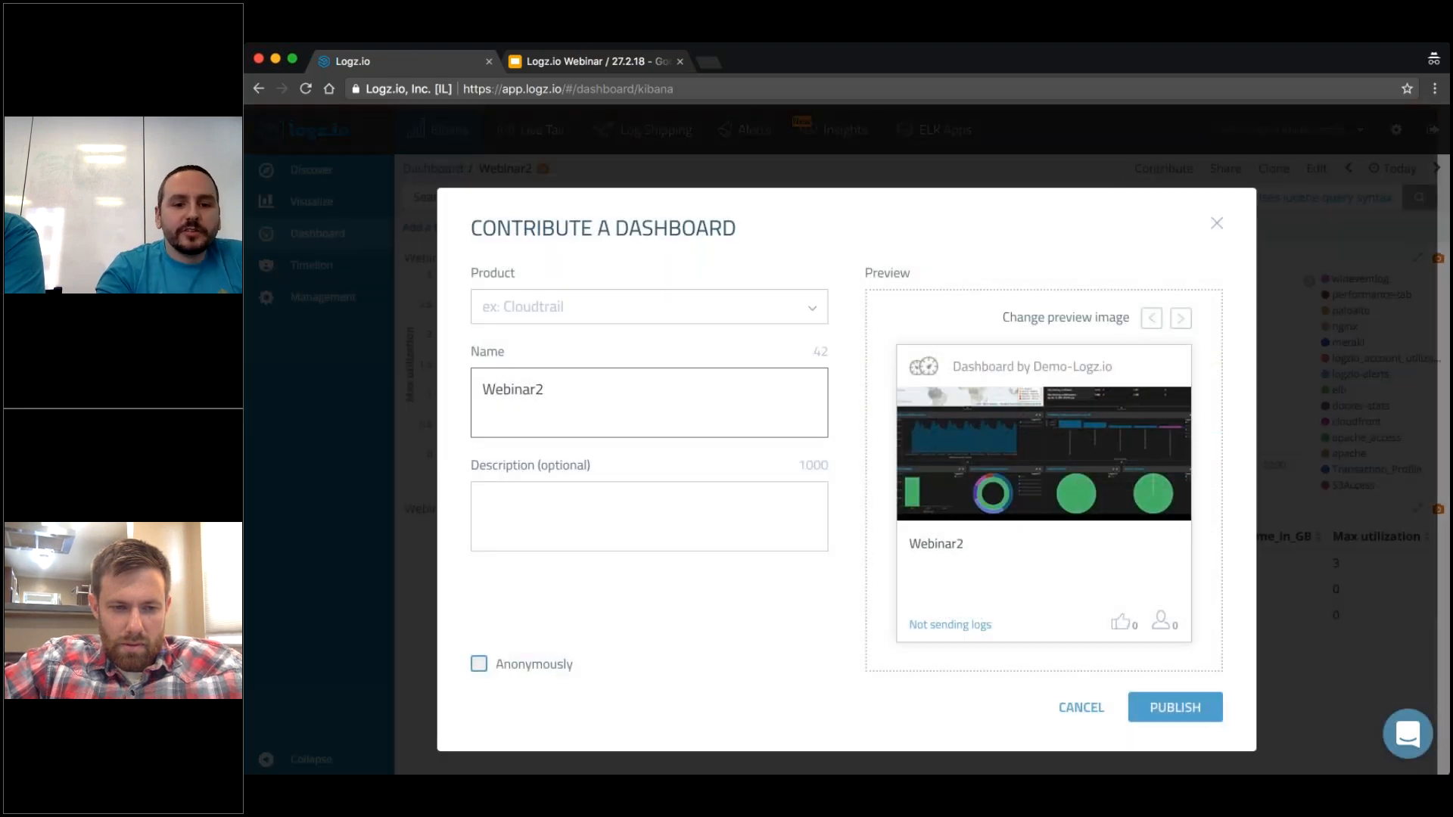
left_click(681, 522)
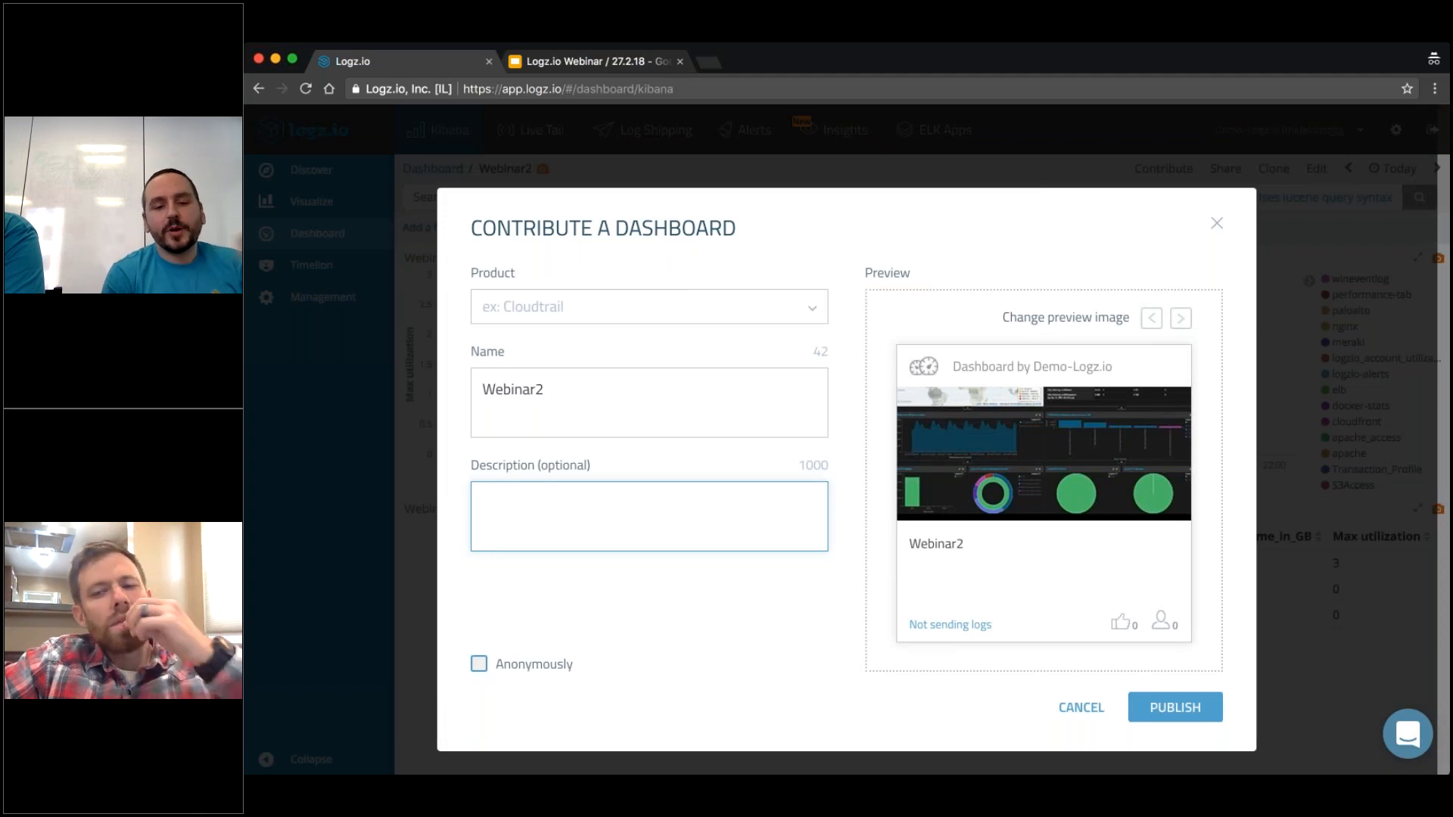
left_click(591, 389)
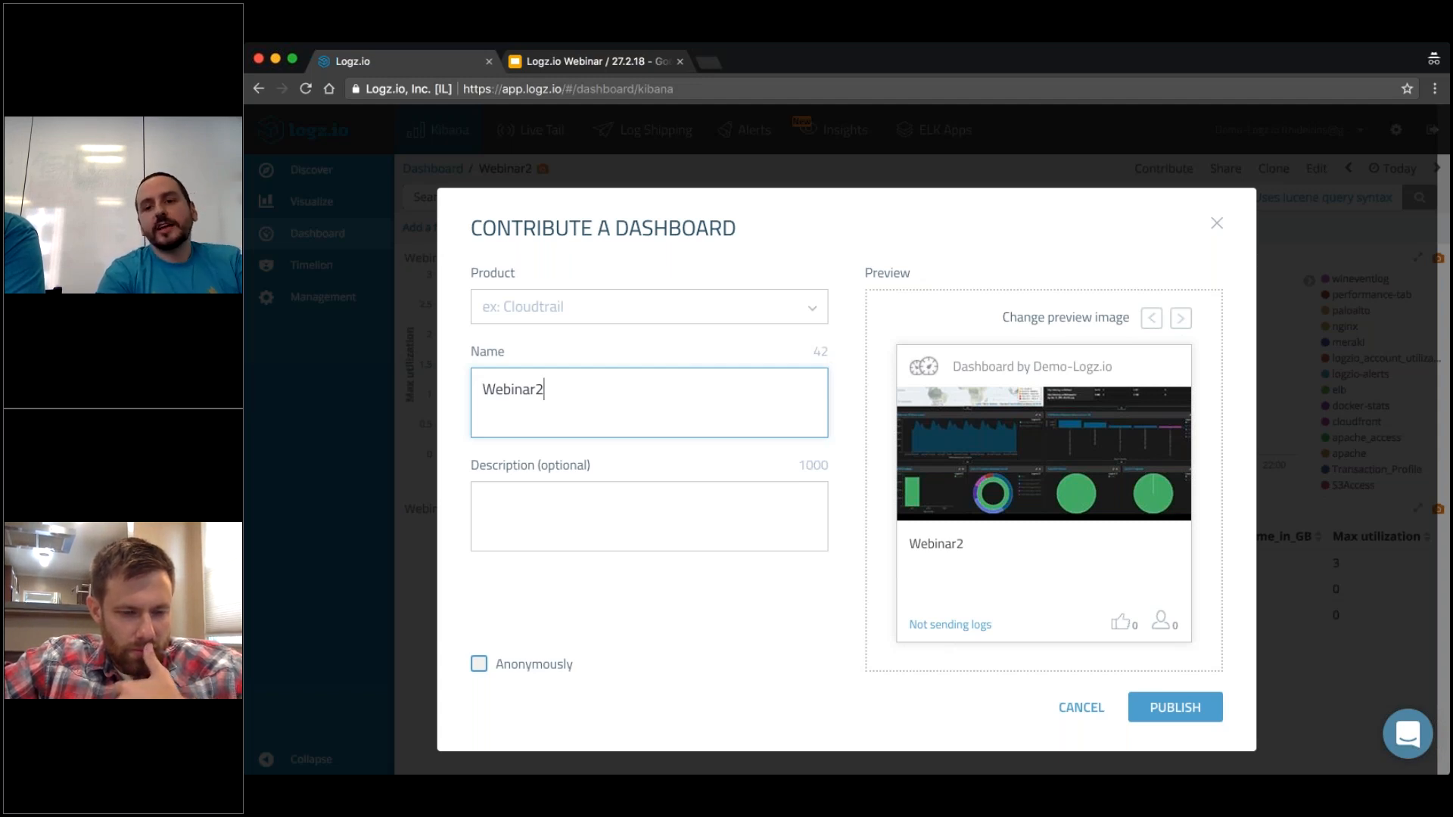
left_click(1216, 223)
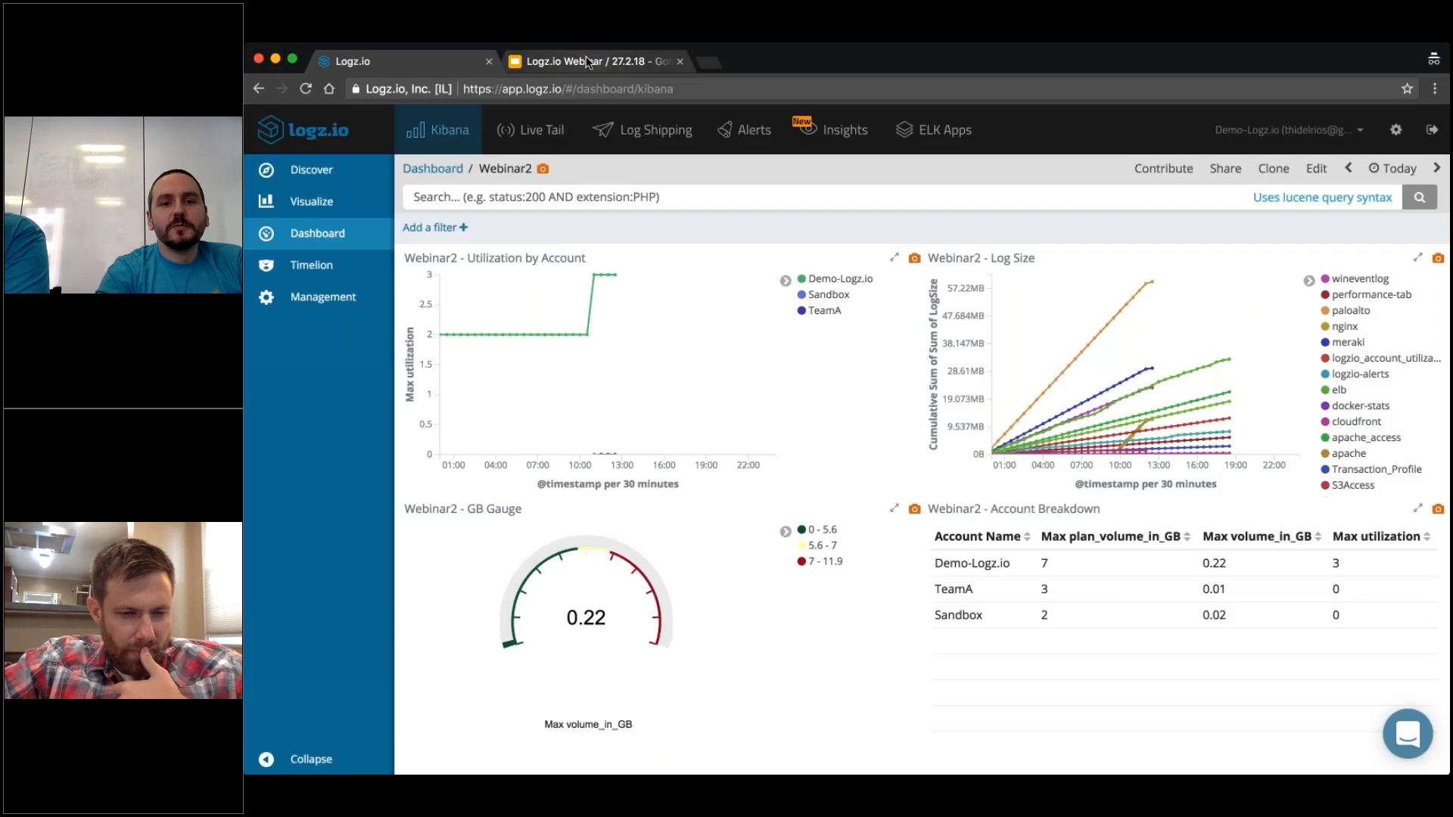
Switch to the Google Slides presentation, advance to the Thank You slide, and go back to the Webinar Challenge slide.
left_click(586, 57)
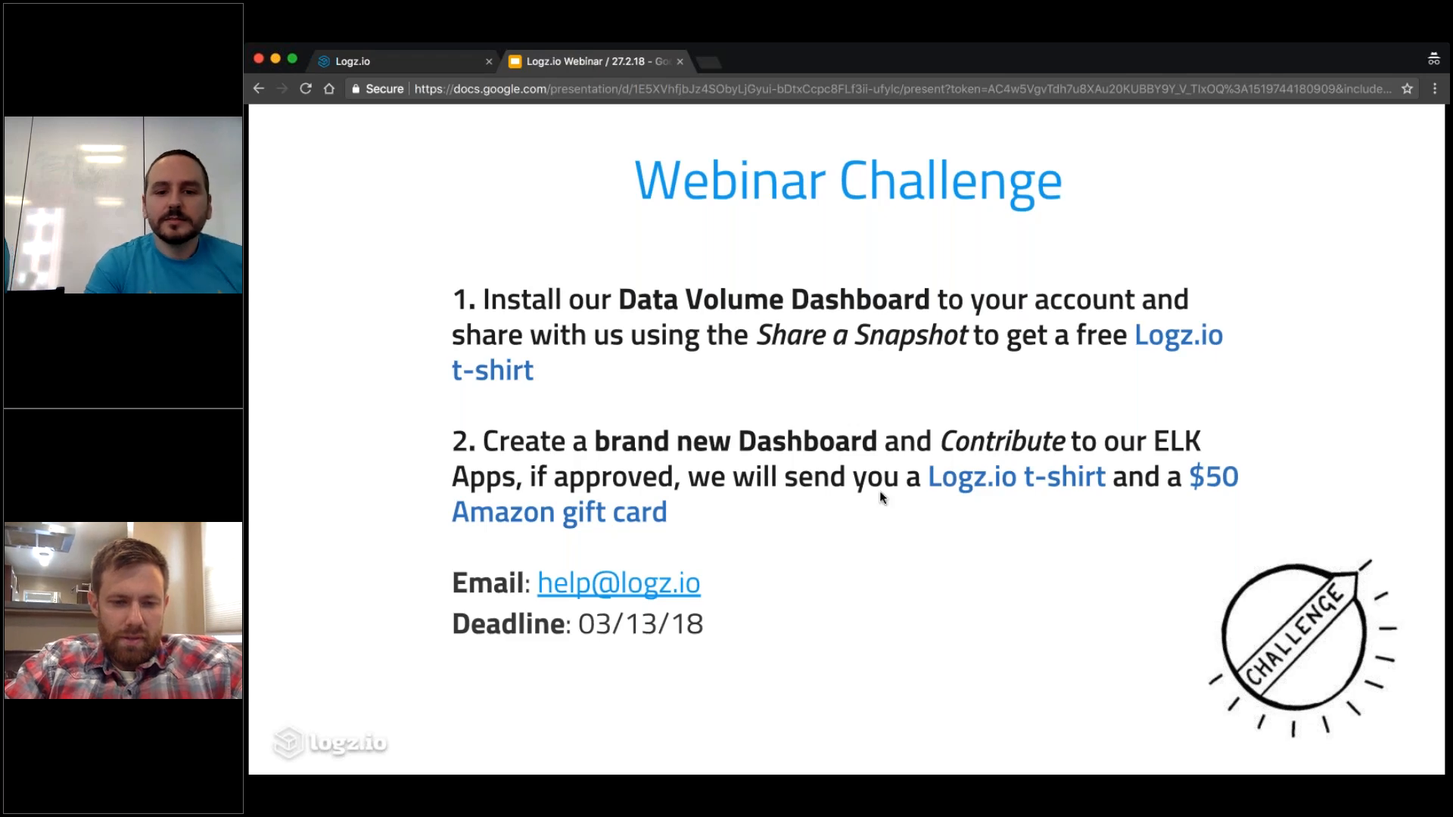
key("Right")
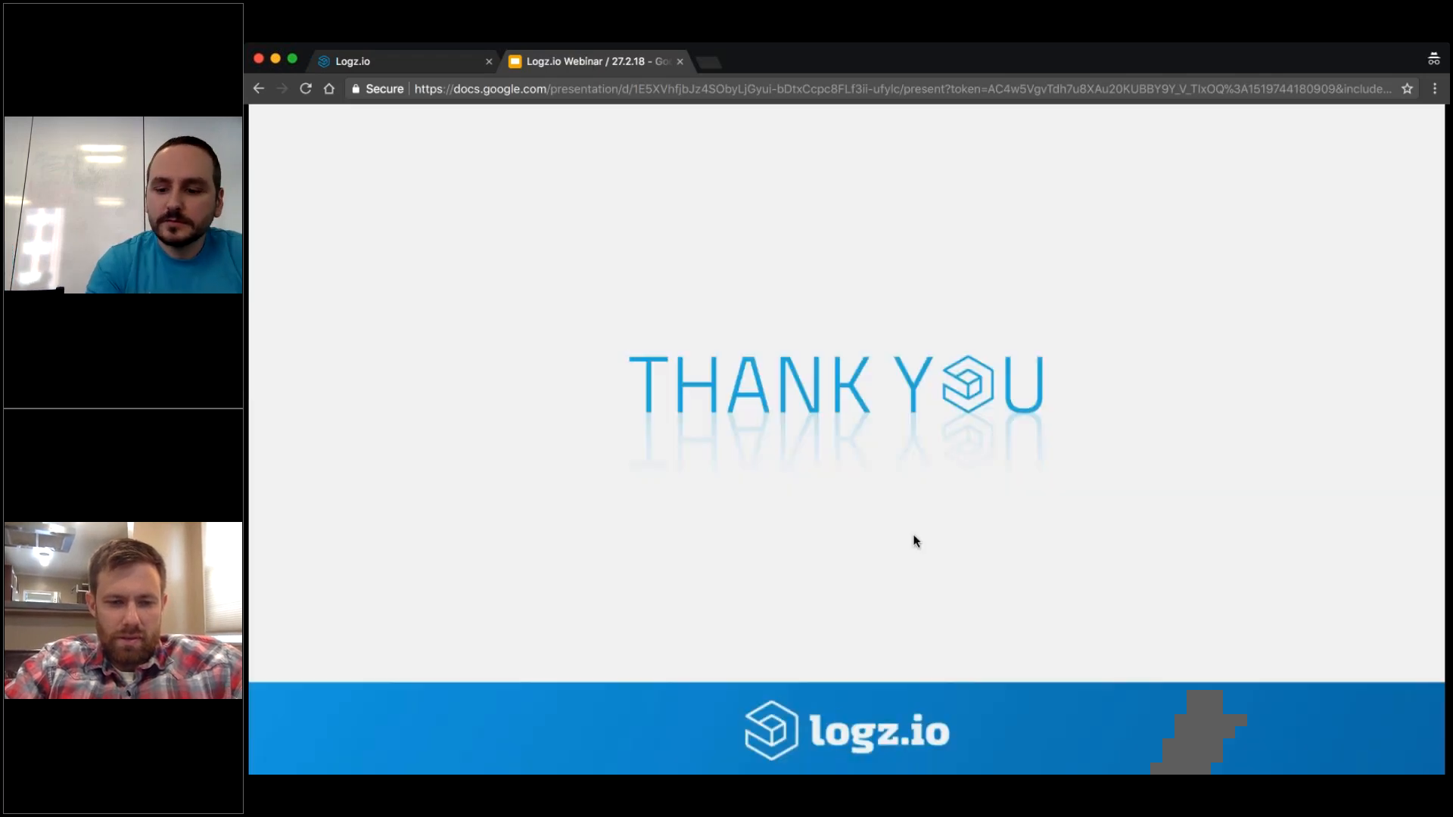
key("Left")
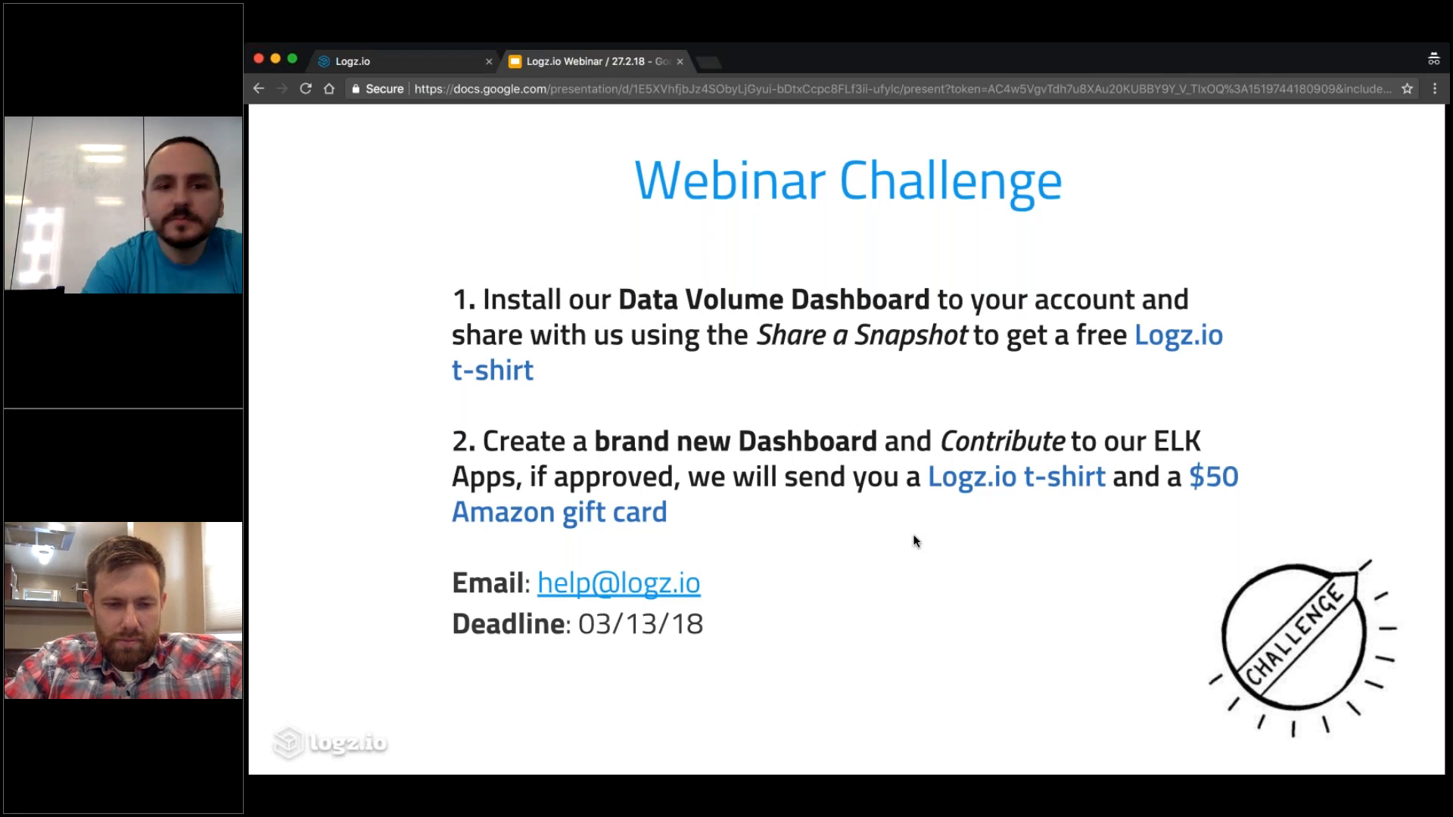
Back in Logz.io, share a snapshot of the Utilization by Account chart with the message "Test" to the Snapshots endpoint.
left_click(384, 61)
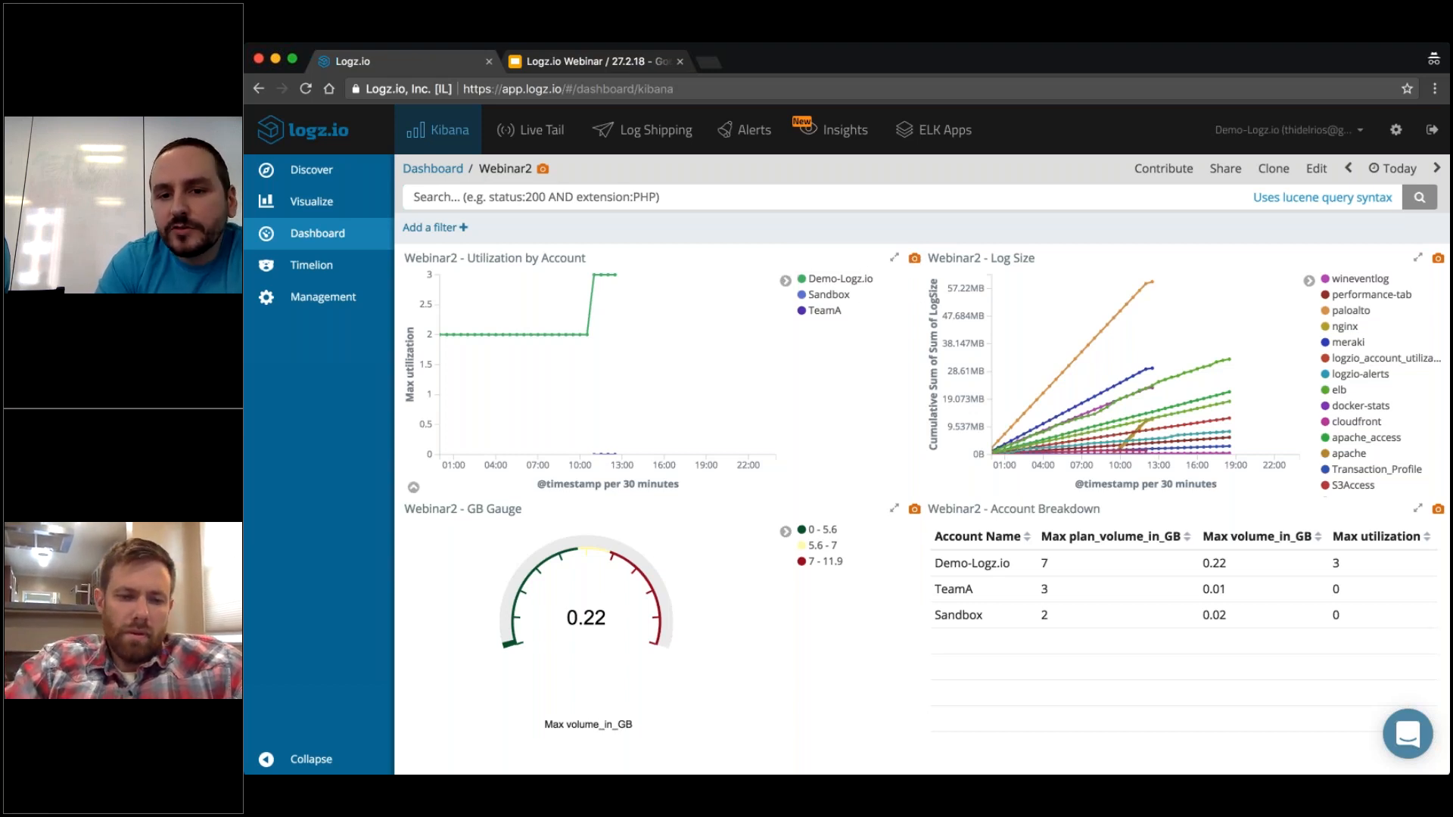
left_click(915, 260)
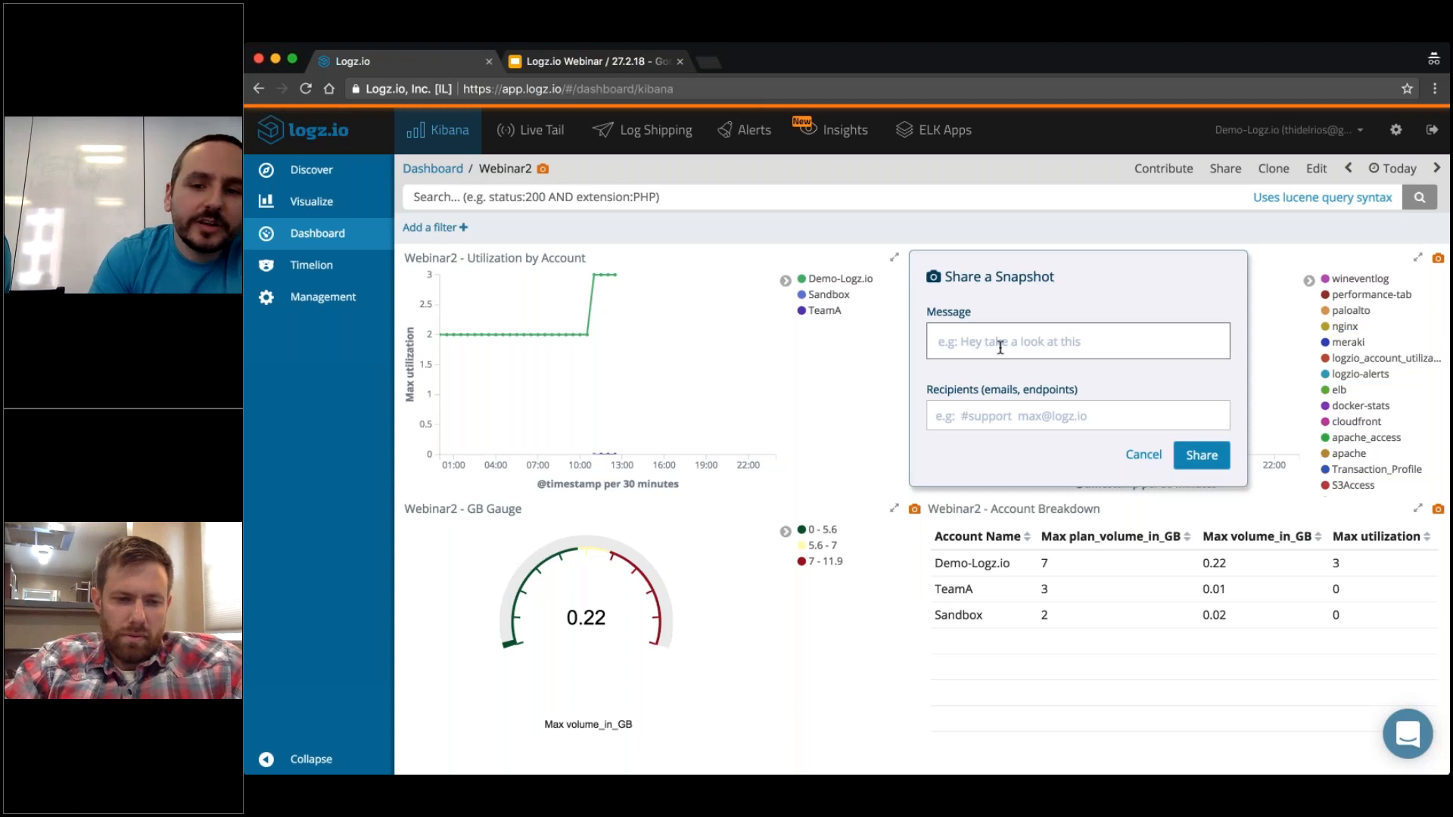
type("Test")
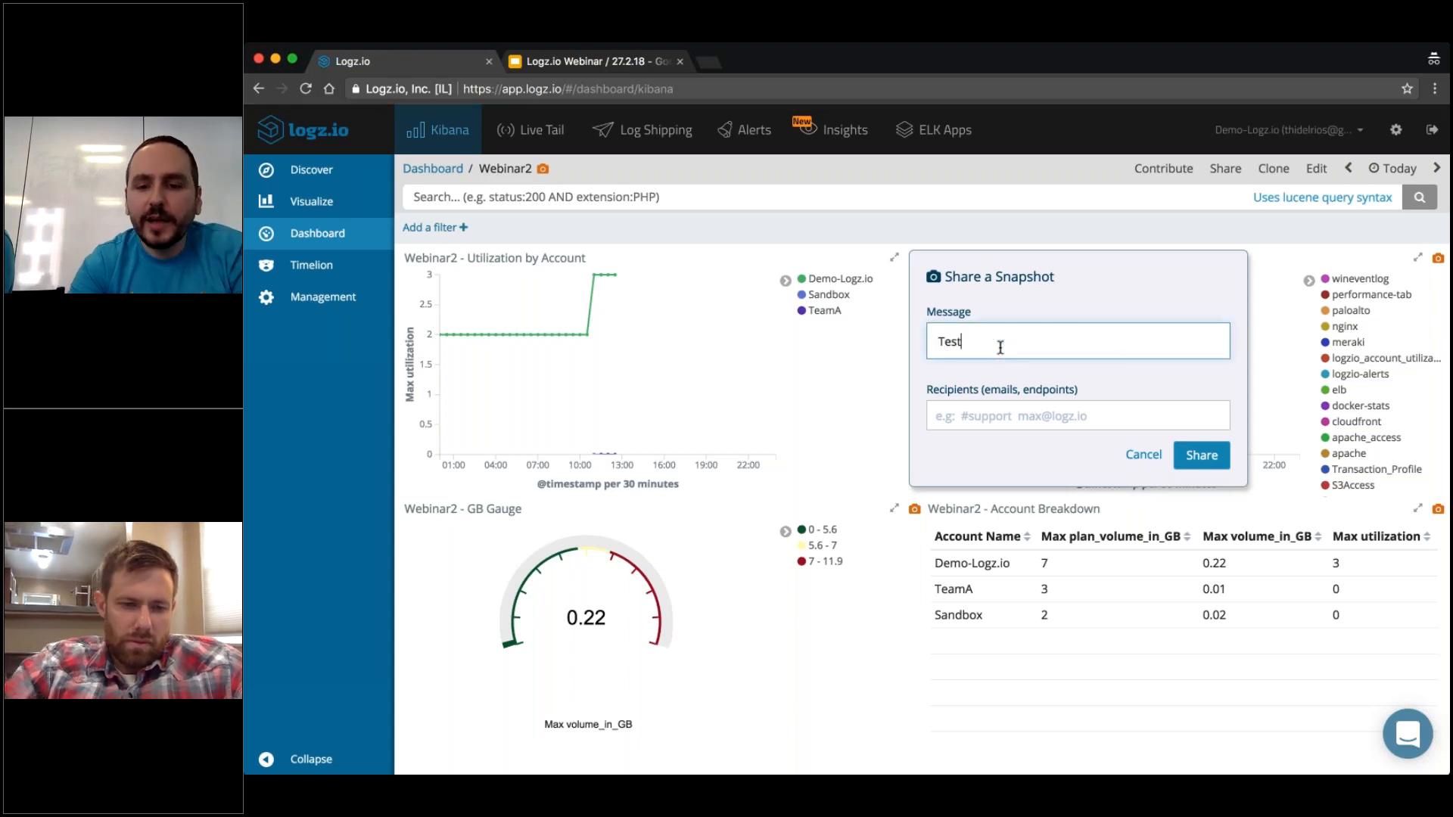
left_click(1012, 416)
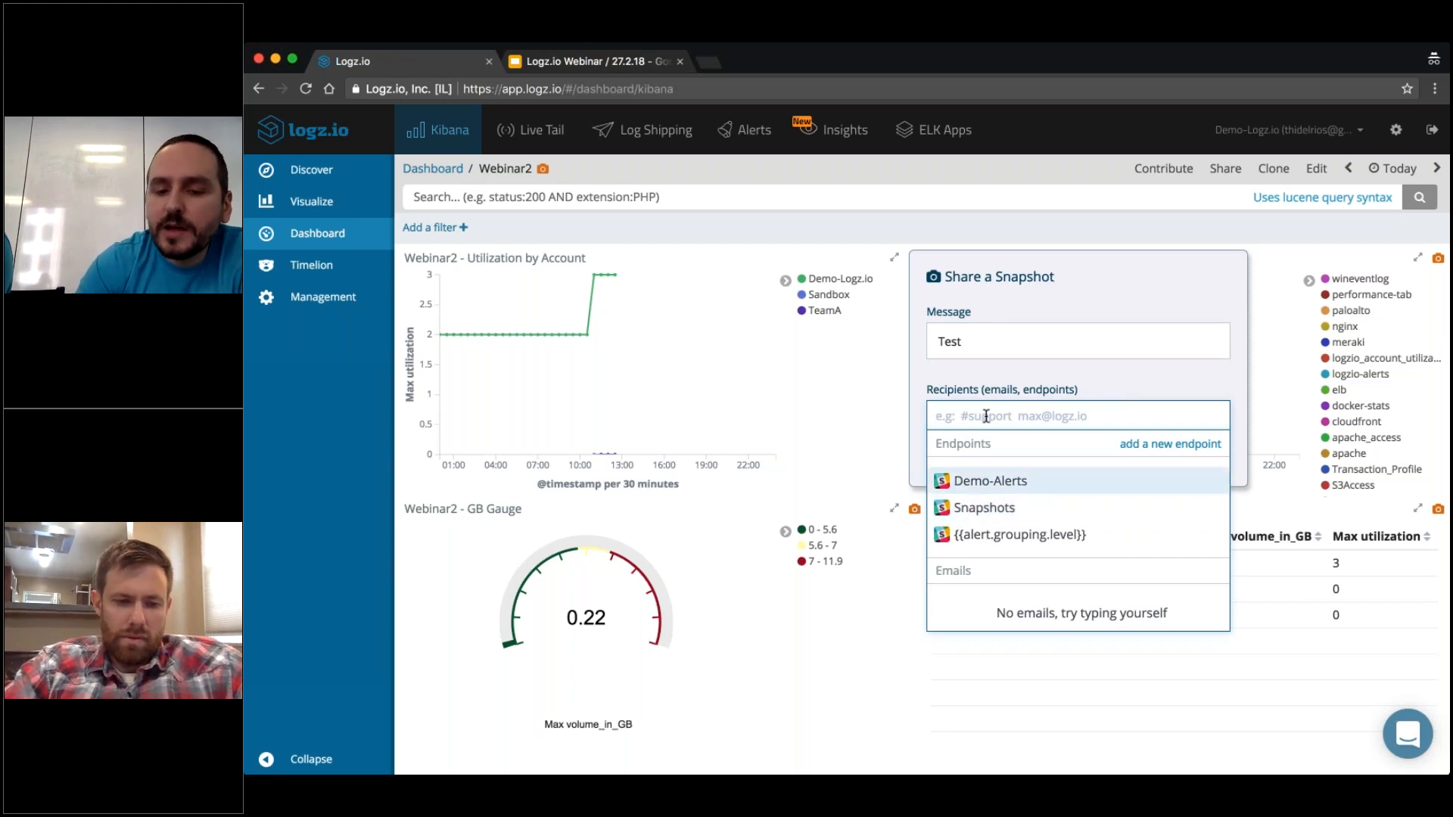
left_click(976, 510)
left_click(1203, 455)
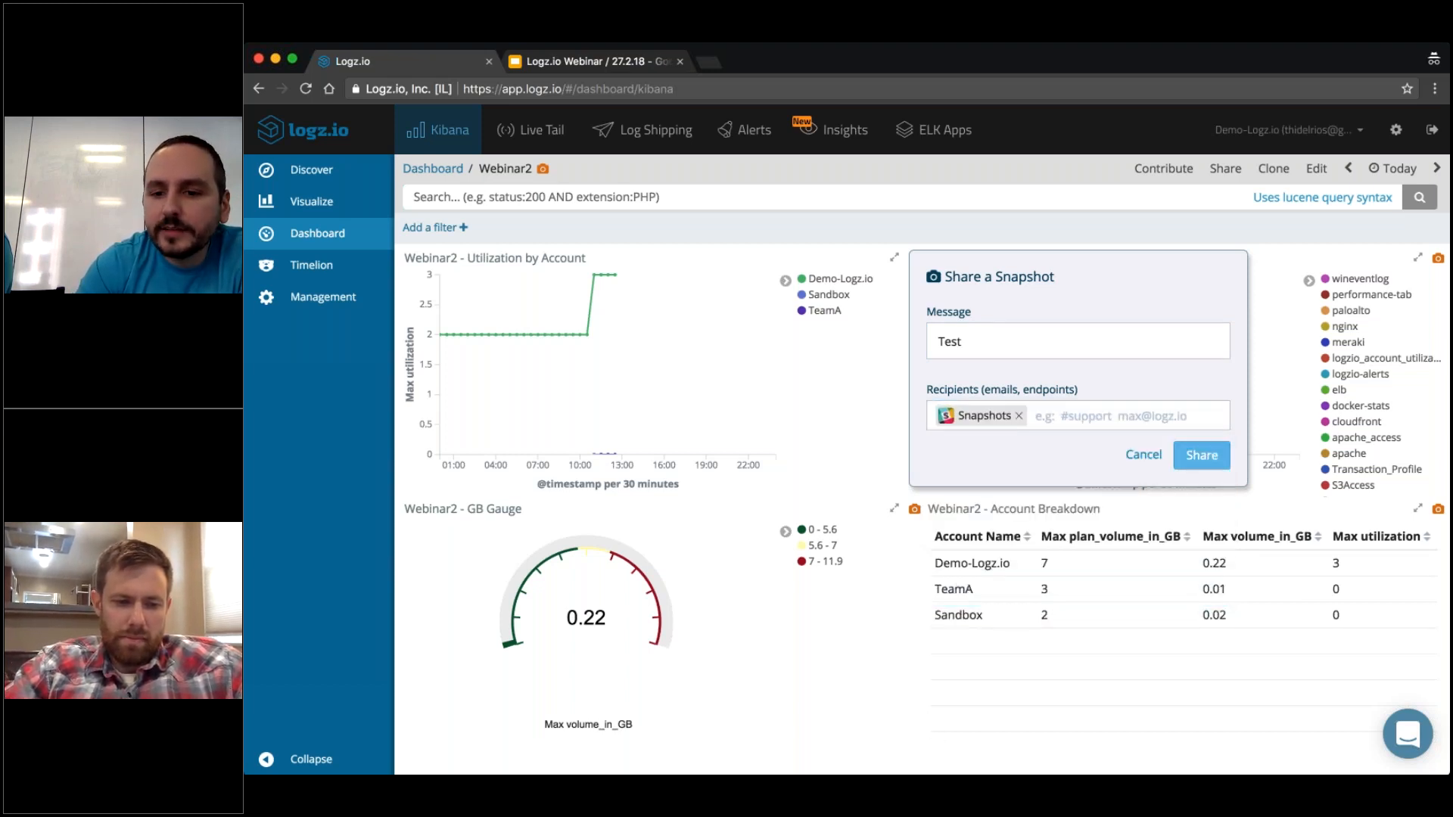
left_click(1074, 318)
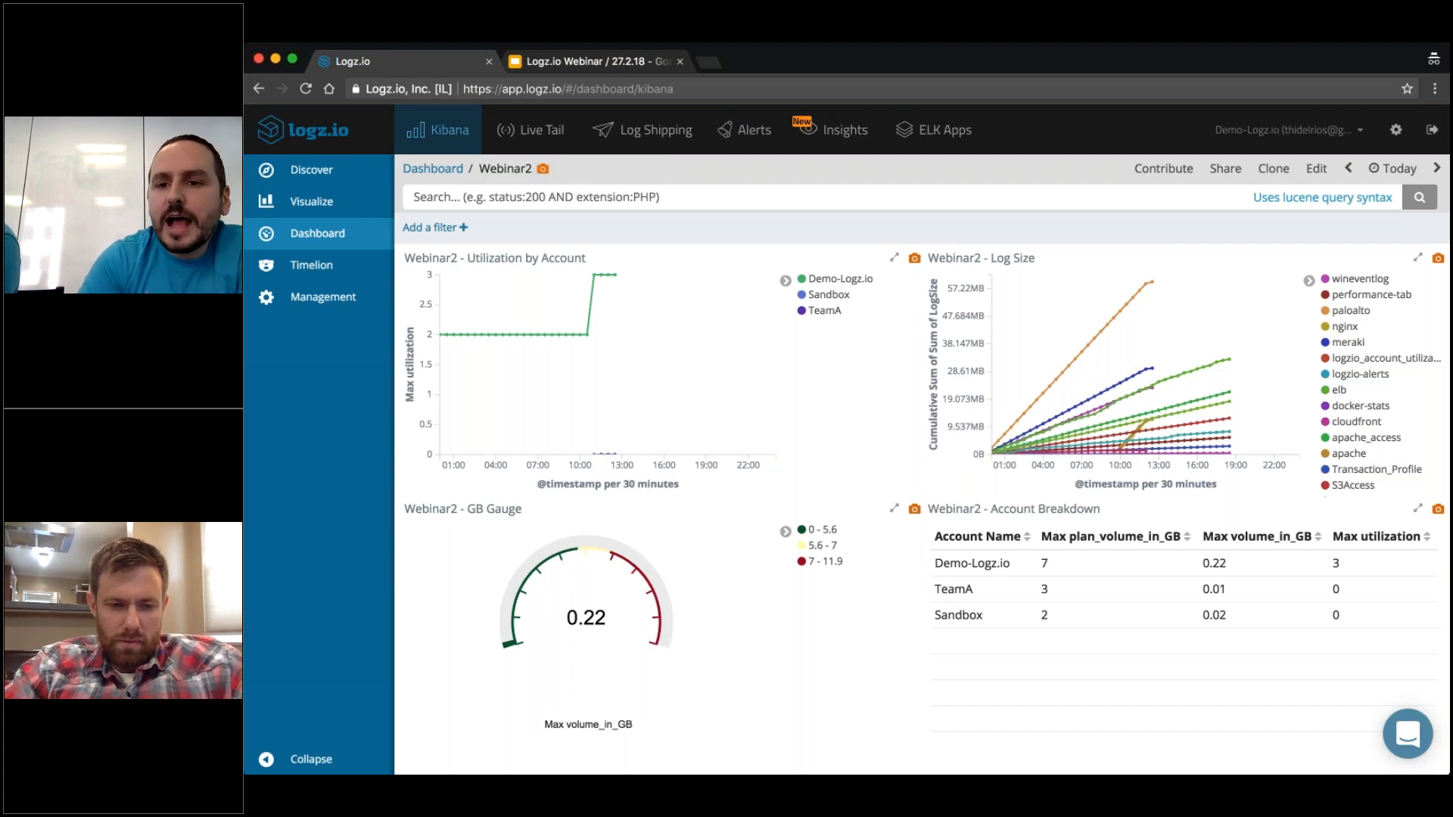
Display the Webinar2 dashboard's share links, and check the Webinar Challenge slide in Google Slides before returning to Logz.io.
left_click(1225, 170)
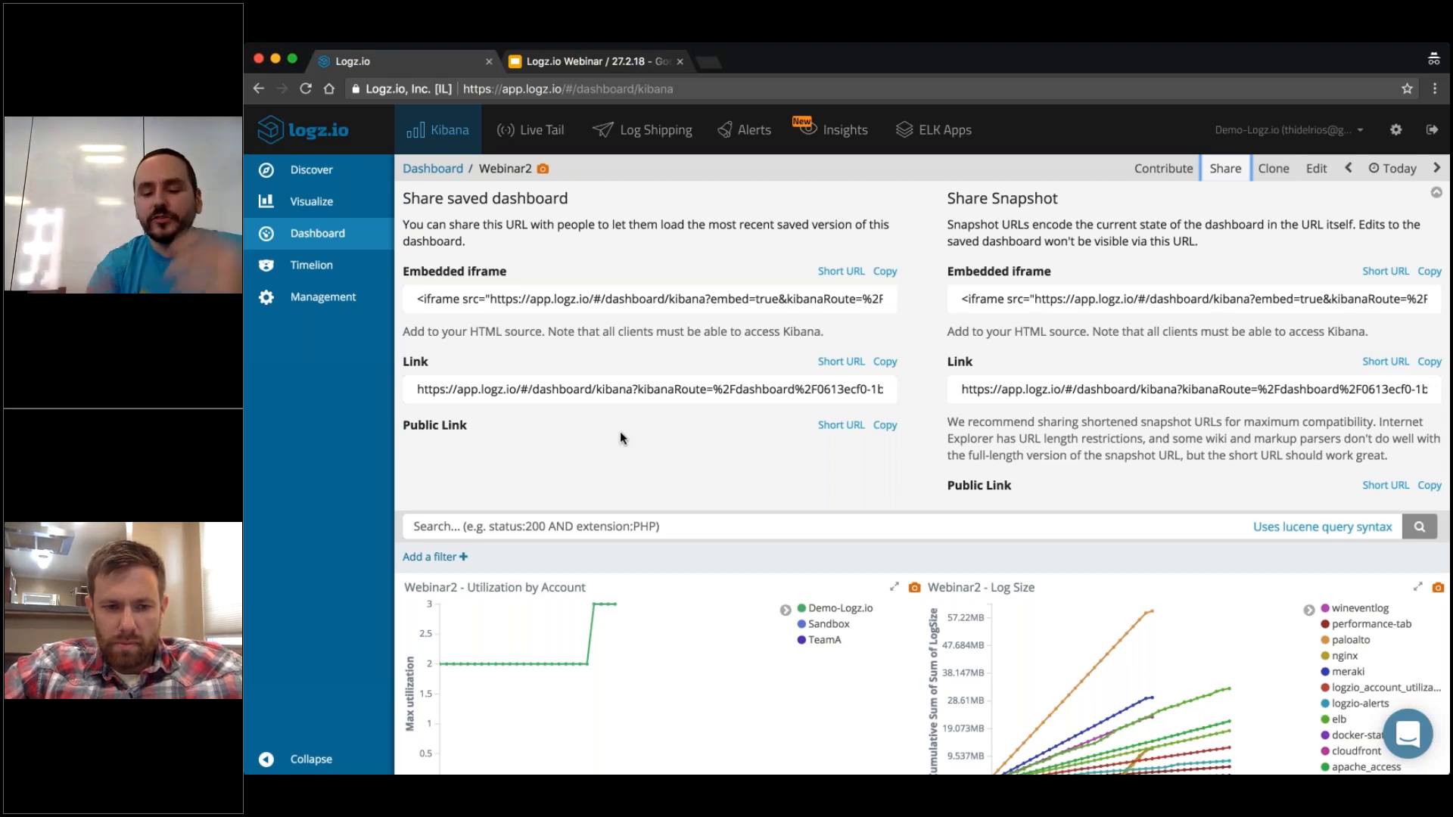
left_click(583, 62)
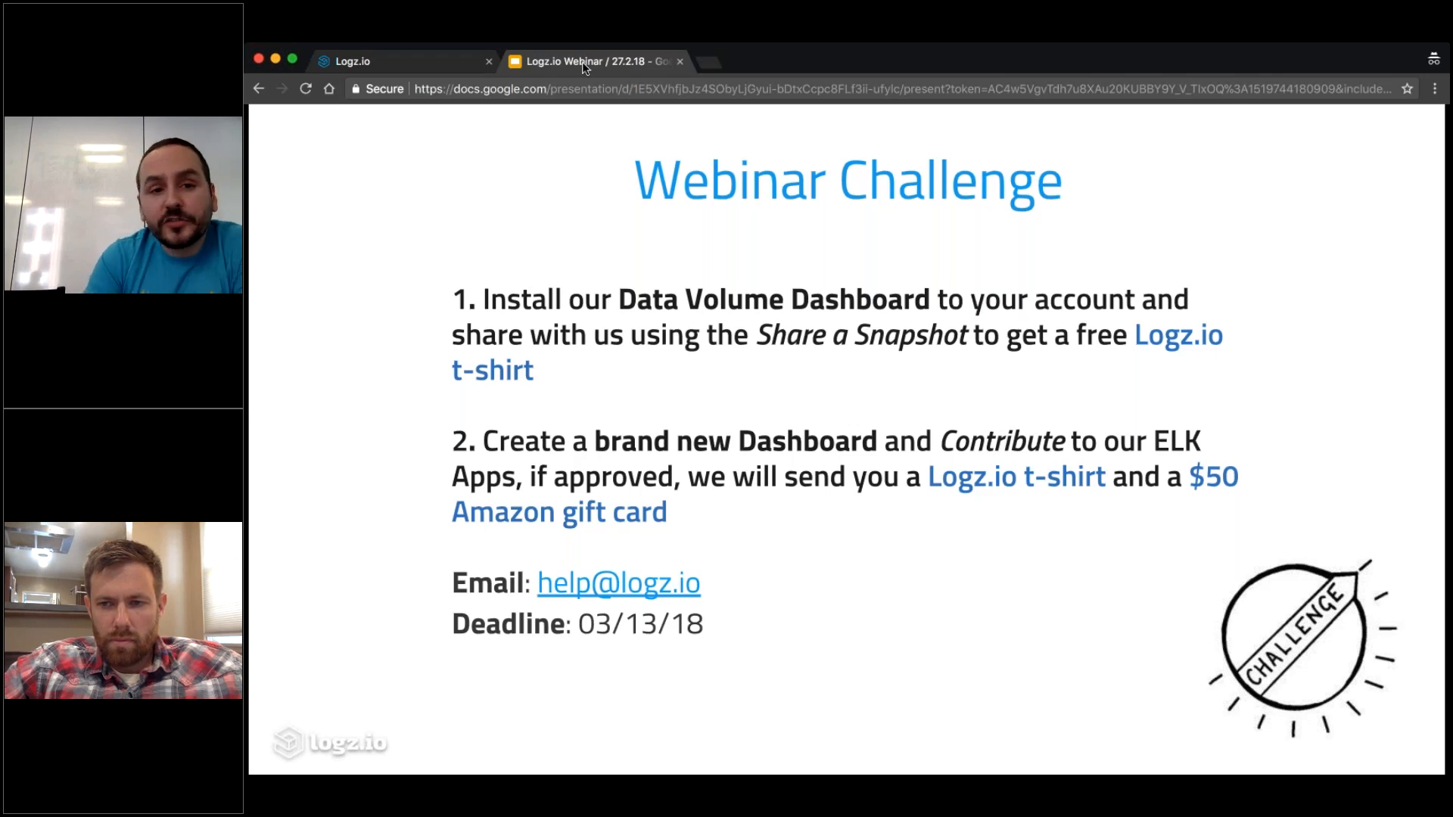
left_click(401, 61)
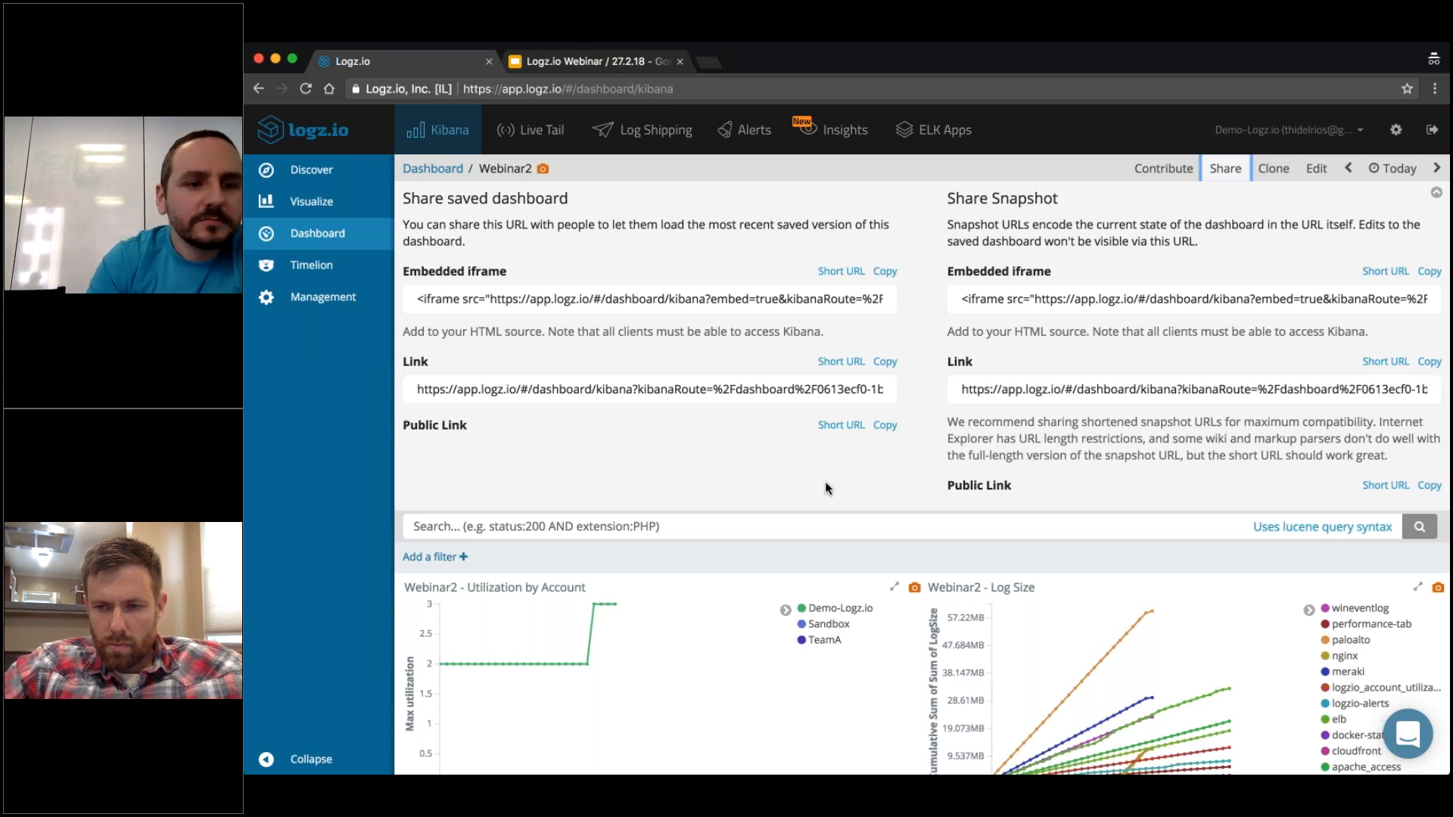
Start a new Traffic Light visualization from the [logzioCustomerIndex]YYMMDD index and view its width and threshold options.
left_click(310, 207)
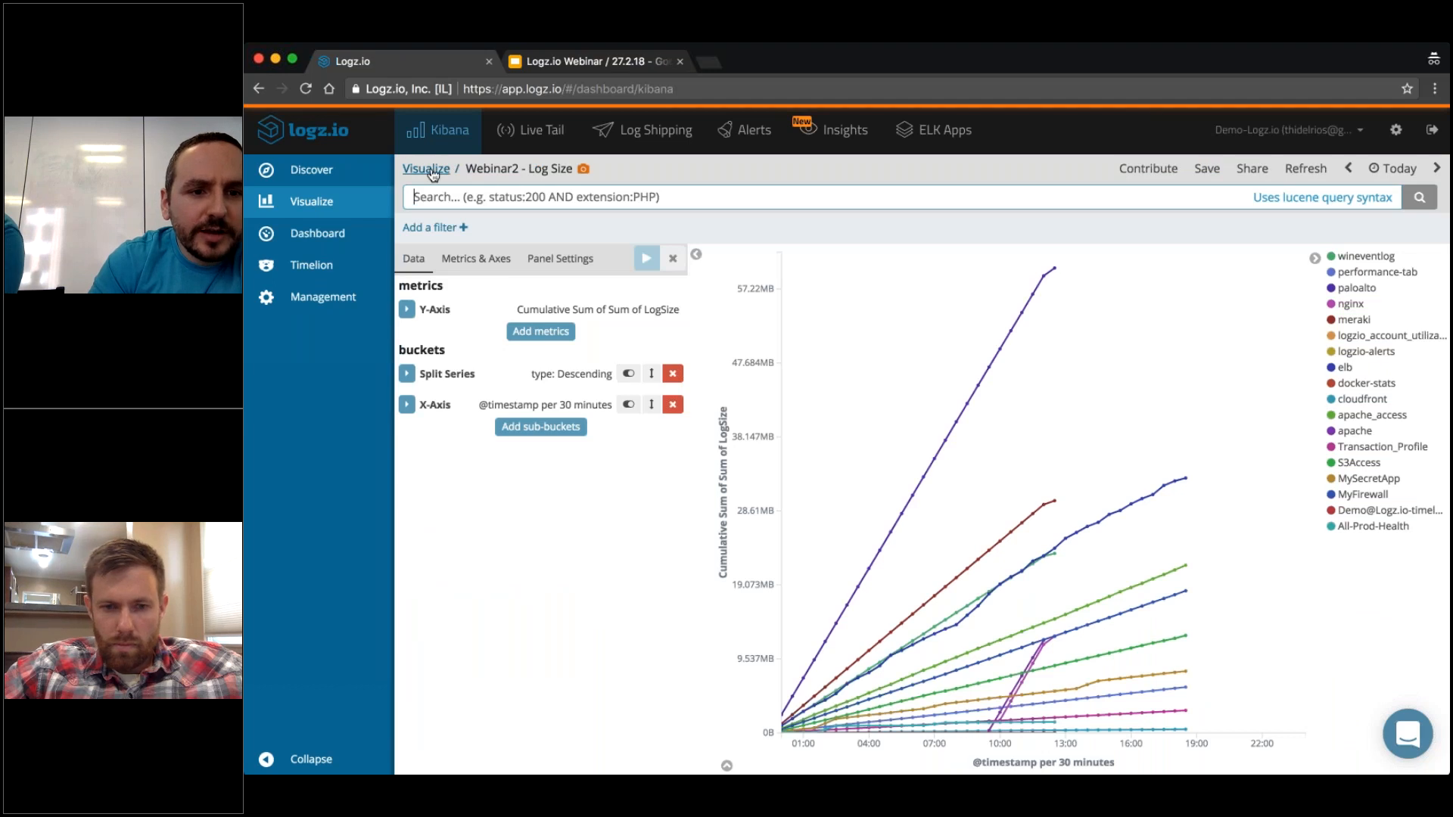
left_click(431, 171)
left_click(1055, 251)
scroll(1199, 379, "down", 5)
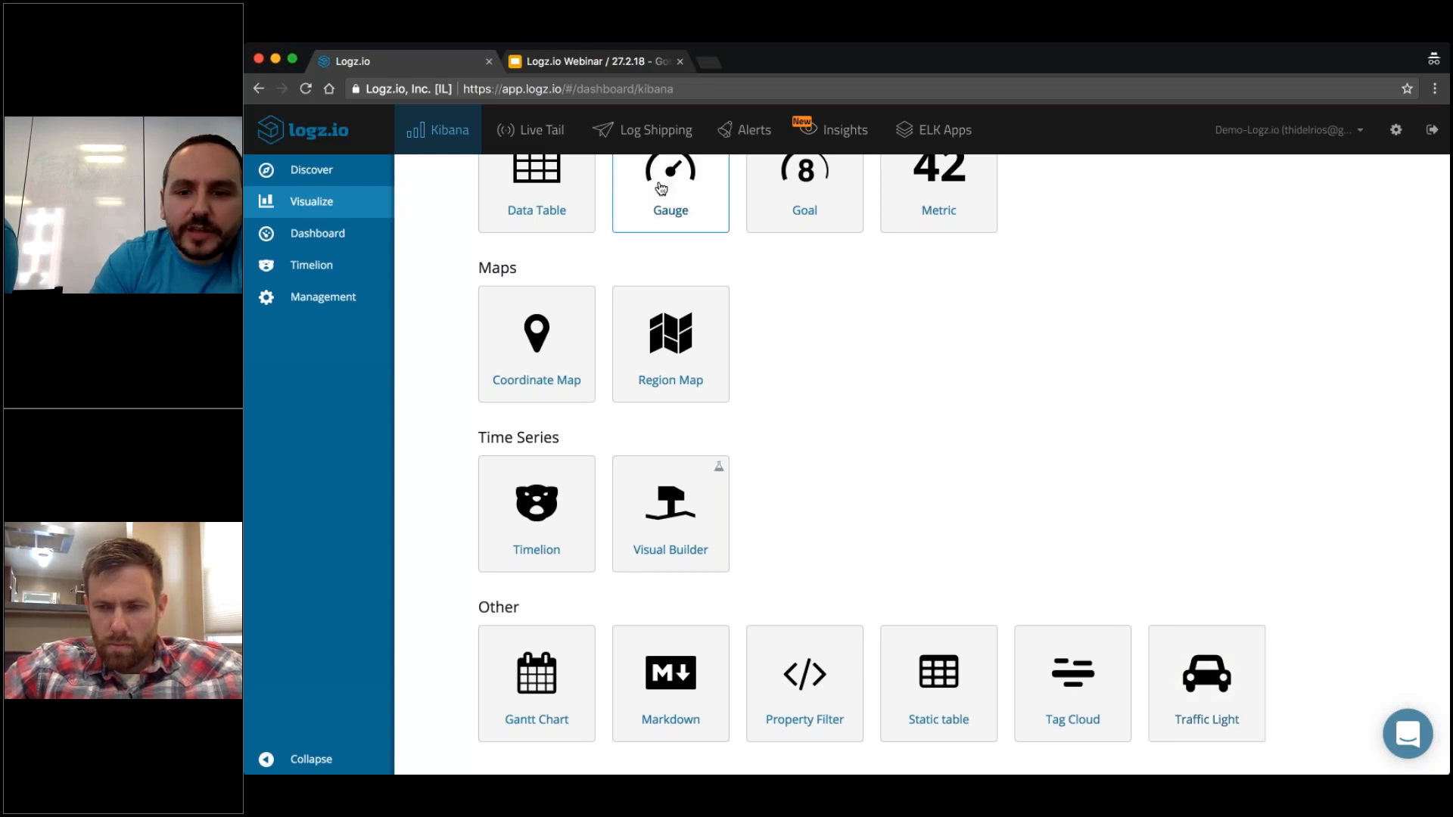
left_click(1207, 677)
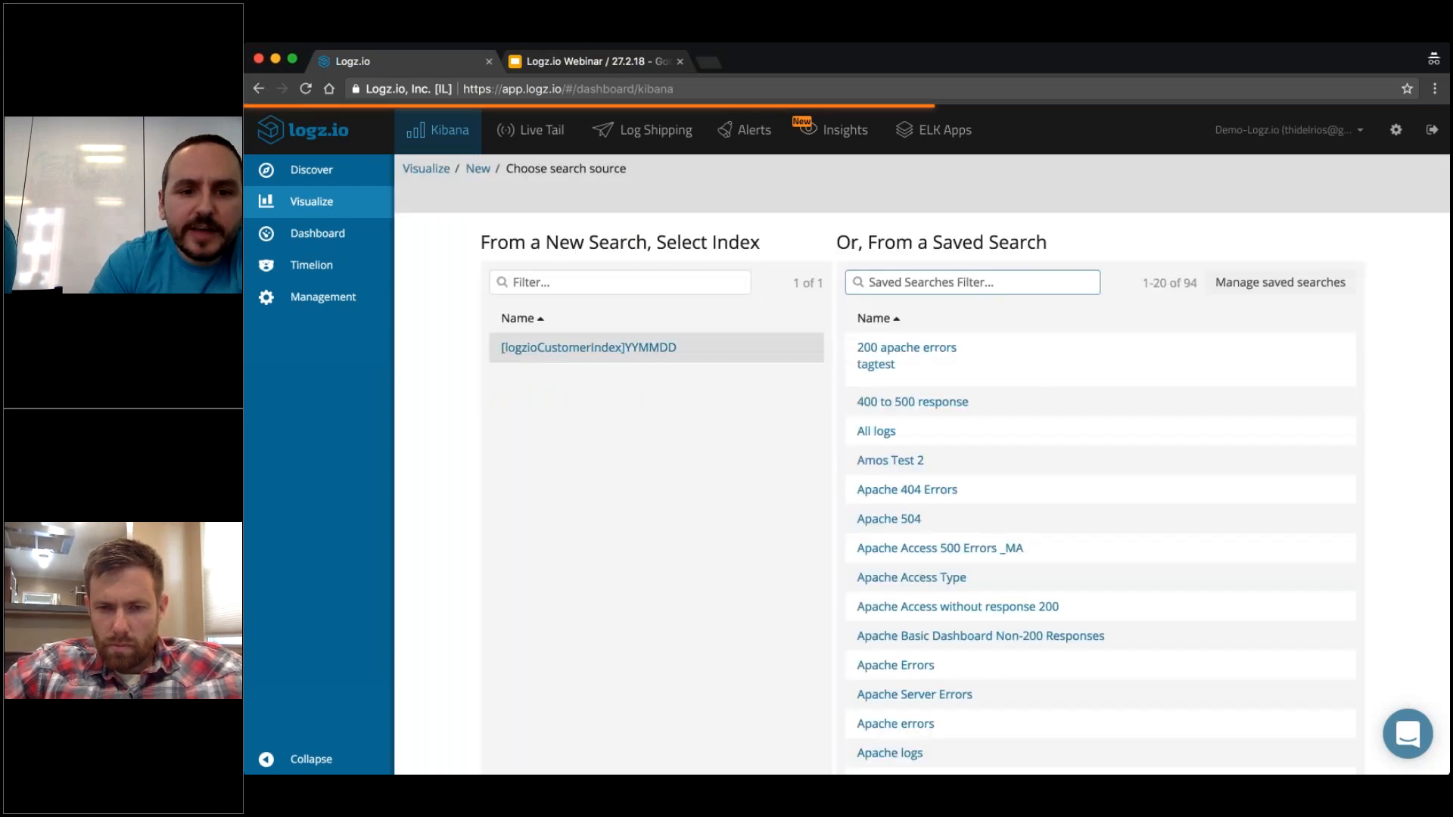
left_click(616, 347)
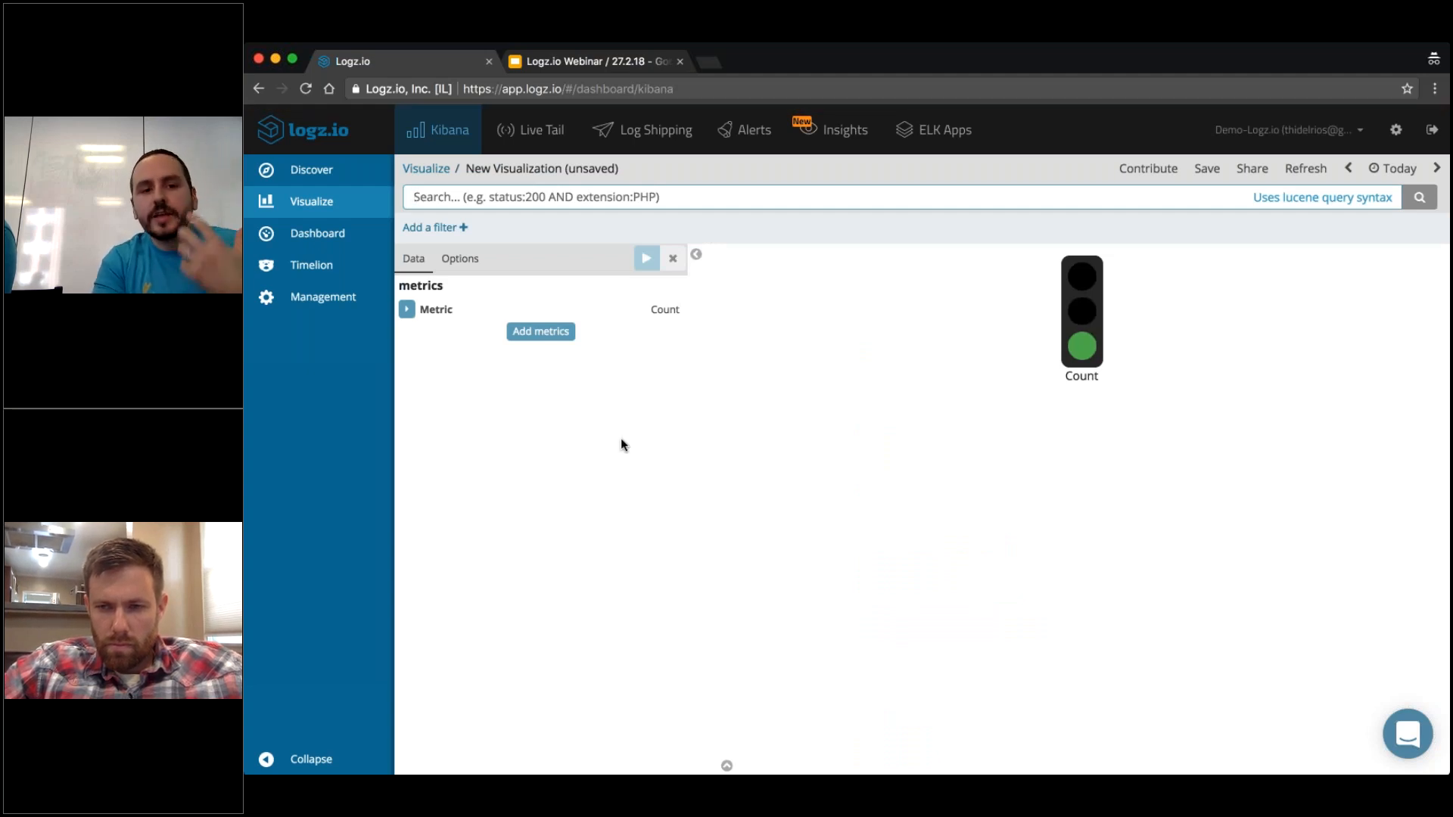
left_click(456, 260)
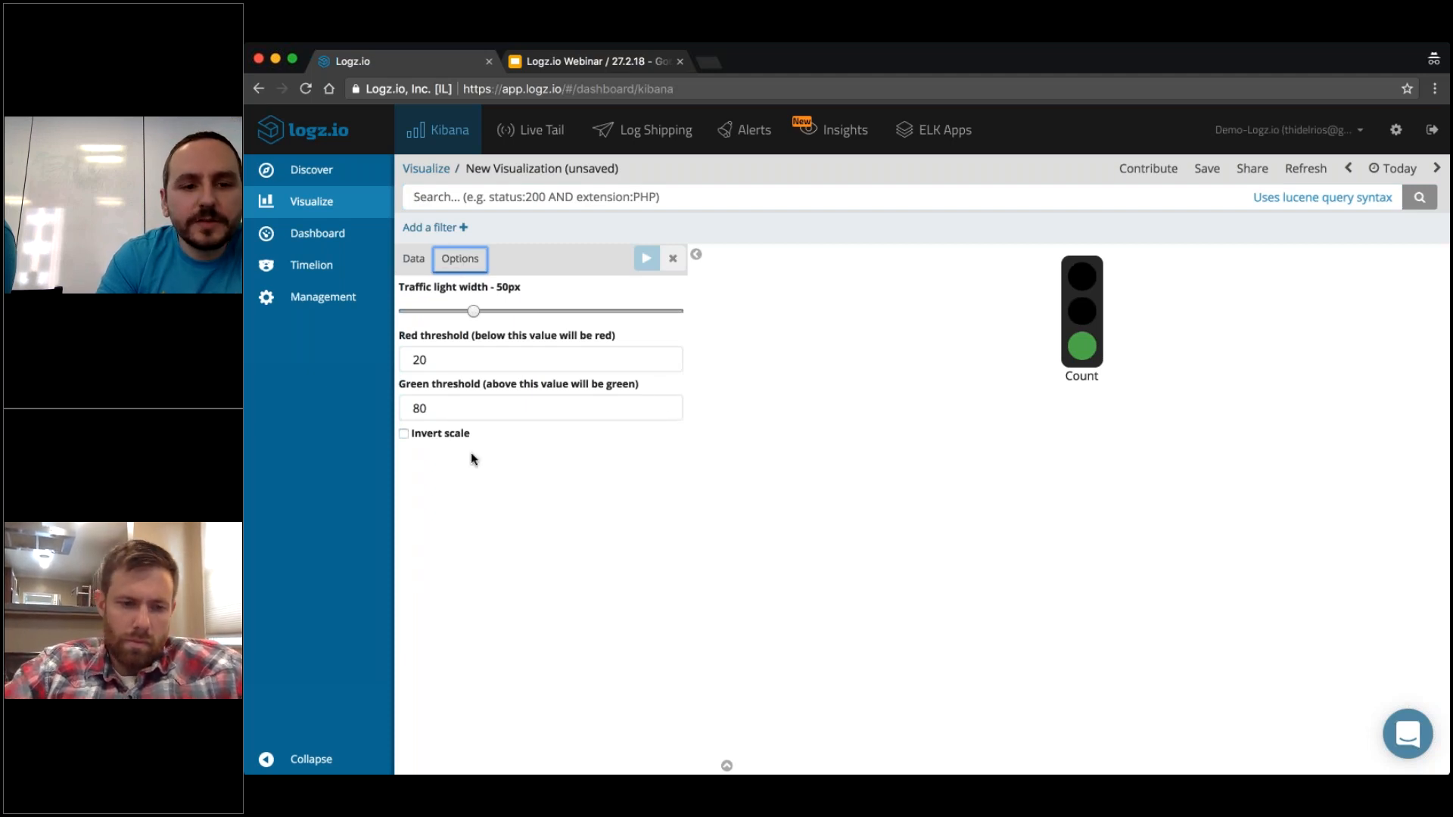
Leave the unsaved visualization for the Webinar2 dashboard, with a brief look at the Webinar Challenge slide in Google Slides.
left_click(318, 234)
left_click(579, 64)
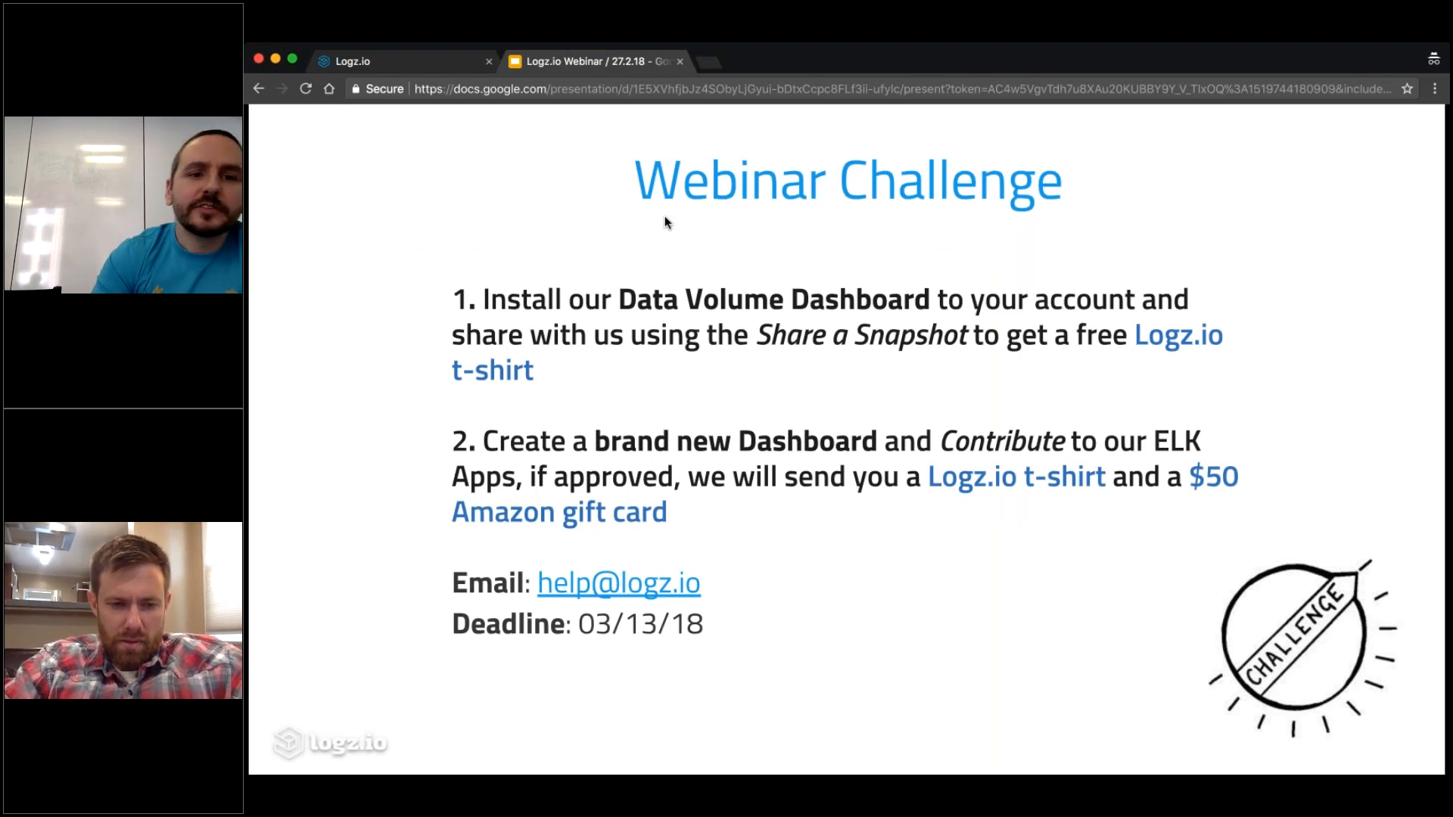
left_click(376, 61)
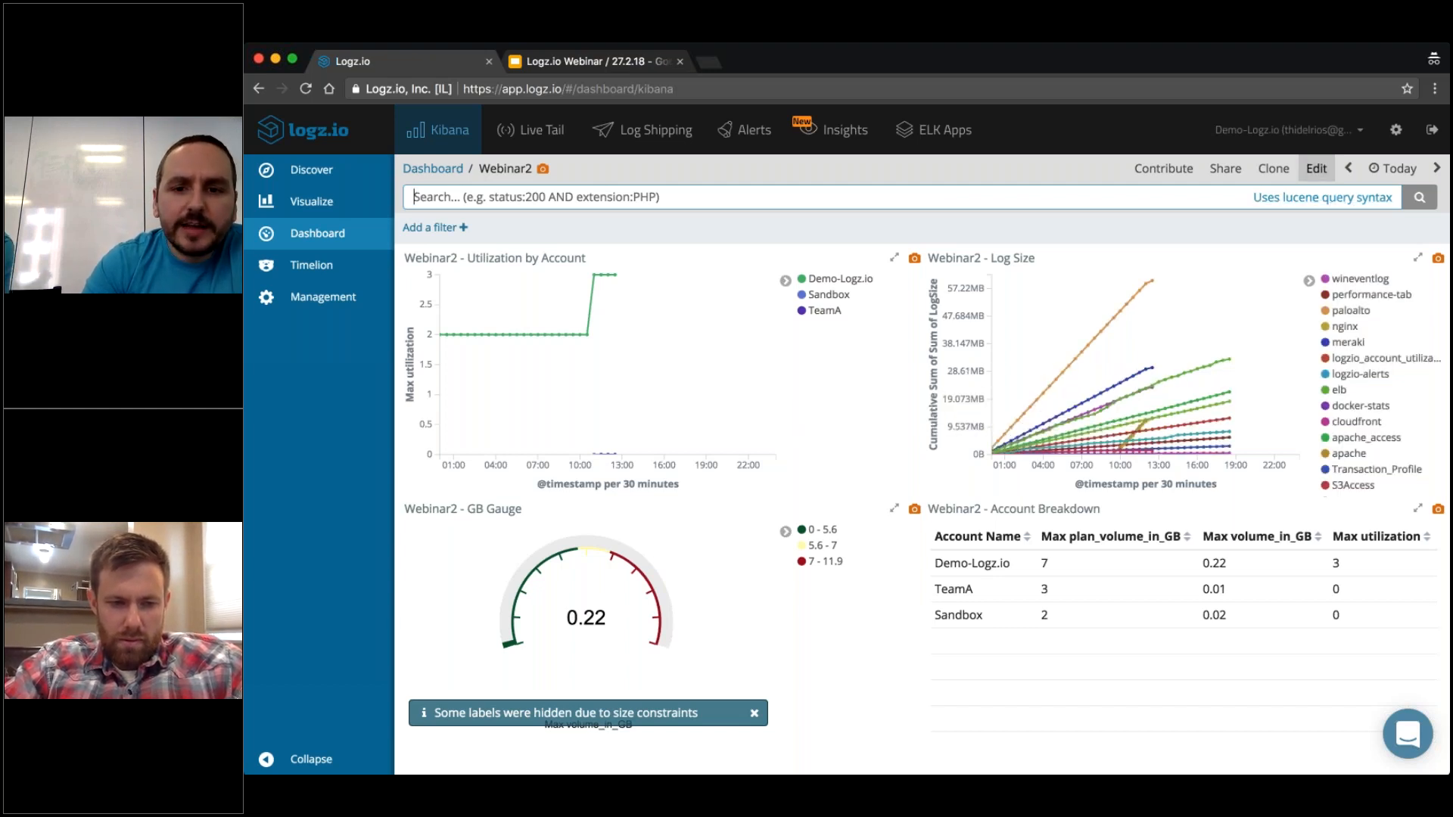
Open the Utilization by Account visualization from the dashboard's edit mode, return to the dashboard, and cancel editing.
left_click(1316, 168)
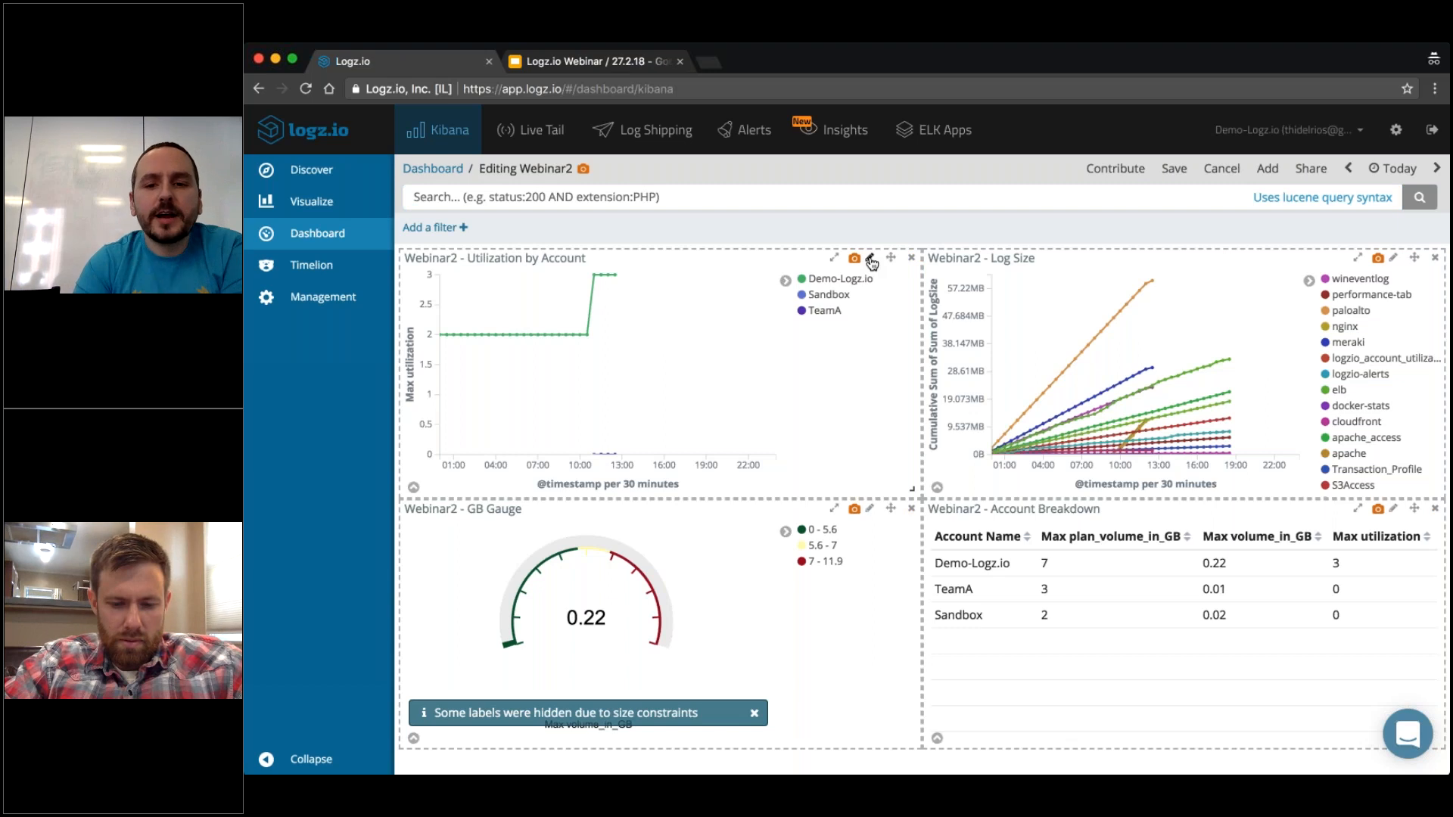
left_click(870, 259)
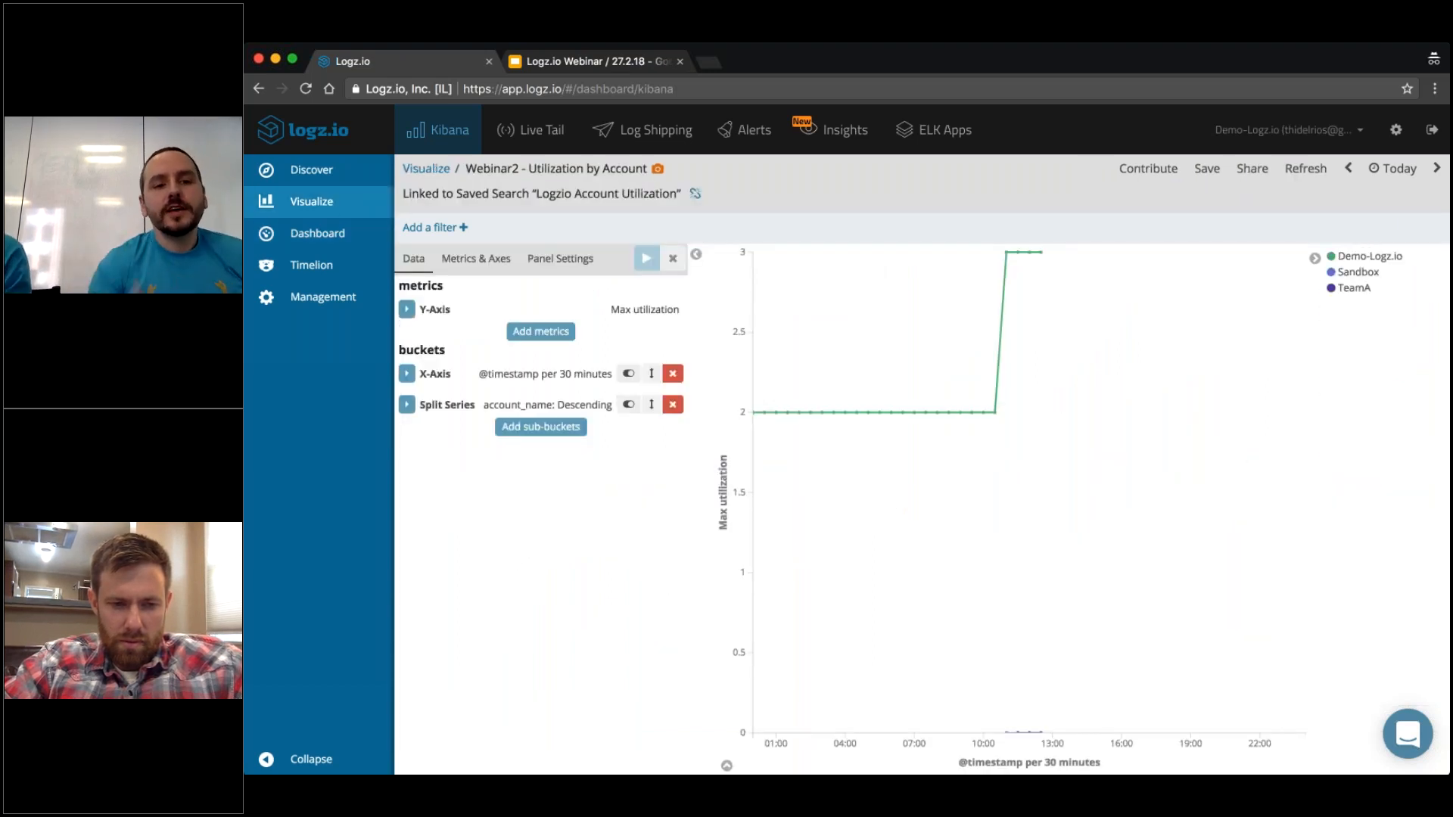
left_click(328, 234)
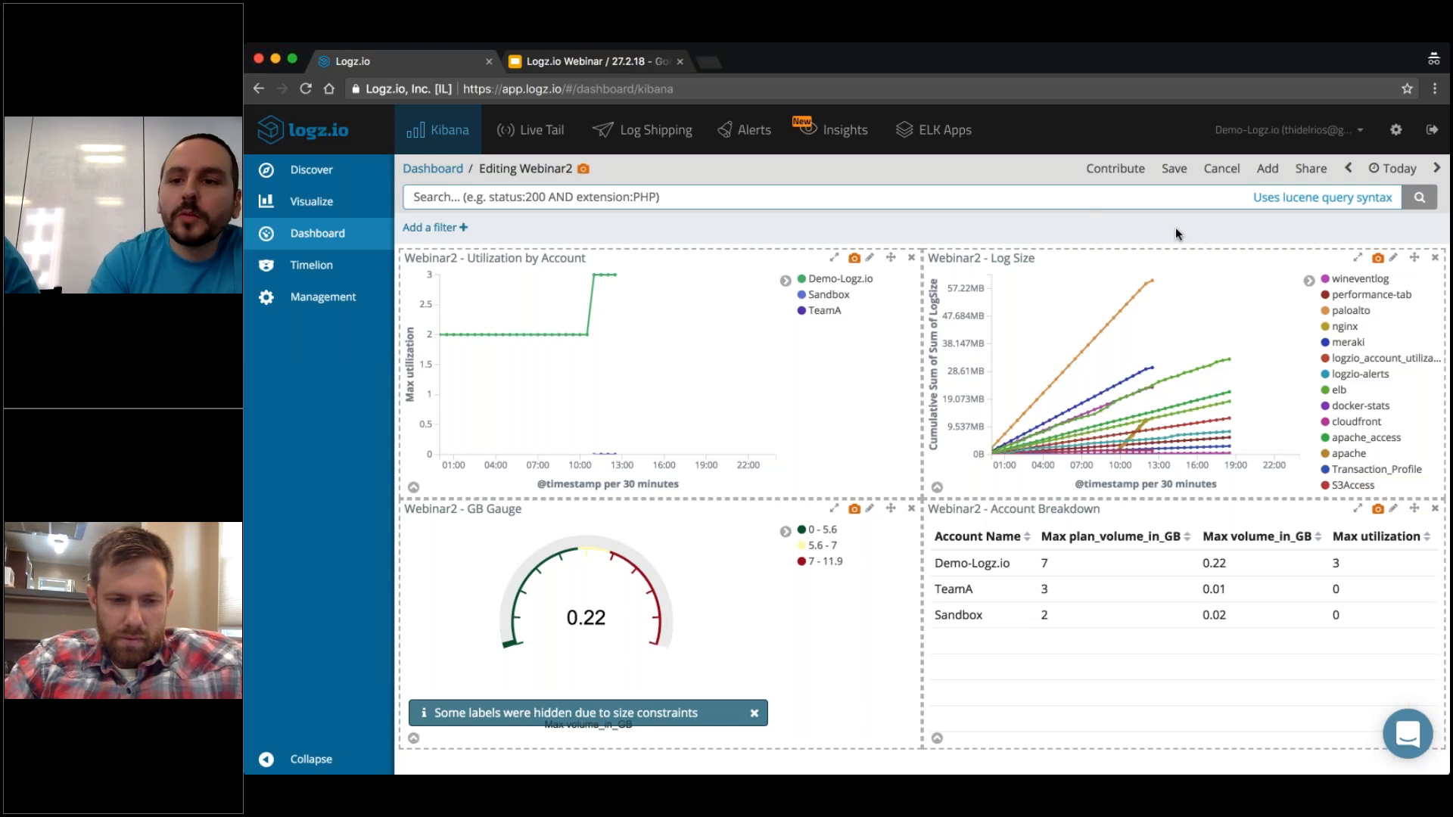
left_click(1221, 174)
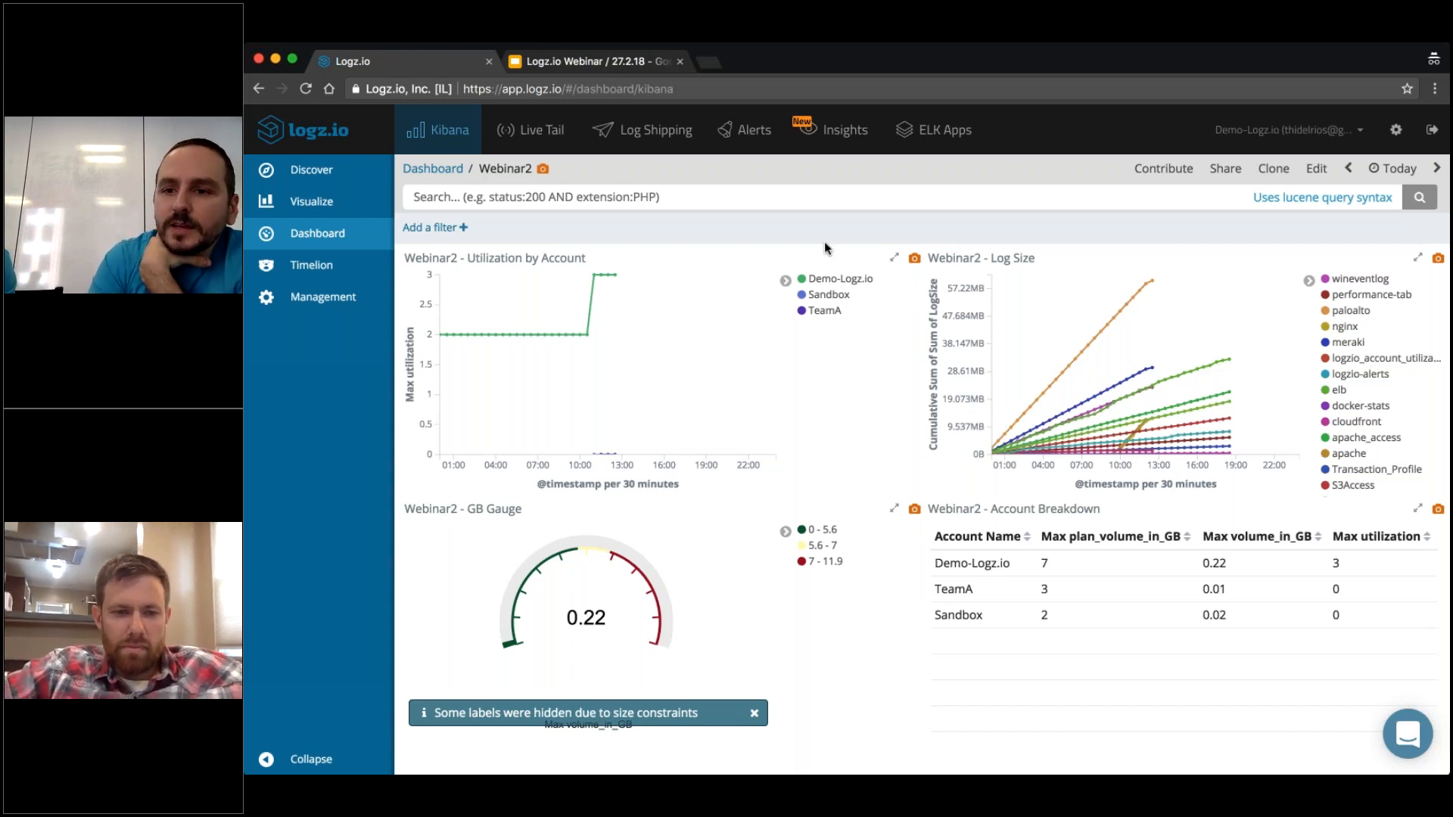
View the general user settings in Logz.io, and switch to Google Slides to show the Visualizations and Dashboards slide.
left_click(1396, 132)
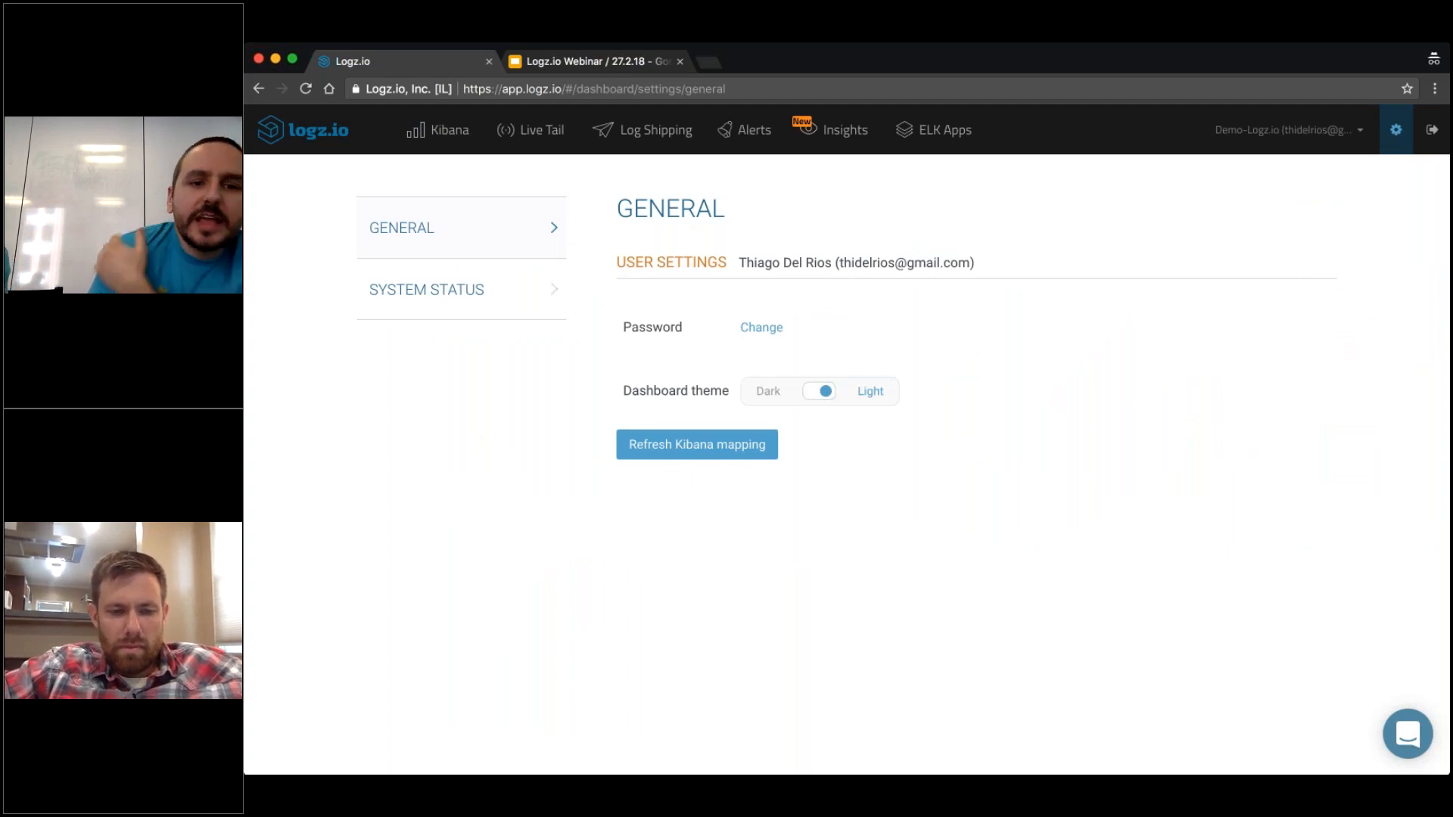
left_click(564, 60)
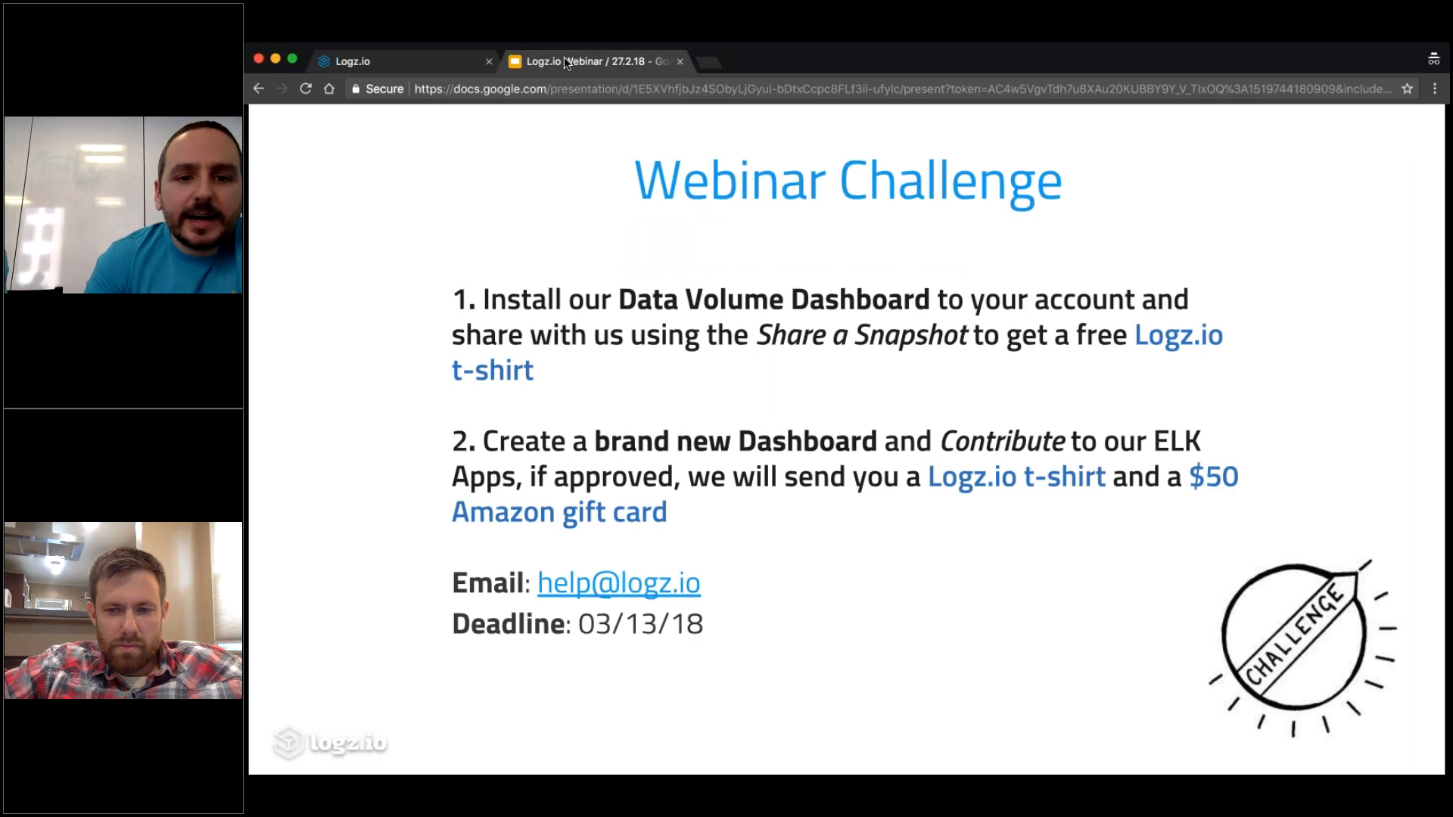
key("Left")
key("Left")
key("Right")
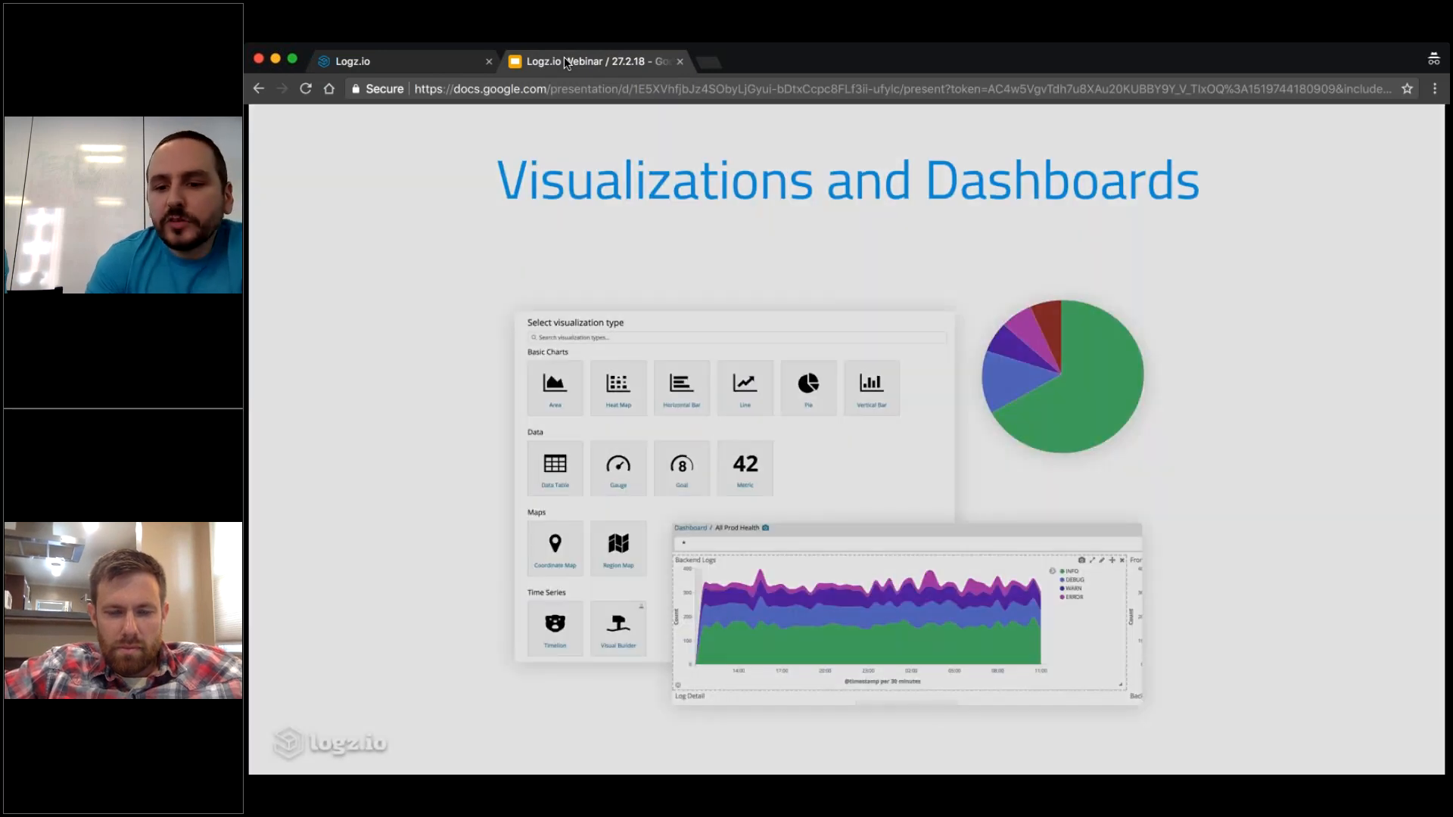